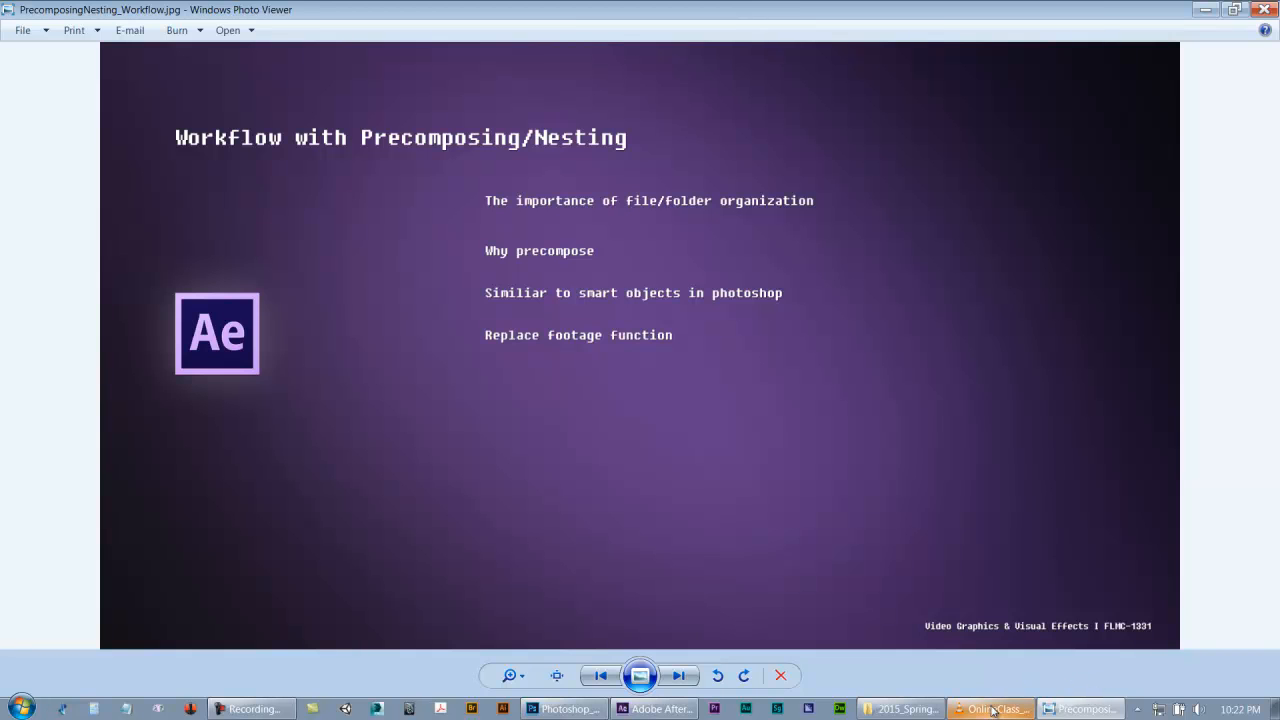
- Pause the intro music in VLC media player and close the PrecomposingNesting_Workflow.jpg slide
mouse_move(993, 710)
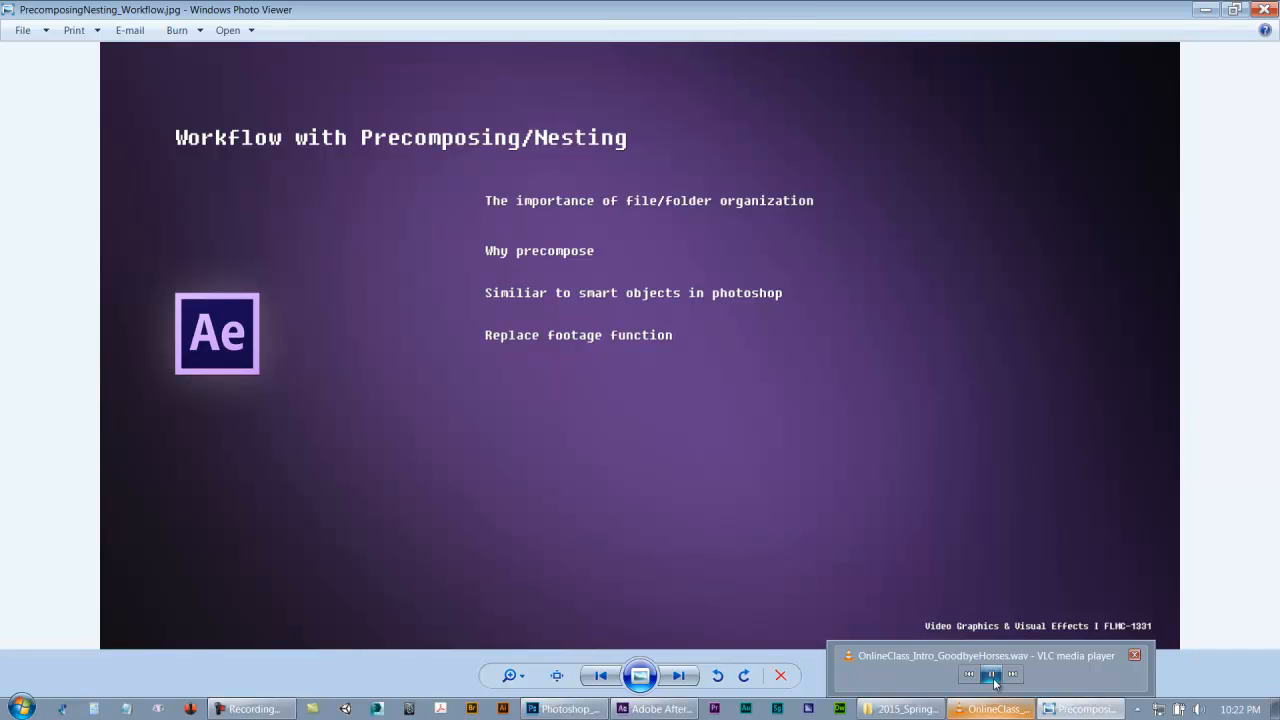
click(993, 676)
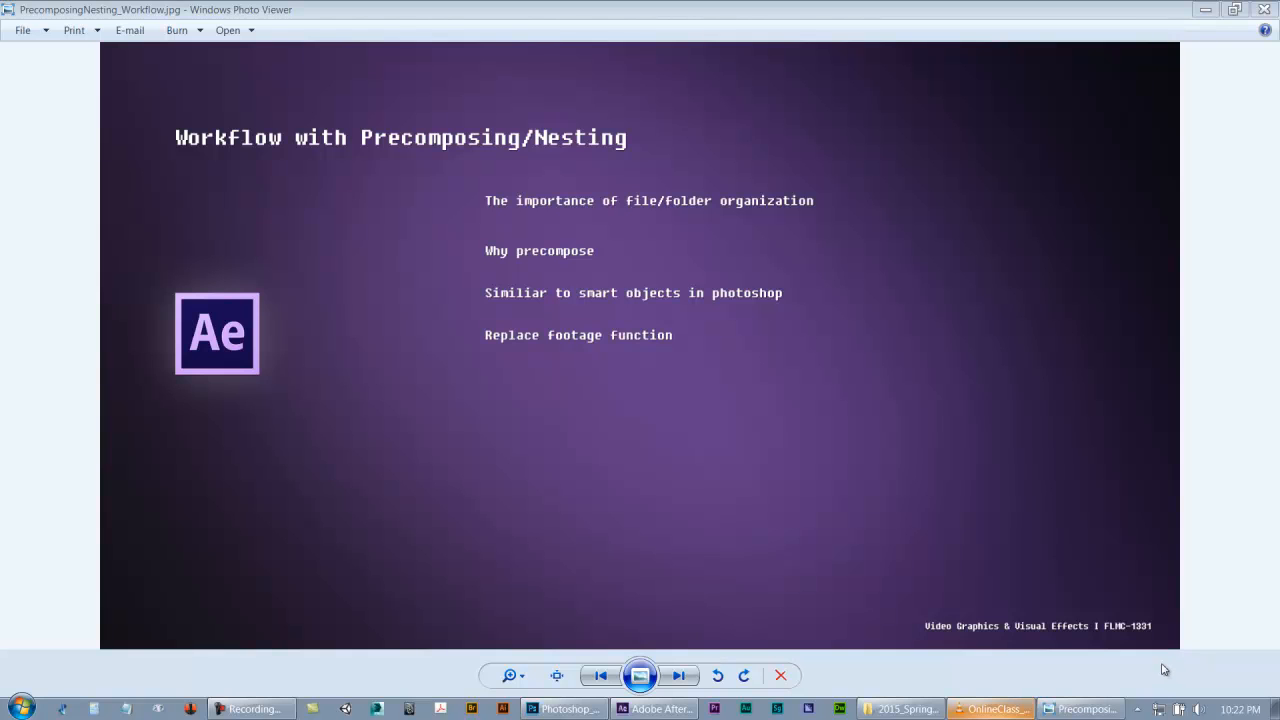
click(1265, 8)
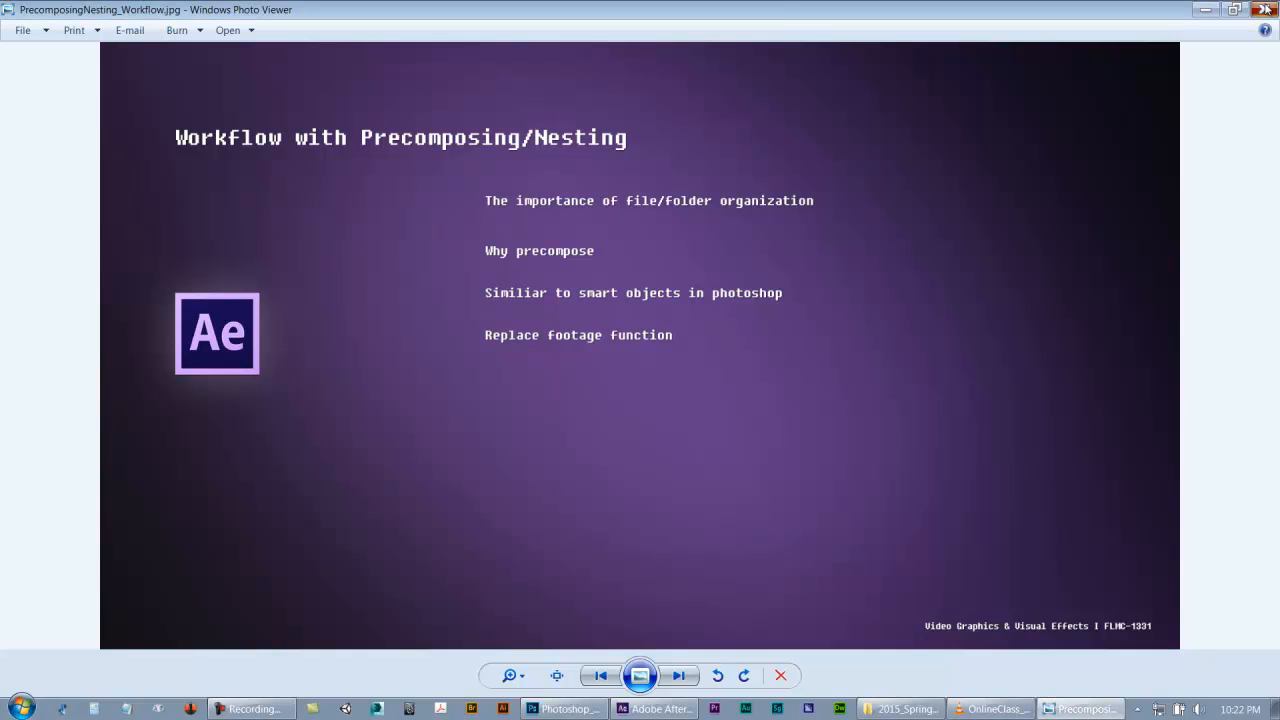
click(1265, 8)
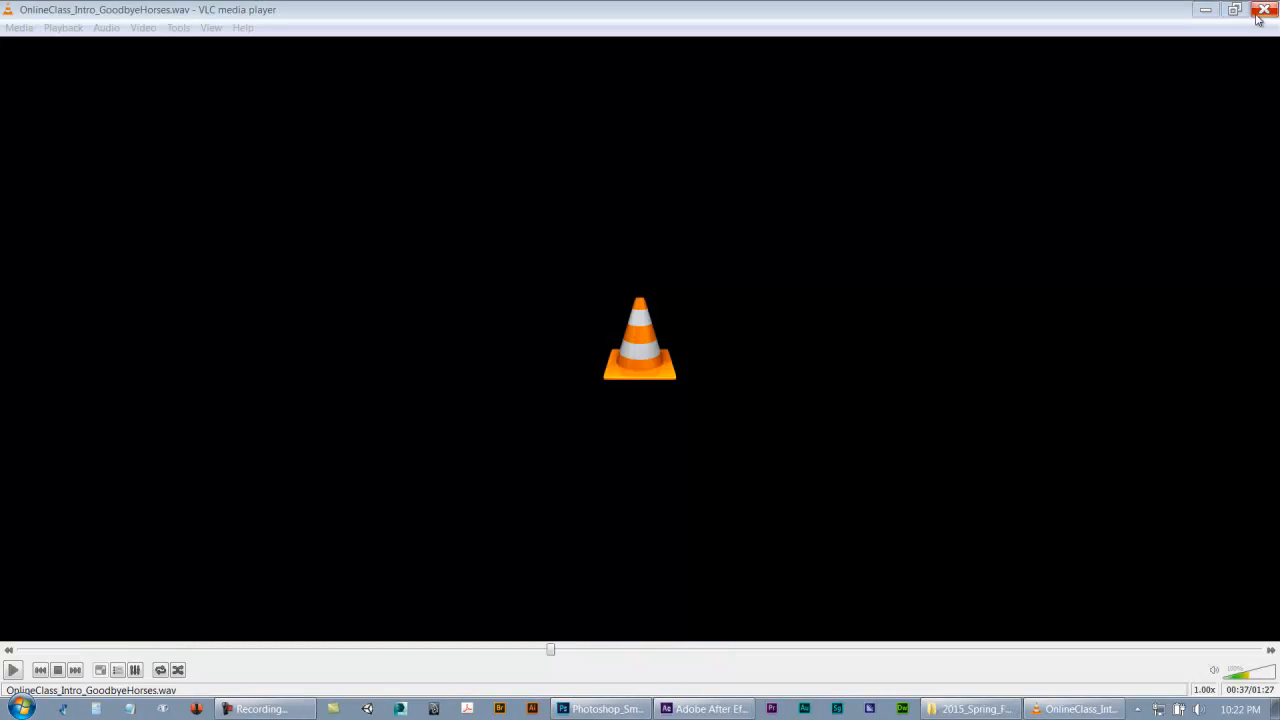
- Switch to the 2015_Spring_FLMC1331 folder window, minimize the media player and open the week_13_PrecomposingNesting_Workflow folder
click(953, 711)
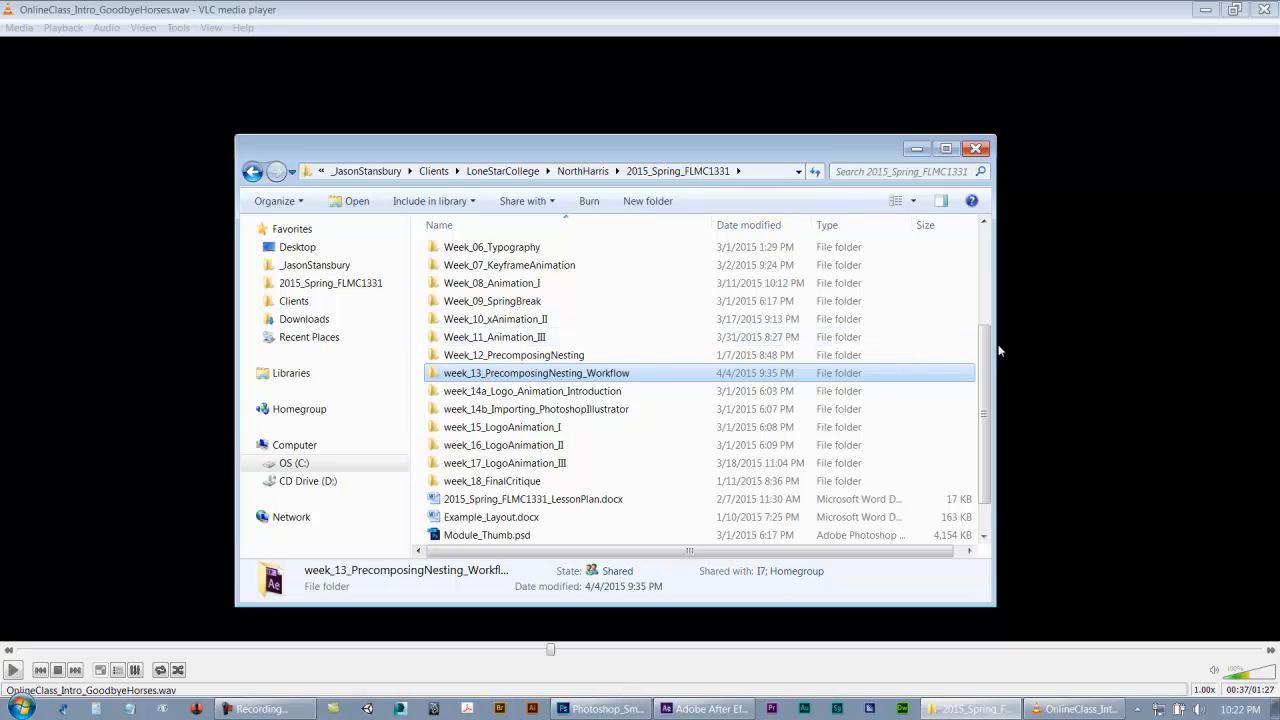
click(1205, 9)
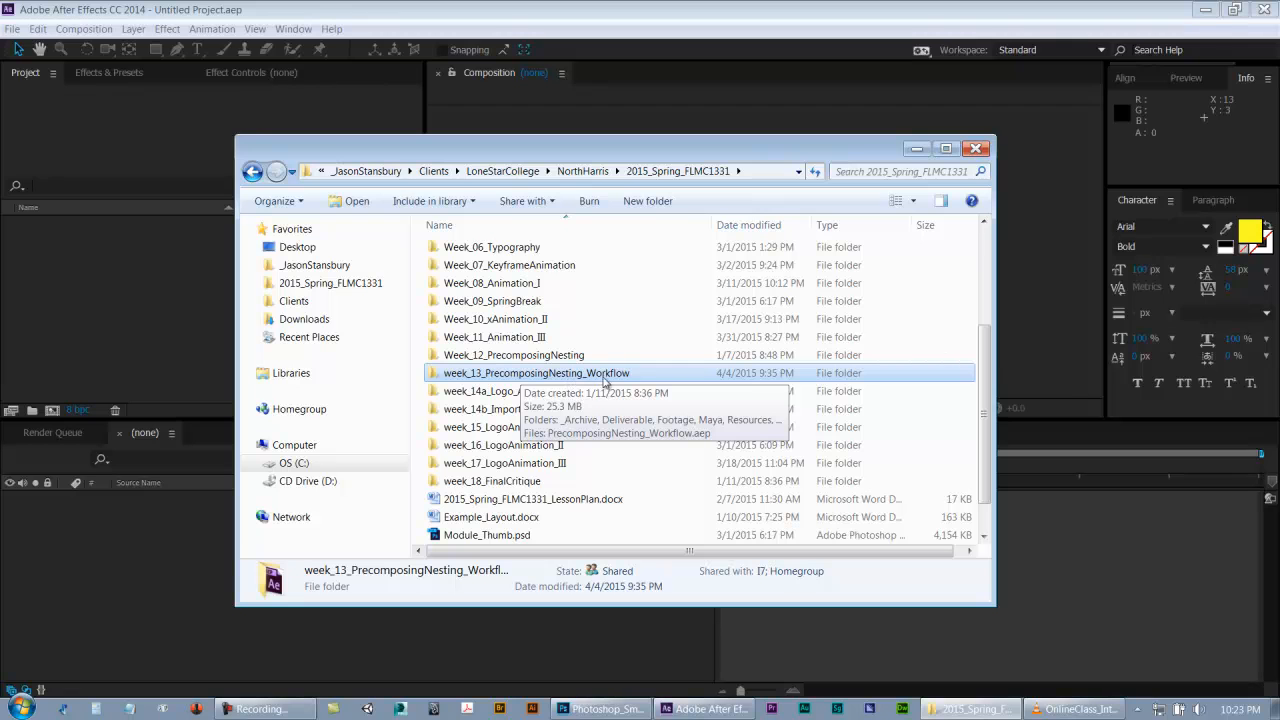
double_click(566, 380)
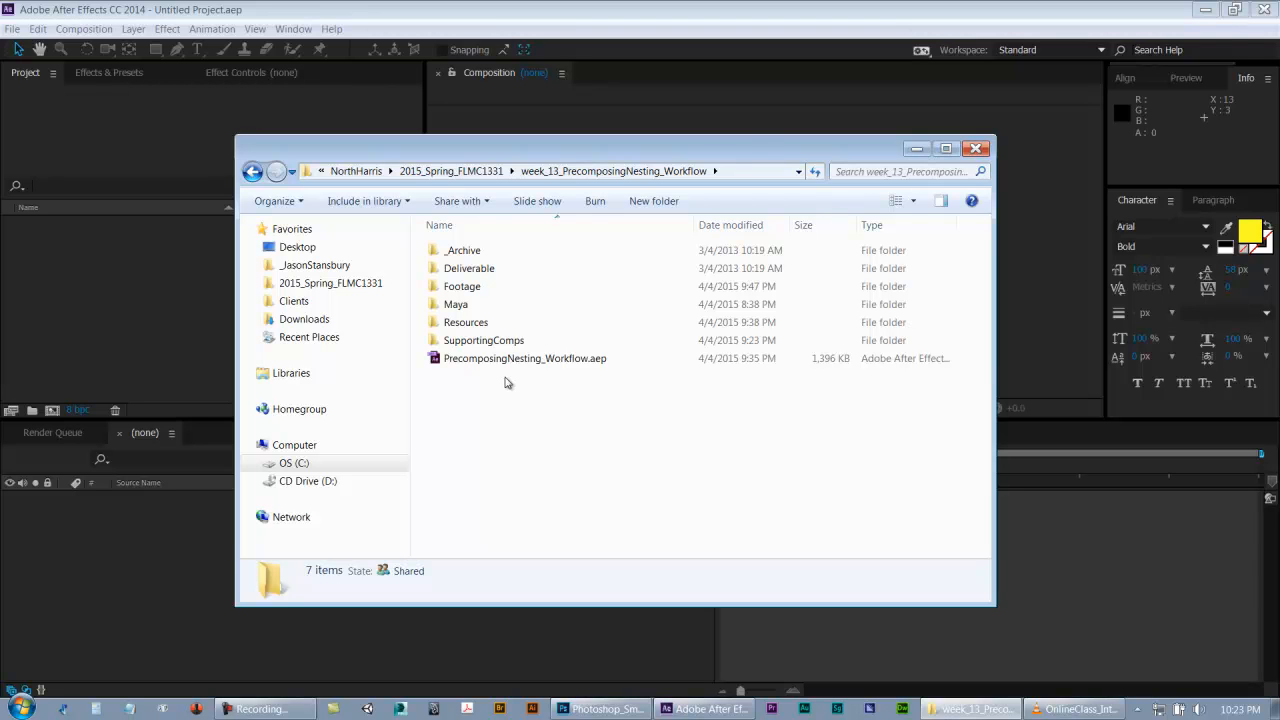
- Examine how the week 13 folder is organized: the After Effects project file, the Footage folder and the _Archive folder
click(475, 366)
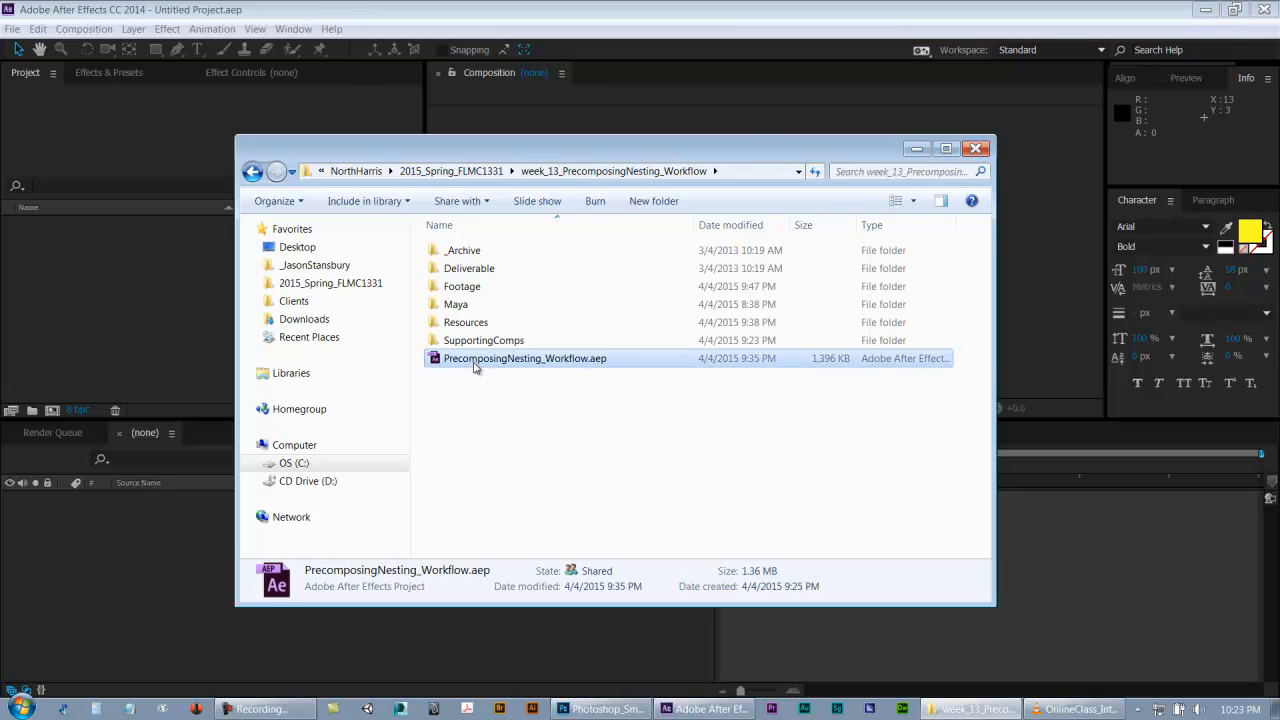
click(481, 408)
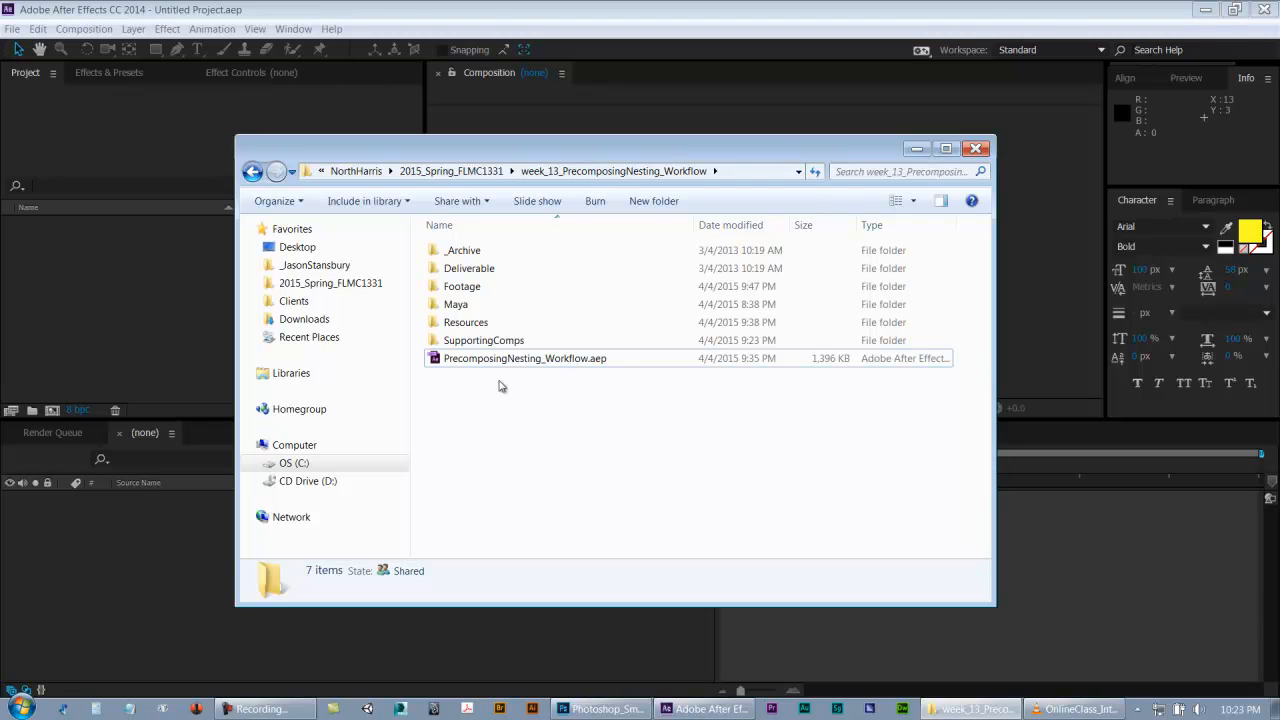
click(447, 362)
click(465, 390)
double_click(458, 288)
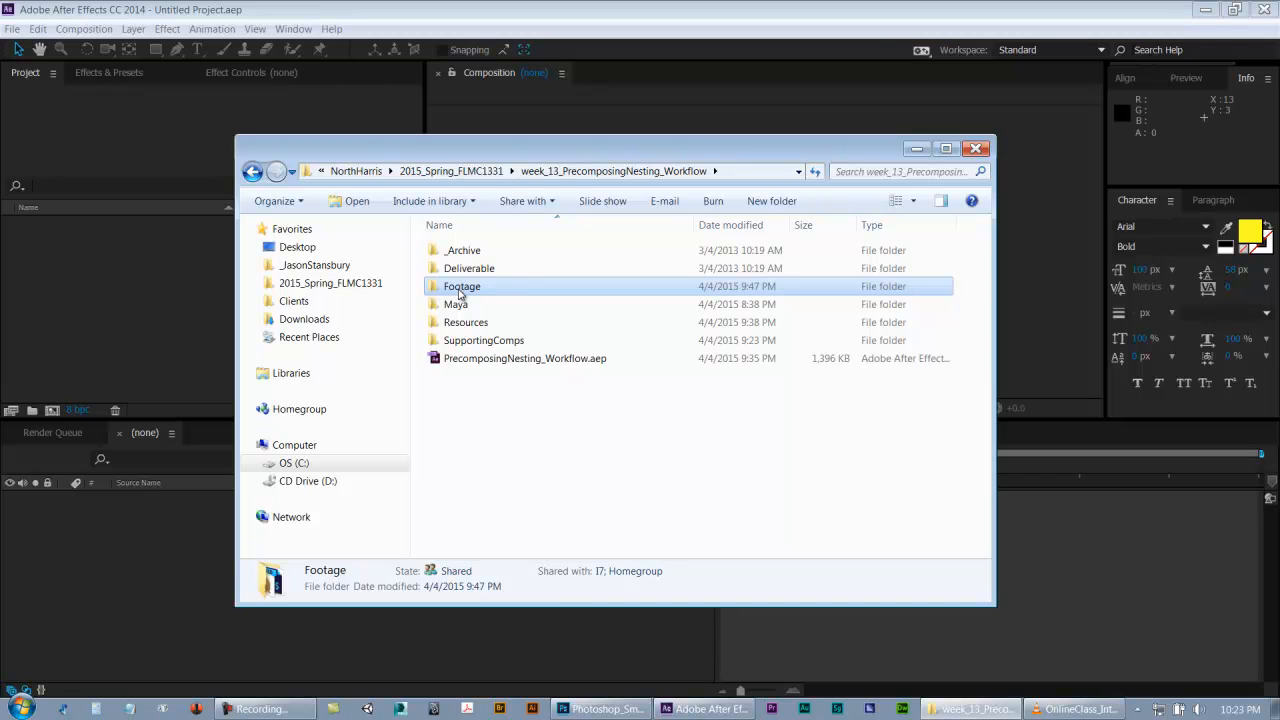
click(252, 172)
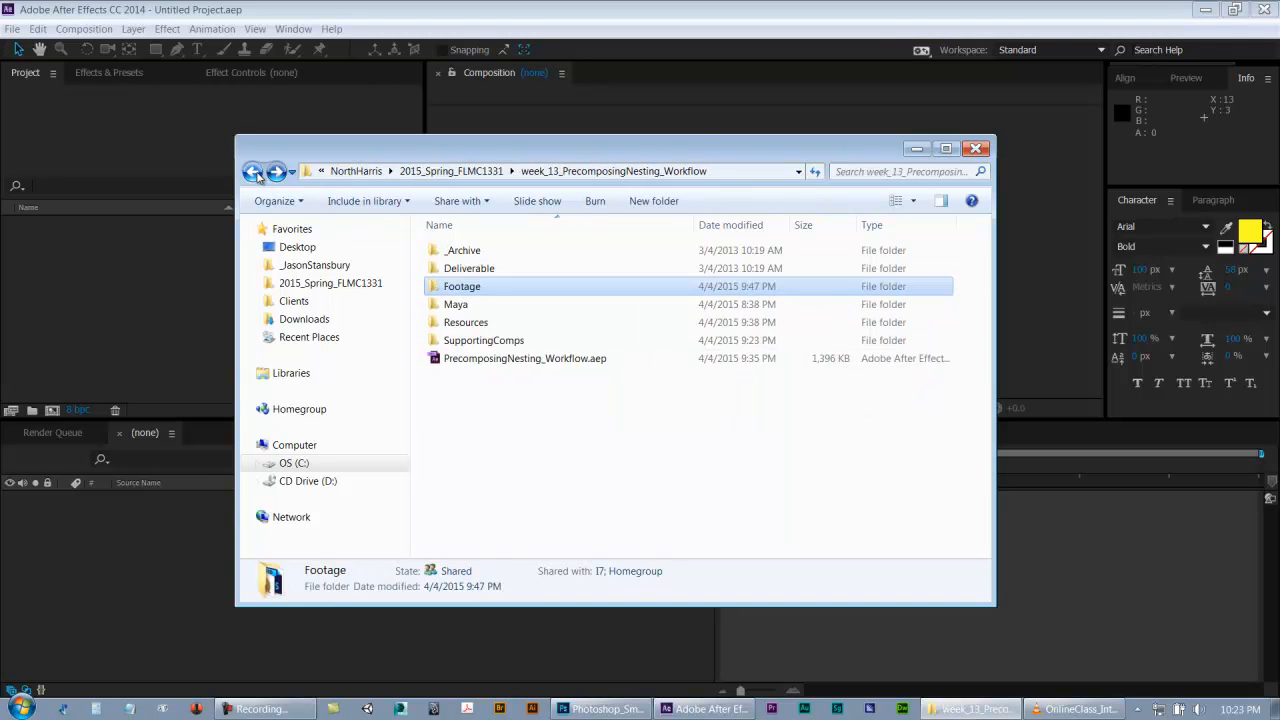
click(465, 412)
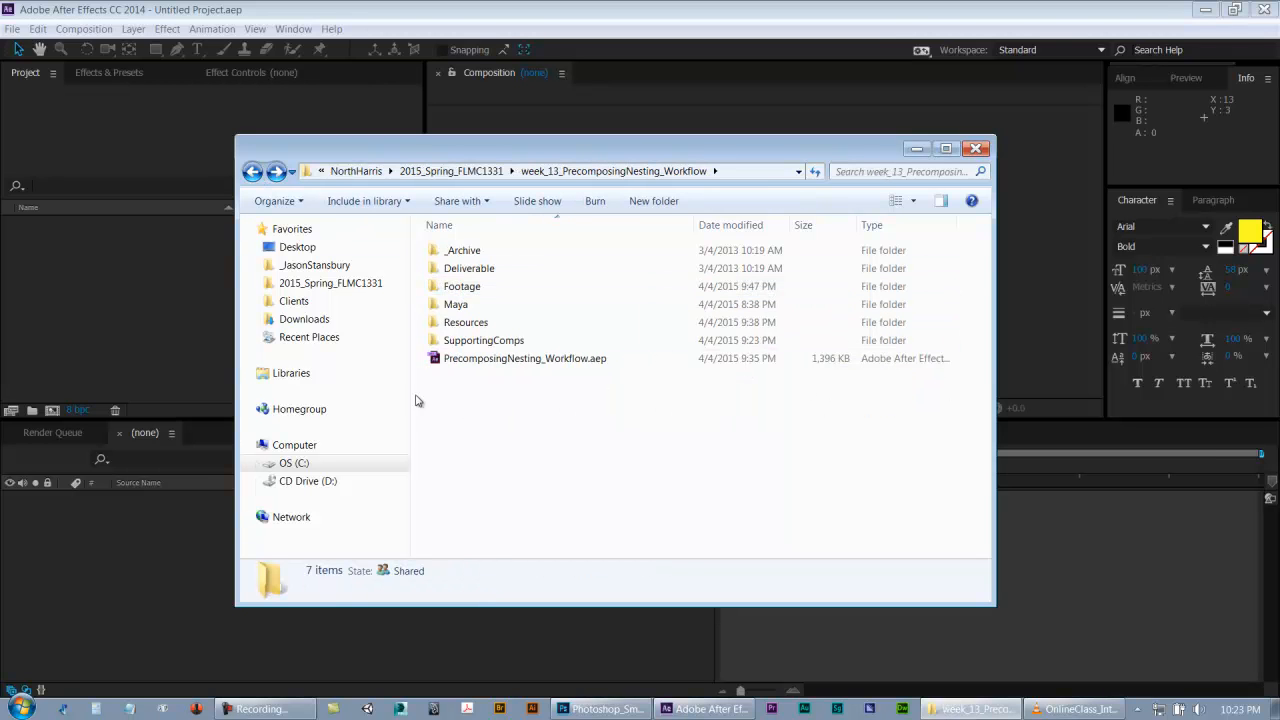
click(457, 290)
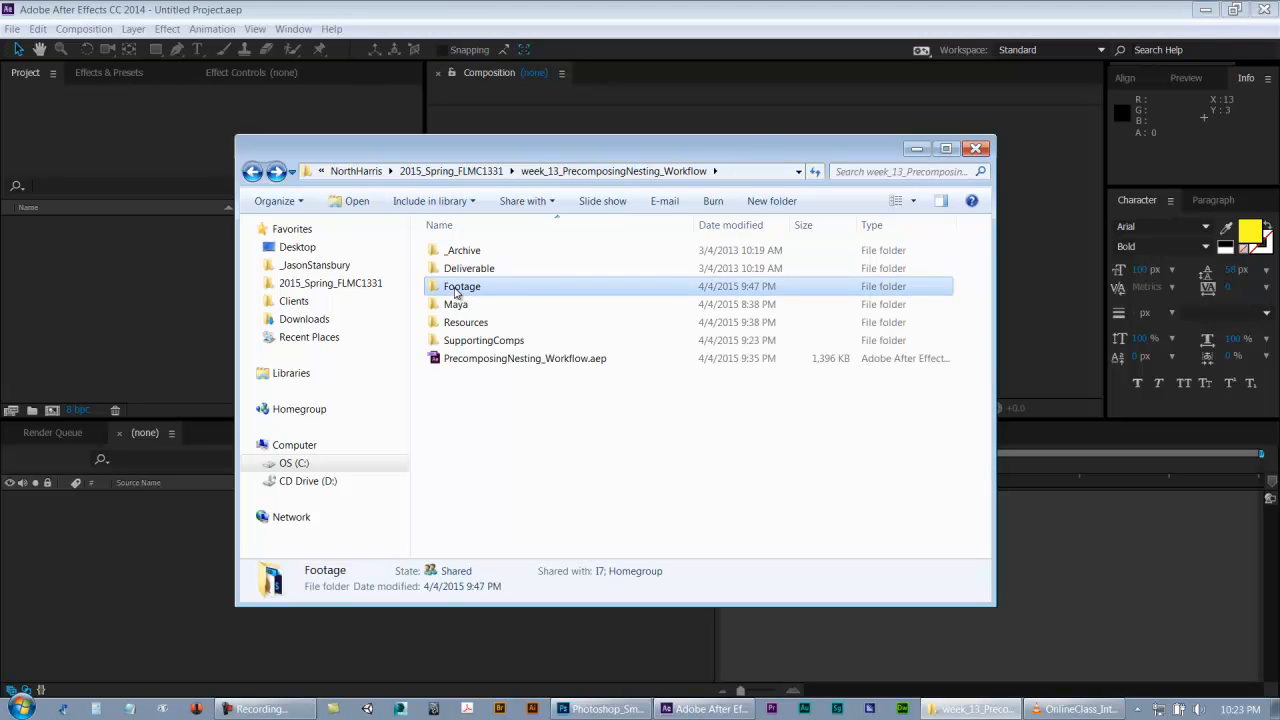
click(470, 361)
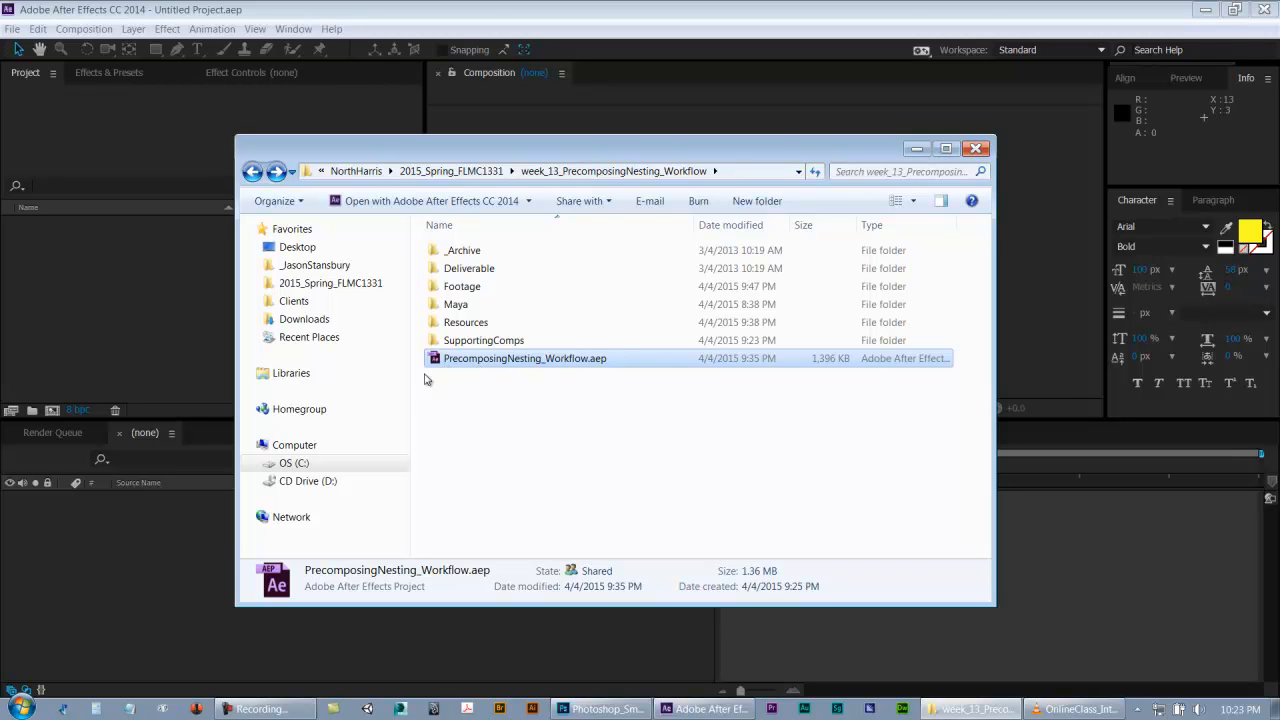
click(452, 448)
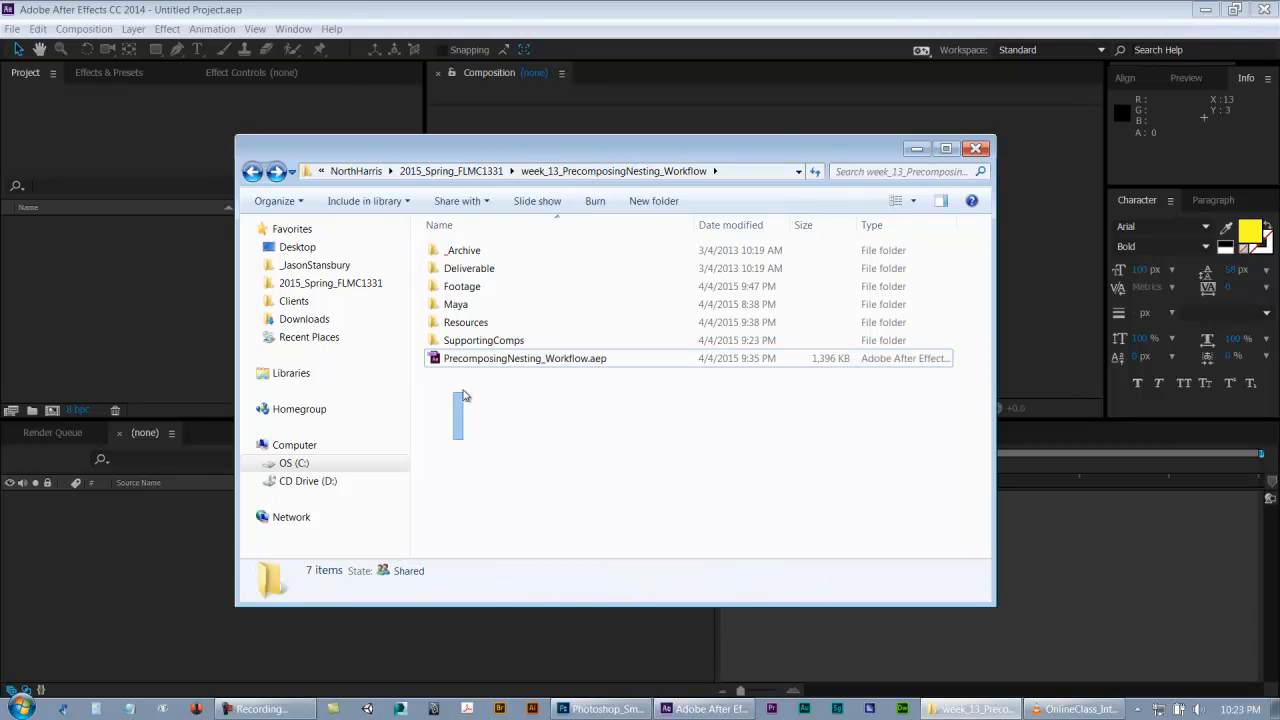
double_click(462, 251)
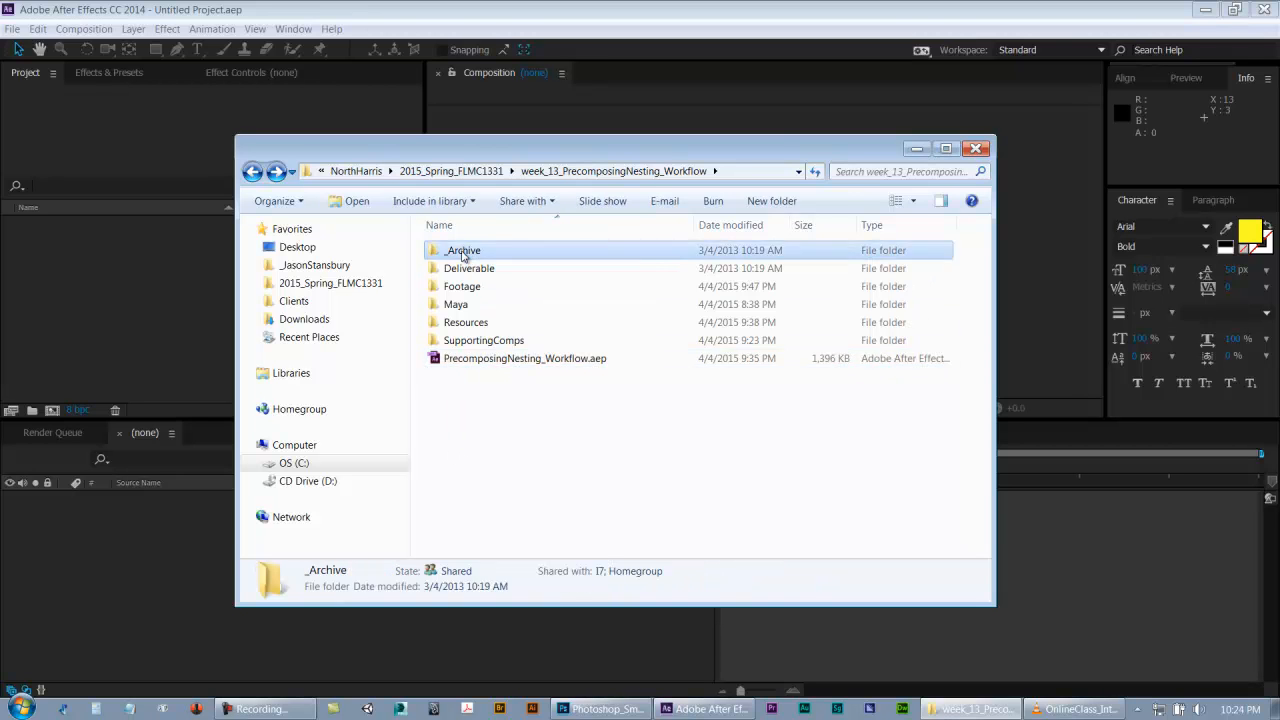
click(252, 171)
- Create a dated folder named 2015_04_04 inside the Deliverable folder
click(463, 272)
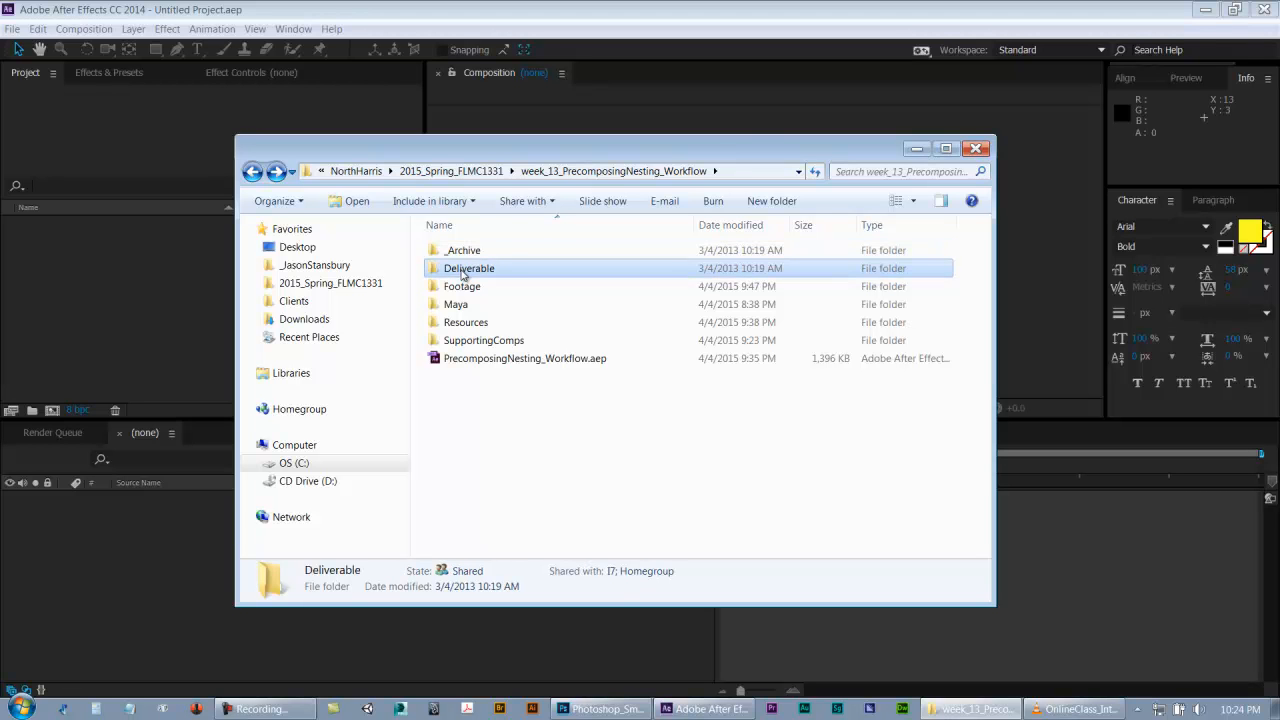
double_click(463, 272)
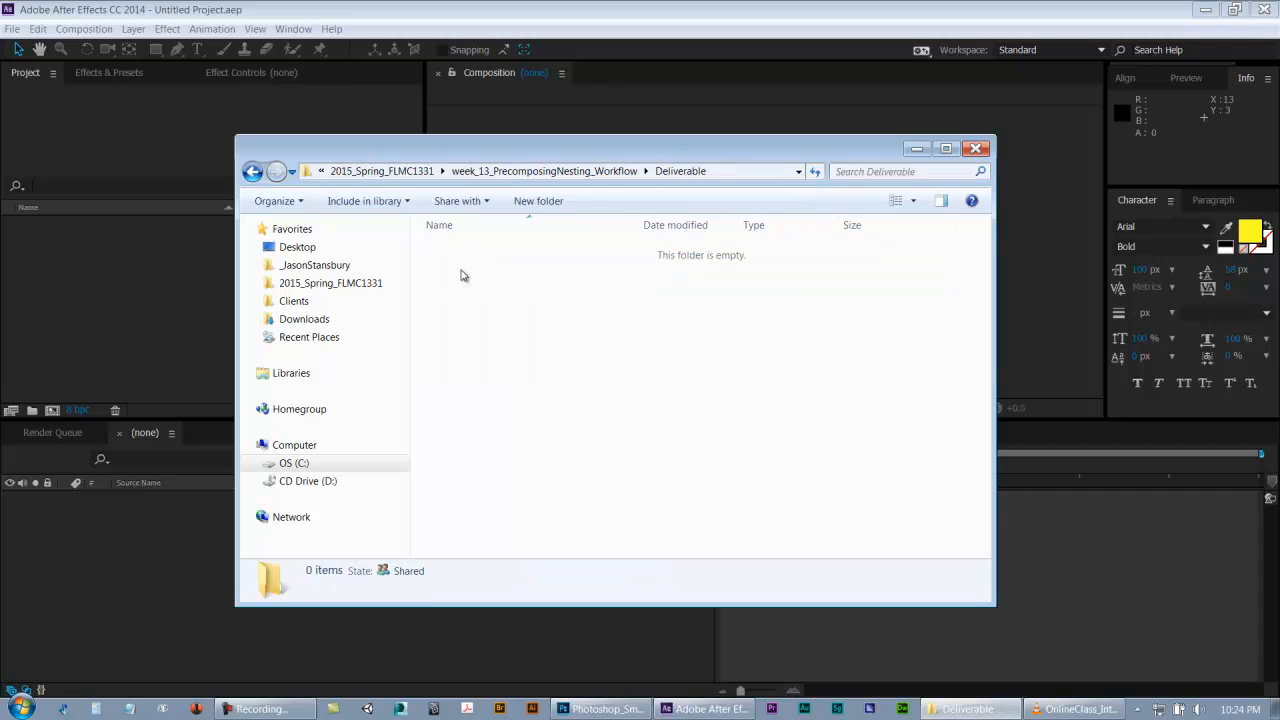
click(535, 200)
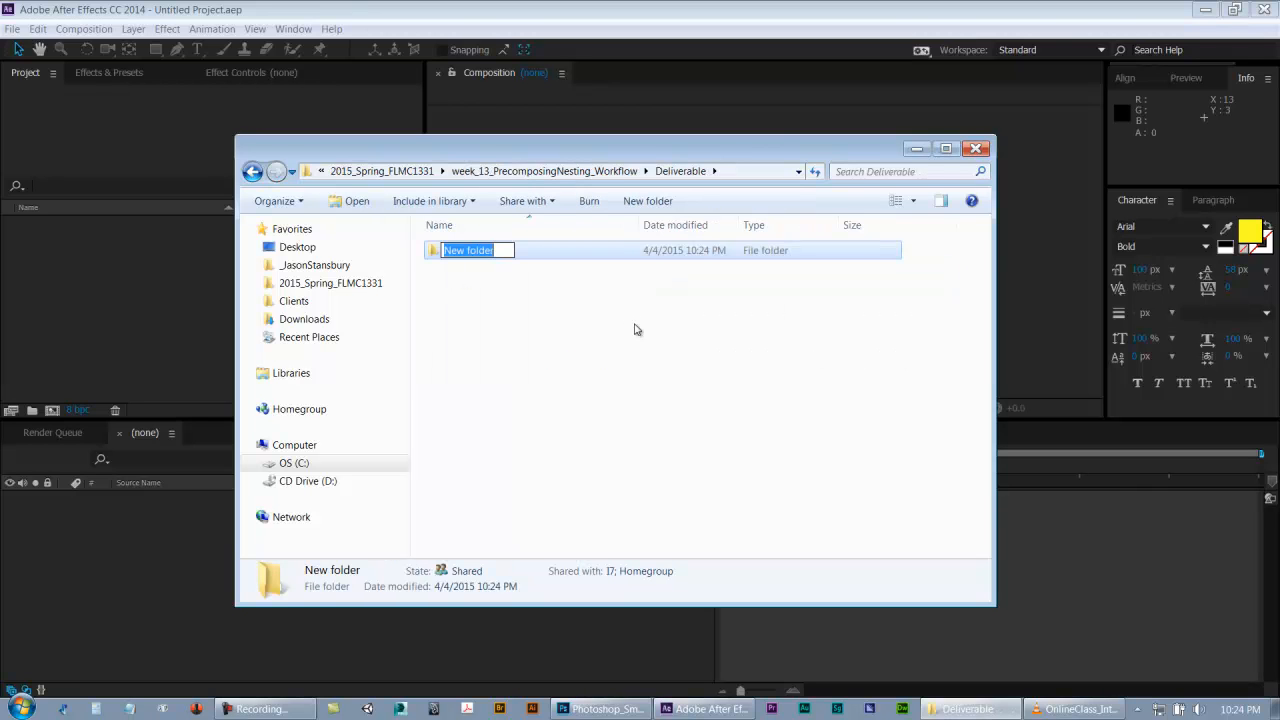
text(2015)
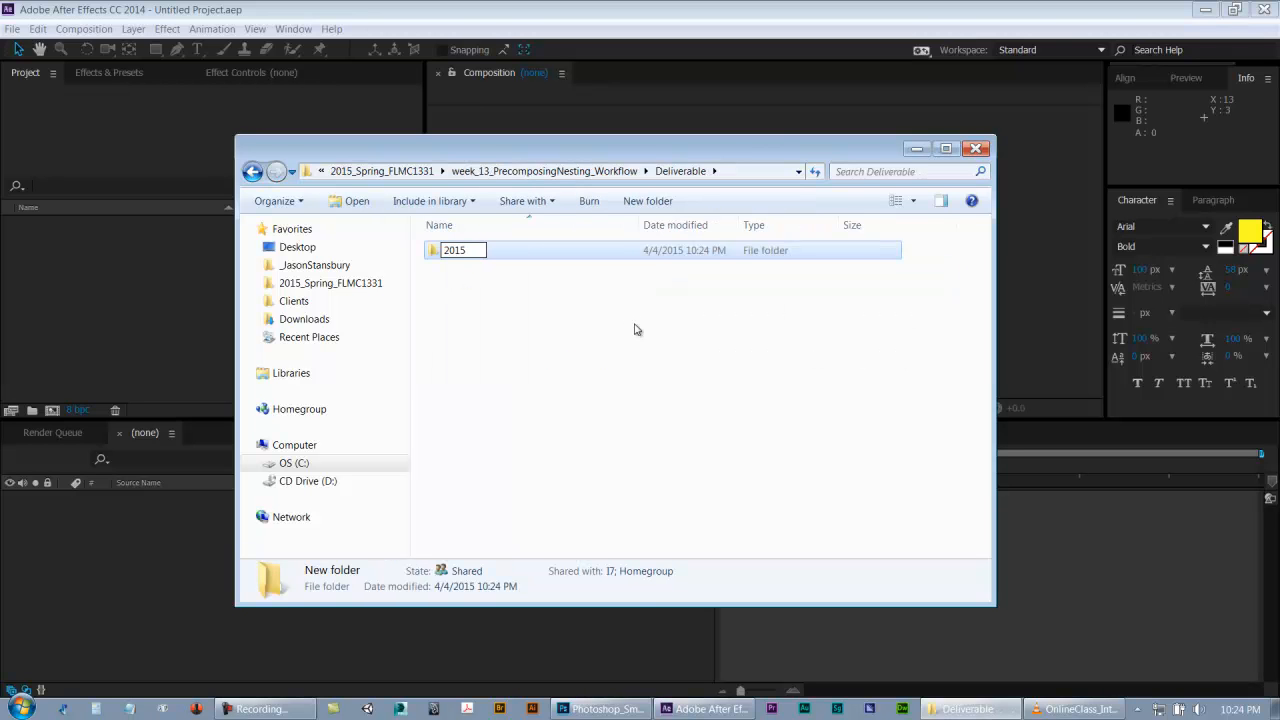
text(_04)
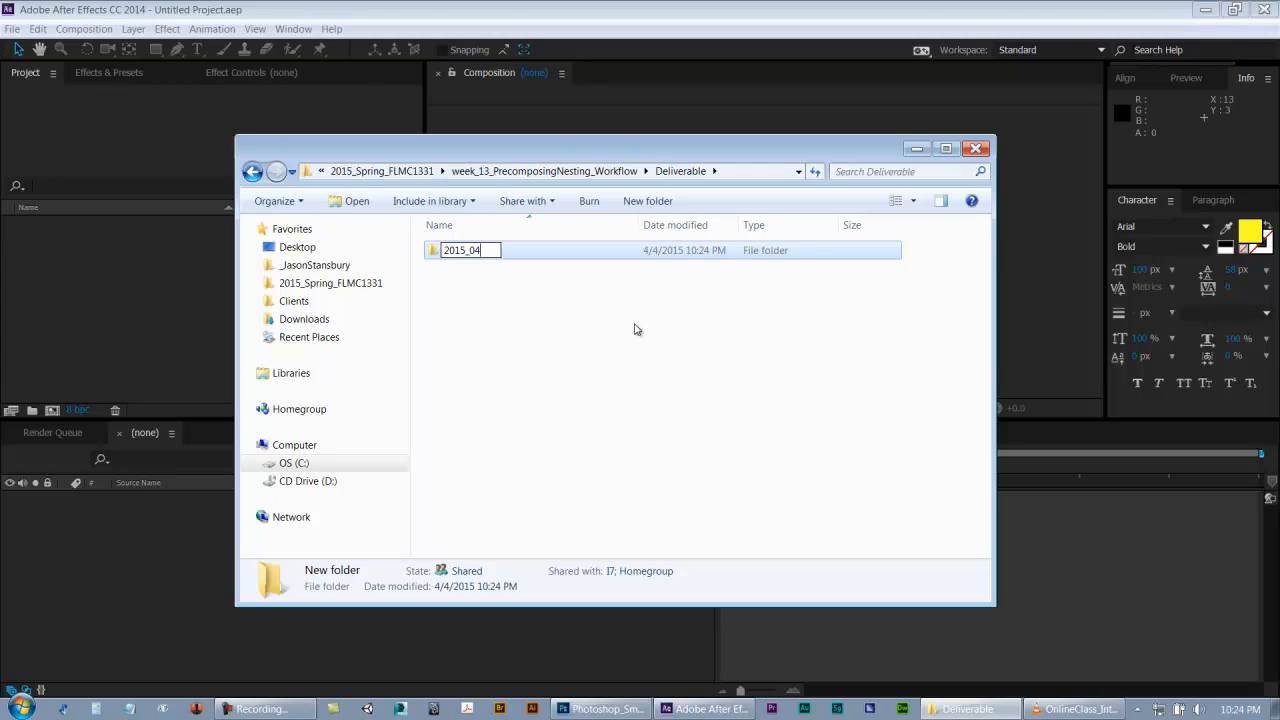
text(_04)
key(Return)
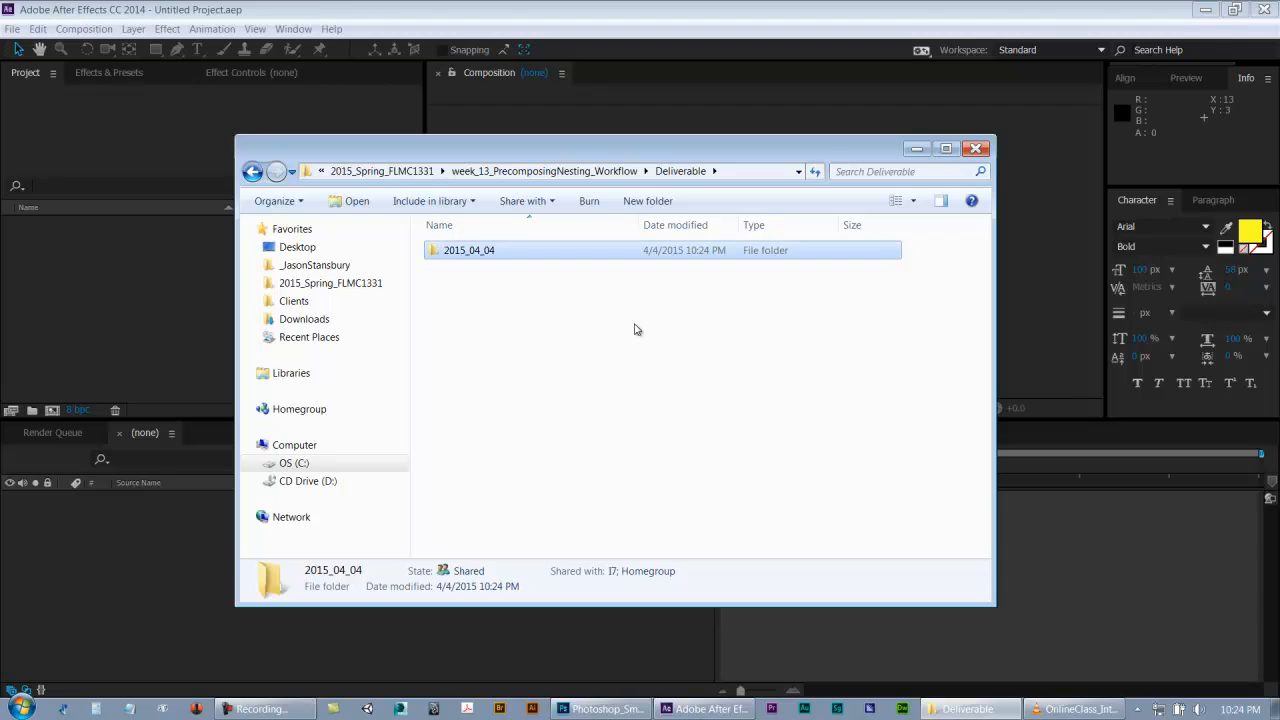
- Look into the Deliverable folder's dated subfolder, then return to the week_13_PrecomposingNesting_Workflow folder
click(448, 290)
click(451, 256)
click(600, 174)
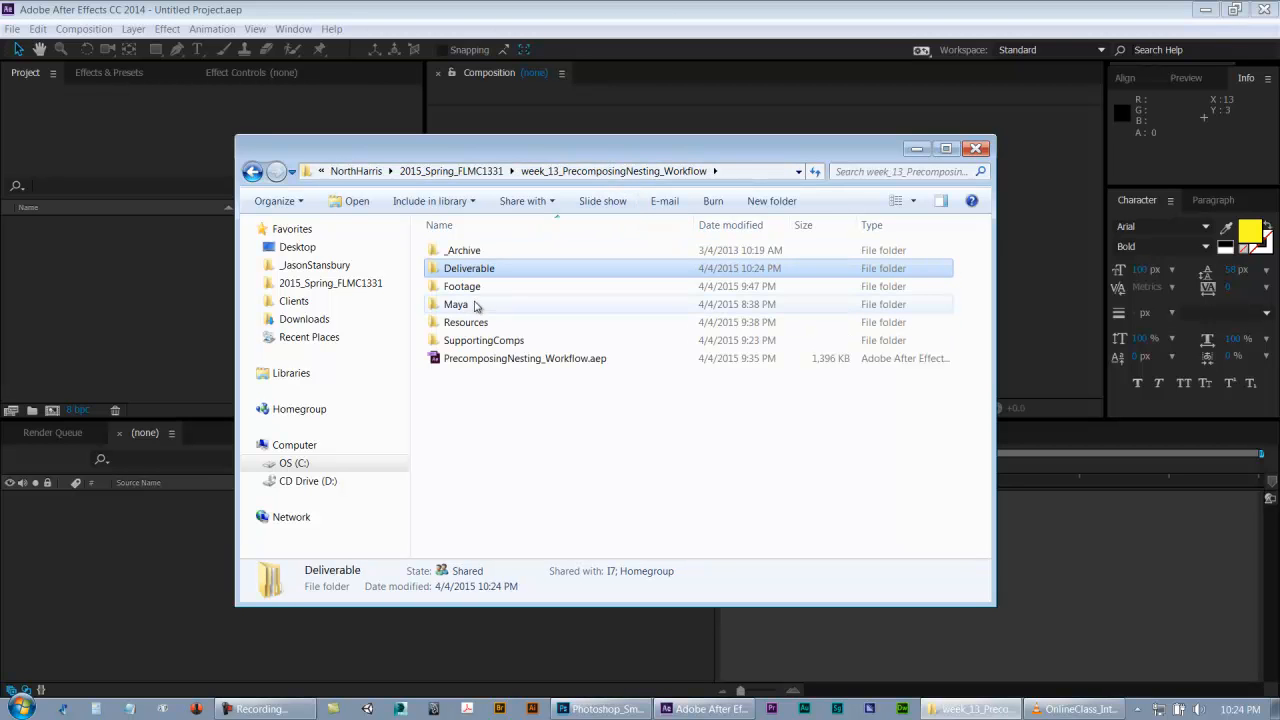
double_click(469, 269)
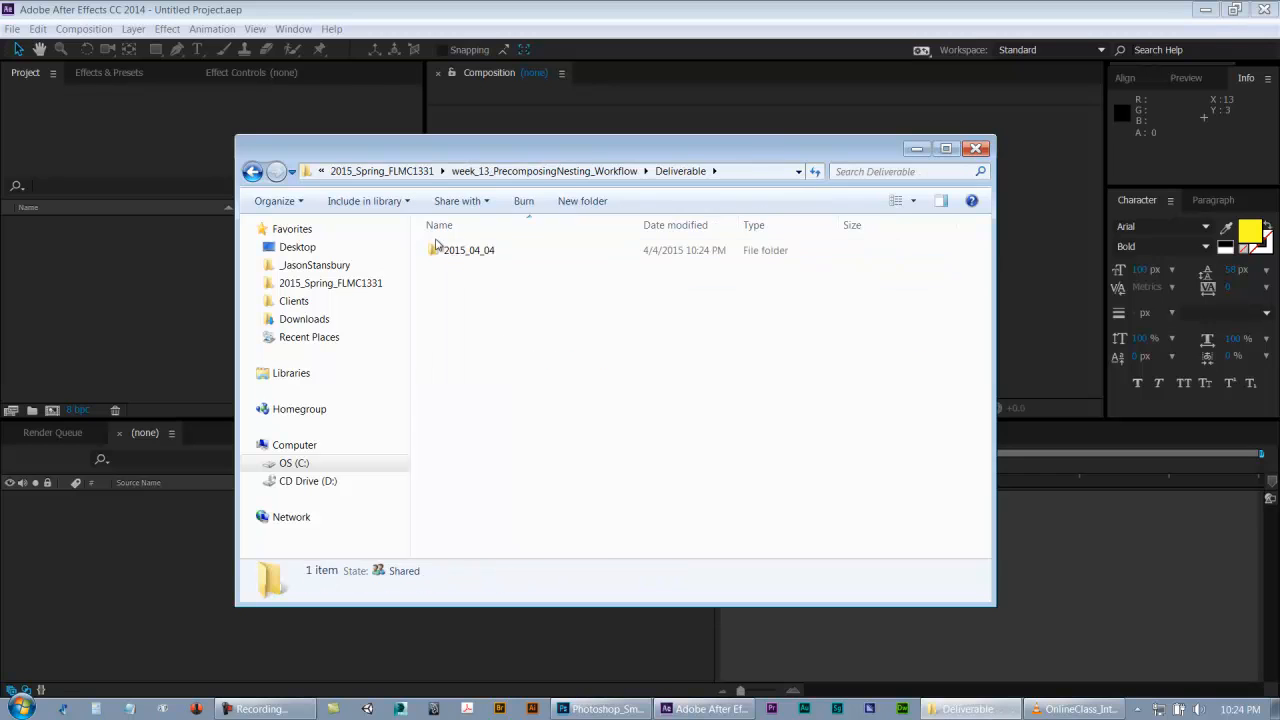
double_click(464, 251)
click(559, 171)
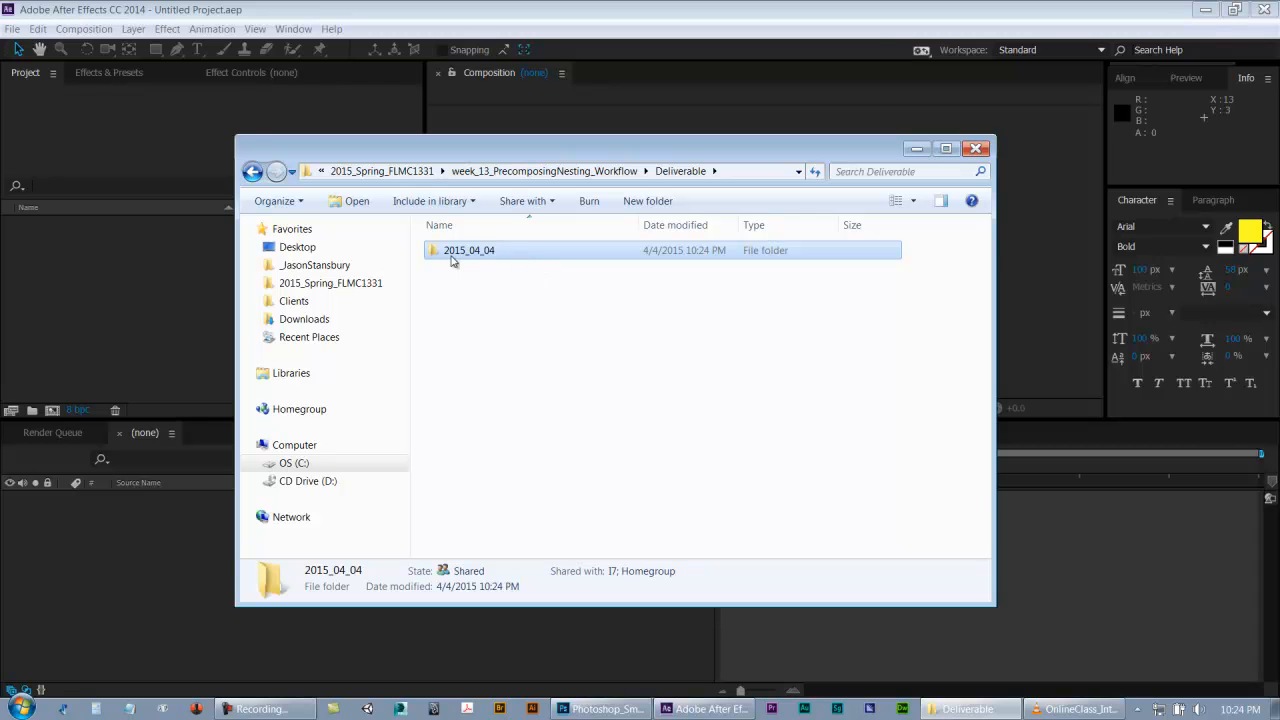
click(597, 172)
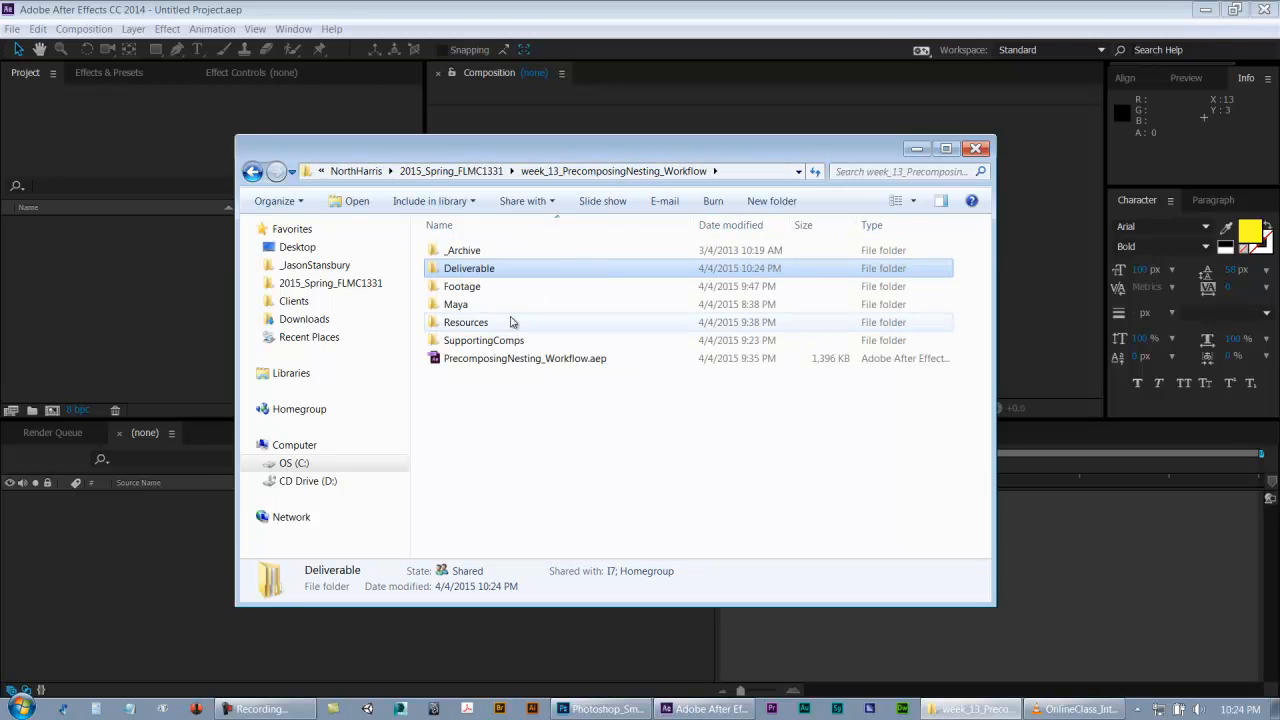
- Open the Footage folder and review its Illustrator and JPG source files, from Character_AFX.ai down to zuckermancreature_armadillo.jpg
click(464, 288)
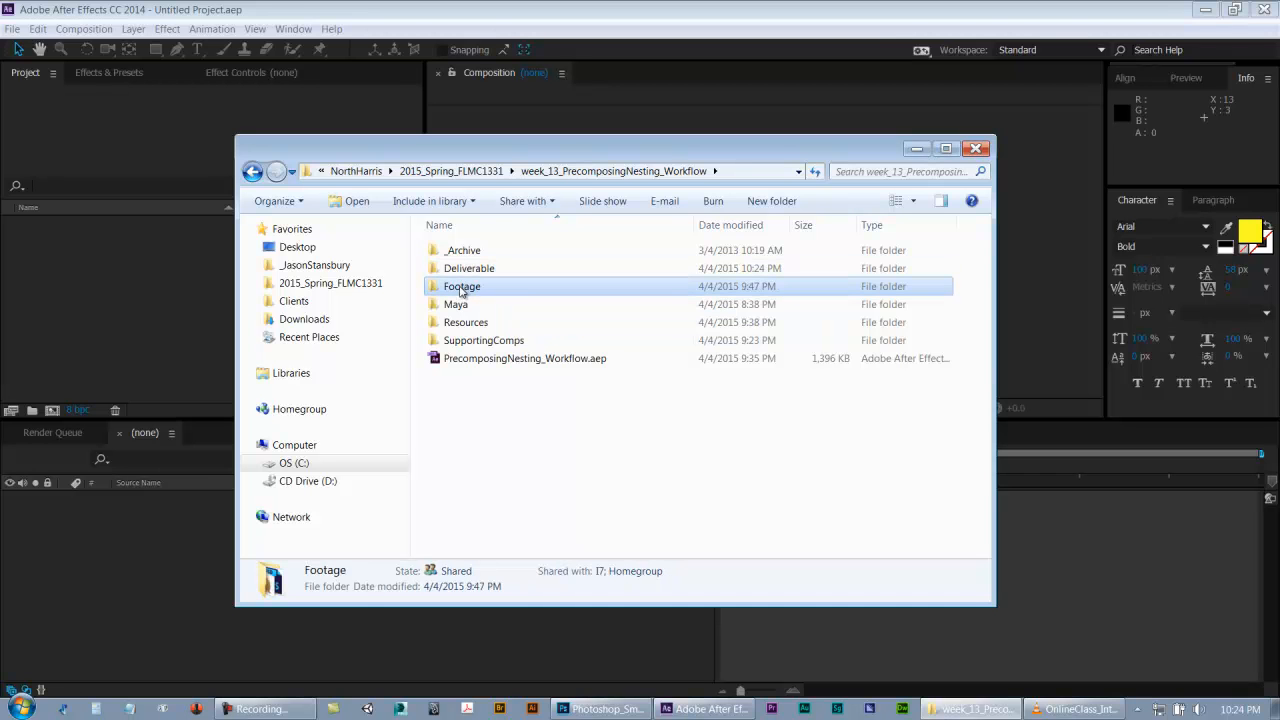
double_click(461, 288)
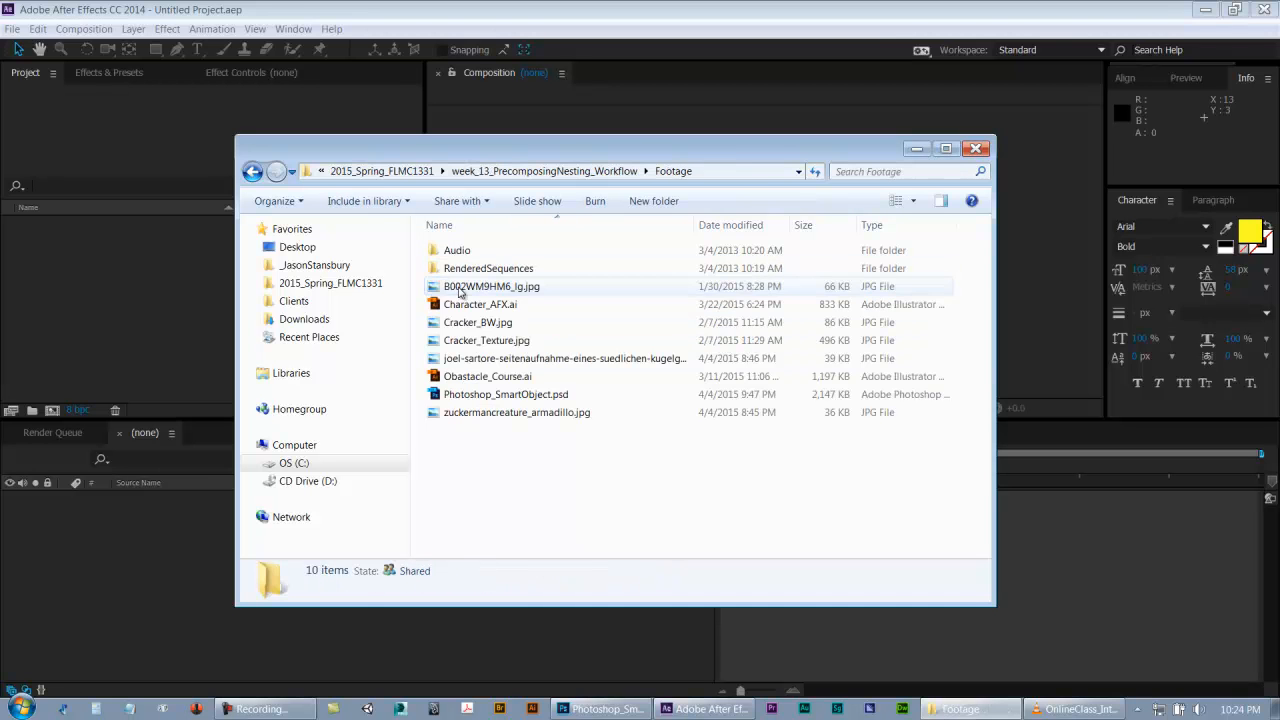
click(466, 306)
click(467, 324)
click(468, 341)
click(468, 359)
click(467, 377)
click(466, 412)
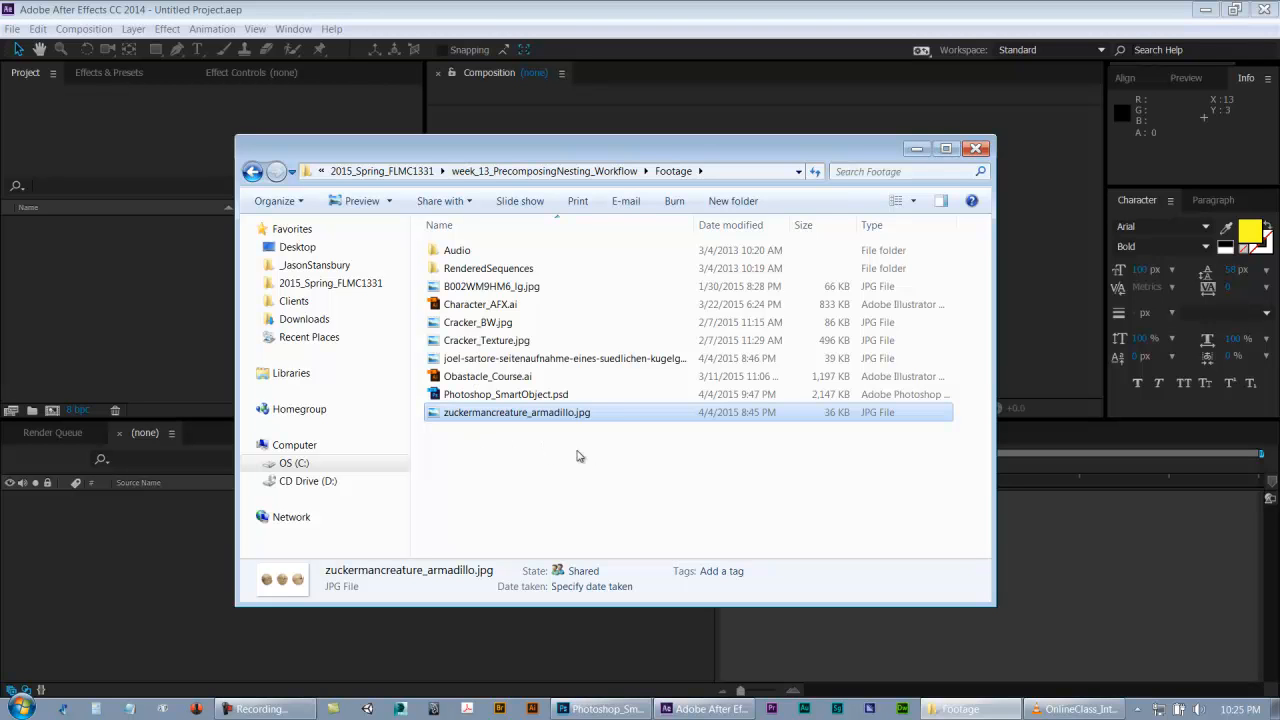
- Look into the Footage folder's Audio subfolder, then return to the week 13 folder and select PrecomposingNesting_Workflow.aep
double_click(456, 255)
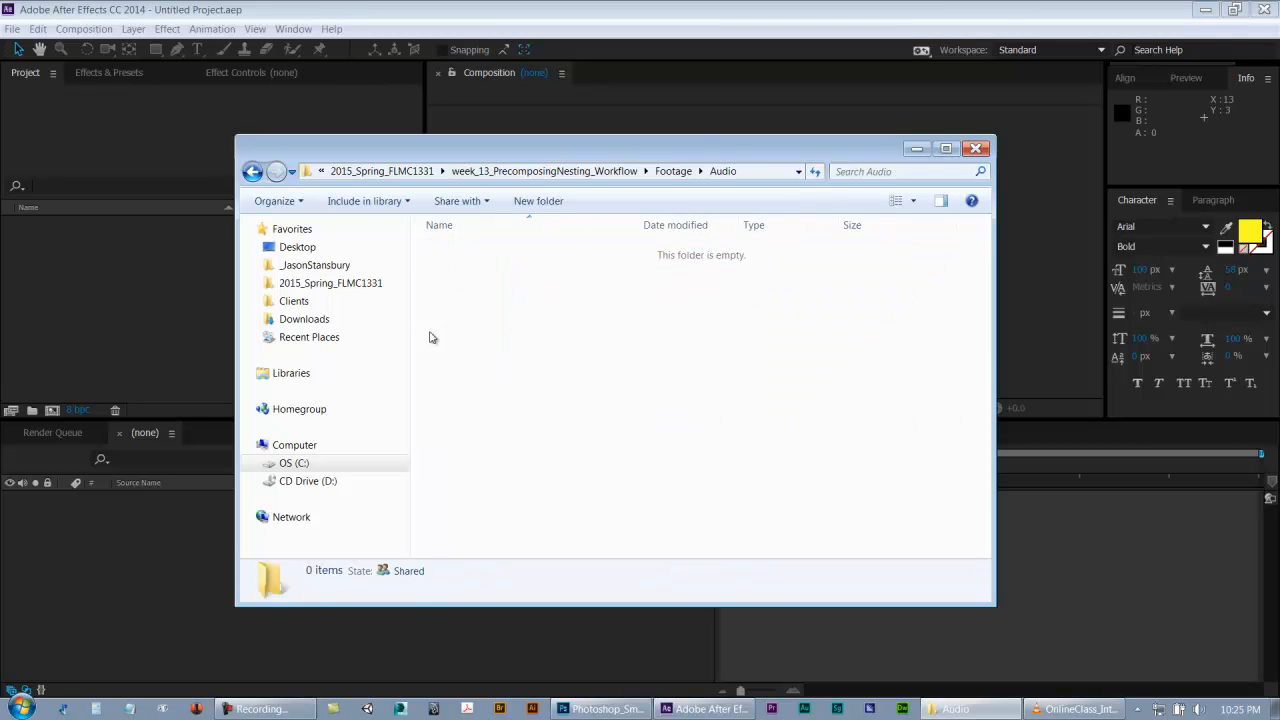
click(673, 172)
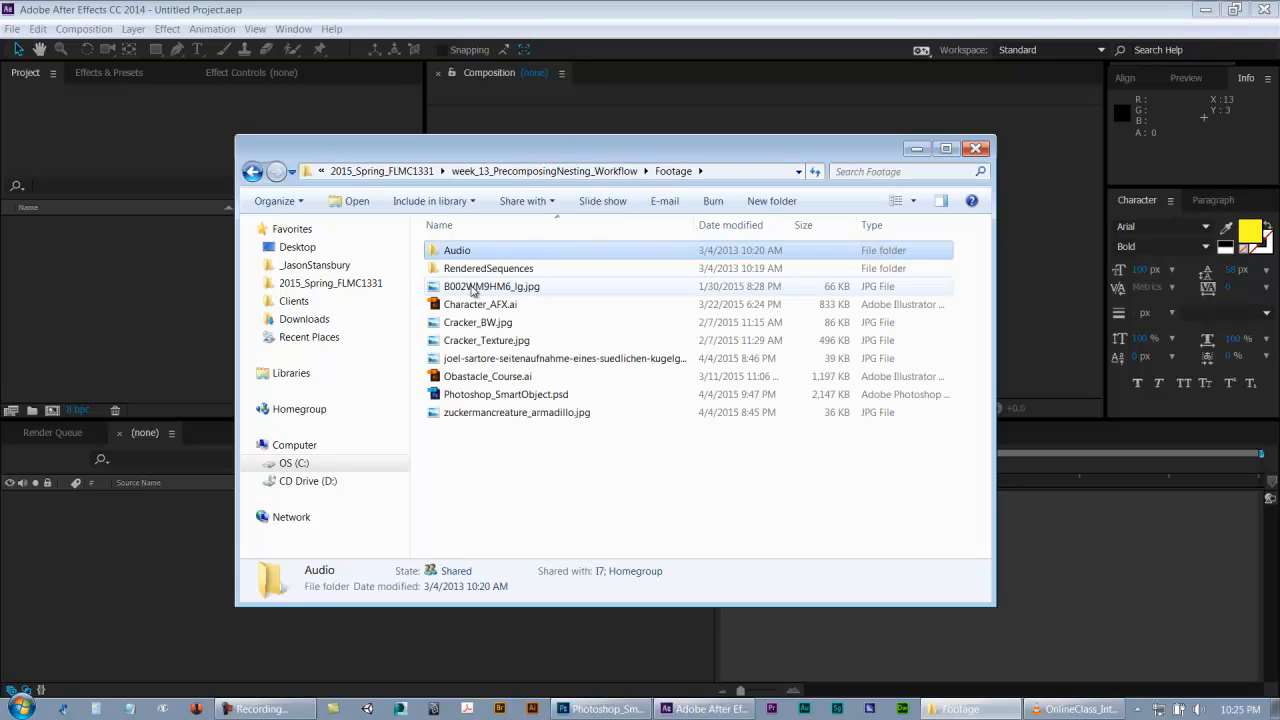
double_click(449, 256)
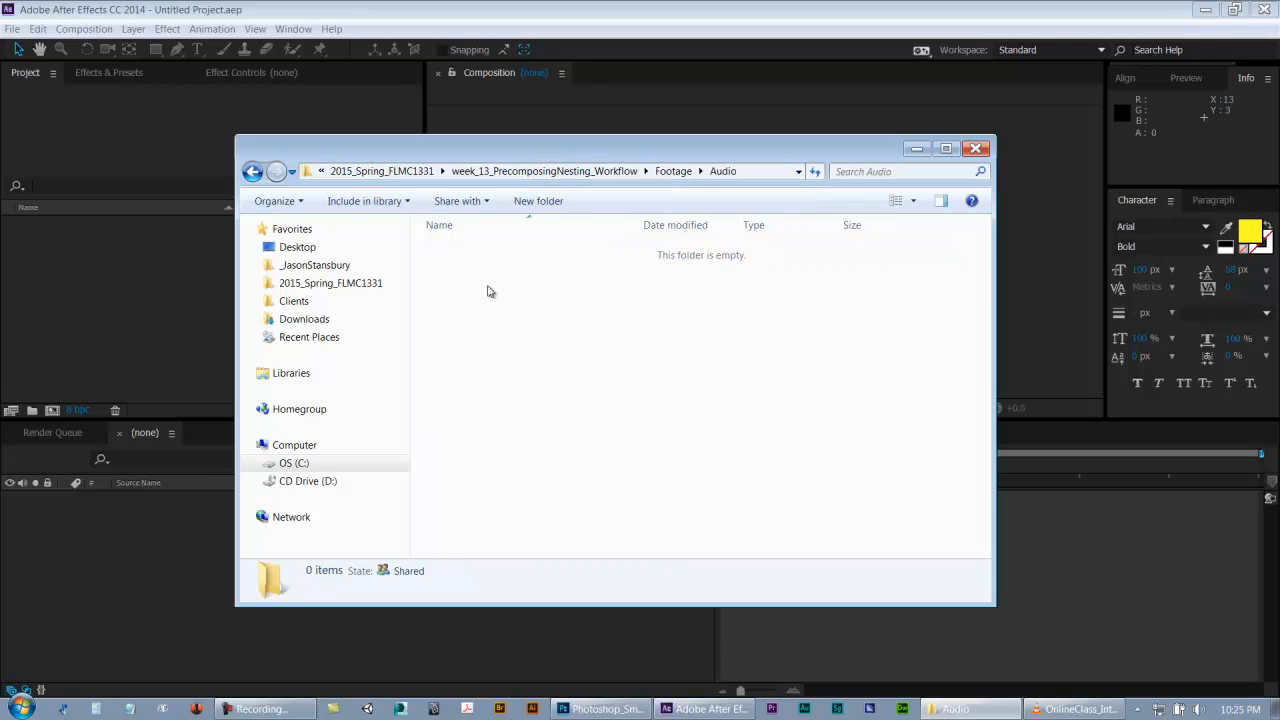
click(673, 172)
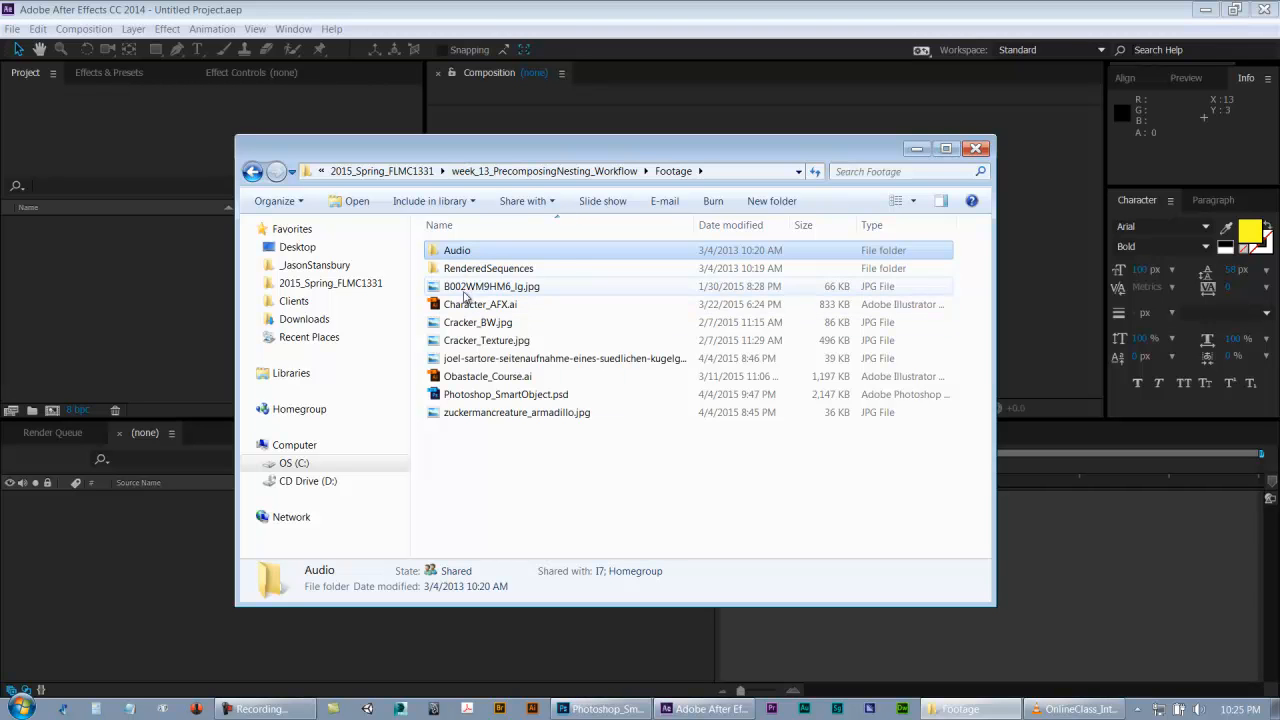
double_click(467, 251)
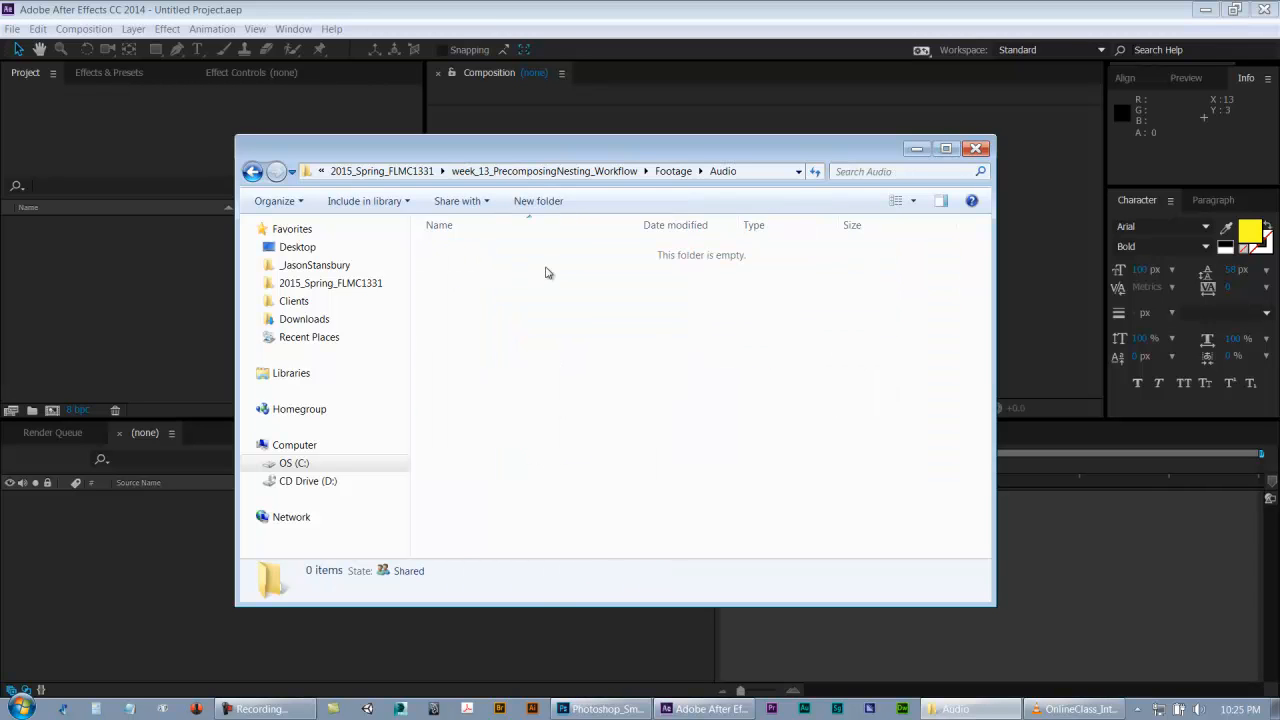
click(584, 171)
click(458, 360)
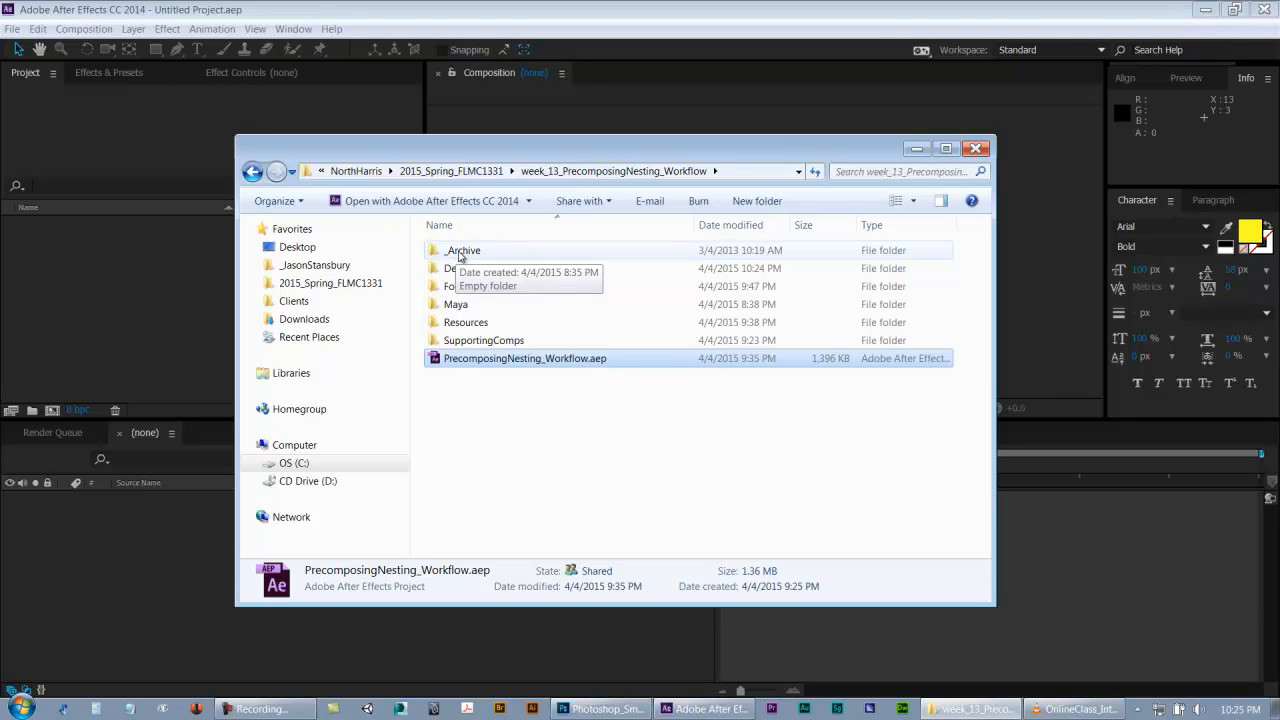
- Look into the Footage folder's RenderedSequences subfolder, then return to the week_13_PrecomposingNesting_Workflow folder
double_click(474, 290)
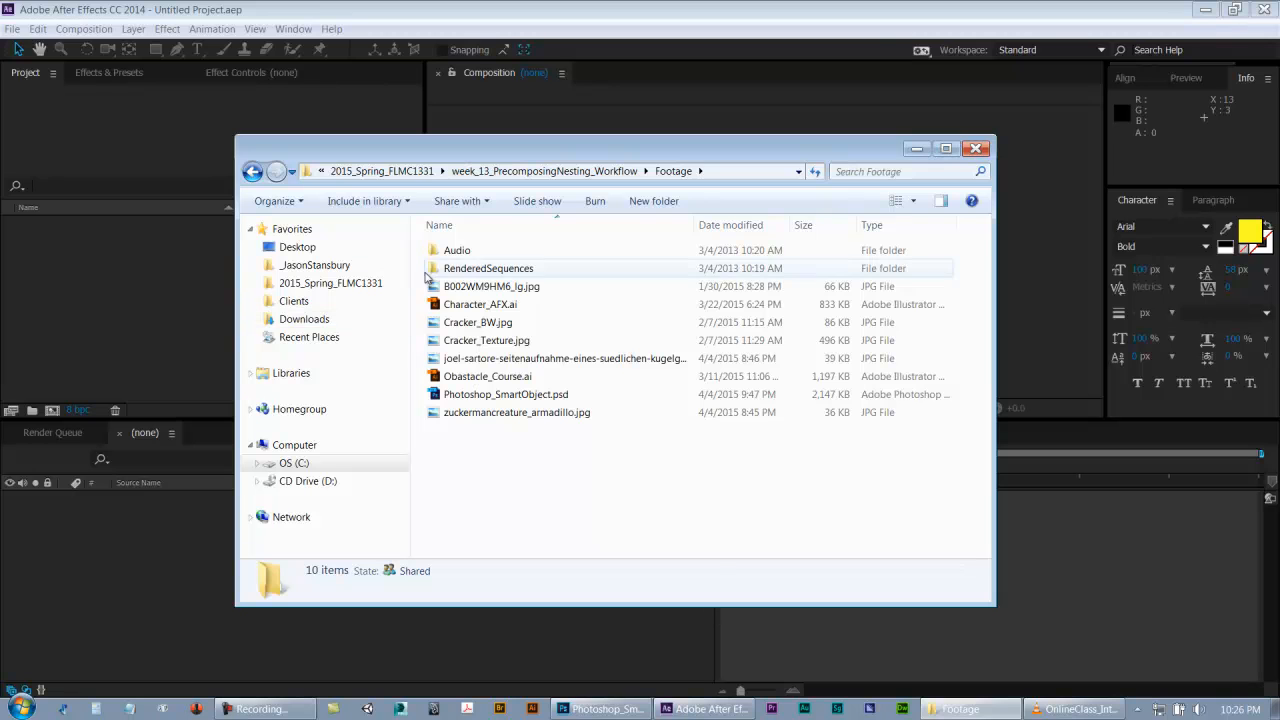
double_click(472, 269)
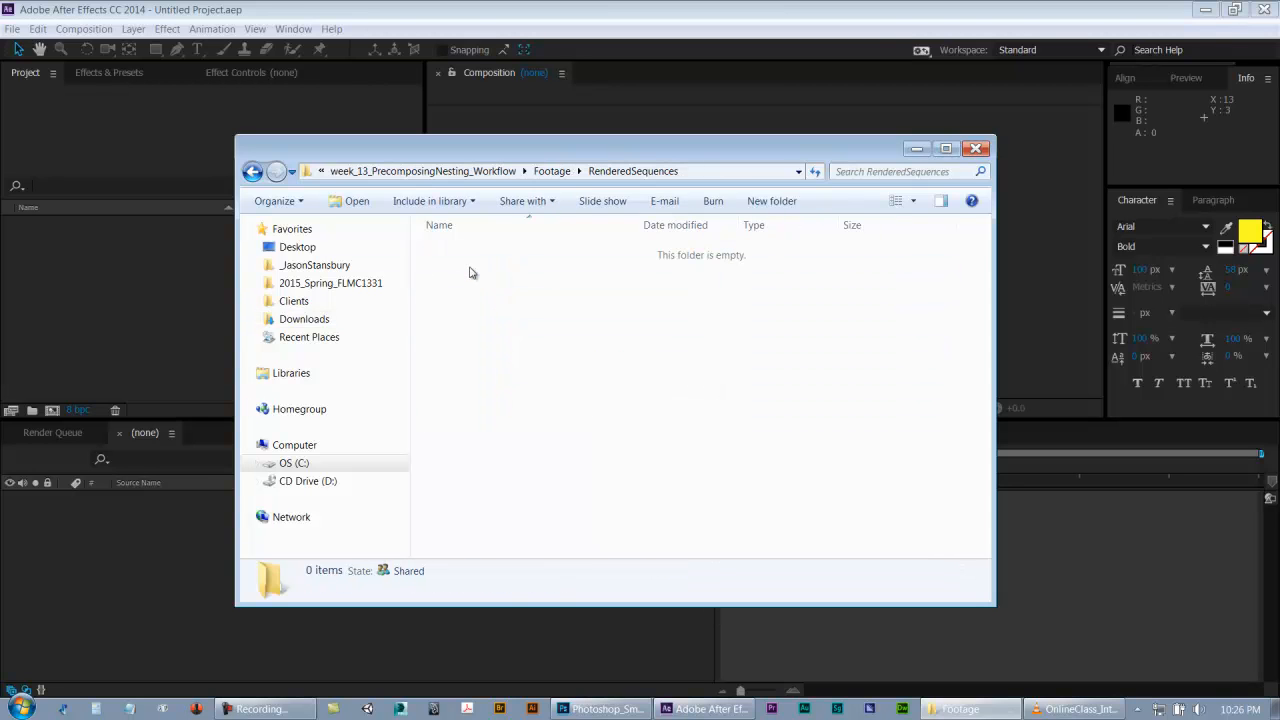
click(552, 171)
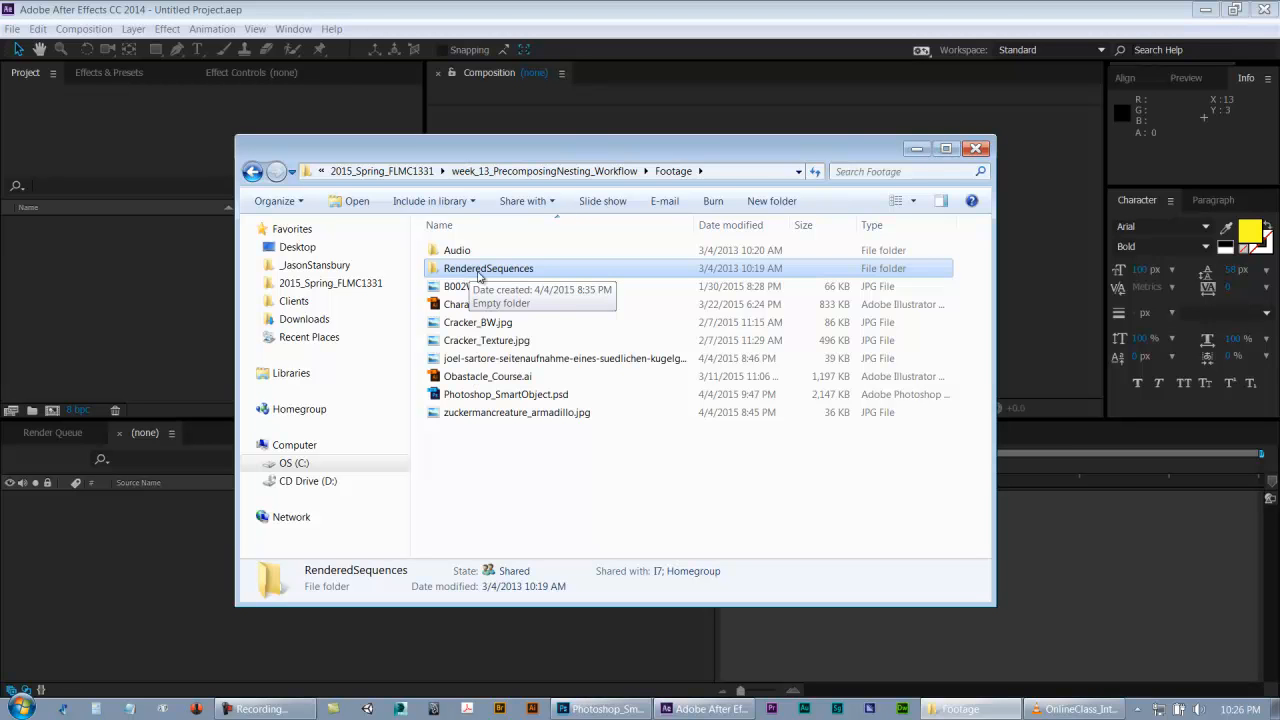
click(619, 172)
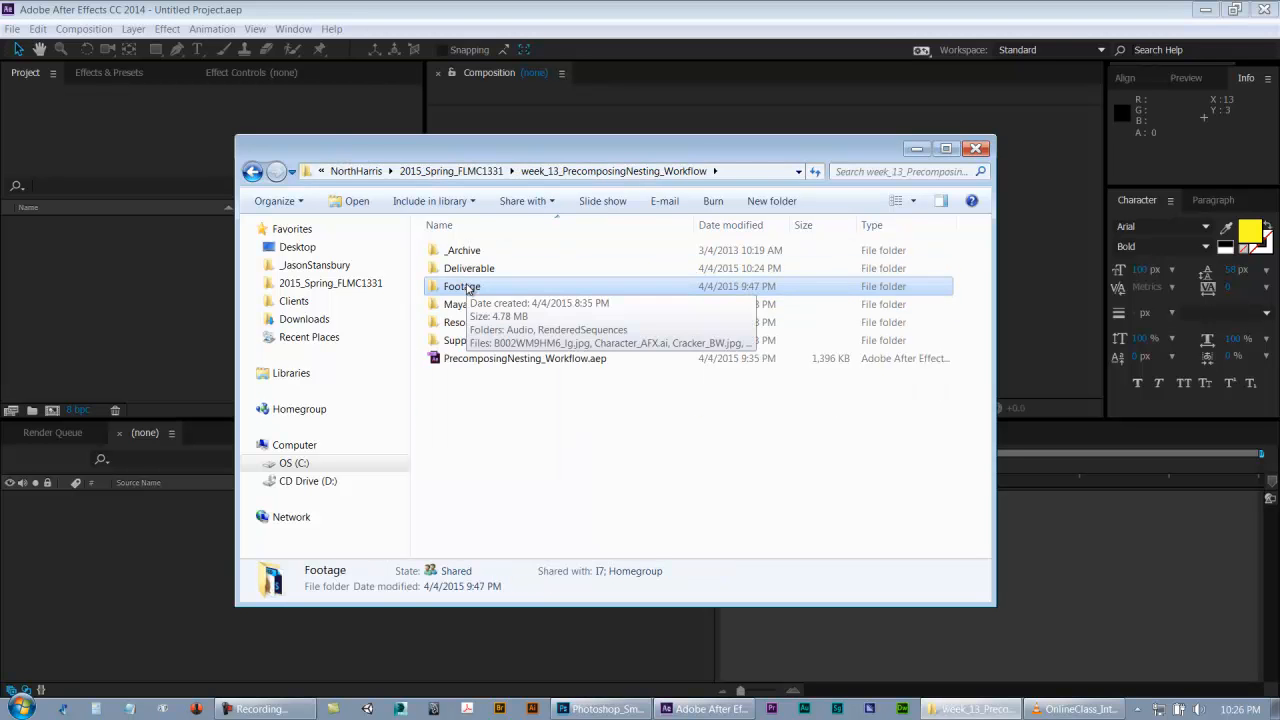
- Reopen the Footage folder and review its Illustrator, Photoshop and JPG files one by one, then return to the week 13 folder
double_click(466, 287)
click(470, 305)
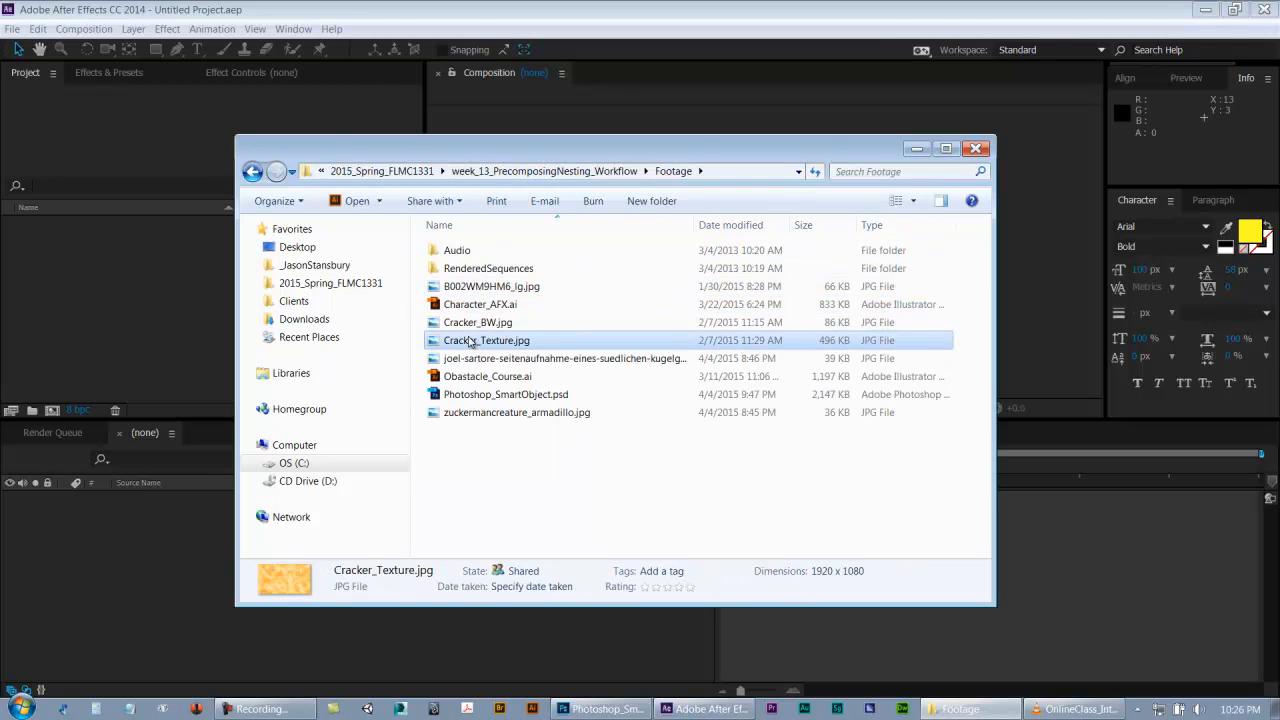
click(470, 324)
click(487, 359)
click(487, 377)
click(487, 395)
click(487, 413)
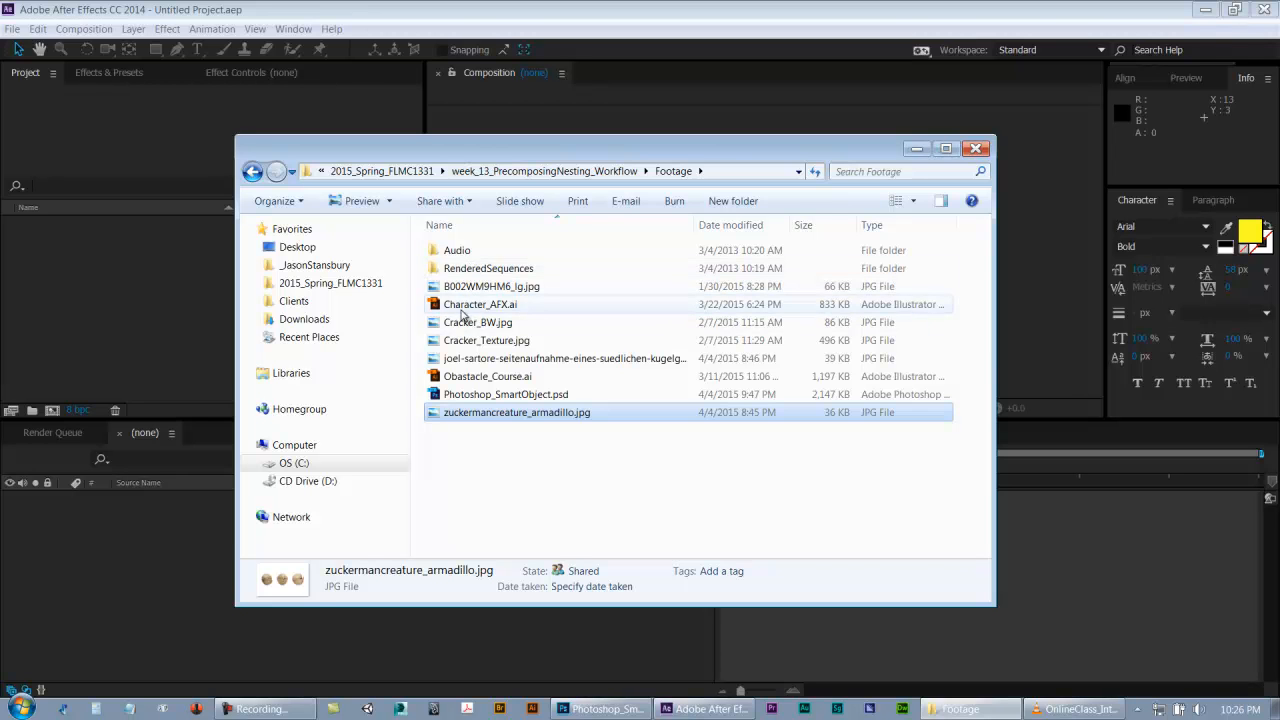
click(466, 308)
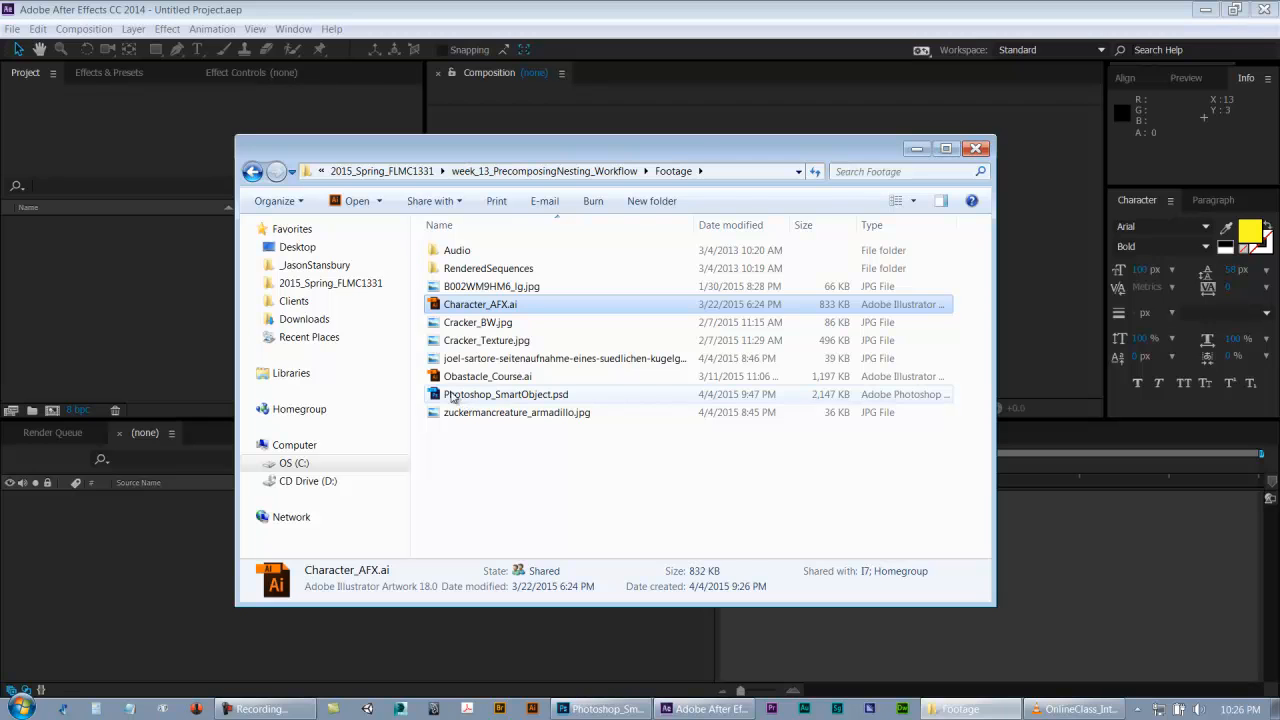
click(461, 341)
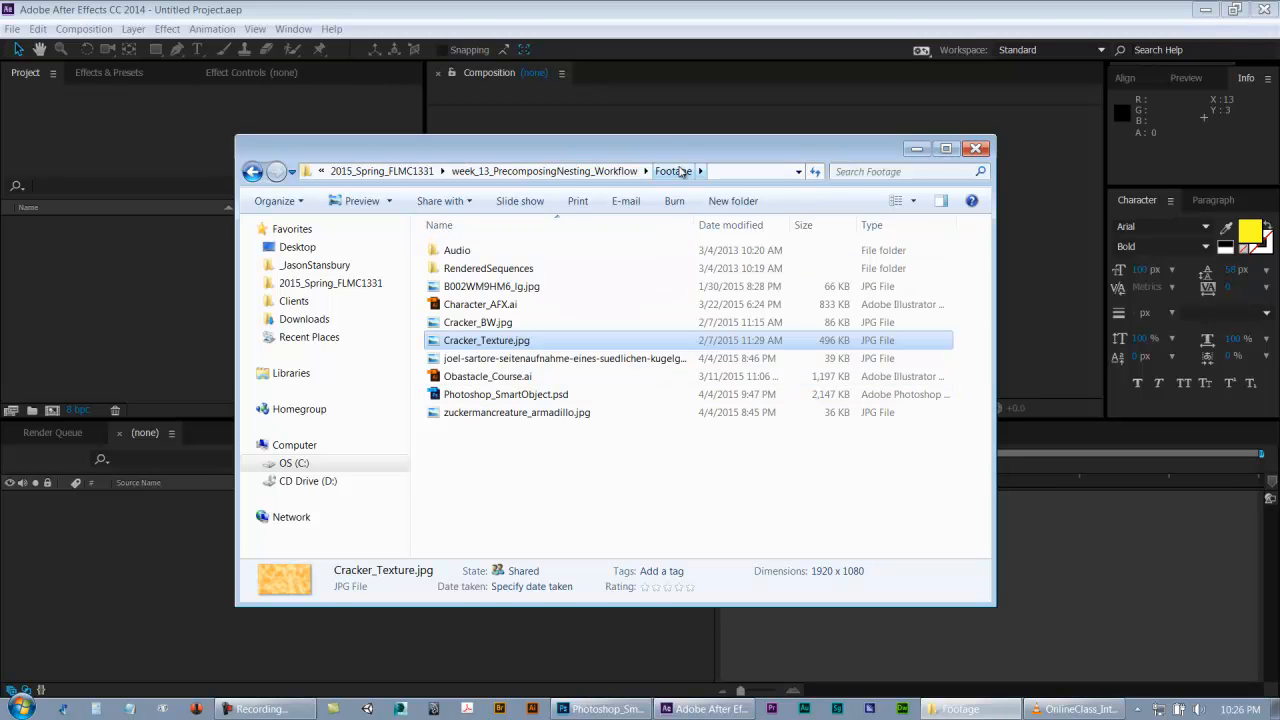
click(545, 171)
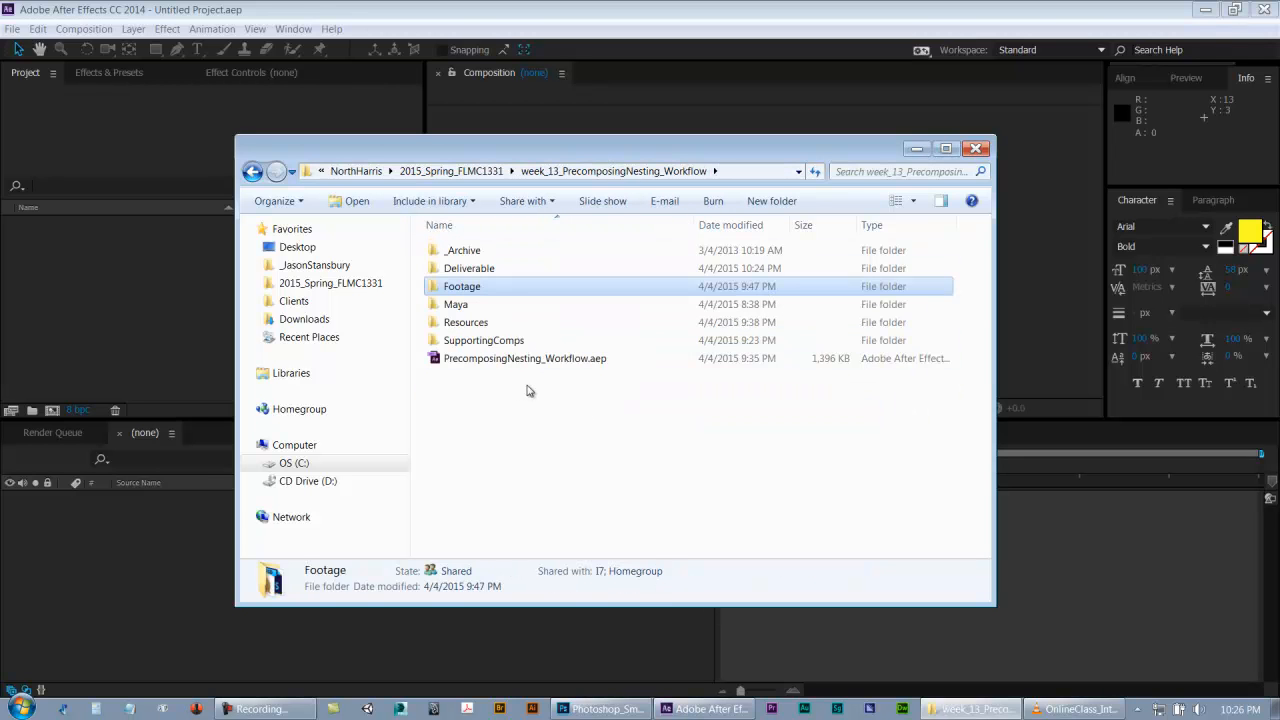
- Open the Maya folder and look into its images subfolder, then return to the week 13 folder
click(455, 306)
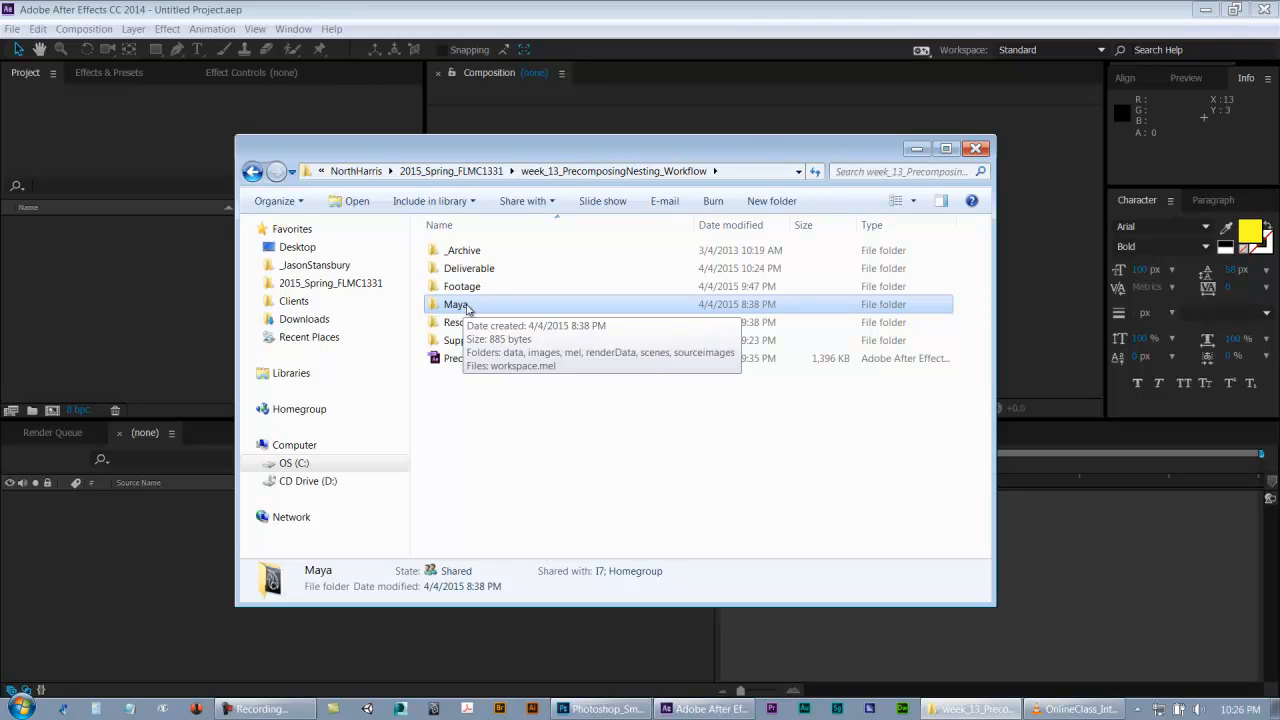
double_click(458, 305)
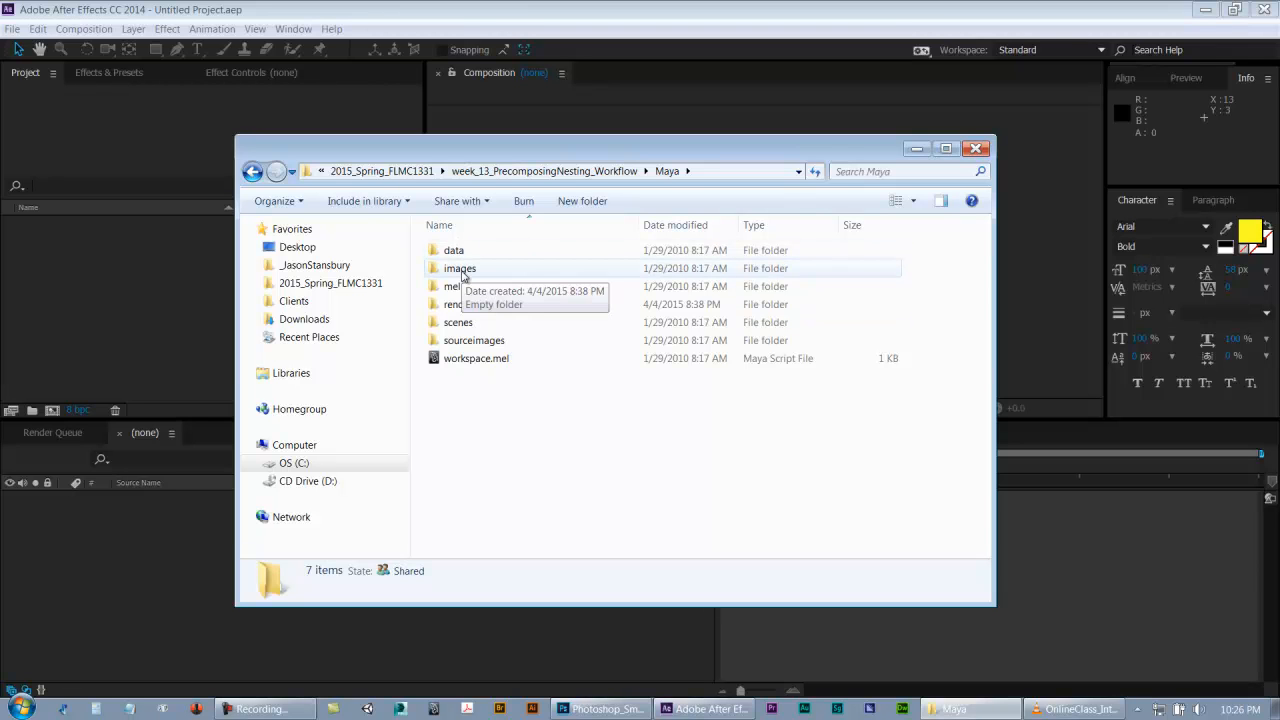
double_click(459, 268)
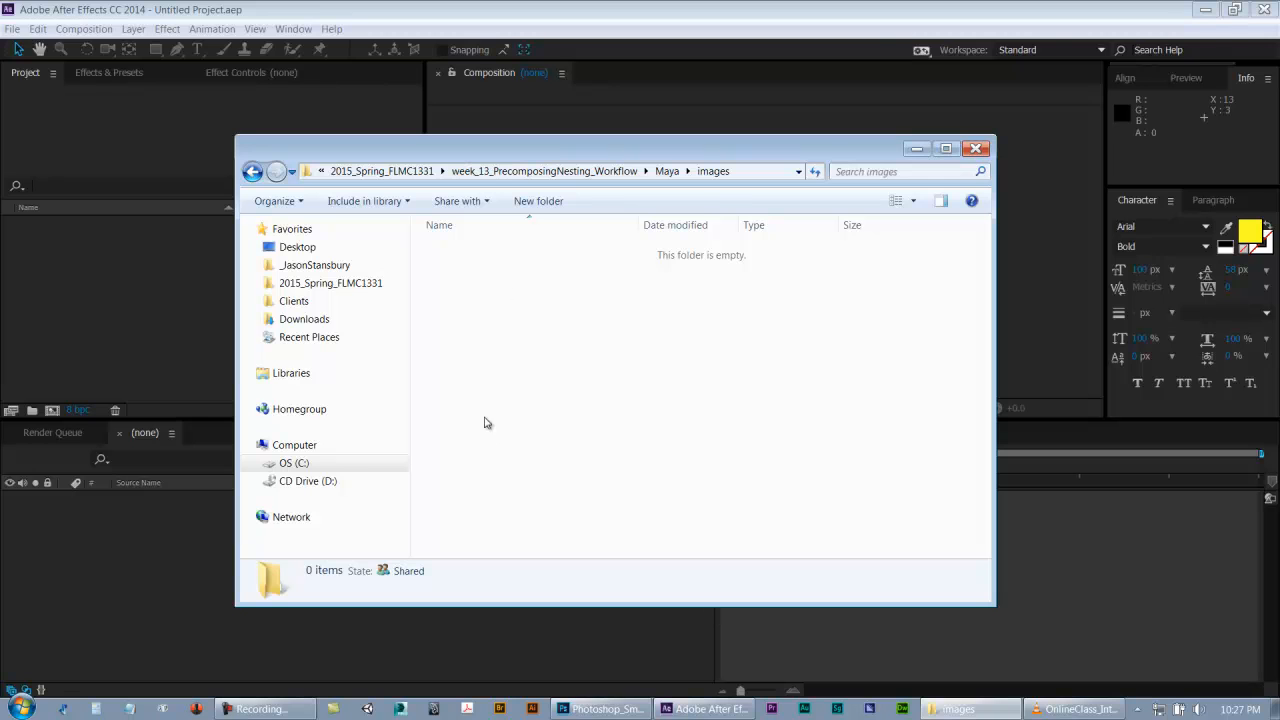
click(500, 171)
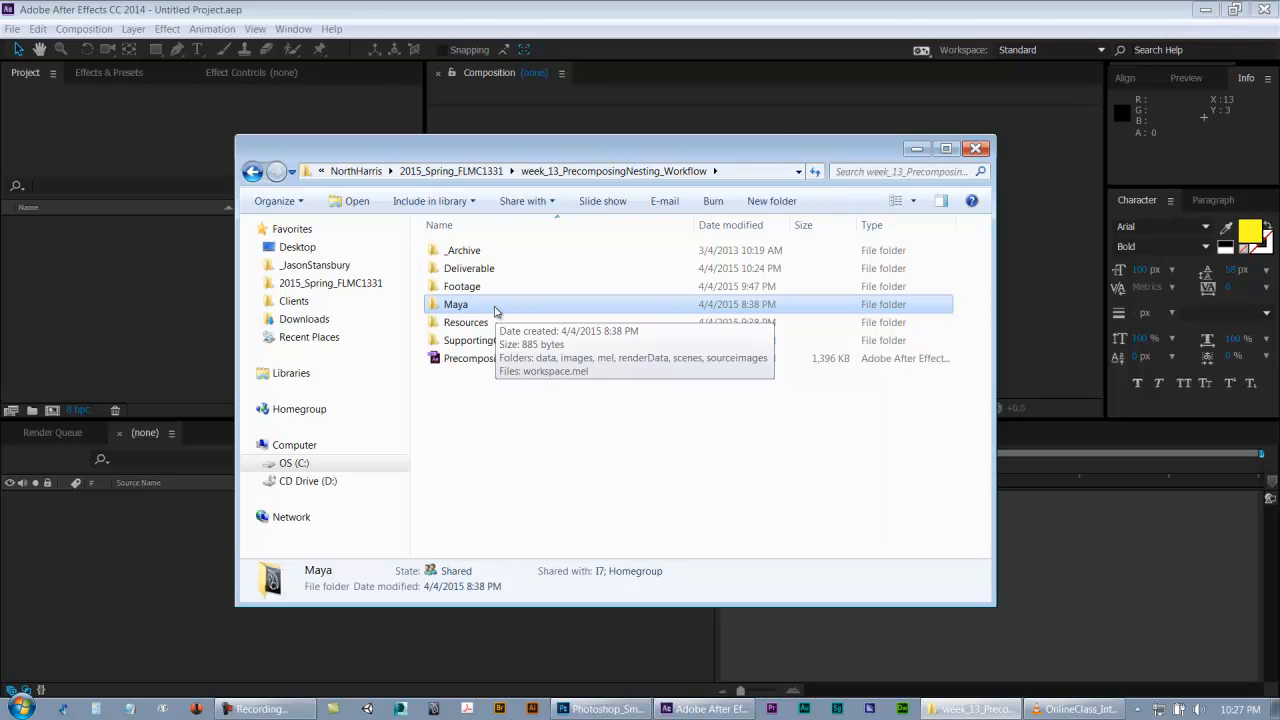
- Compare the Maya project's images subfolder with the Footage folder, then select Maya in the week 13 folder
double_click(462, 308)
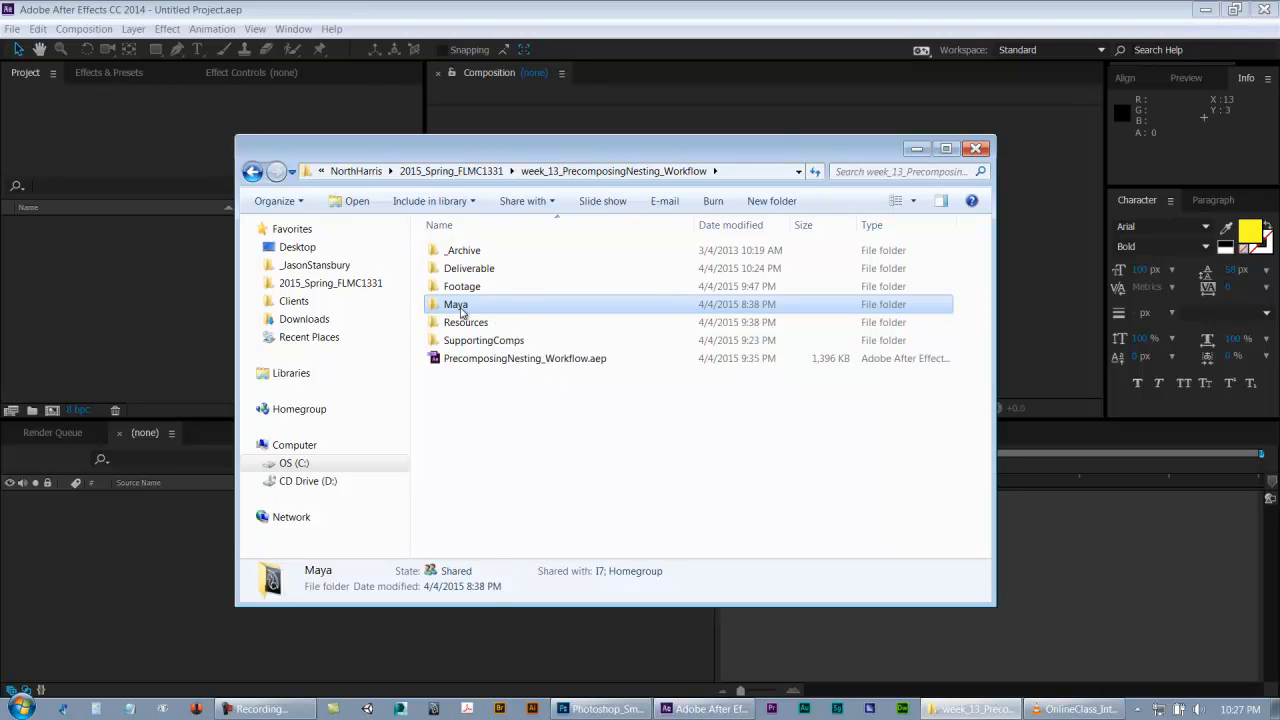
double_click(466, 276)
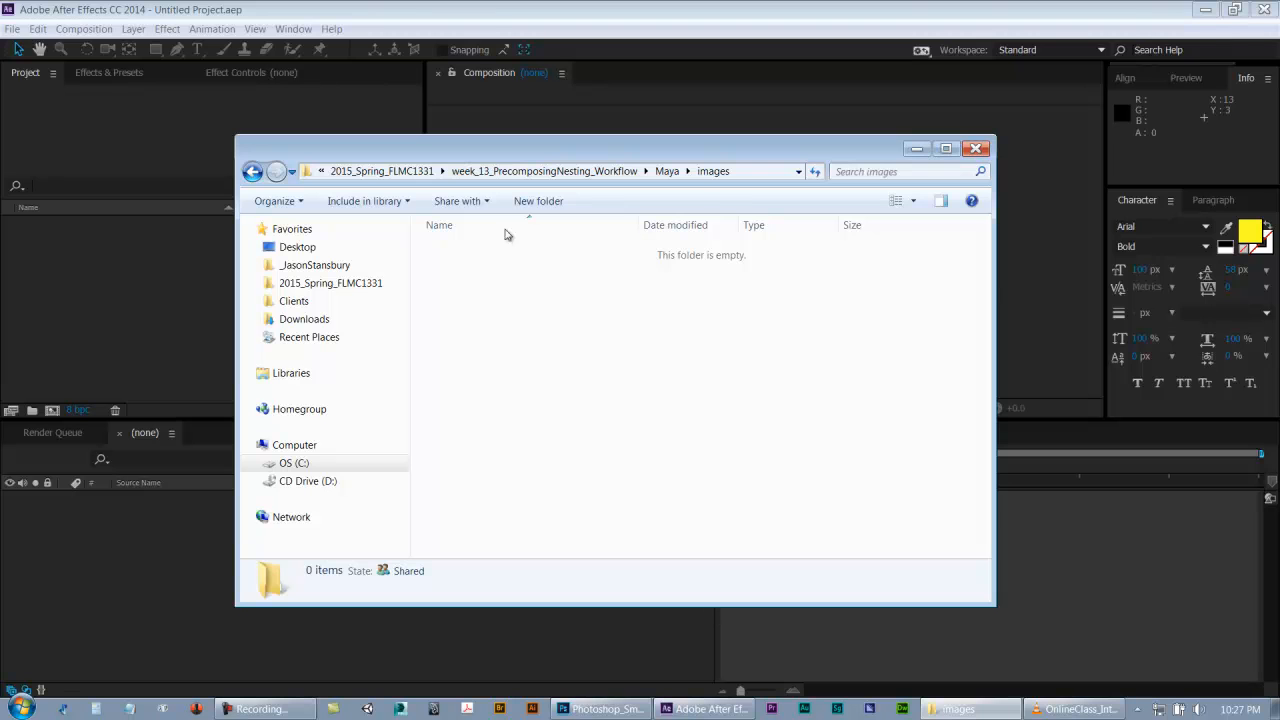
click(575, 174)
double_click(466, 286)
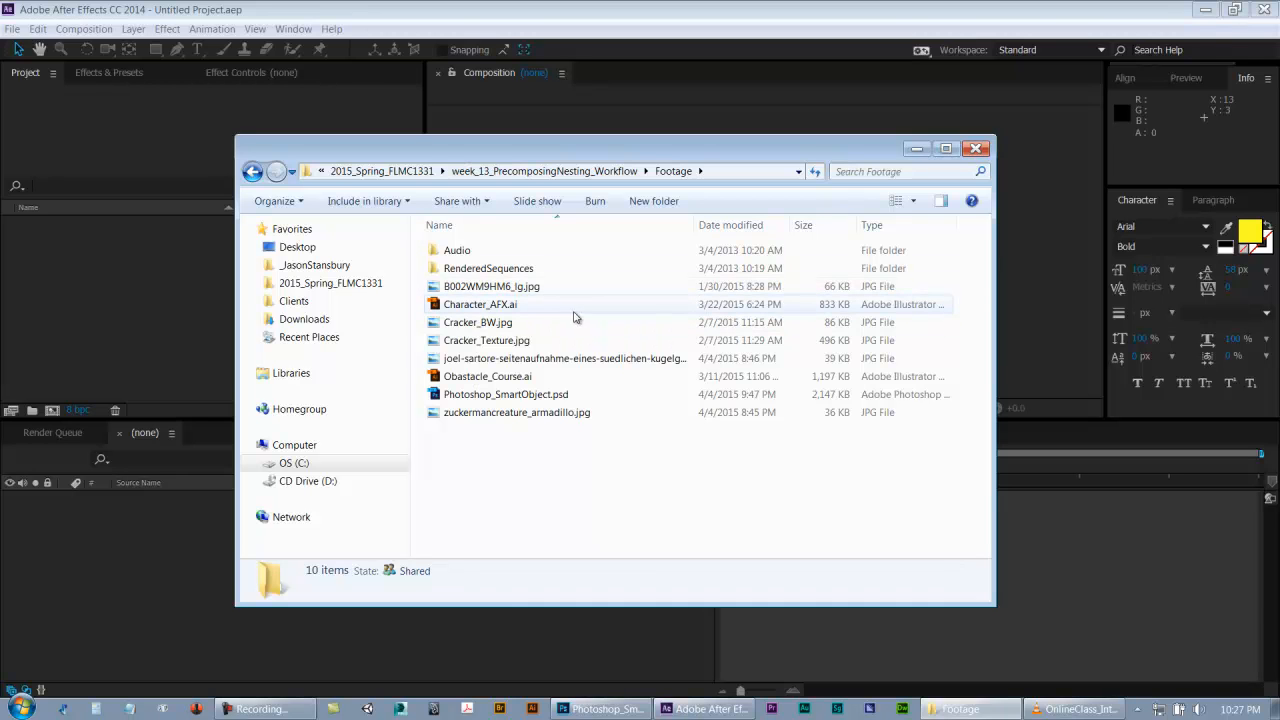
click(566, 176)
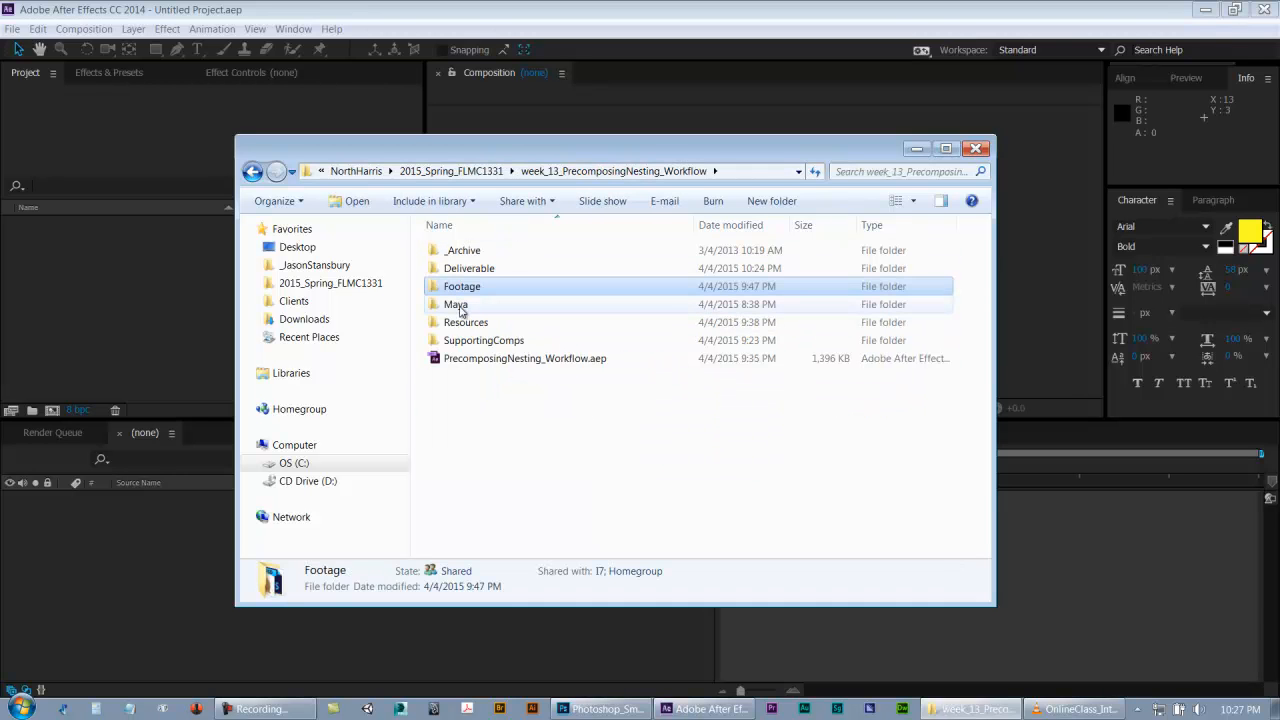
click(458, 306)
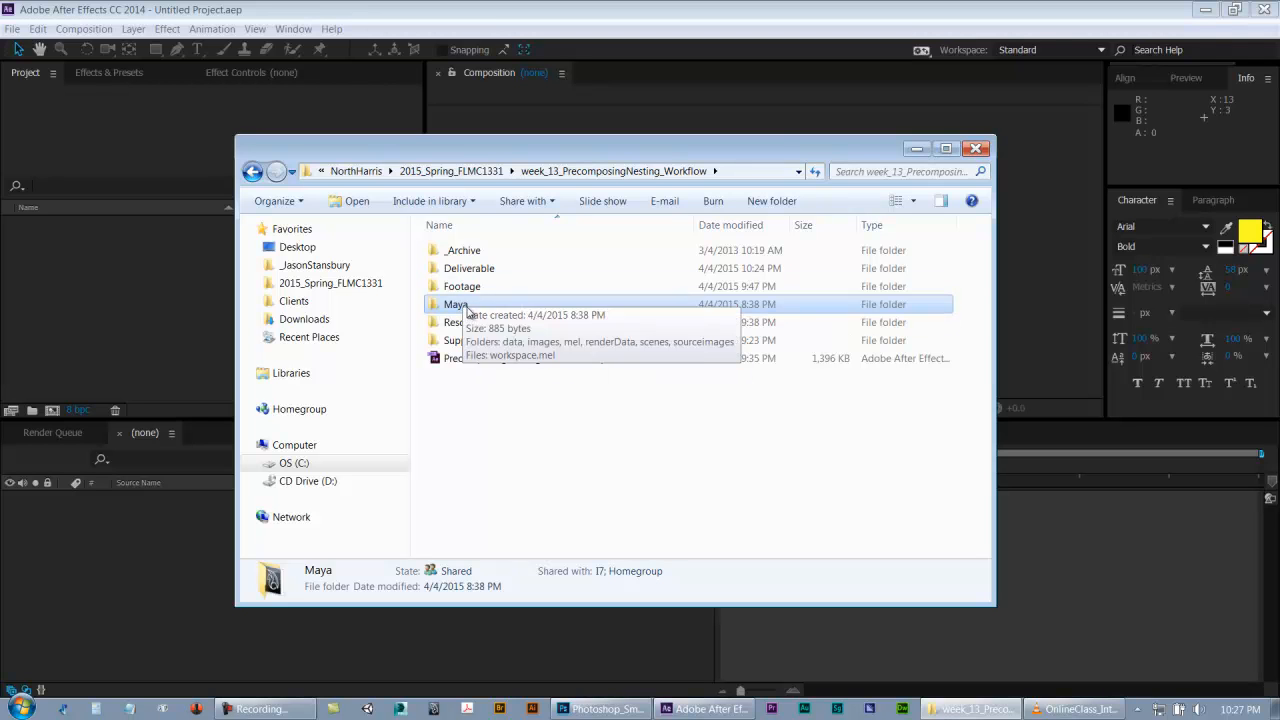
click(466, 290)
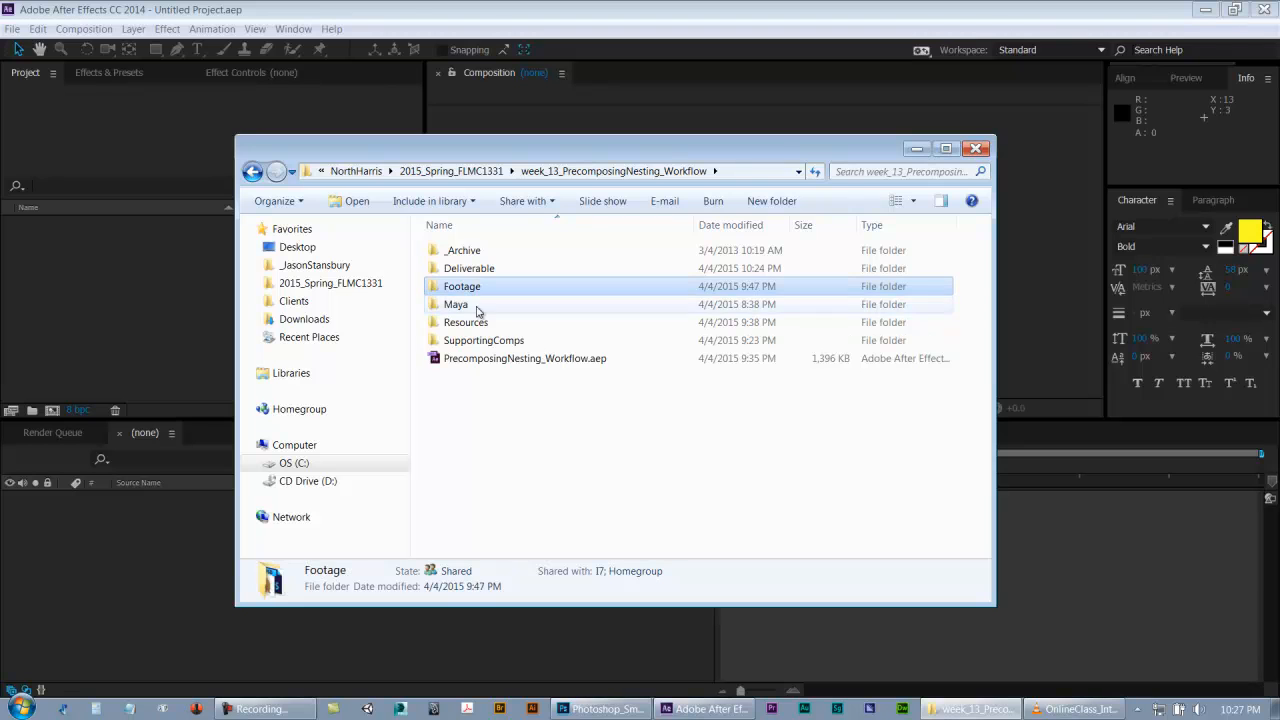
click(463, 307)
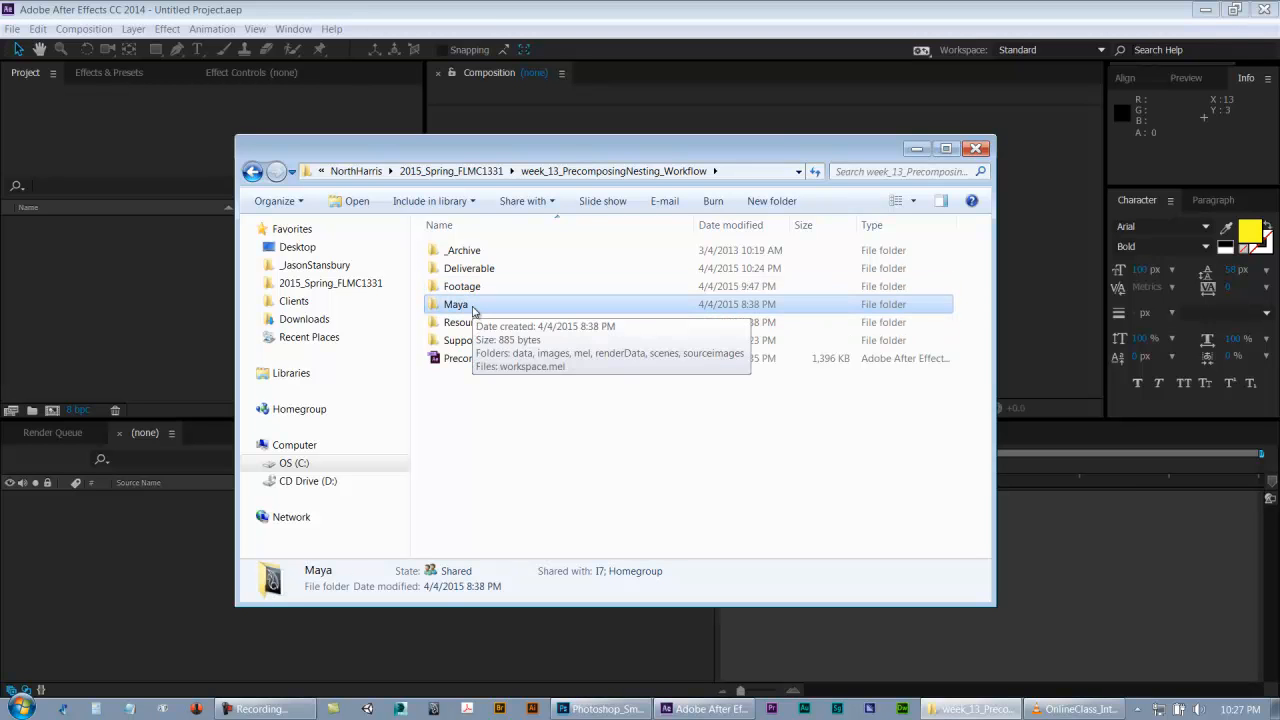
- Open the Resources folder and look into its _Notes subfolder, then go back to Resources
click(476, 324)
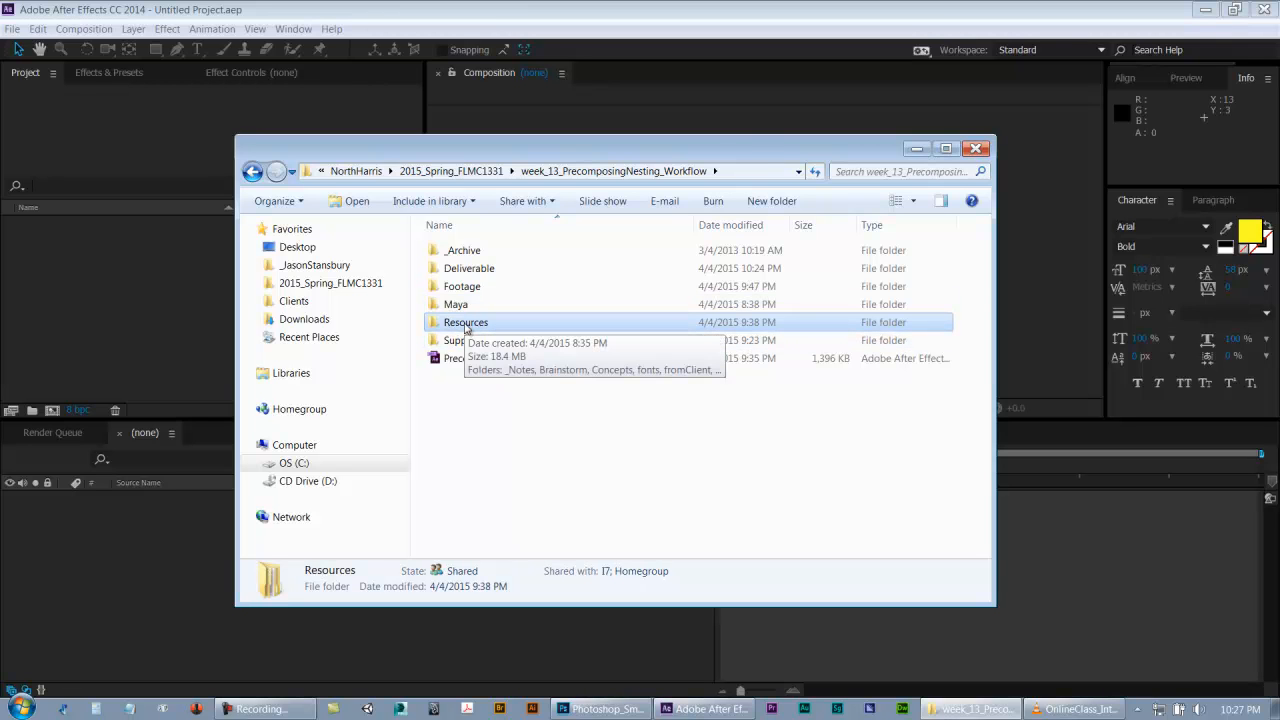
double_click(466, 326)
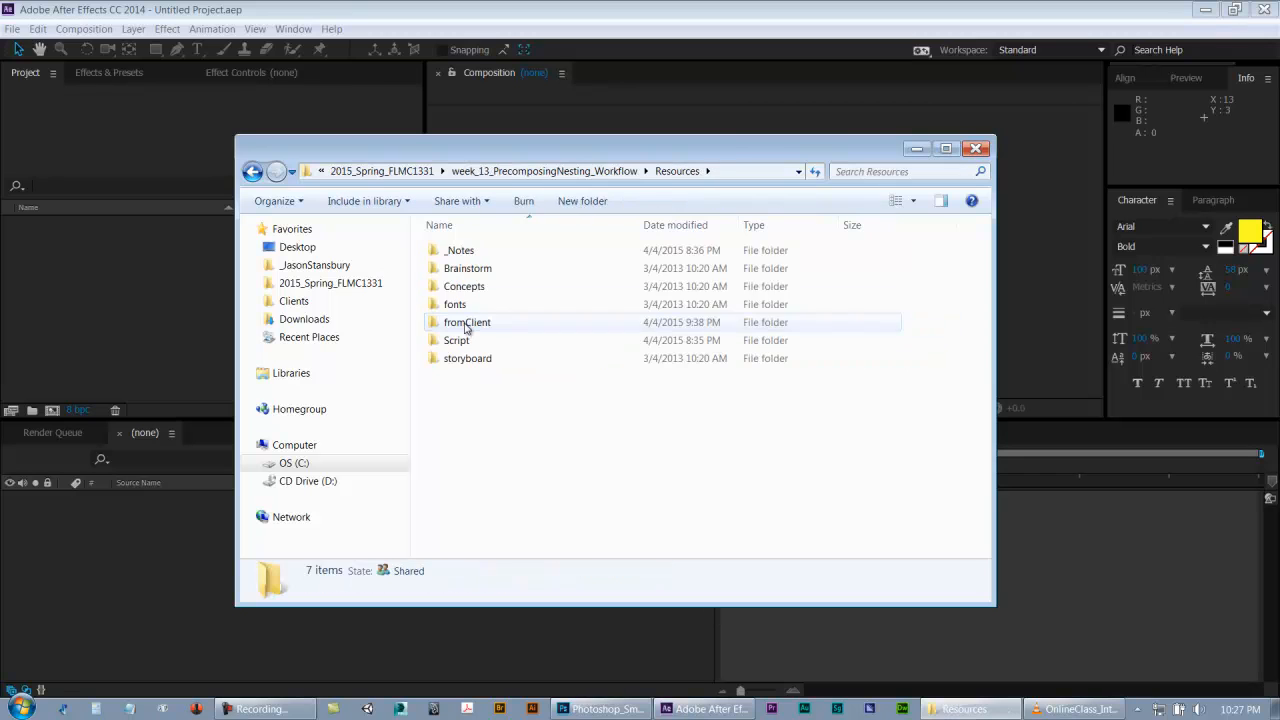
click(467, 256)
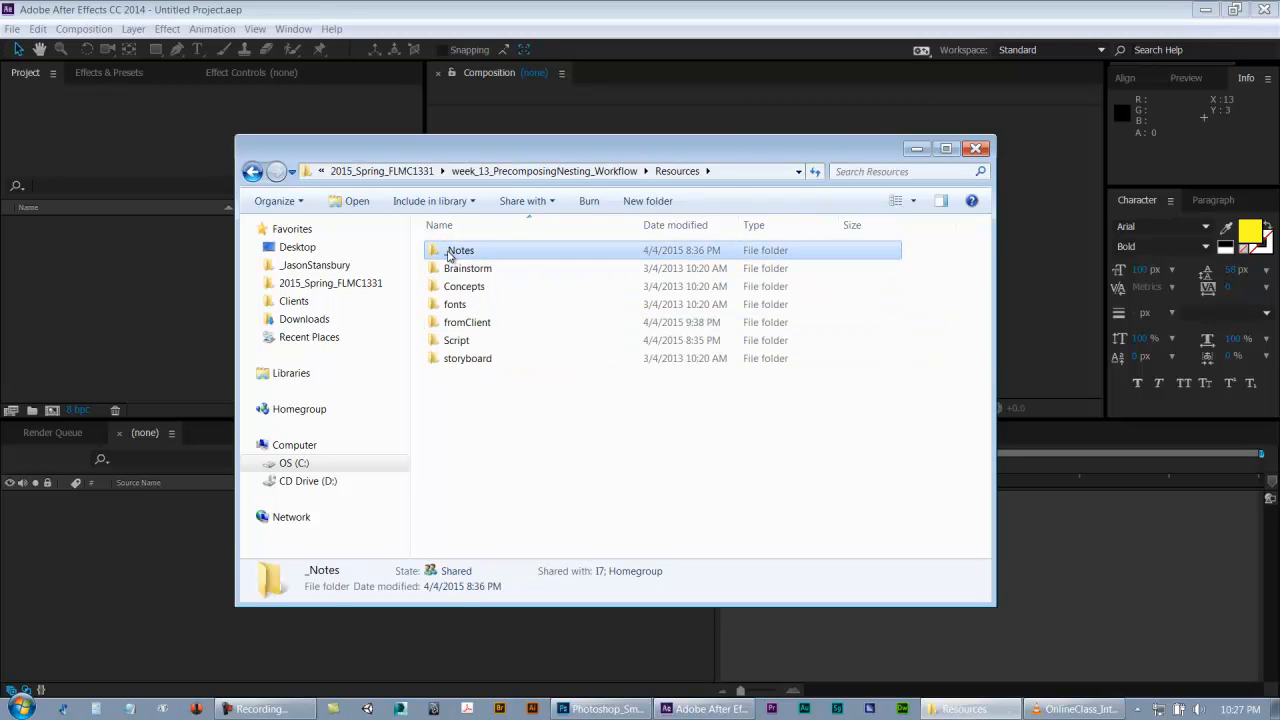
double_click(460, 251)
key(BackSpace)
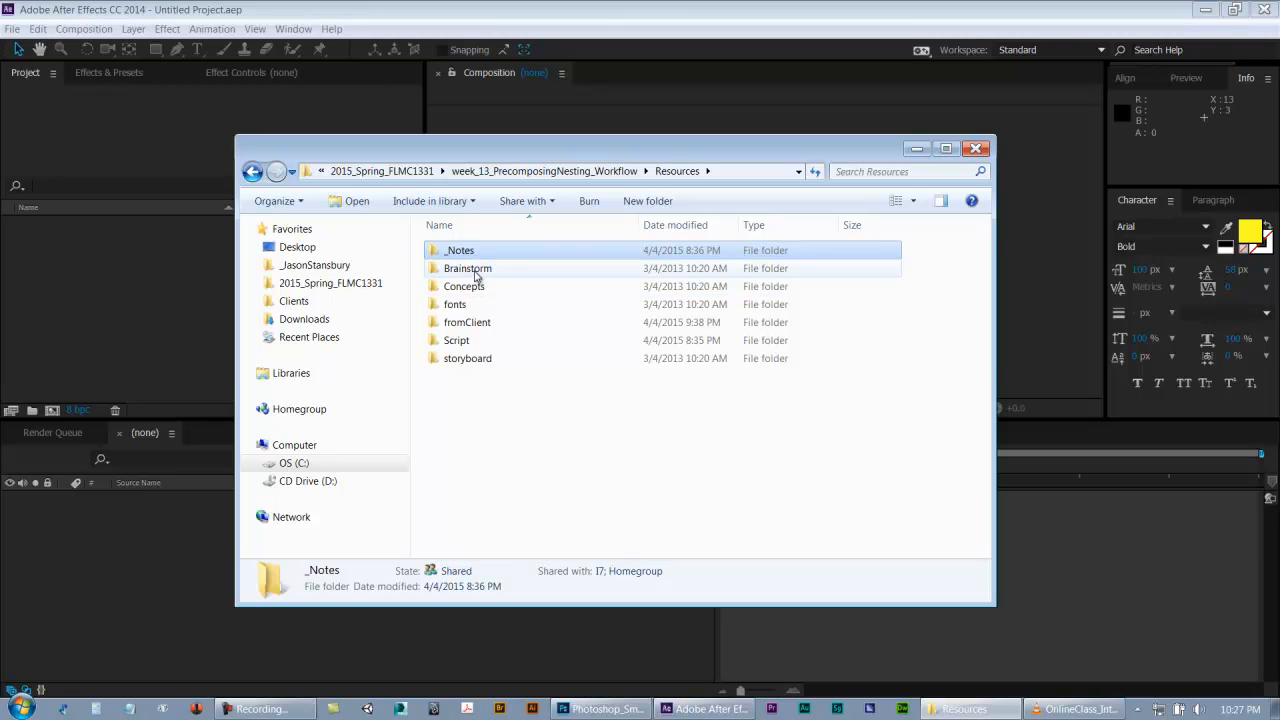
- Review the Brainstorm, Concepts and storyboard subfolders in the Resources folder by selecting each in turn
click(476, 271)
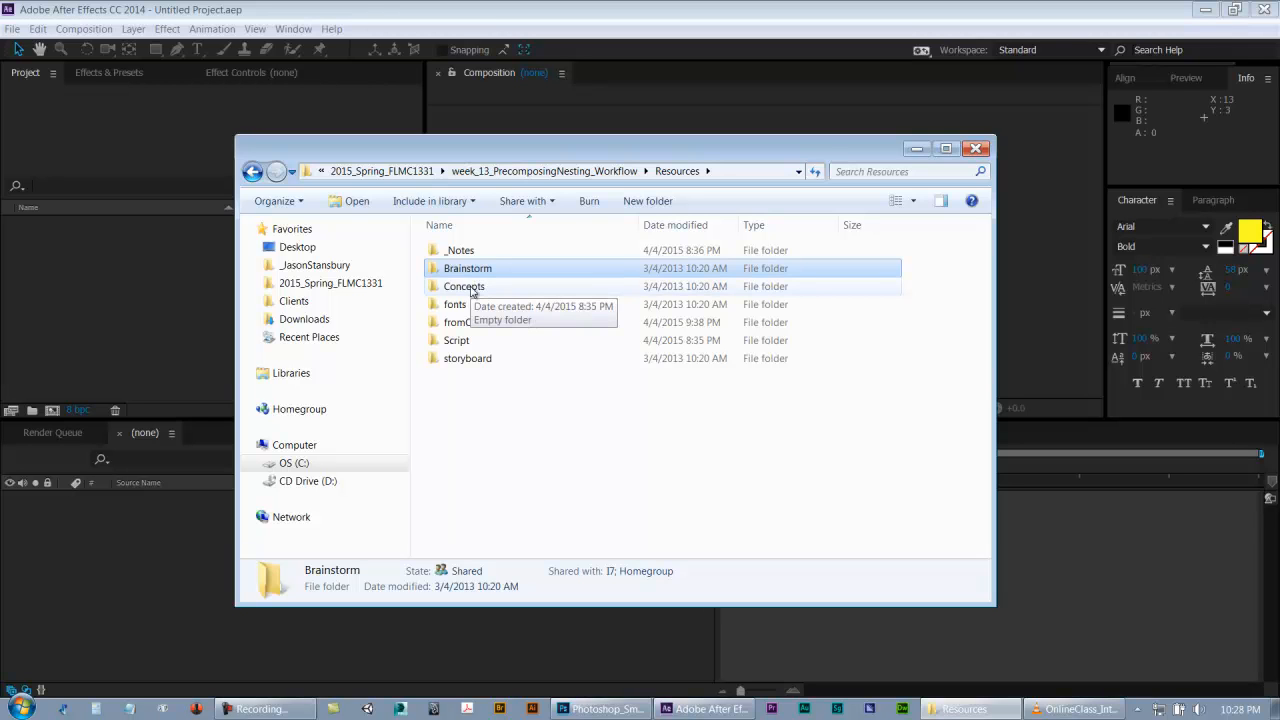
click(473, 289)
click(460, 361)
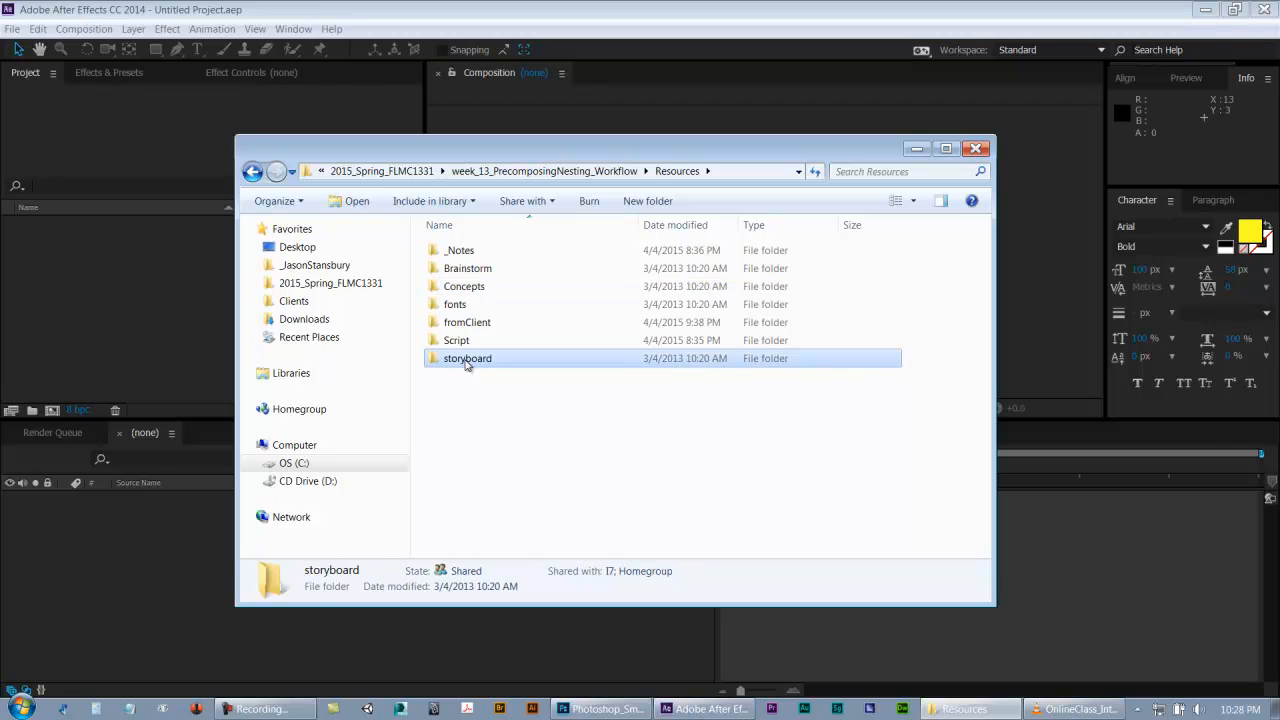
click(466, 287)
click(463, 359)
click(467, 285)
click(470, 272)
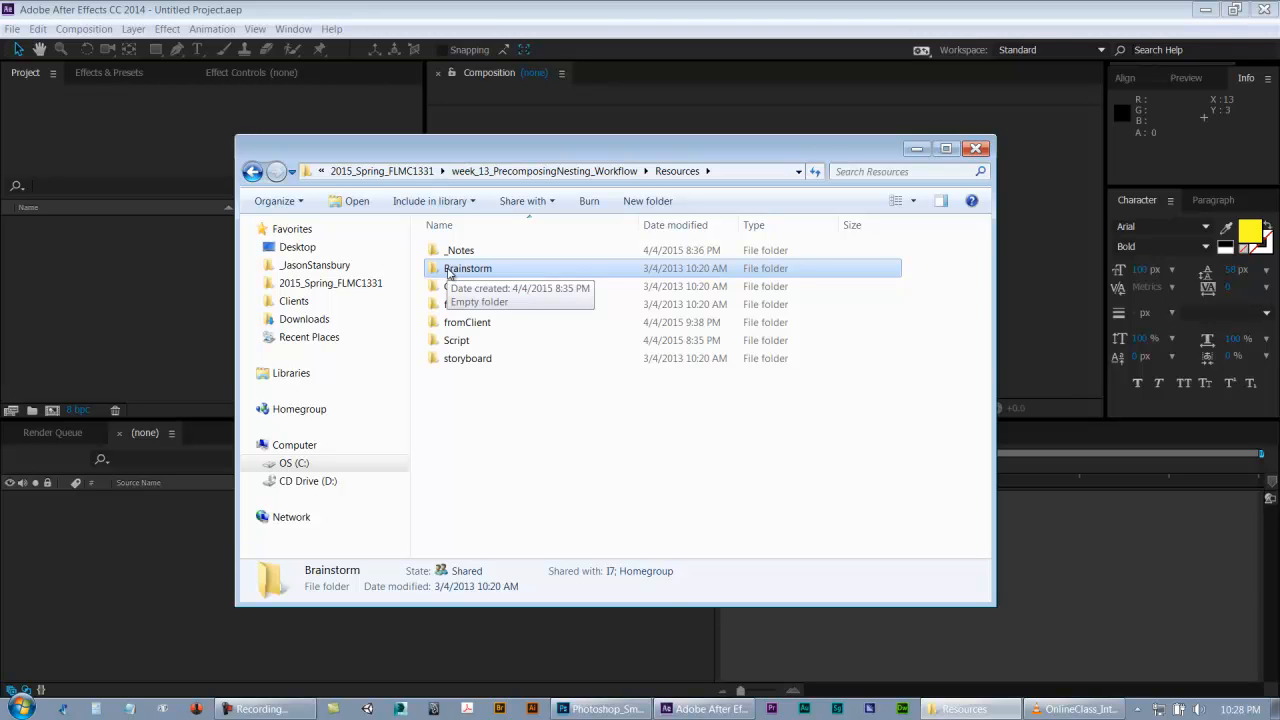
click(474, 290)
click(466, 358)
click(464, 288)
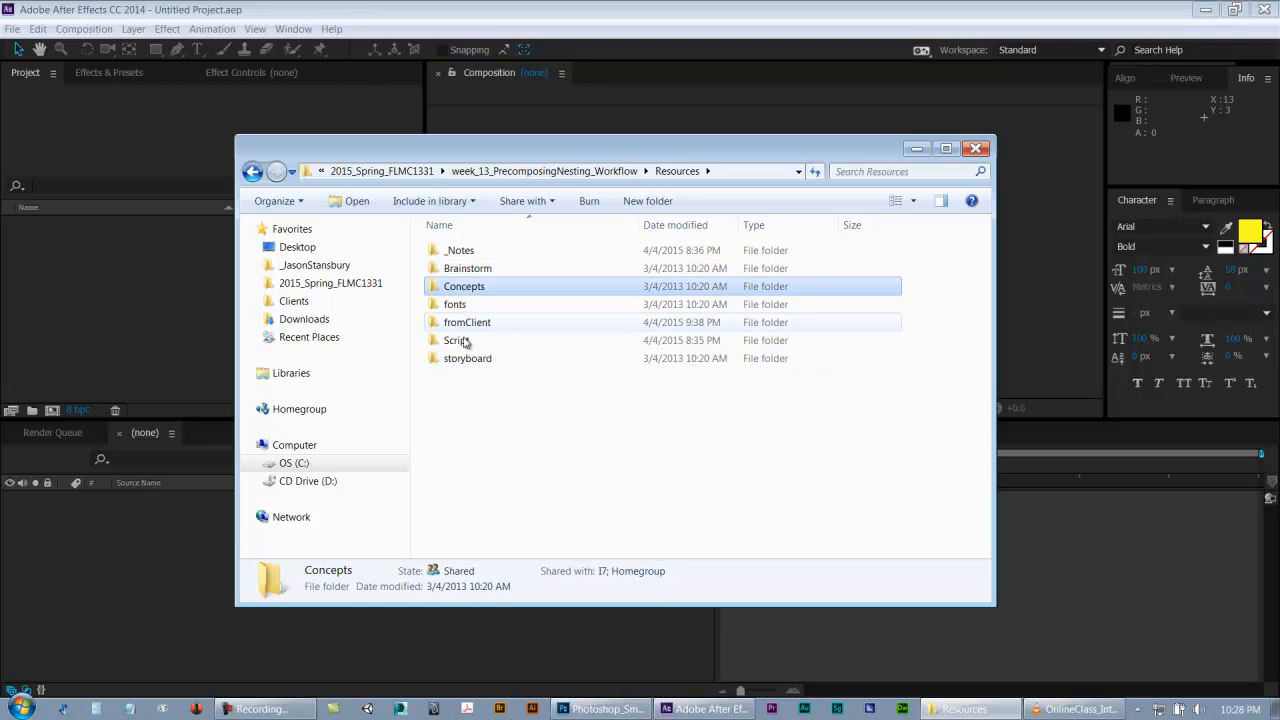
click(474, 270)
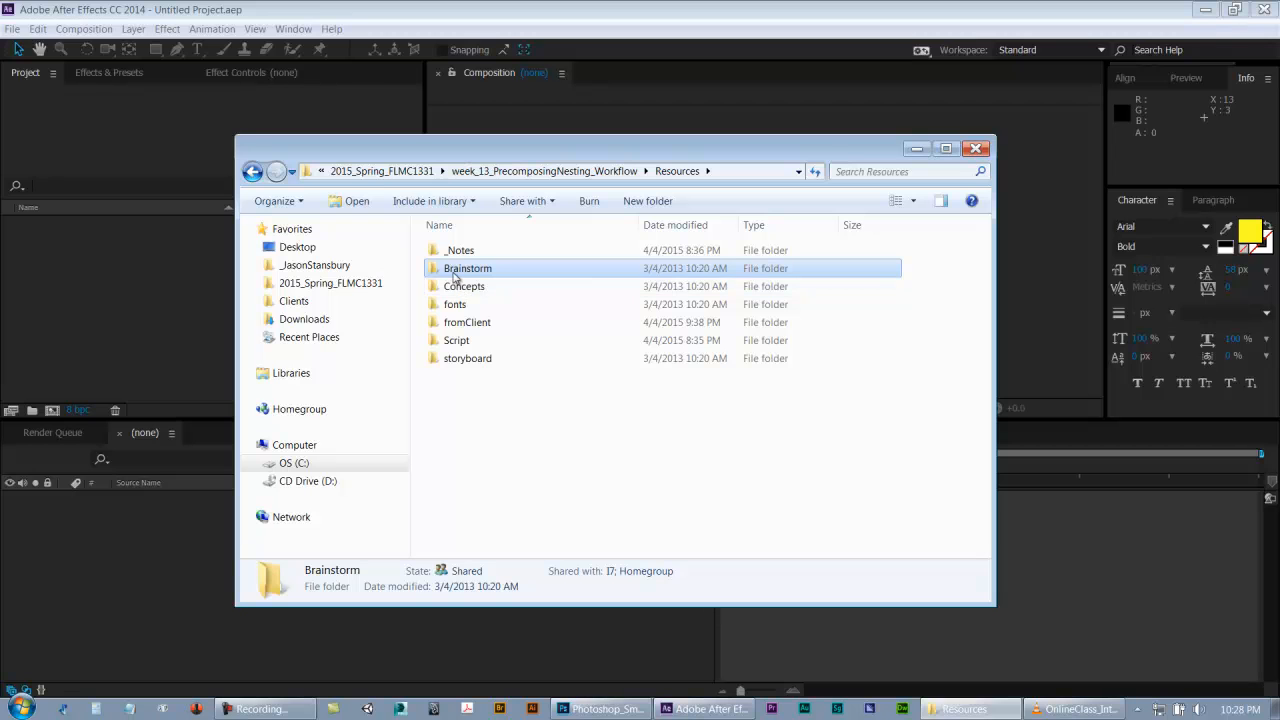
- Look inside the Concepts, storyboard and fonts subfolders, returning to the Resources folder after each
double_click(460, 287)
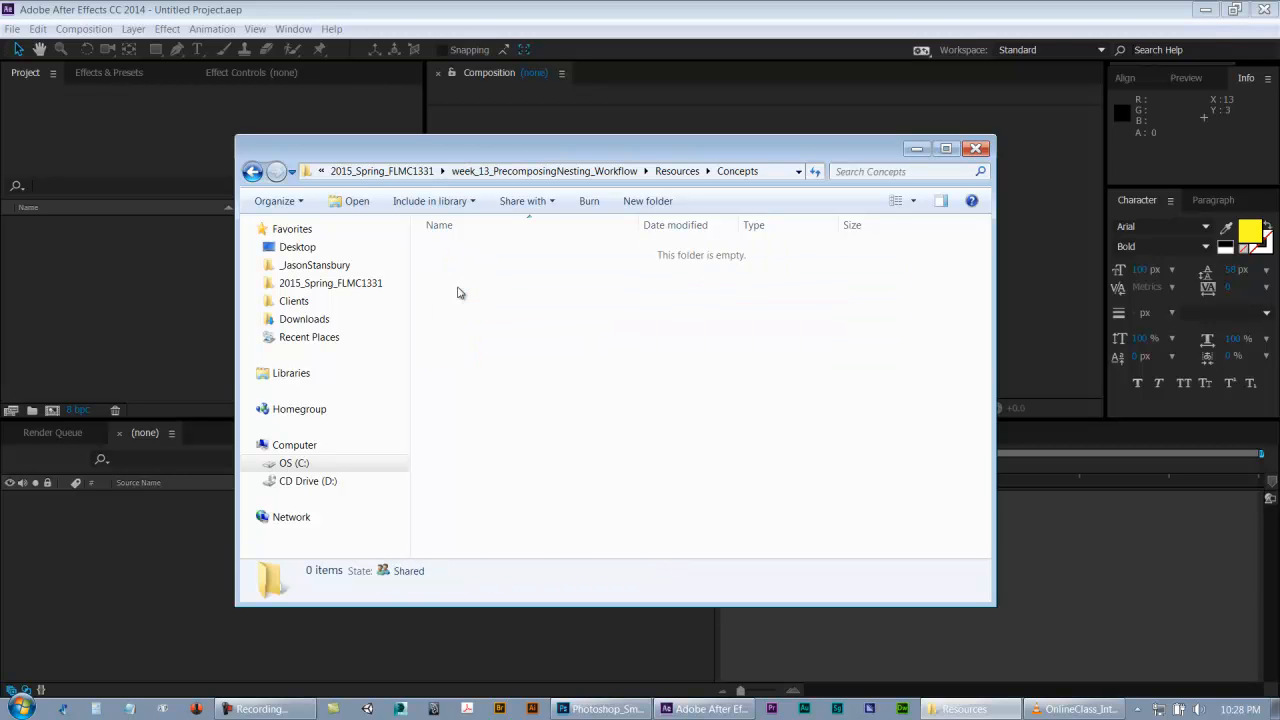
click(672, 172)
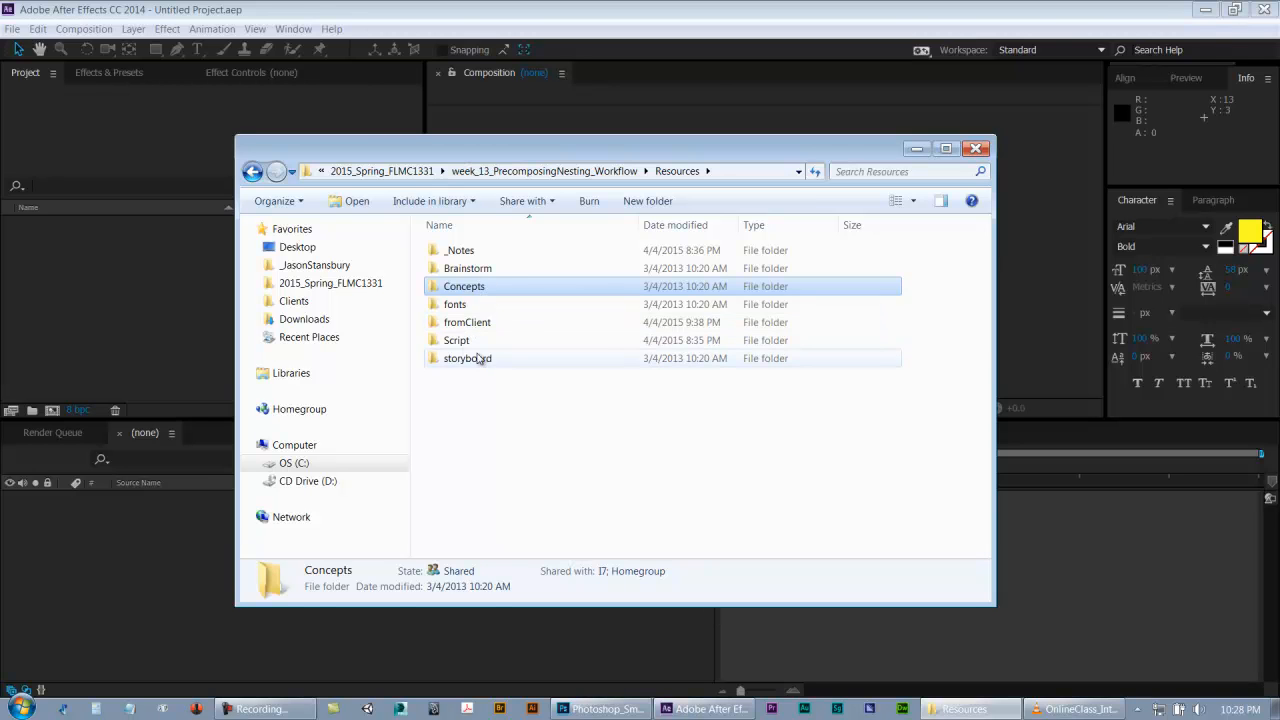
double_click(468, 359)
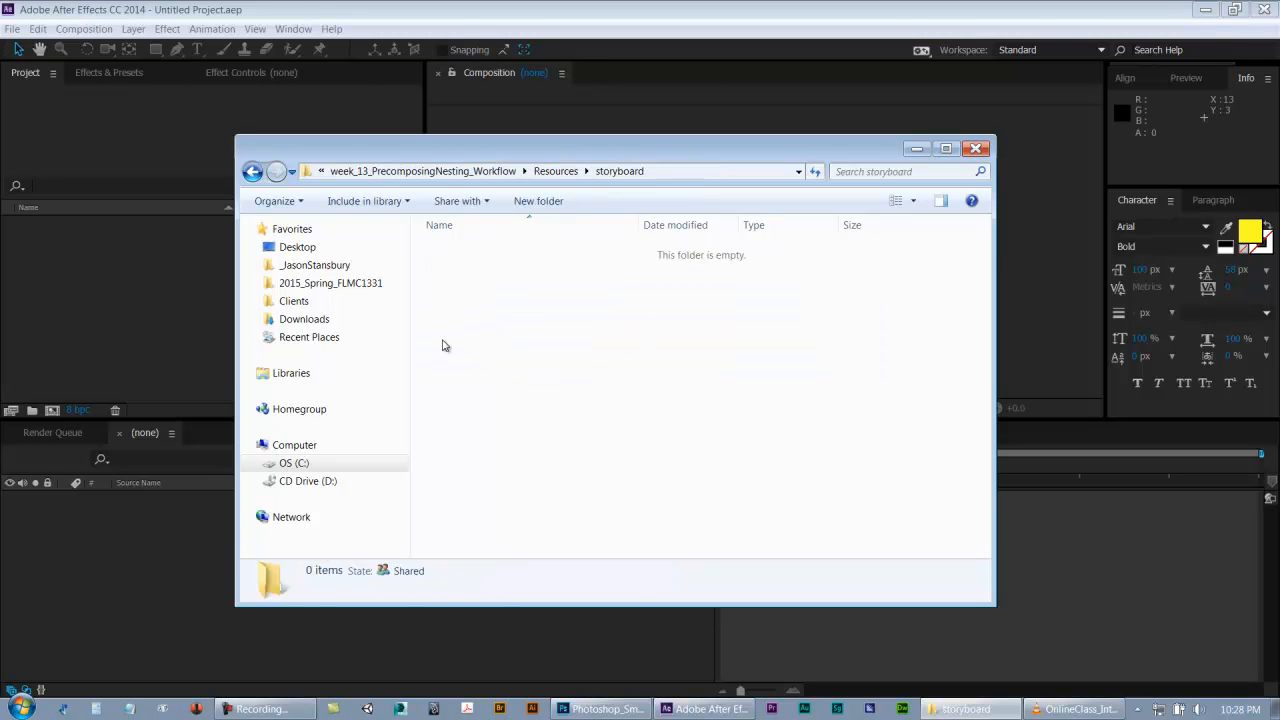
click(545, 172)
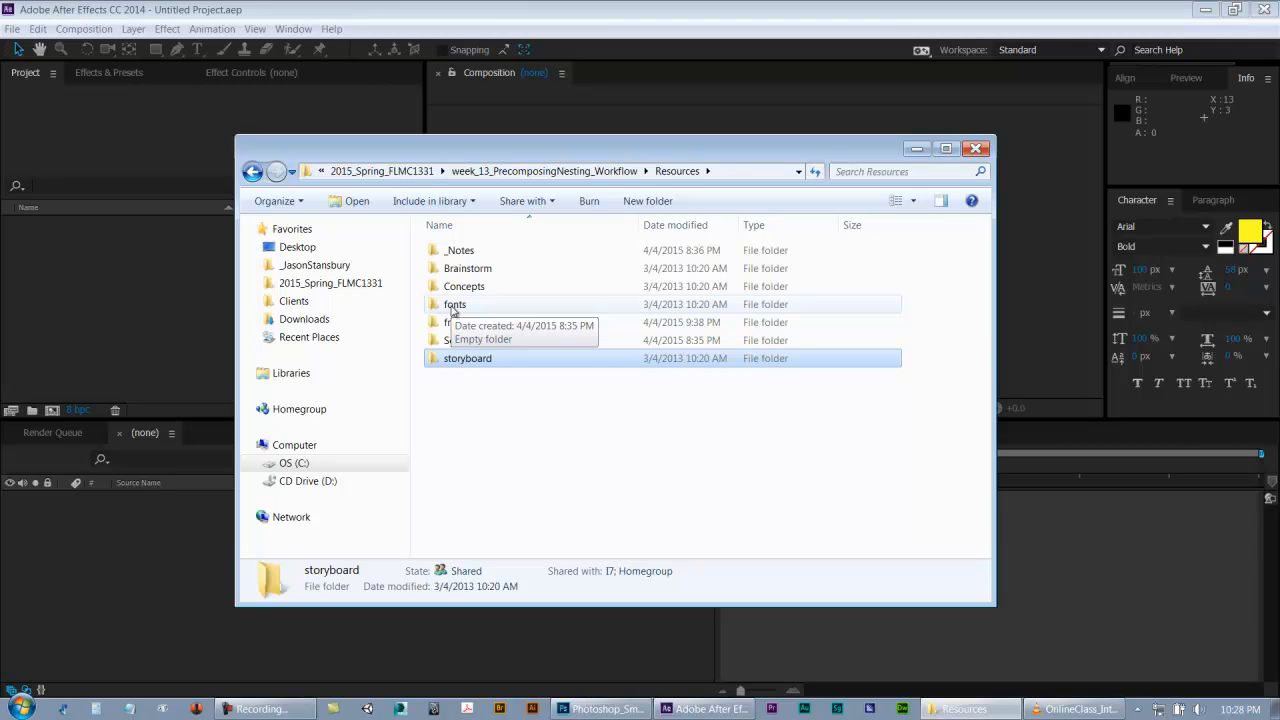
double_click(456, 305)
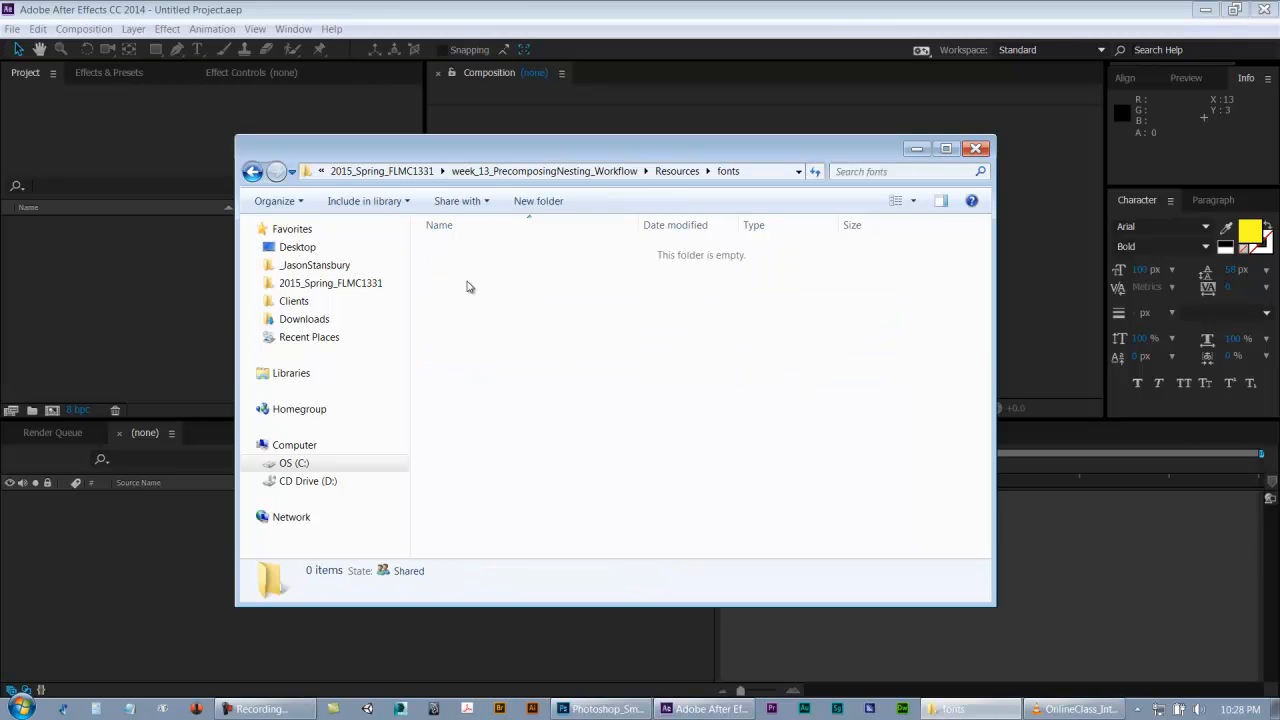
click(677, 171)
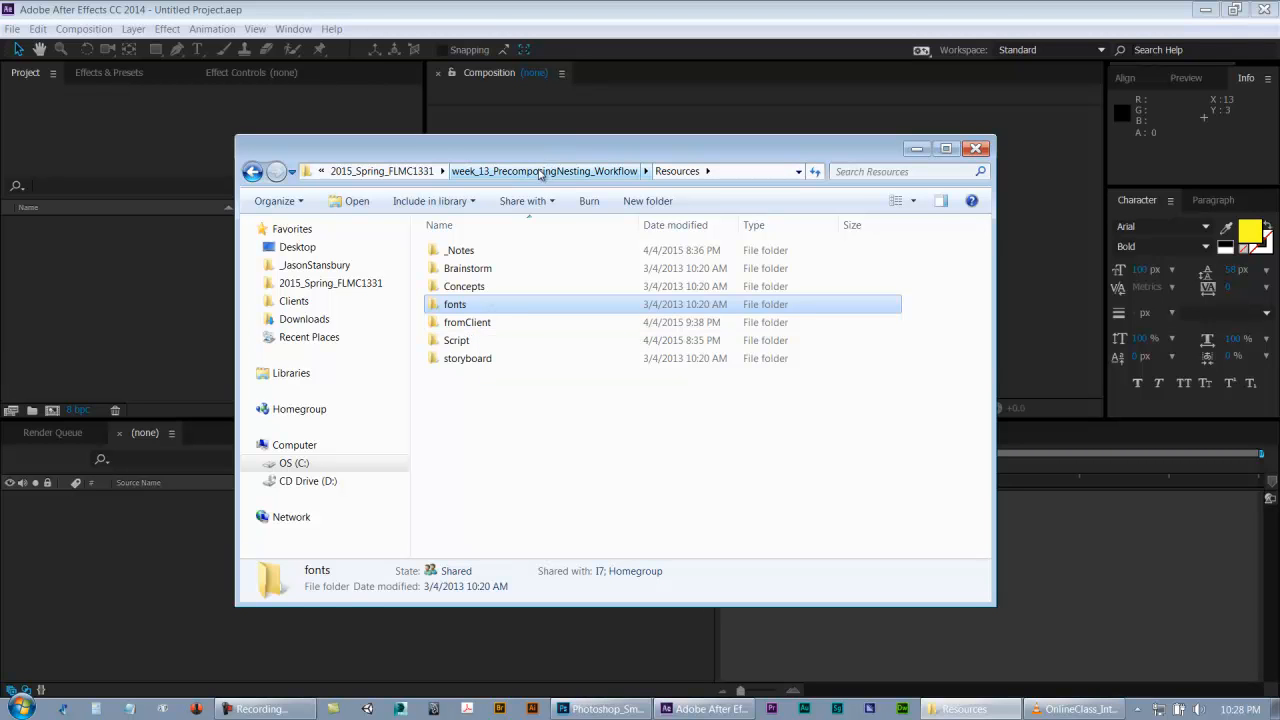
- Open the fromClient folder in Resources and review its files, selecting the module thumbnail and PrecomposingNesting_Workflow.jpg in turn
double_click(459, 324)
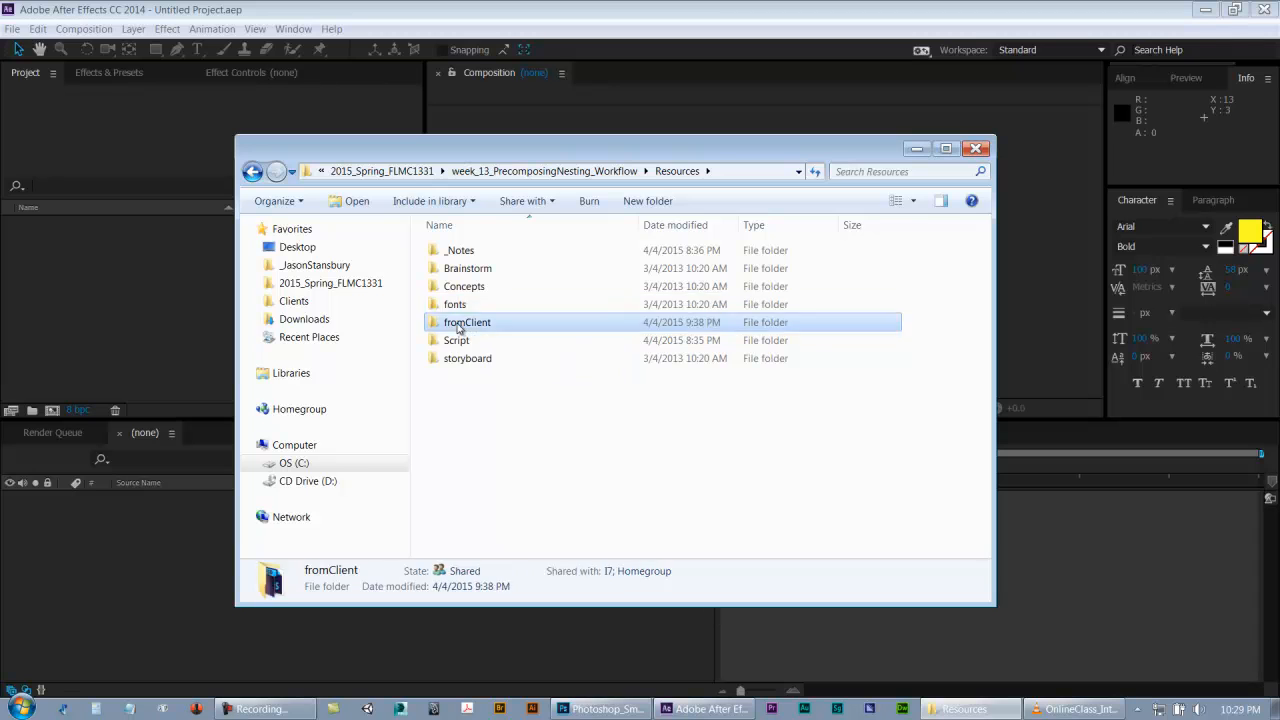
drag(457, 328, 488, 252)
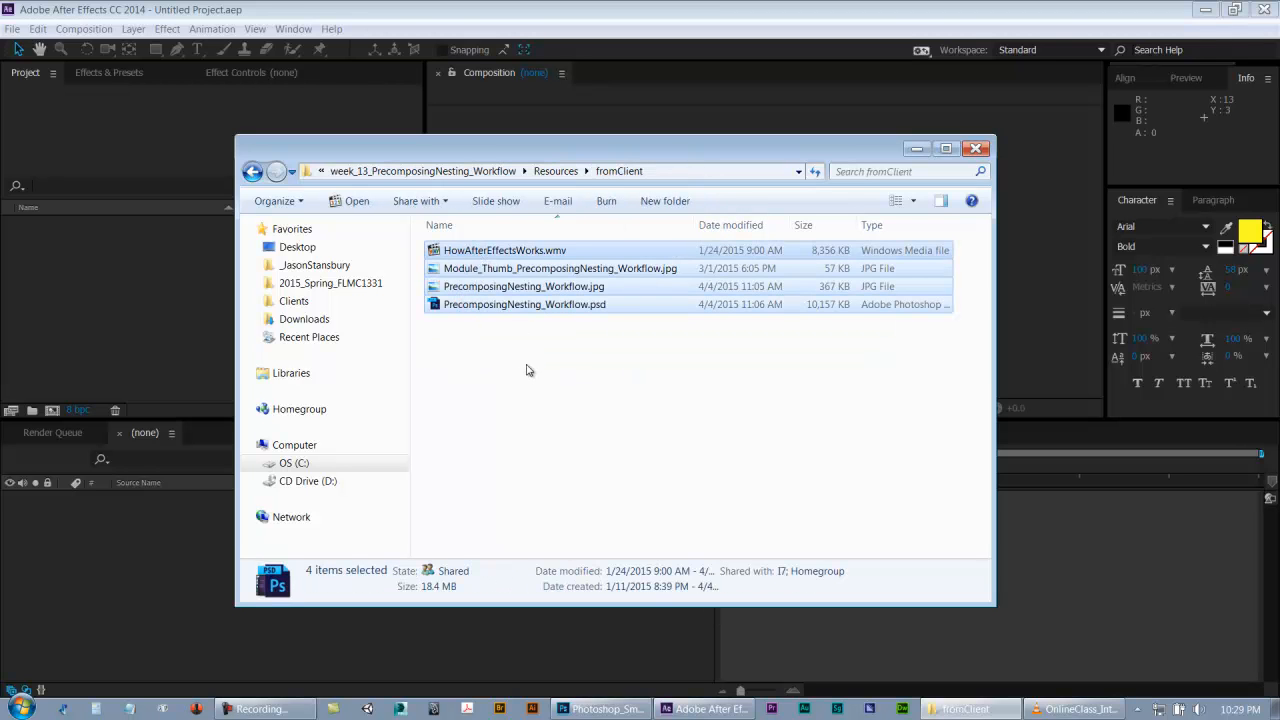
click(528, 370)
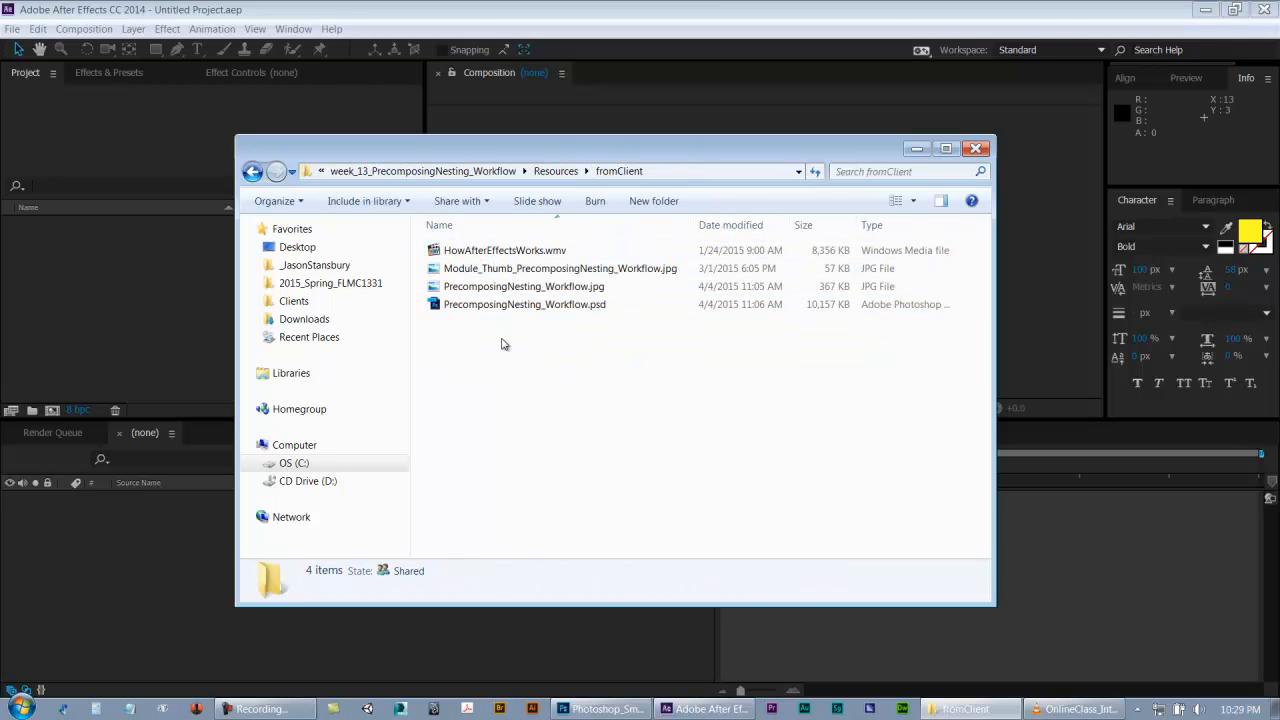
click(476, 269)
click(477, 287)
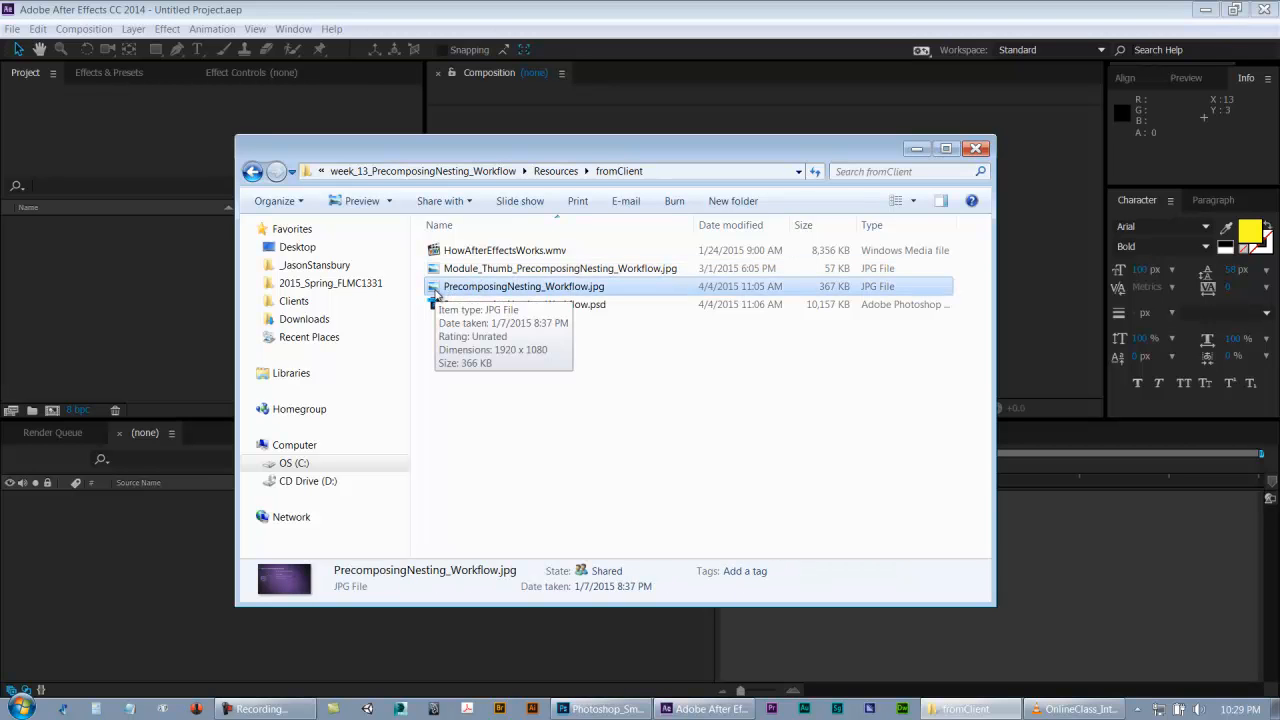
- View the PrecomposingNesting_Workflow.jpg slide, then close the viewer and clear the file selection
double_click(437, 290)
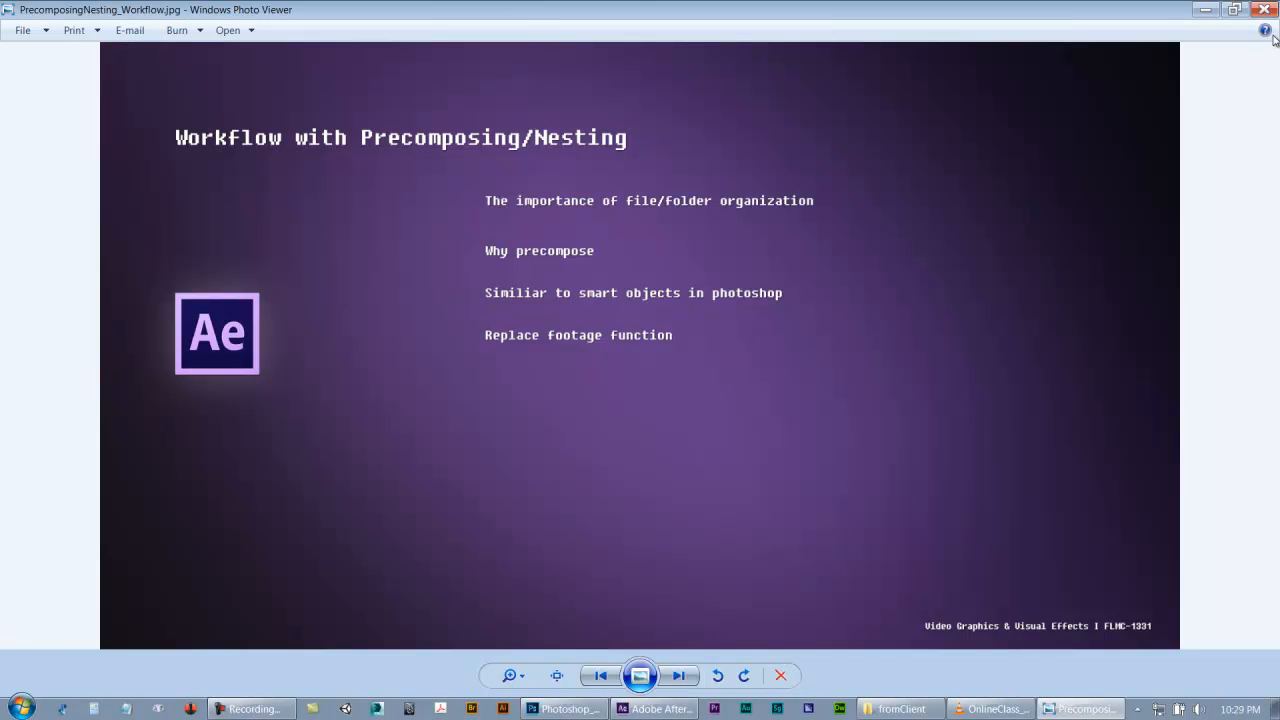
click(1265, 9)
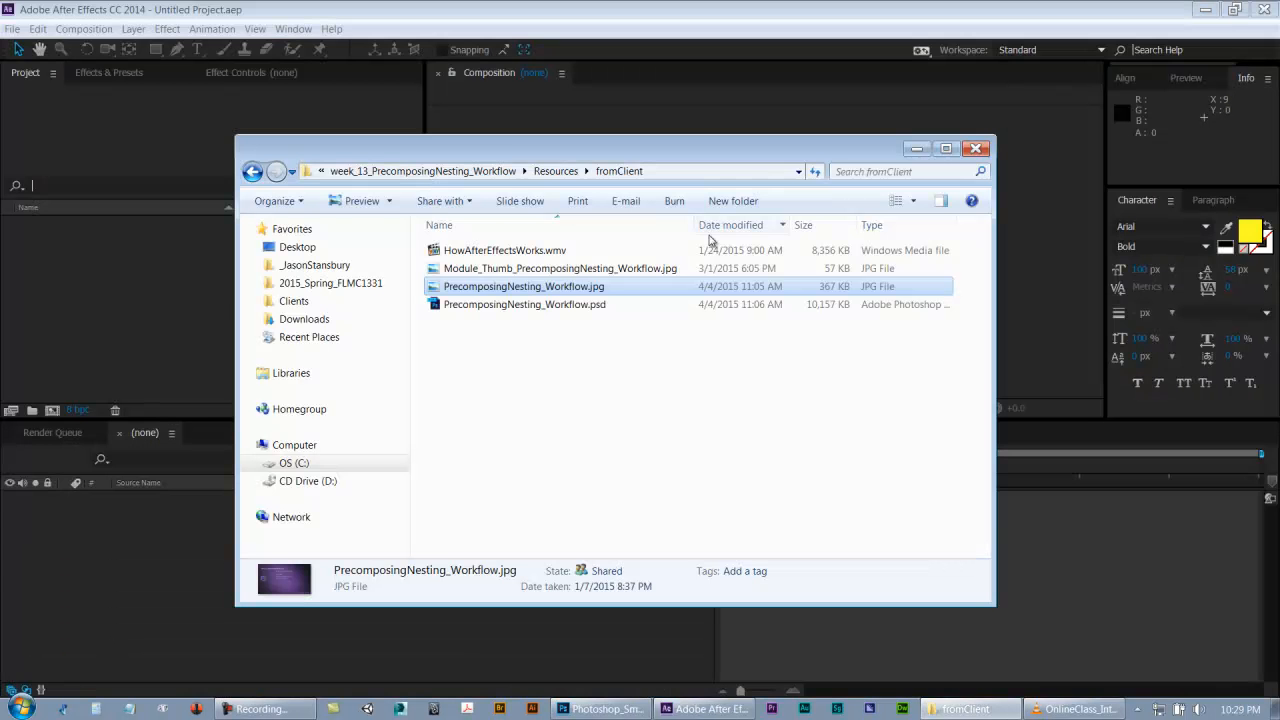
click(584, 330)
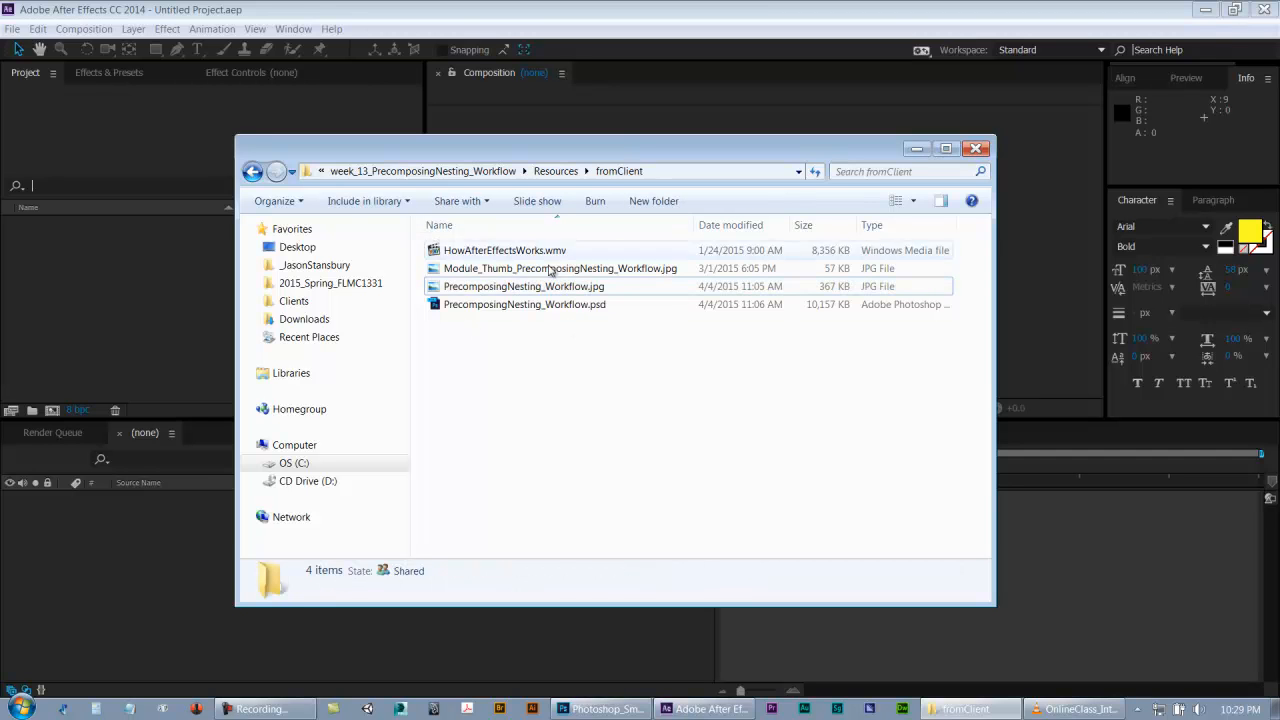
- Return to the Resources folder, look into fromClient once more, and go back to Resources
click(549, 173)
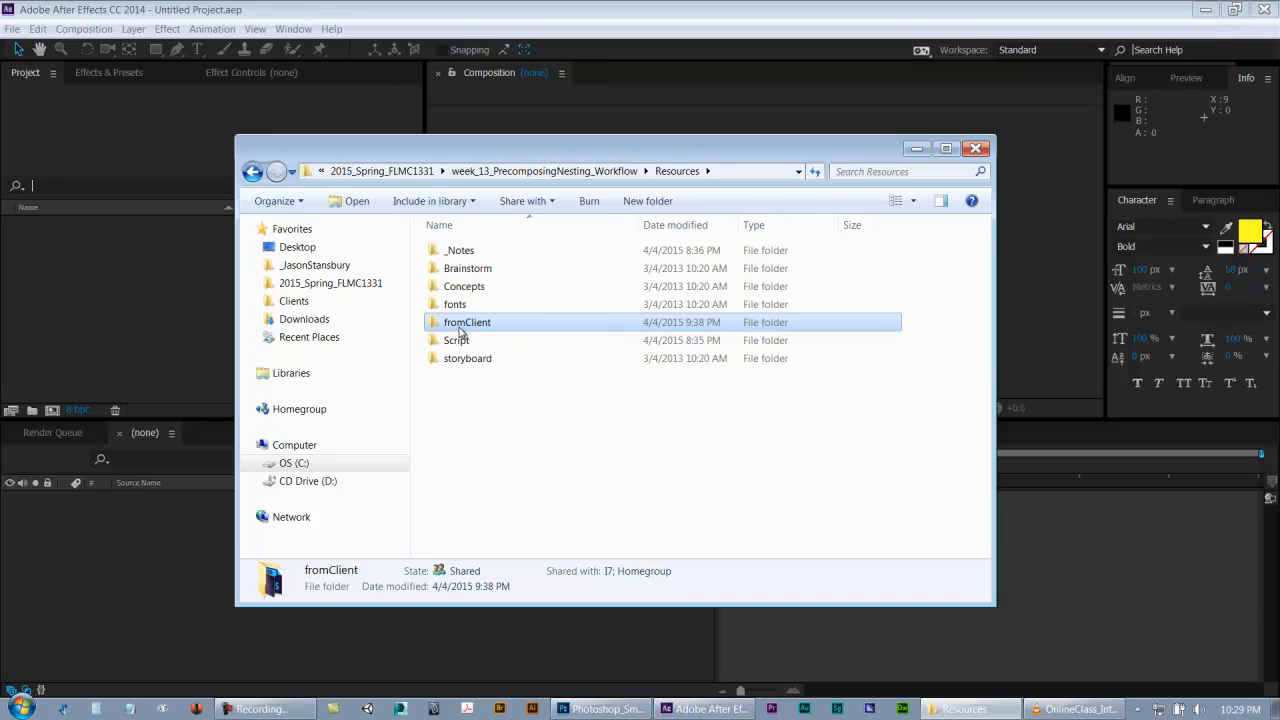
double_click(460, 327)
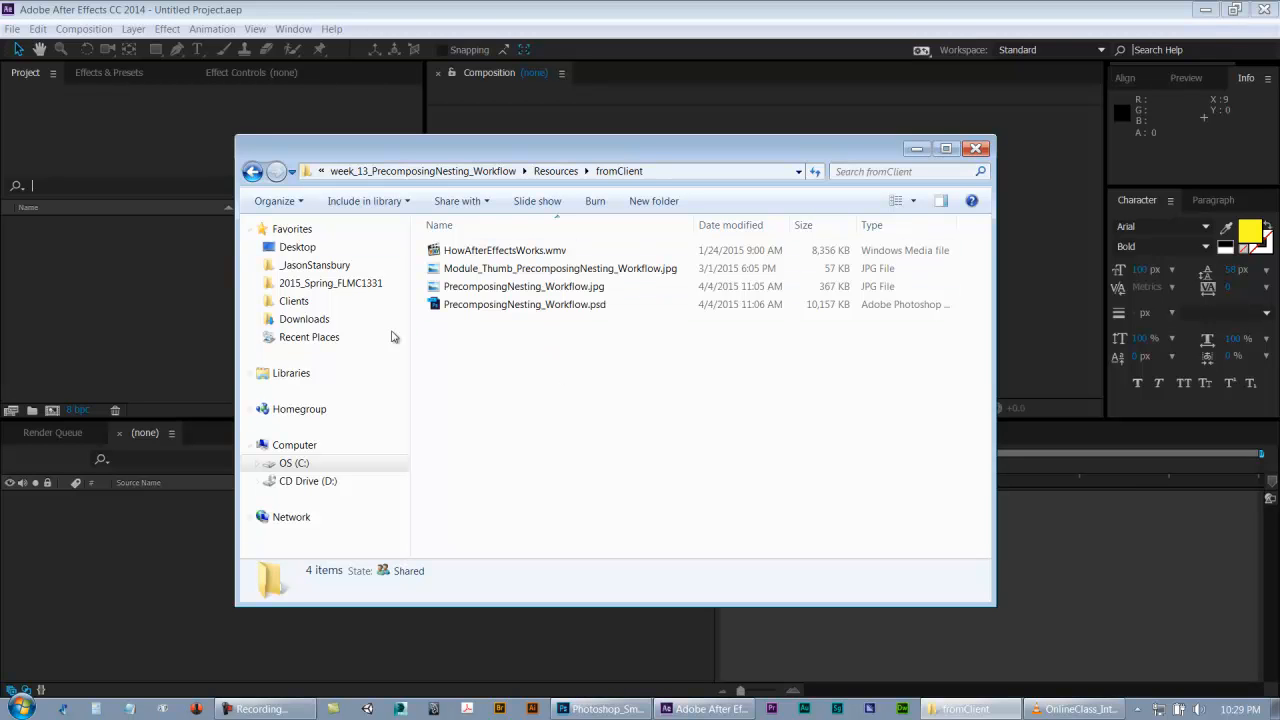
click(555, 171)
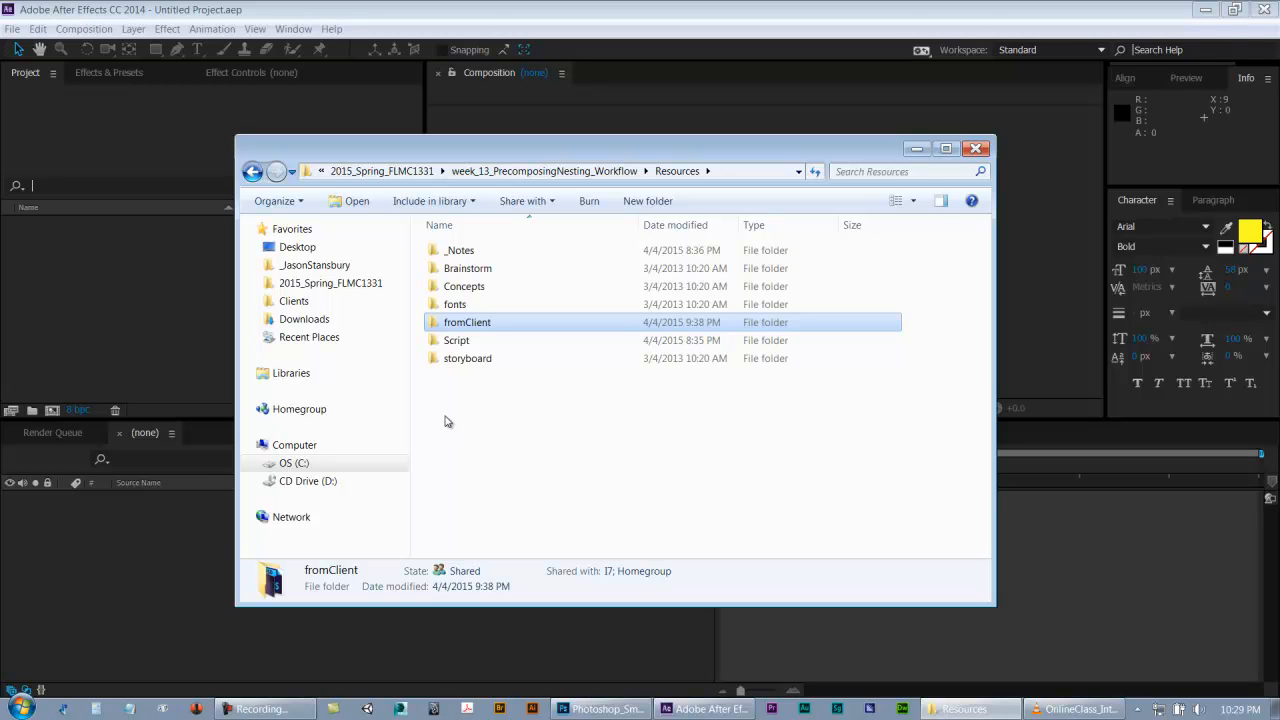
- Look inside the Script and storyboard subfolders, then go up to the week_13_PrecomposingNesting_Workflow folder
click(457, 341)
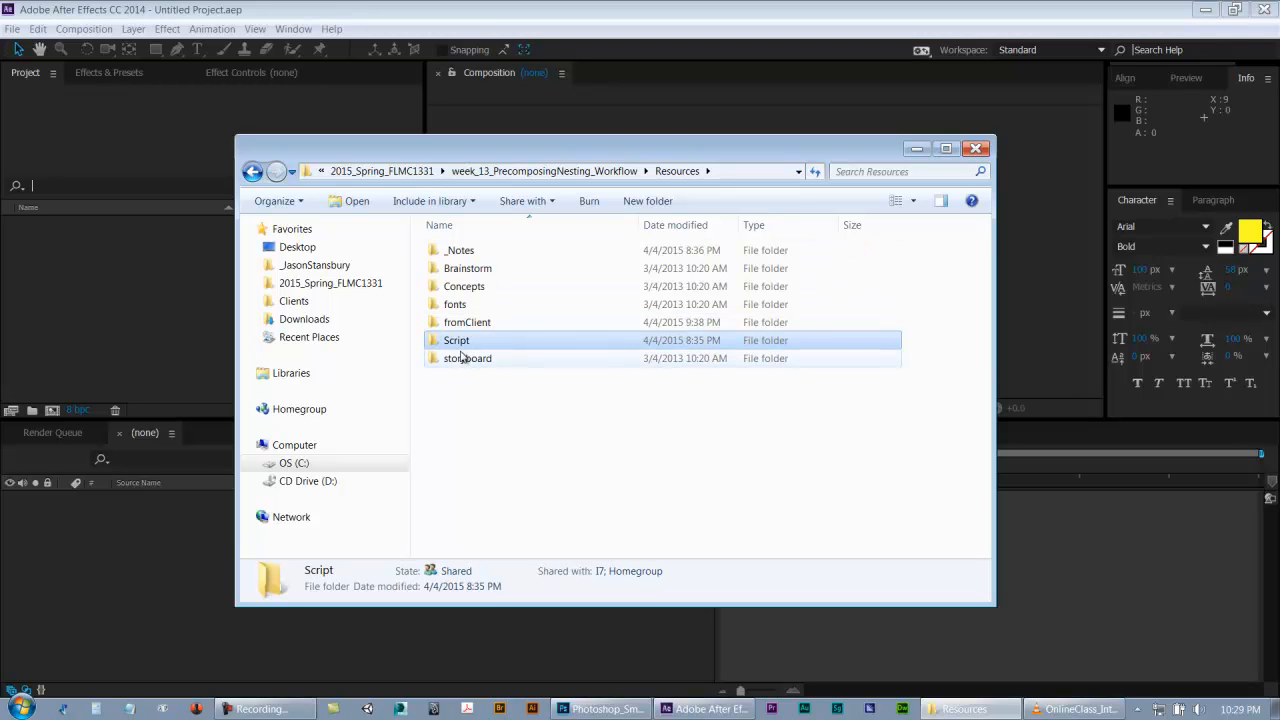
double_click(460, 342)
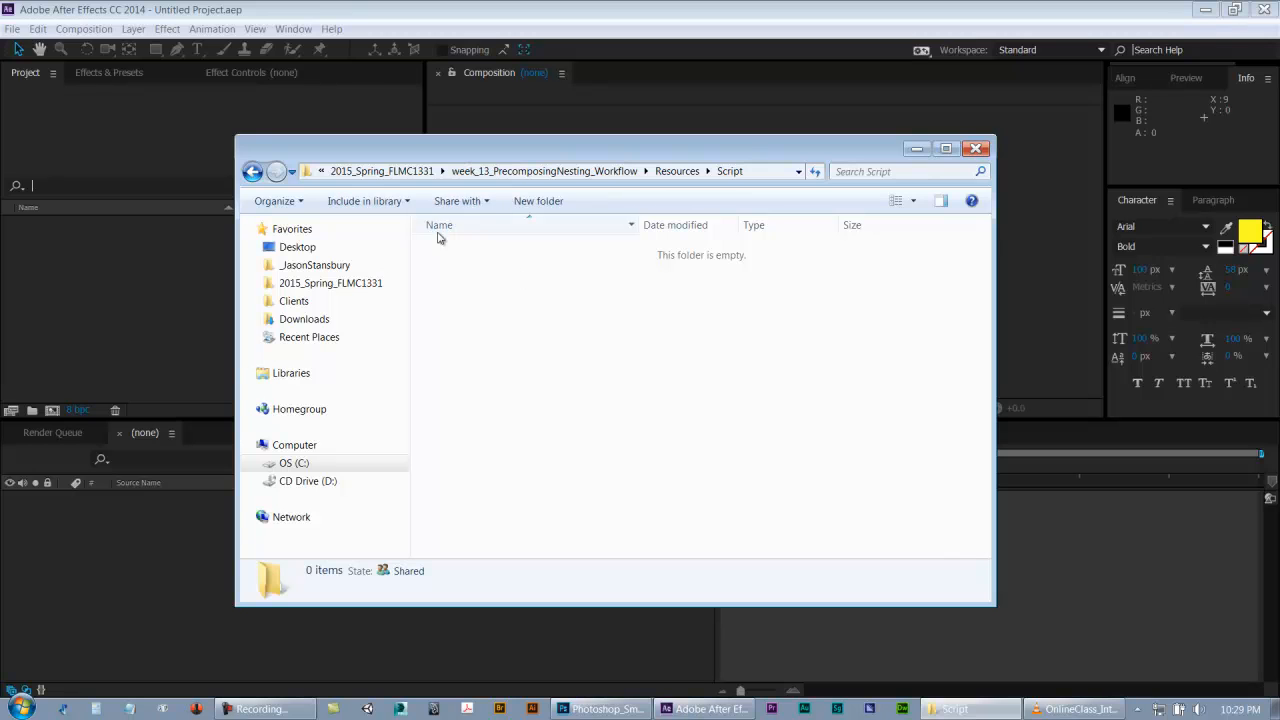
click(677, 171)
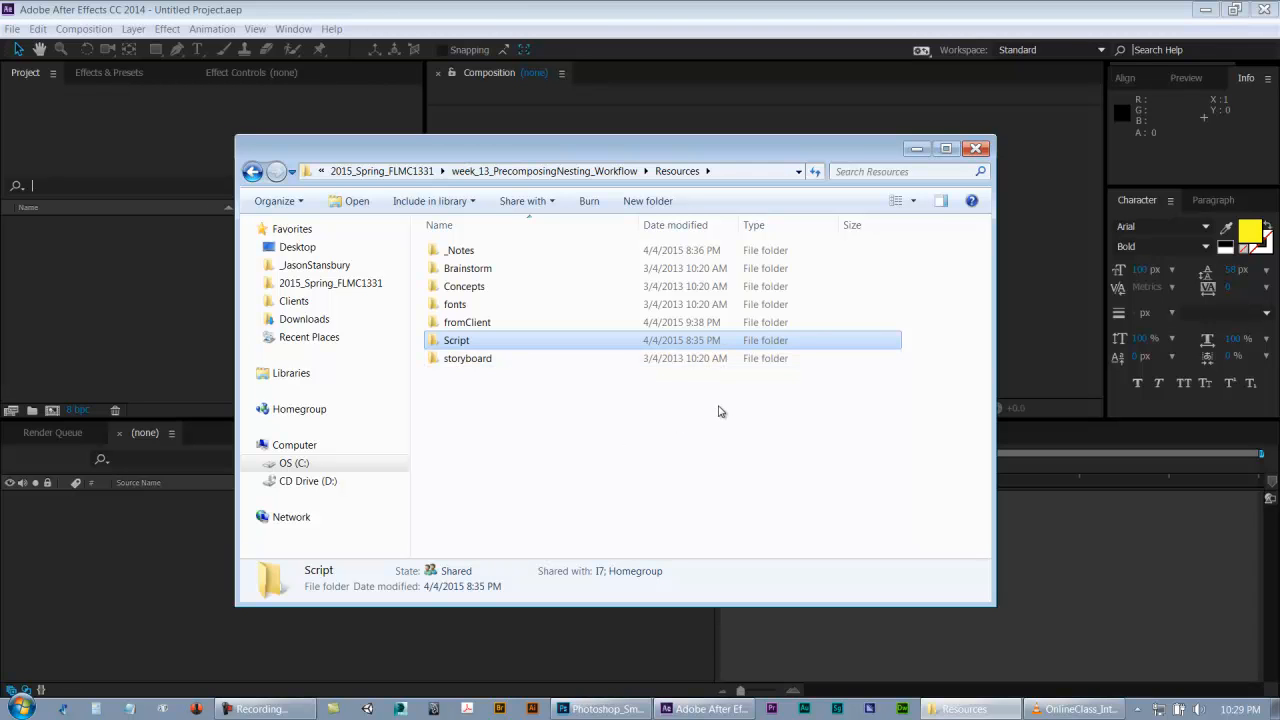
double_click(466, 360)
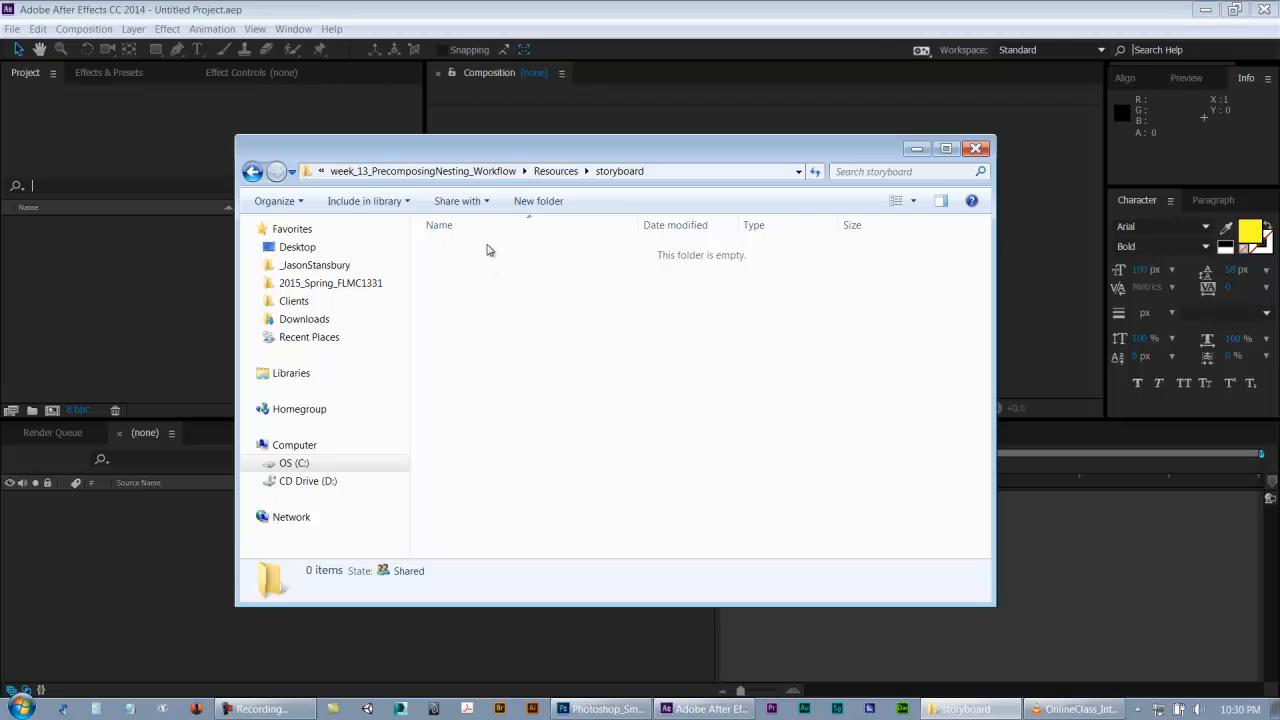
click(552, 173)
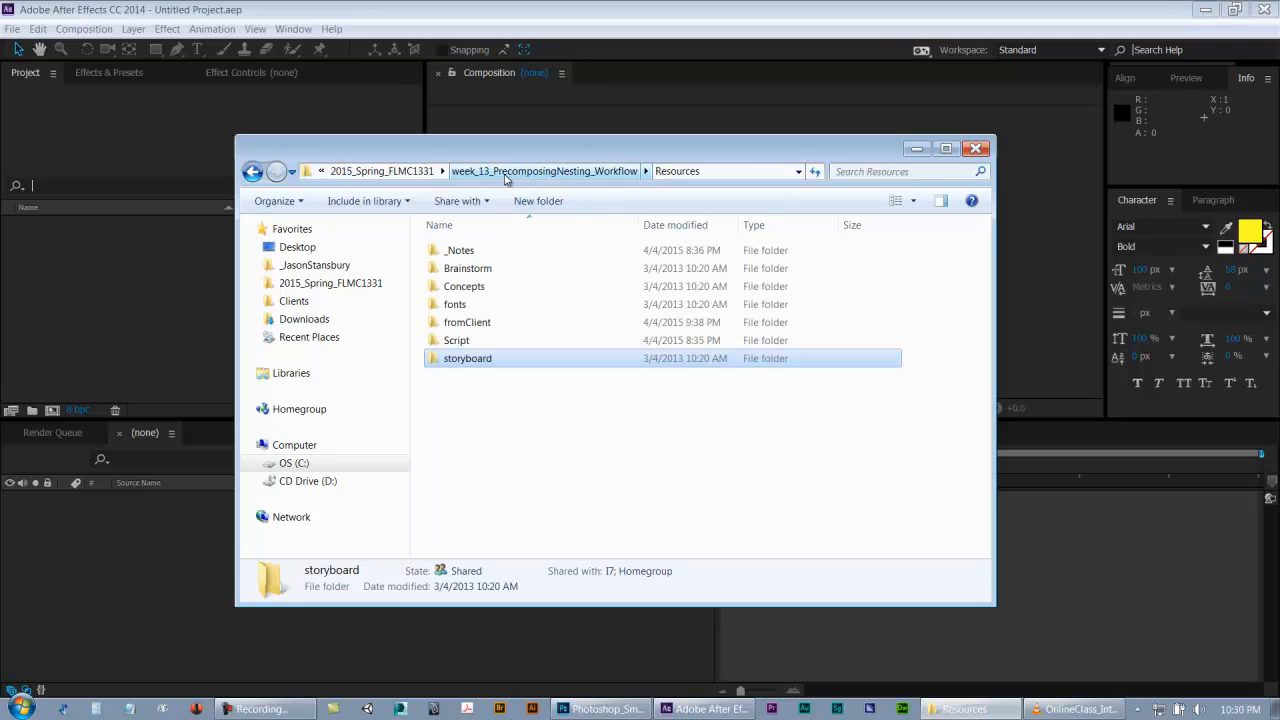
click(580, 172)
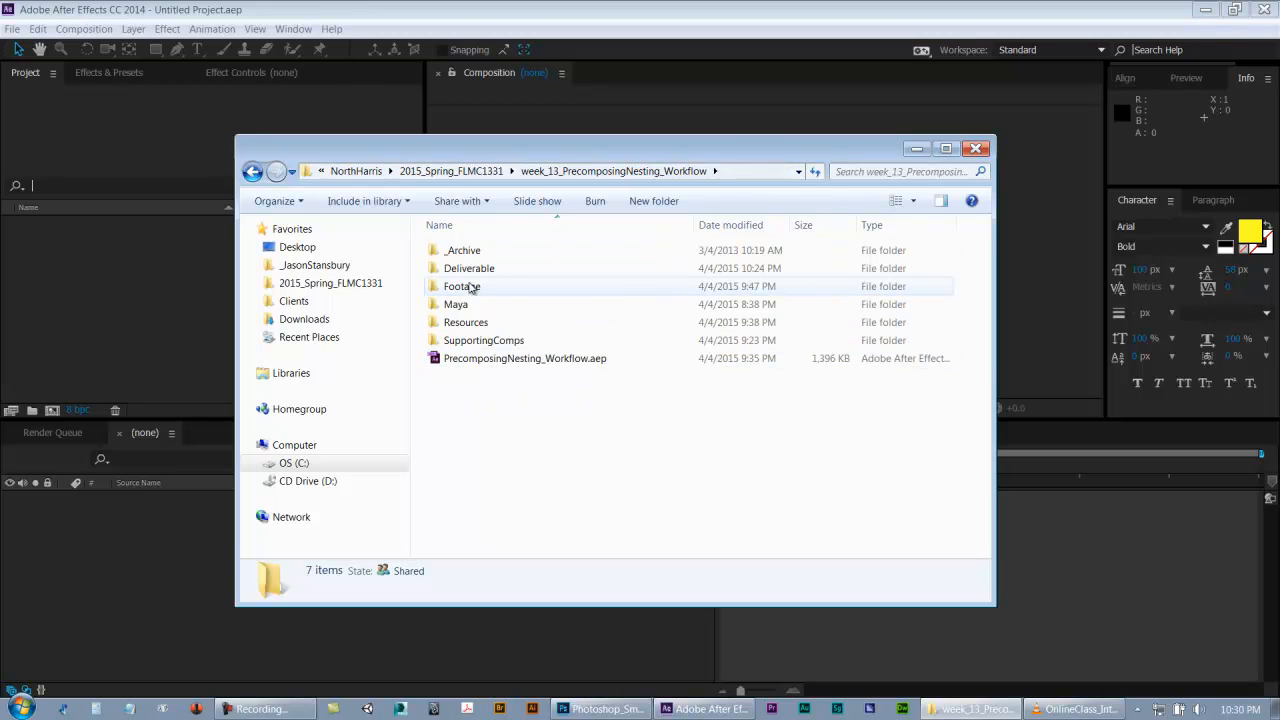
- Select PrecomposingNesting_Workflow.aep, then check Animation_II.aep inside the SupportingComps folder and return to the week 13 folder
click(472, 362)
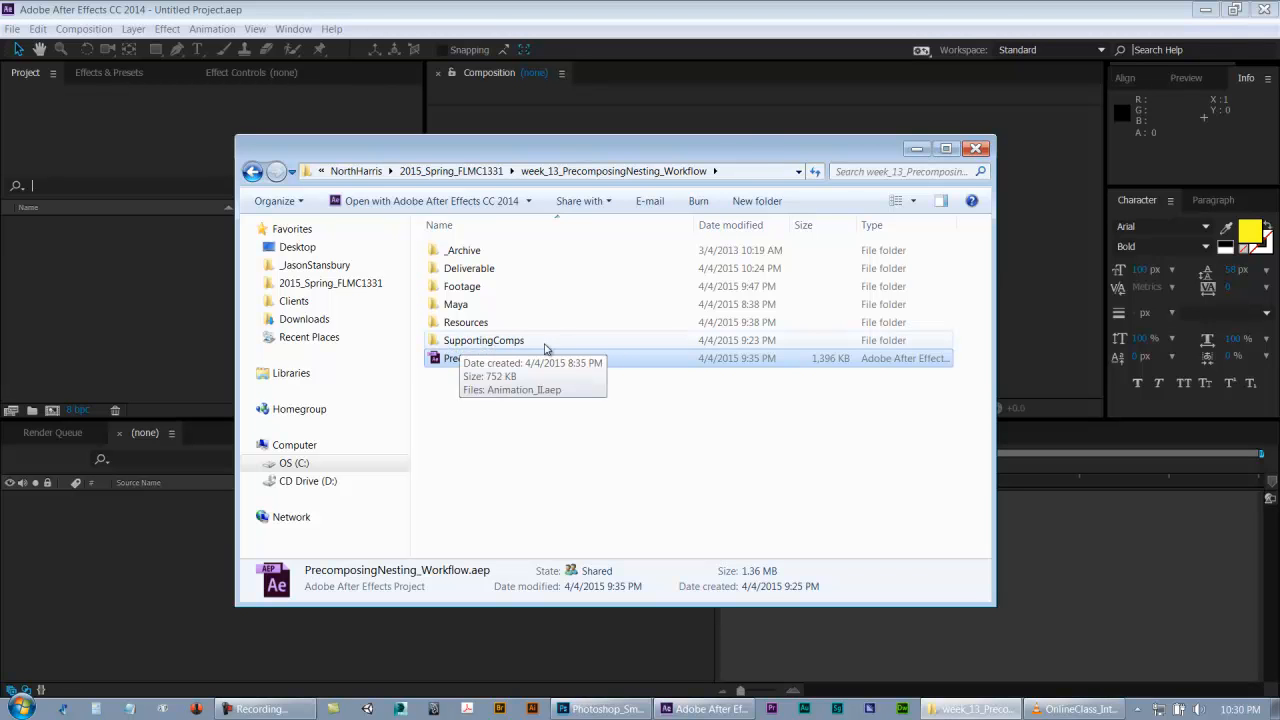
click(489, 345)
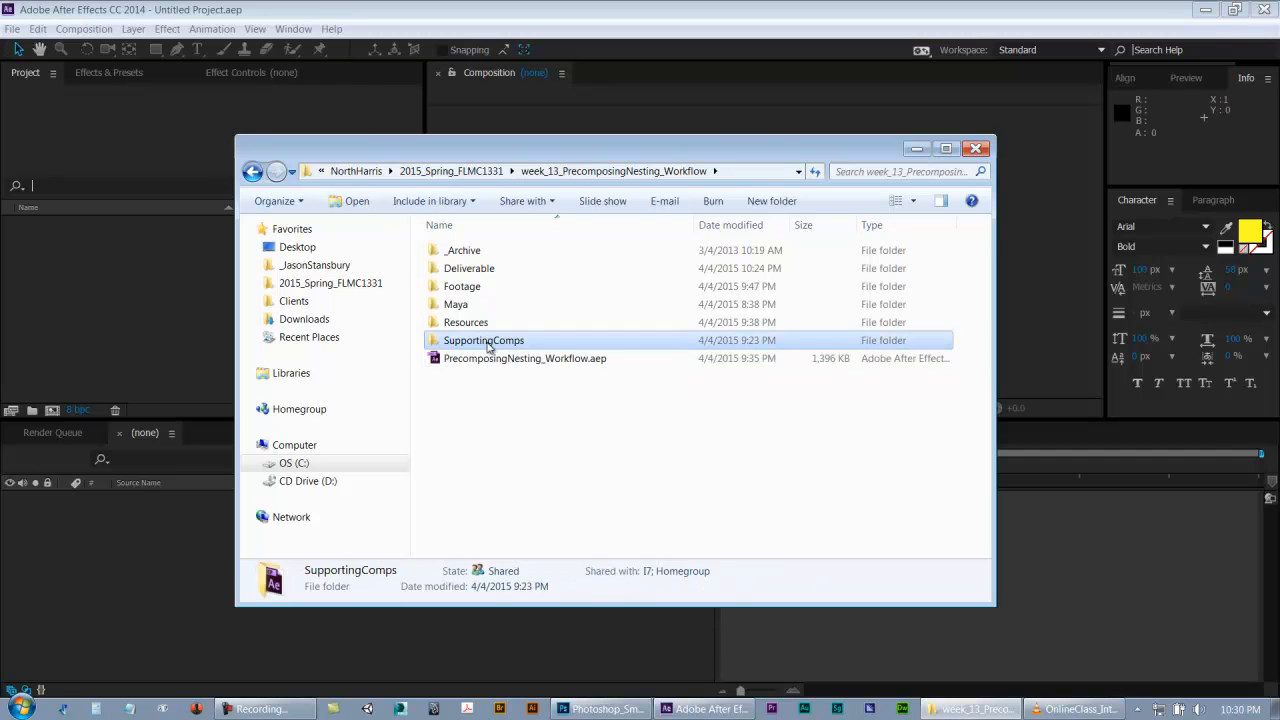
double_click(489, 345)
click(478, 251)
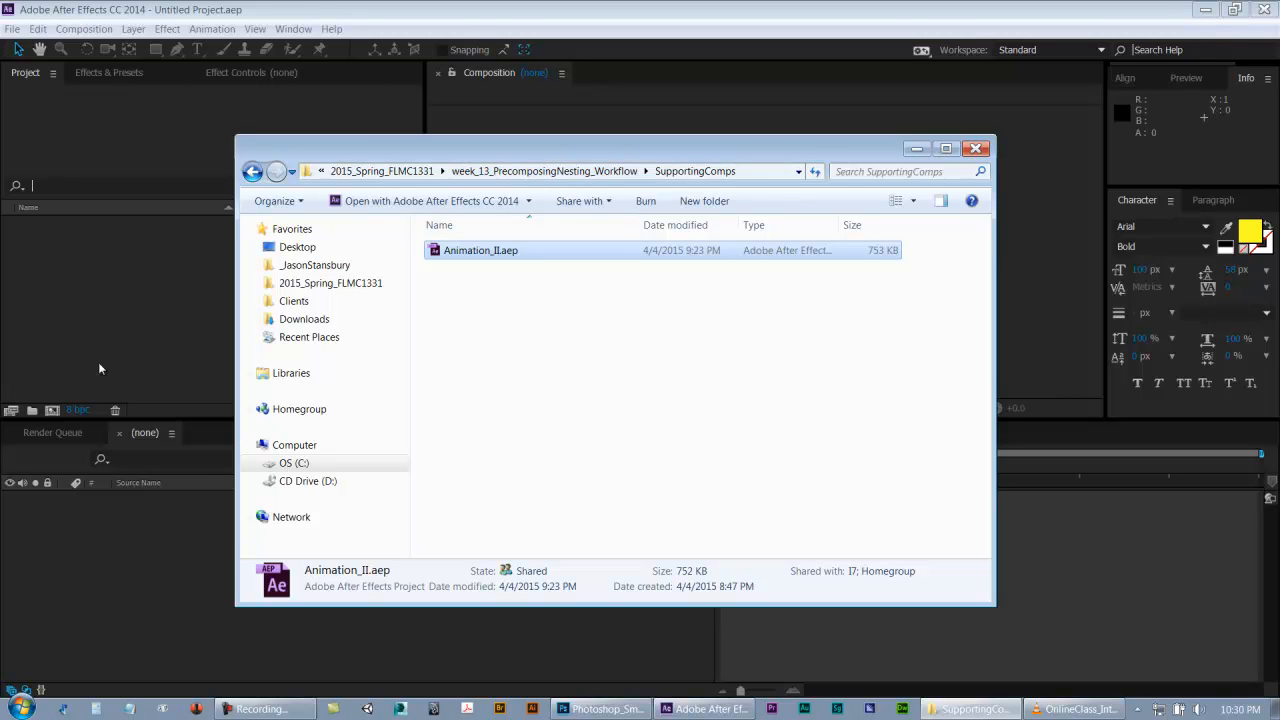
click(572, 171)
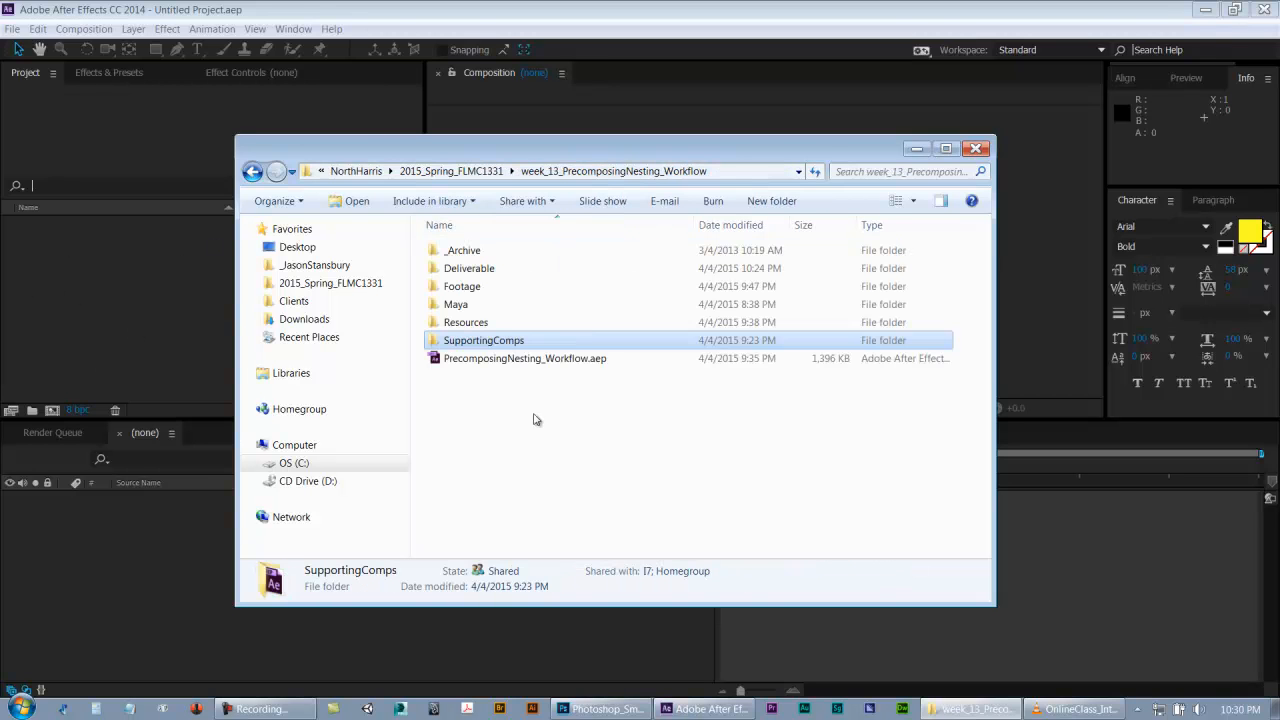
- Look into SupportingComps twice, selecting the main project file in between, and end in the week 13 folder with nothing selected
double_click(463, 344)
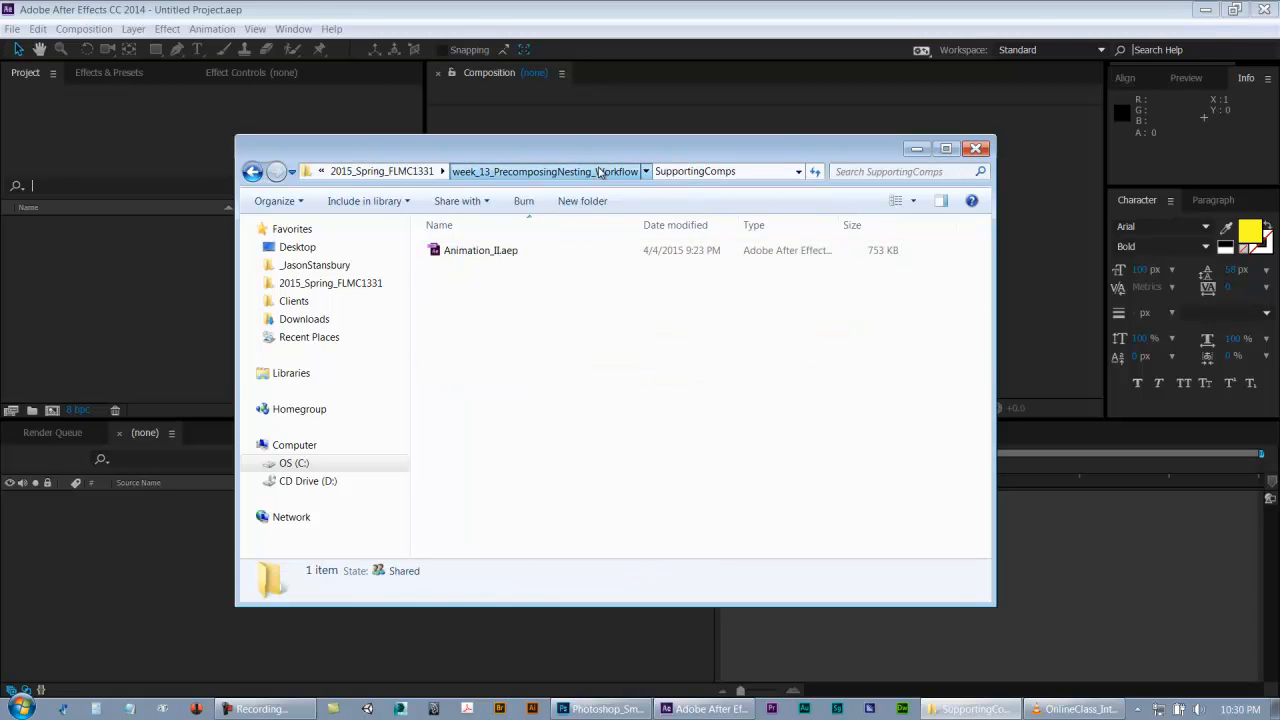
click(545, 171)
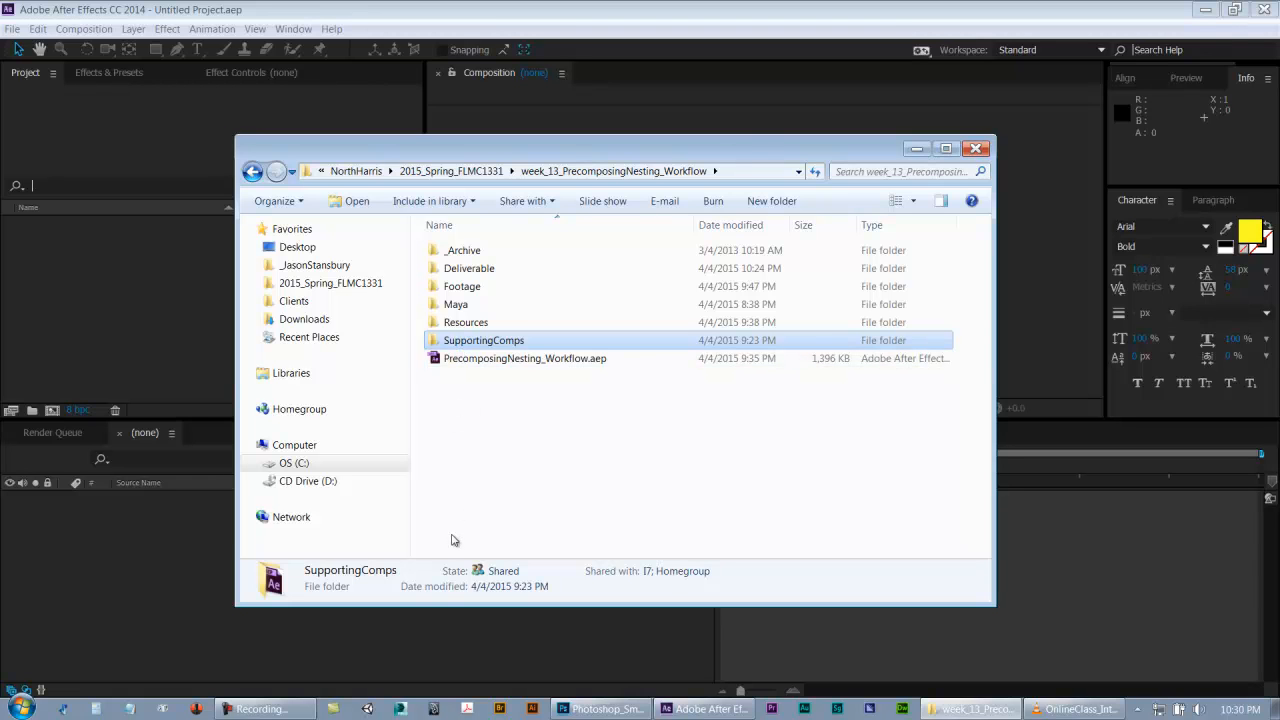
click(467, 364)
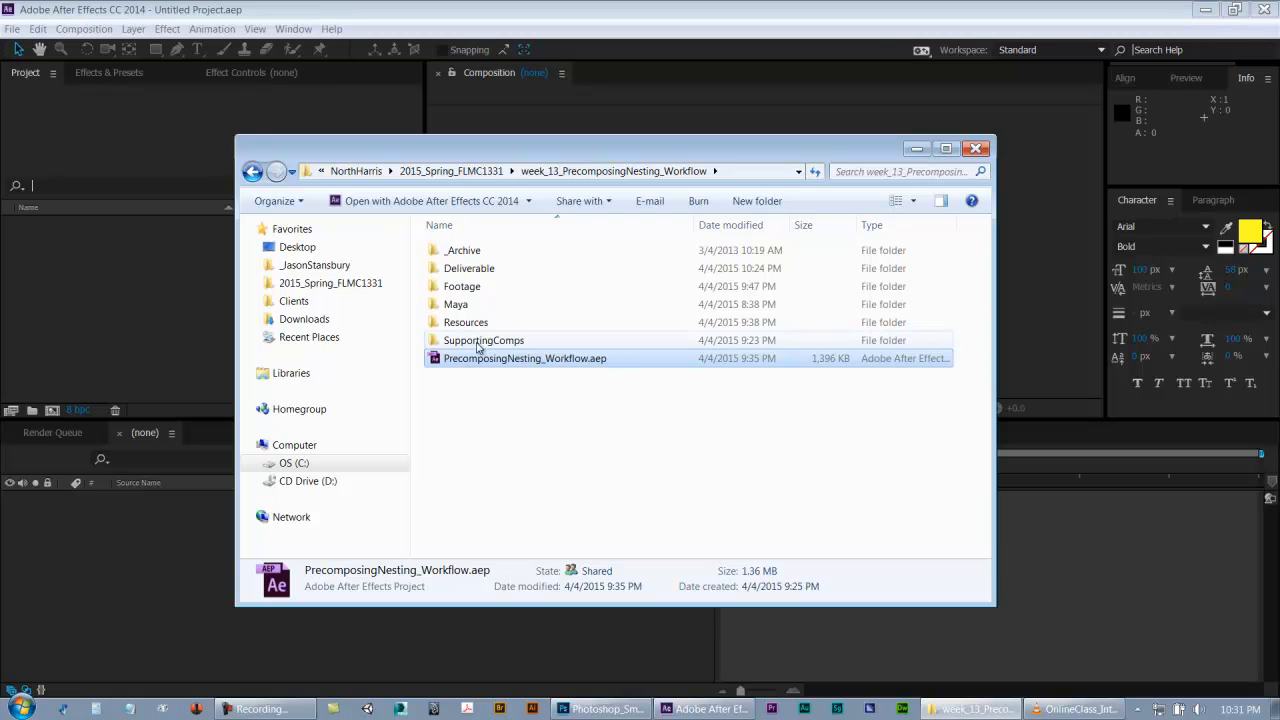
double_click(477, 340)
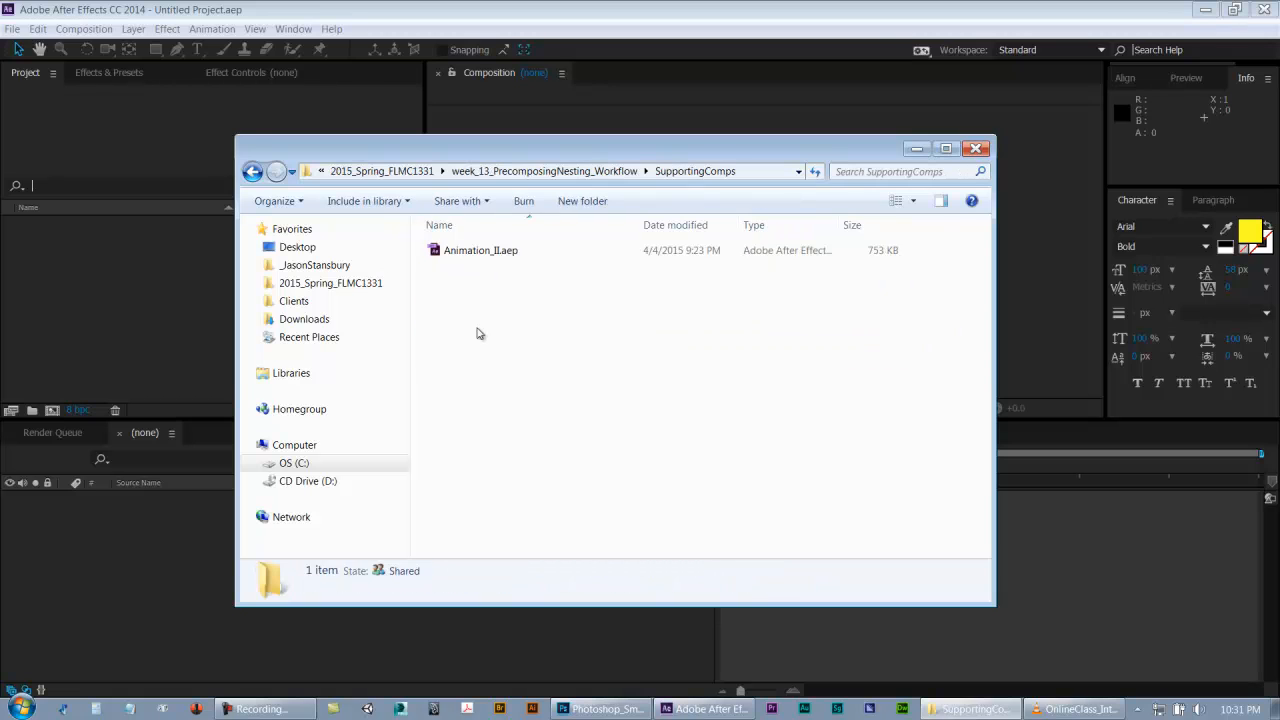
click(537, 176)
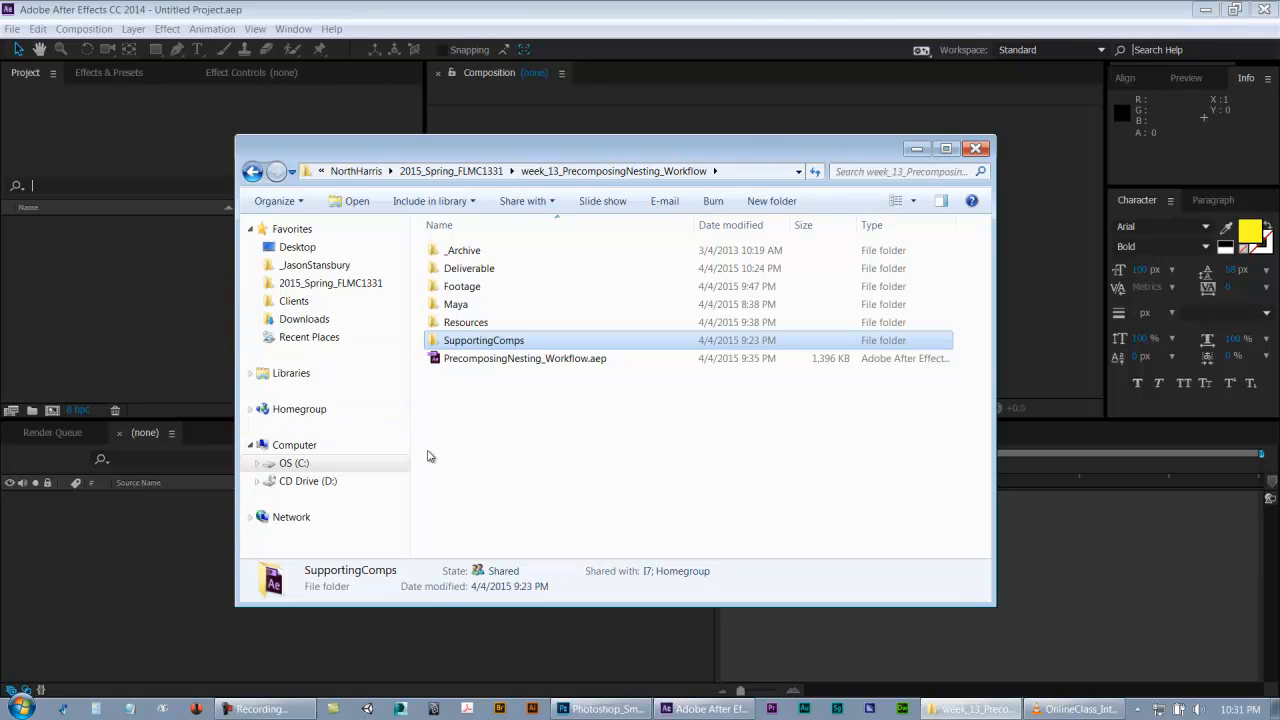
click(558, 443)
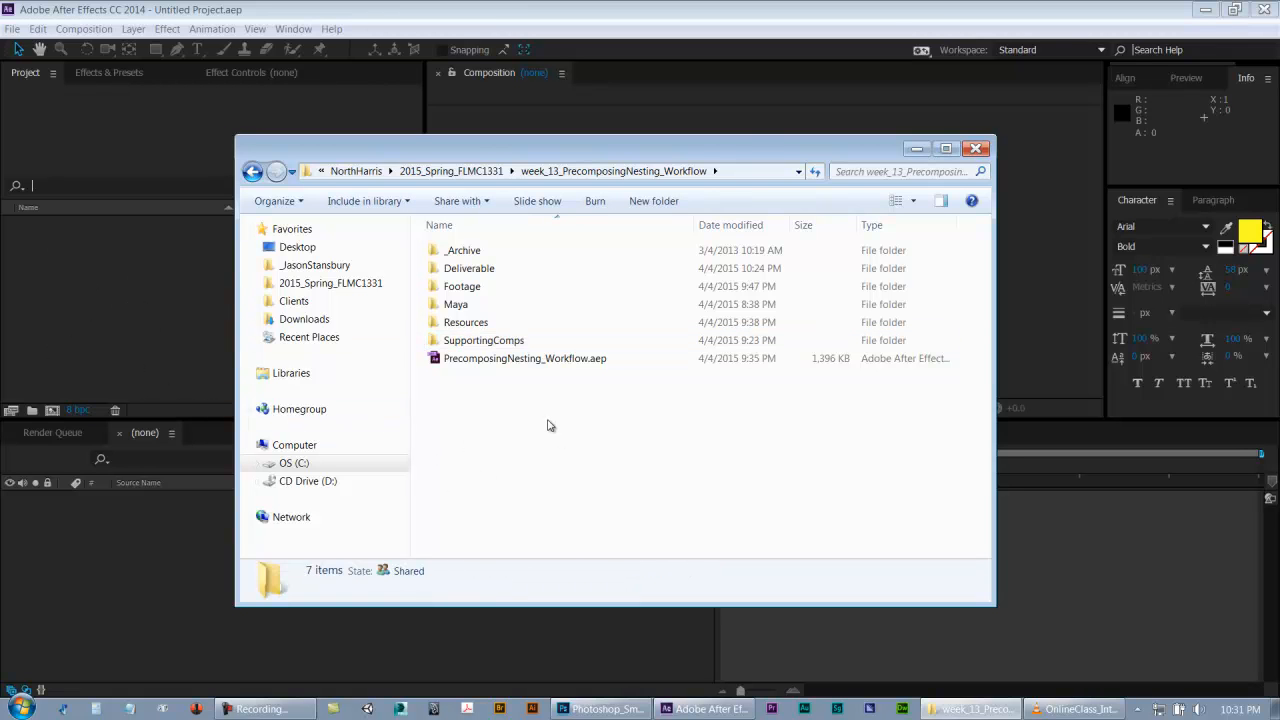
- Compare the main PrecomposingNesting_Workflow.aep project file with Animation_II.aep in SupportingComps by selecting each, finishing in the week 13 folder
click(458, 362)
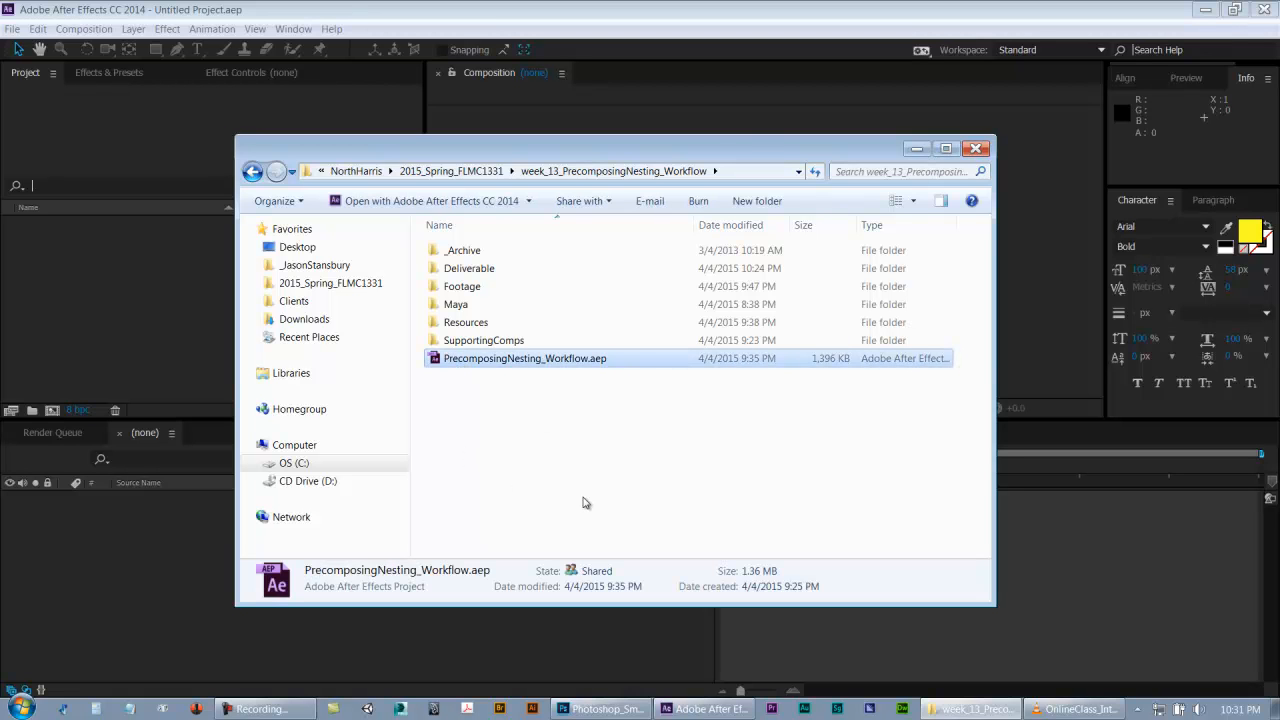
double_click(483, 342)
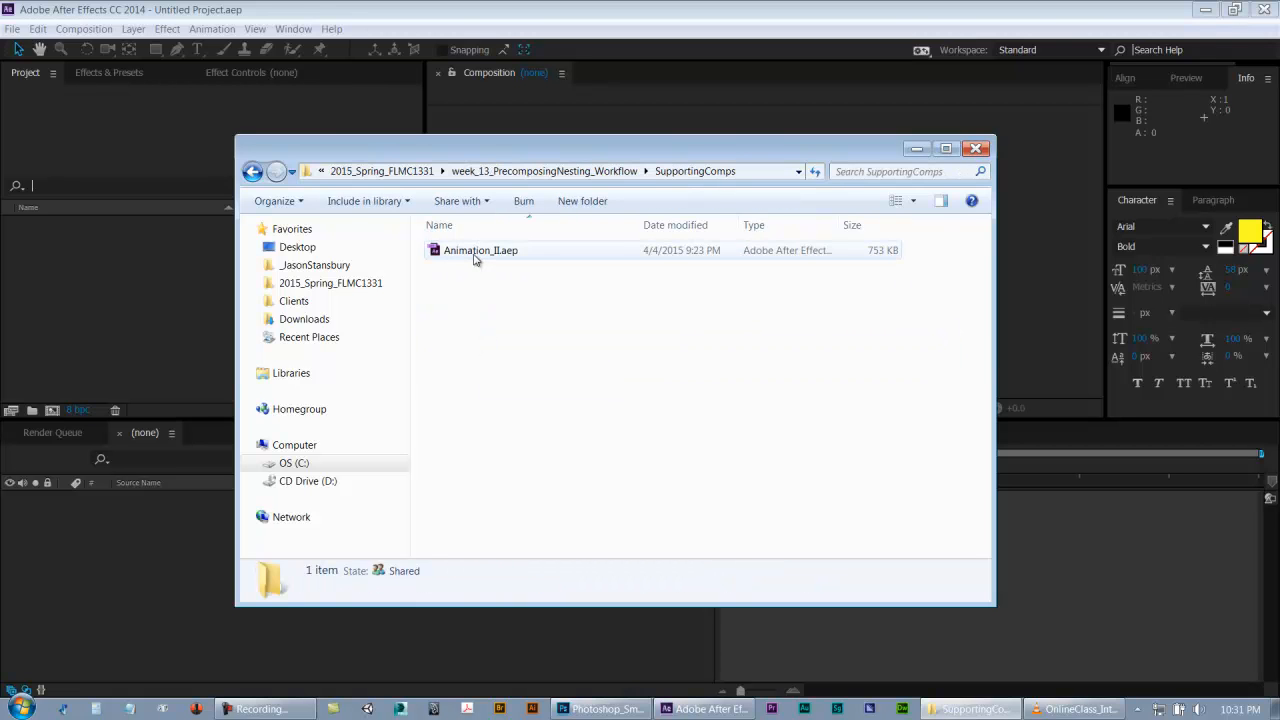
click(476, 258)
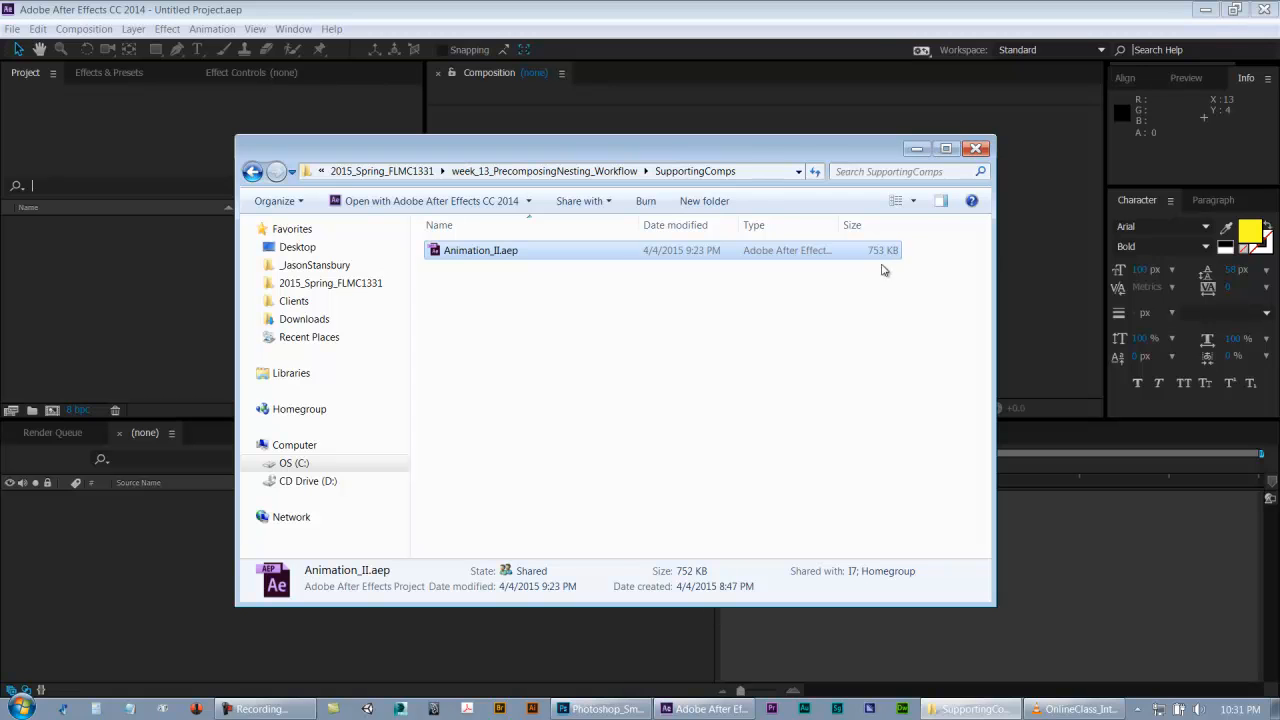
click(544, 171)
click(505, 359)
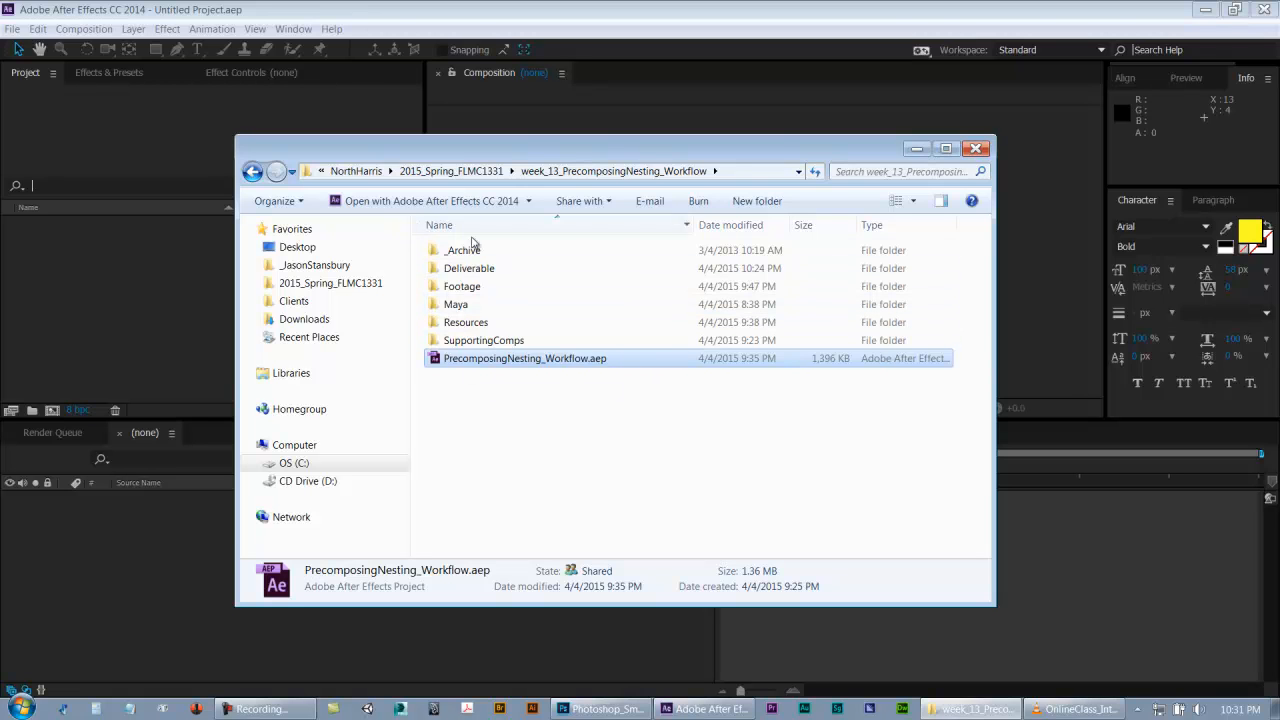
click(507, 442)
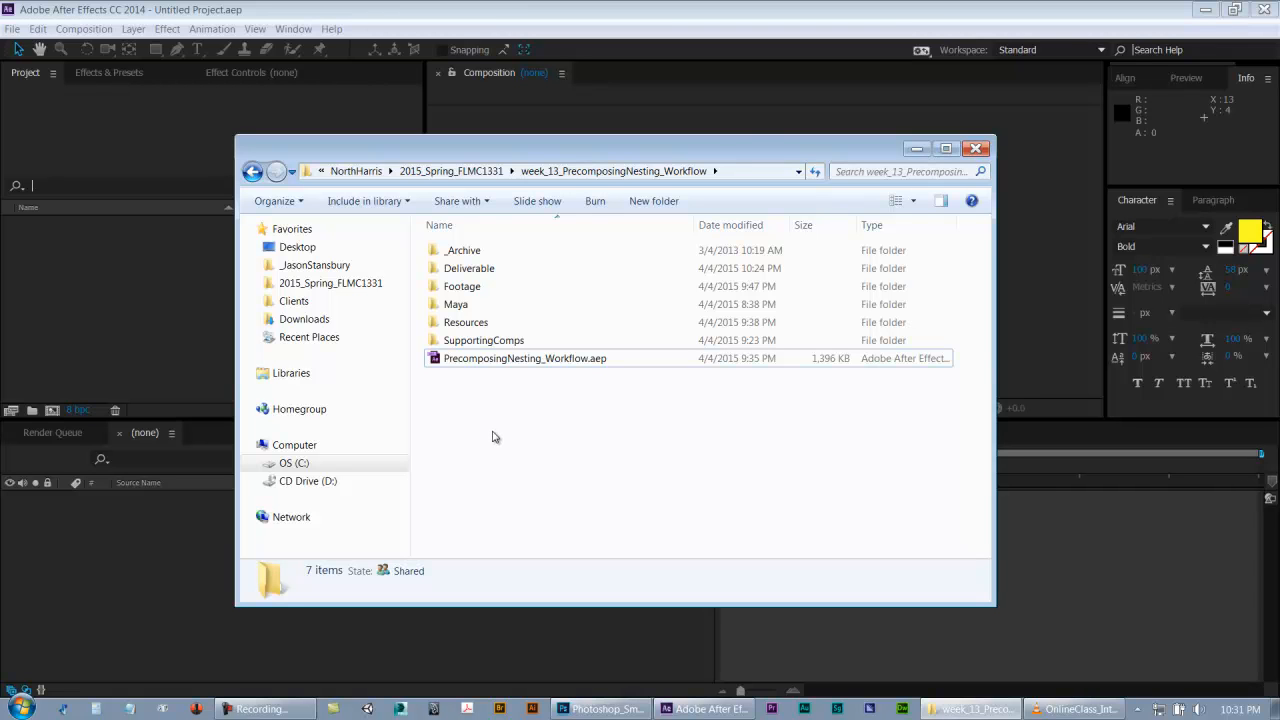
- Switch to After Effects and open the project PrecomposingNesting_Workflow.aep from the week 13 folder
click(190, 306)
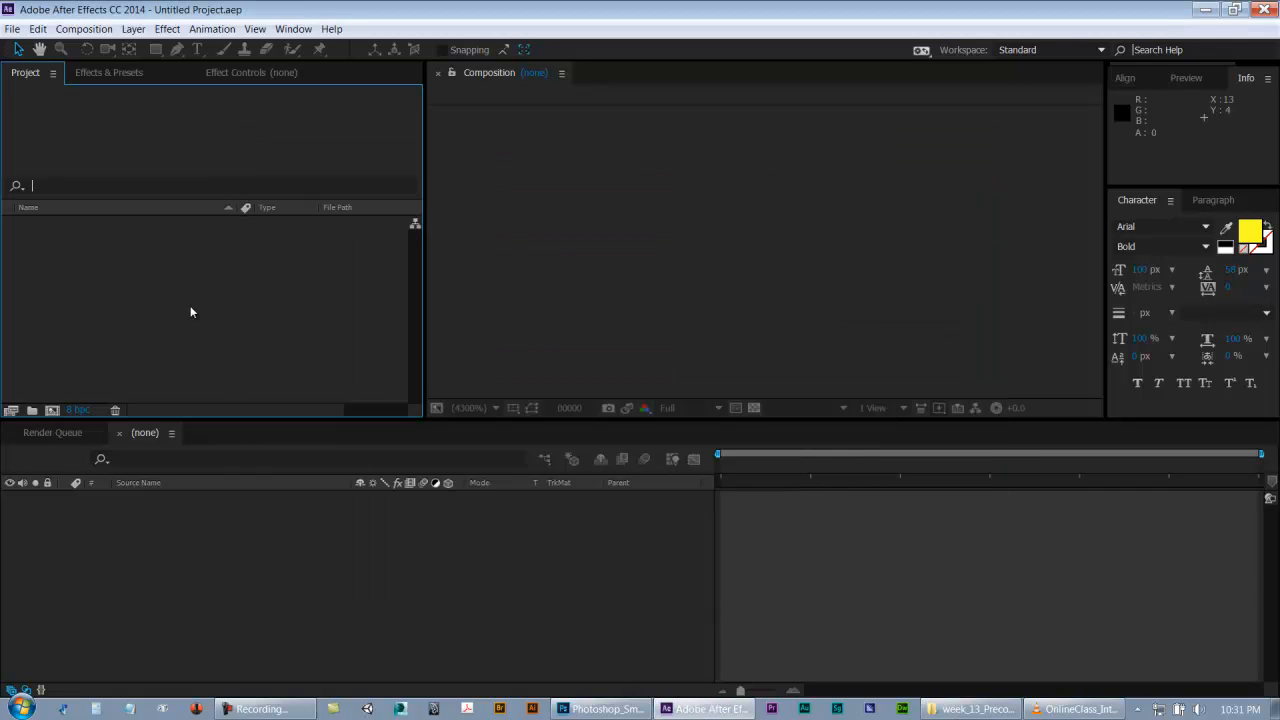
key(ctrl+o)
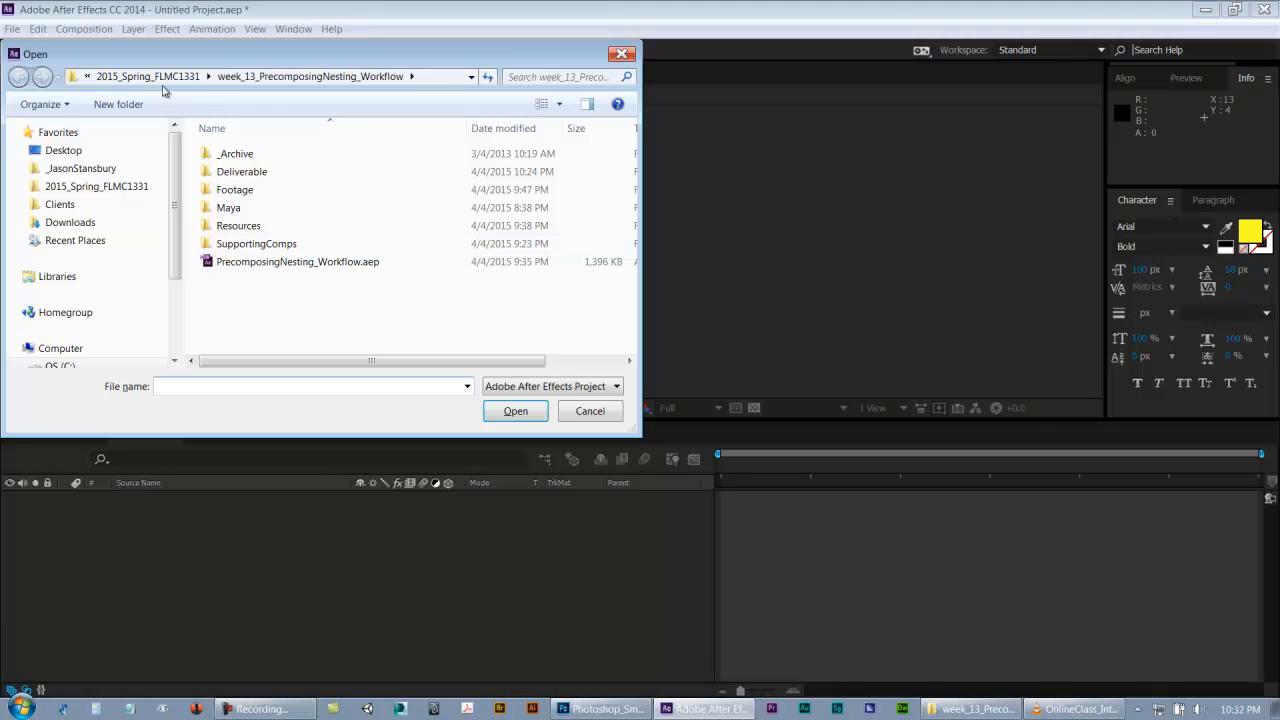
click(253, 262)
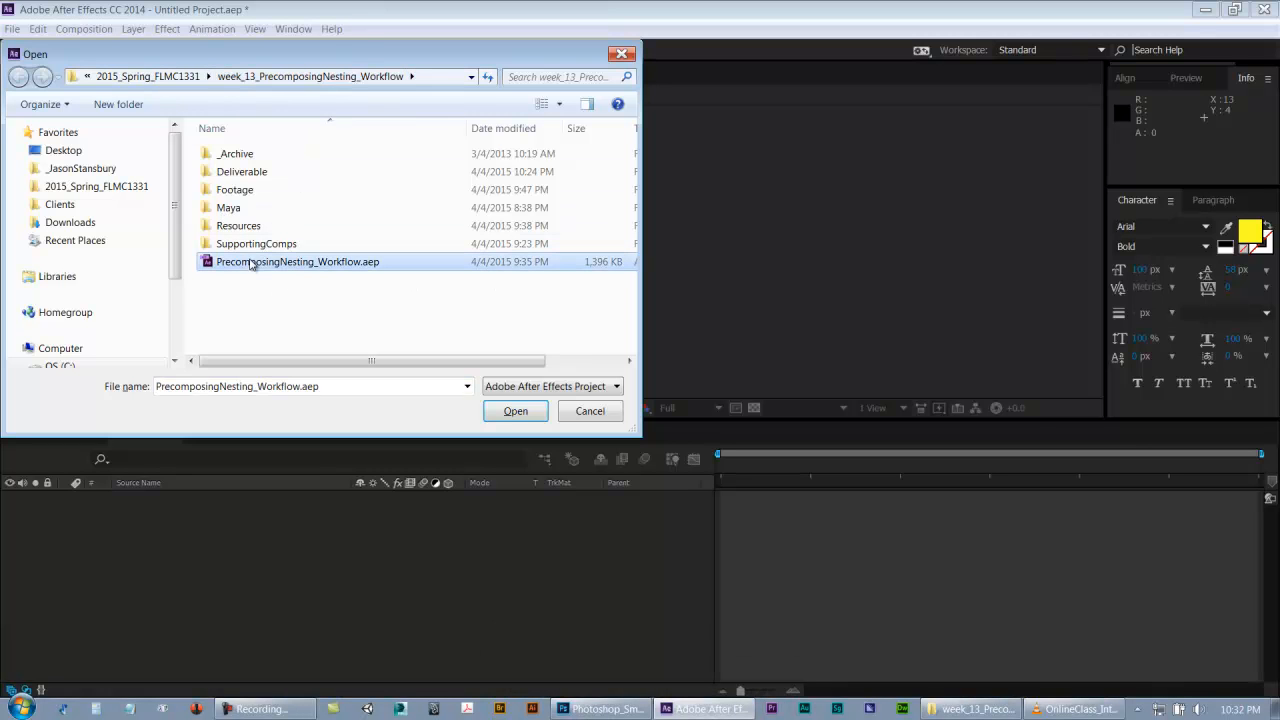
click(516, 412)
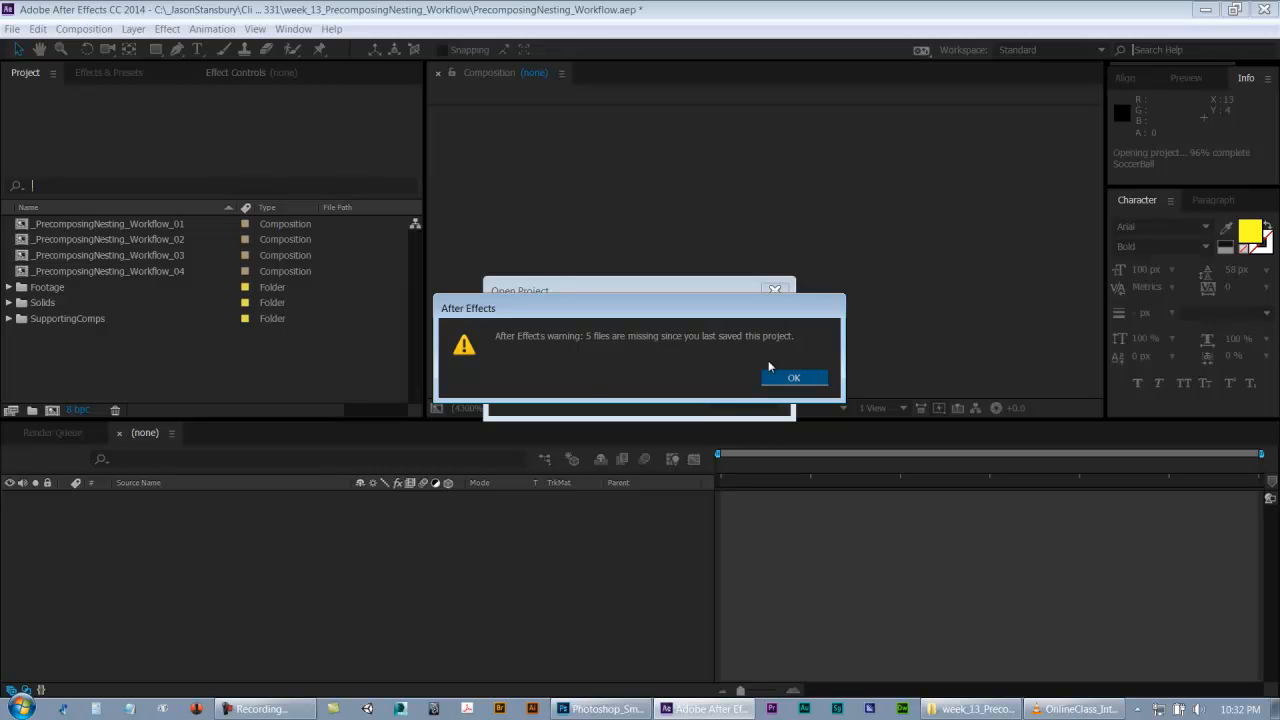
- Acknowledge the missing-files warning to finish opening the project, and leave nothing selected among the project items
mouse_move(746, 315)
mouse_down()
mouse_move(755, 170)
mouse_move(753, 321)
mouse_up()
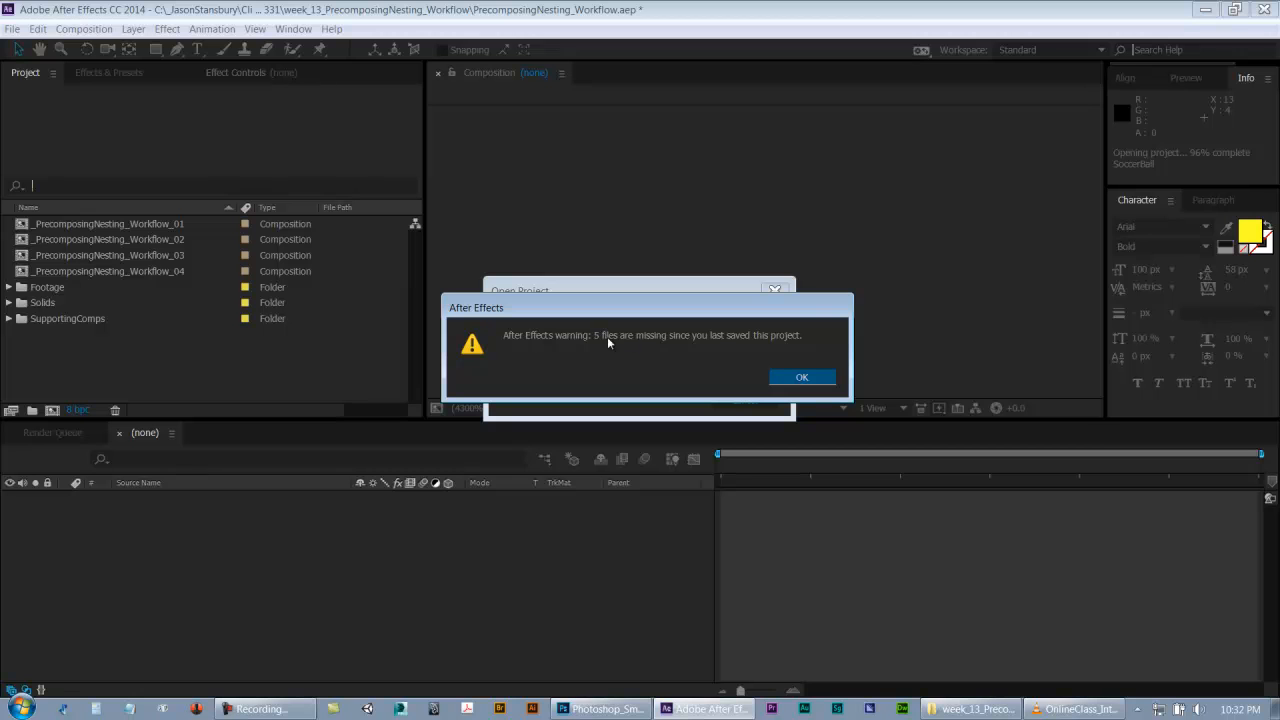
click(790, 377)
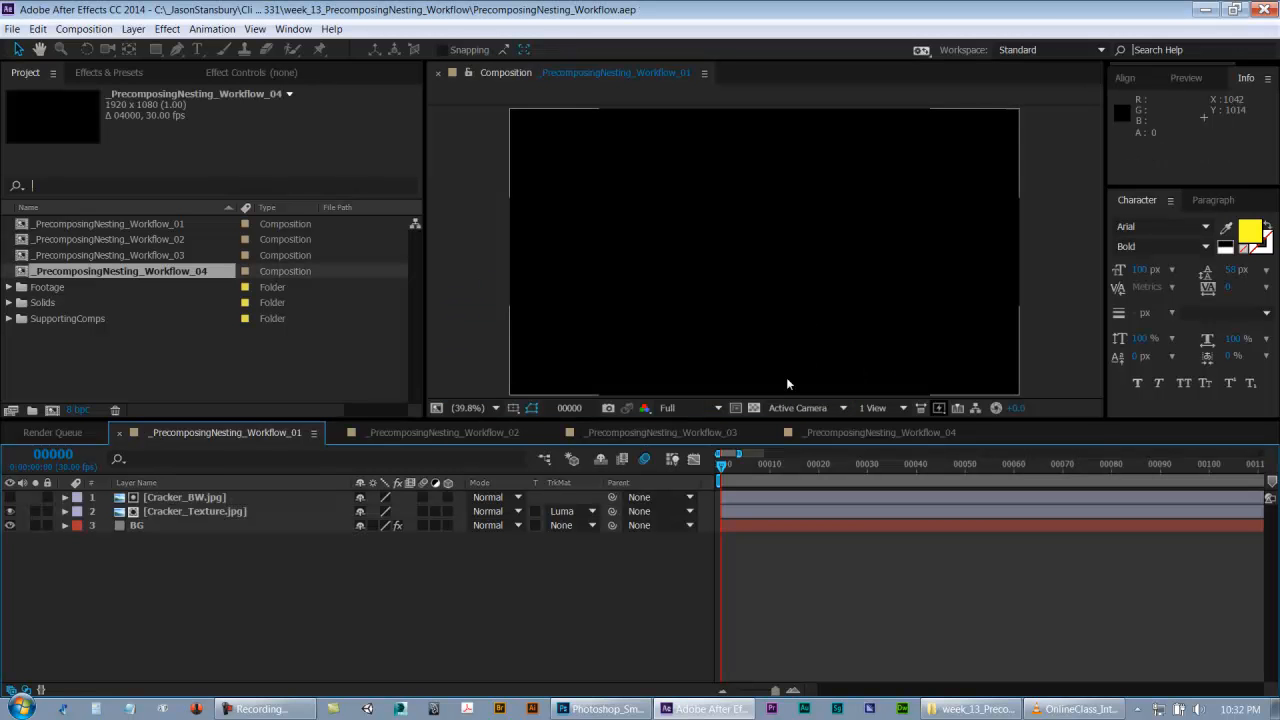
click(275, 364)
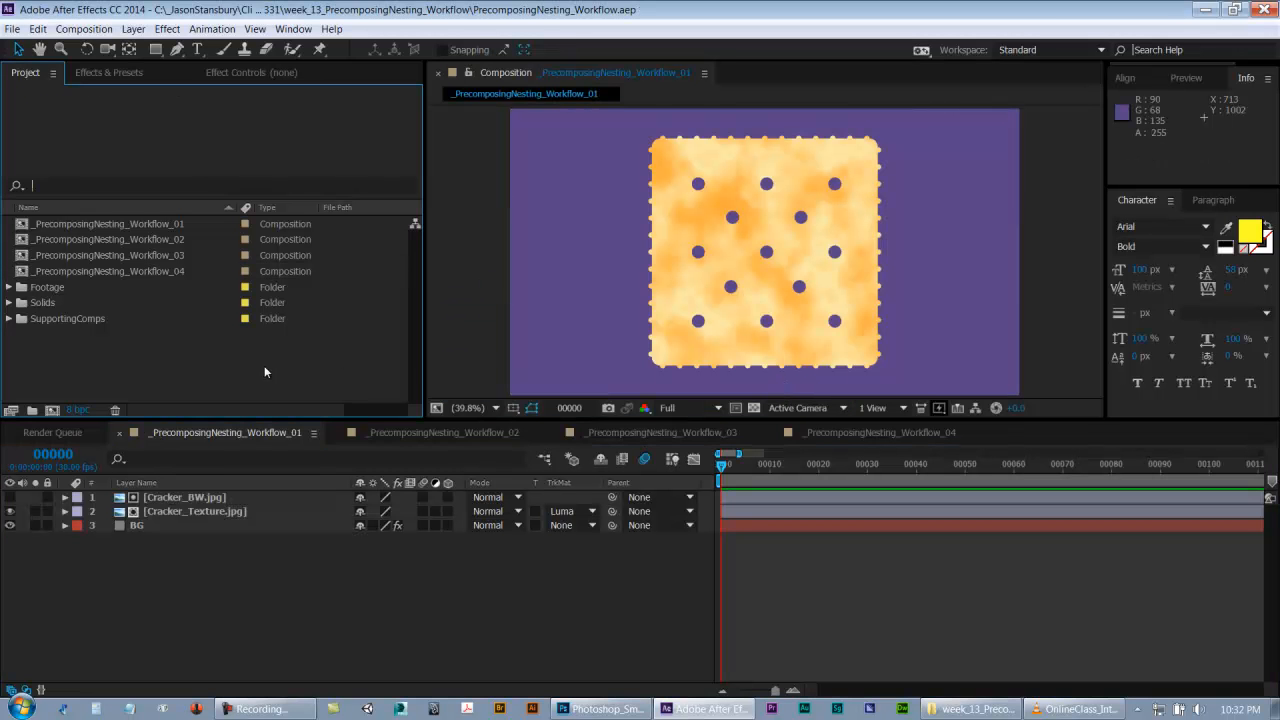
- Peek into the Footage folder, then filter the project items by "missing" to find the unlinked footage
click(9, 287)
click(9, 272)
click(165, 185)
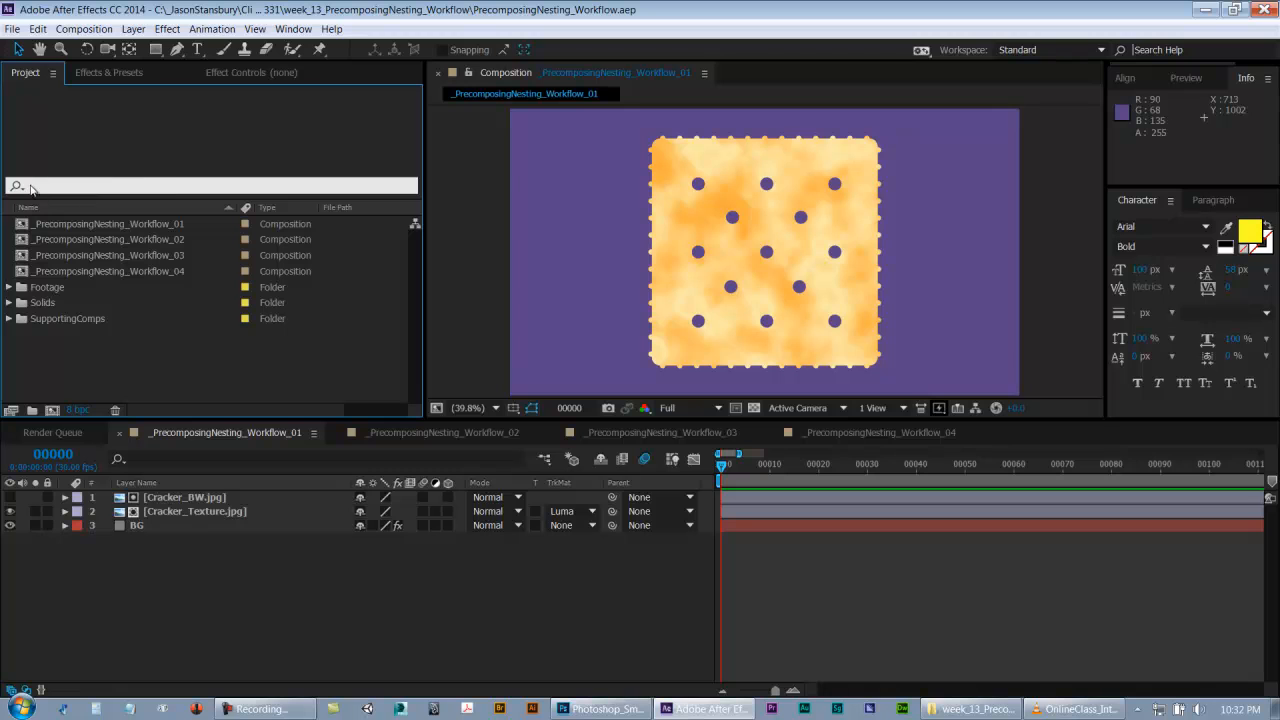
text(missing)
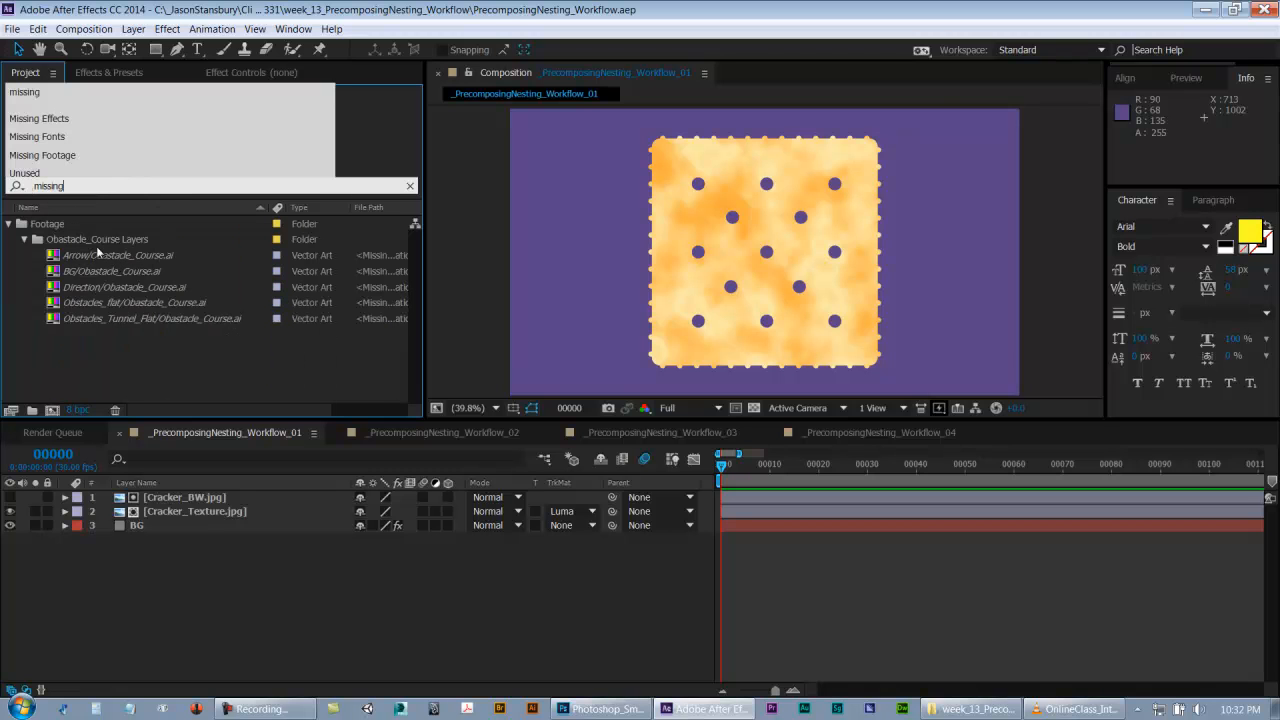
click(101, 371)
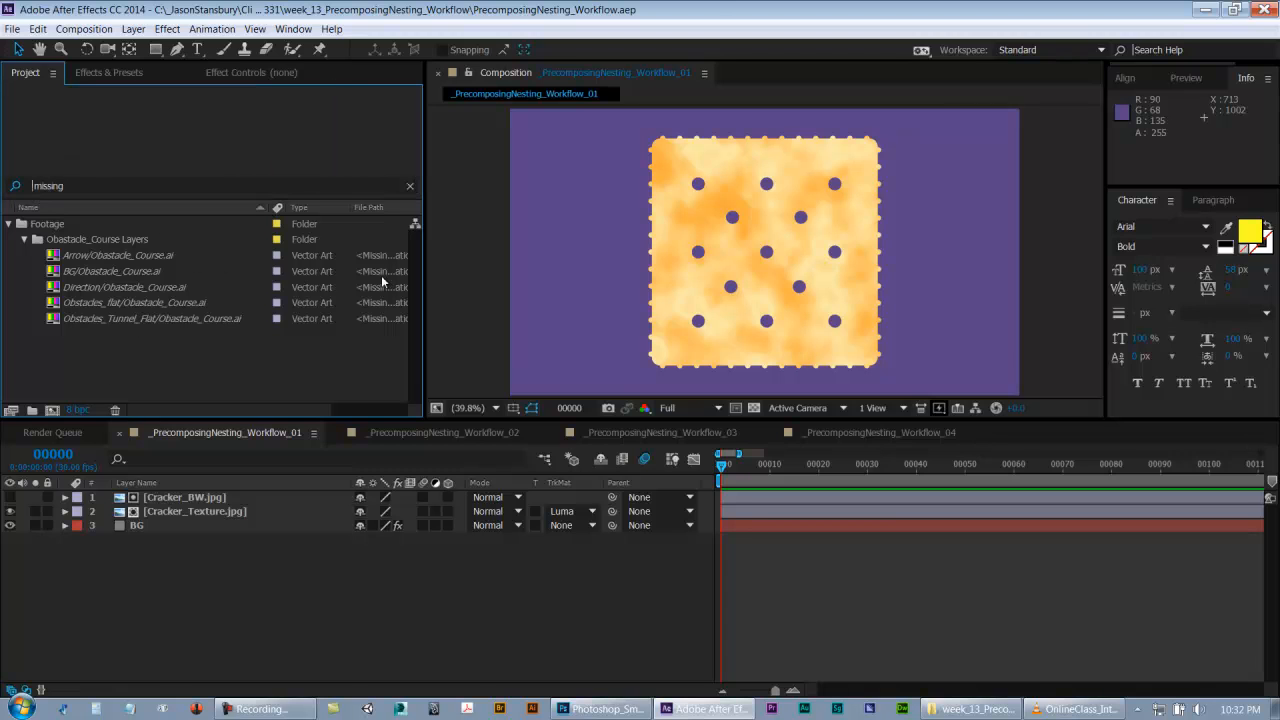
- Enlarge the project item list and widen the File Path column to read the missing paths, then select Arrow/Obastacle_Course.ai and restore the layout
key(grave)
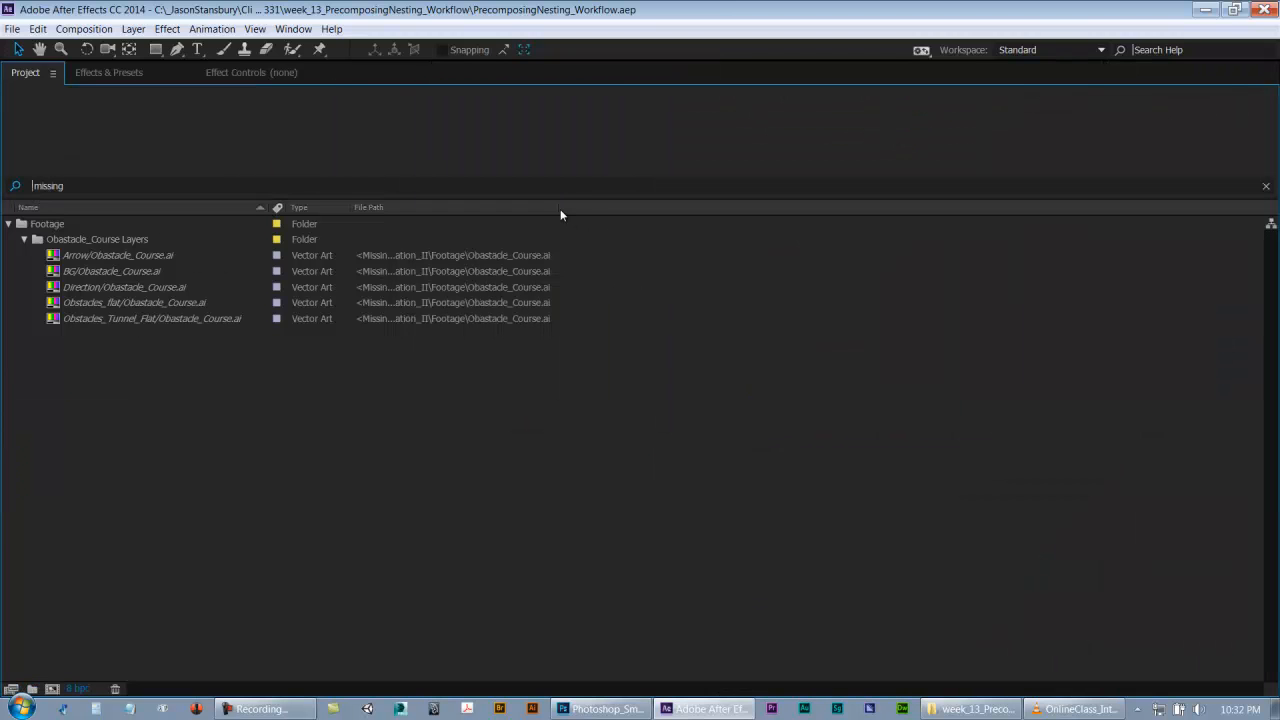
drag(559, 208, 1219, 208)
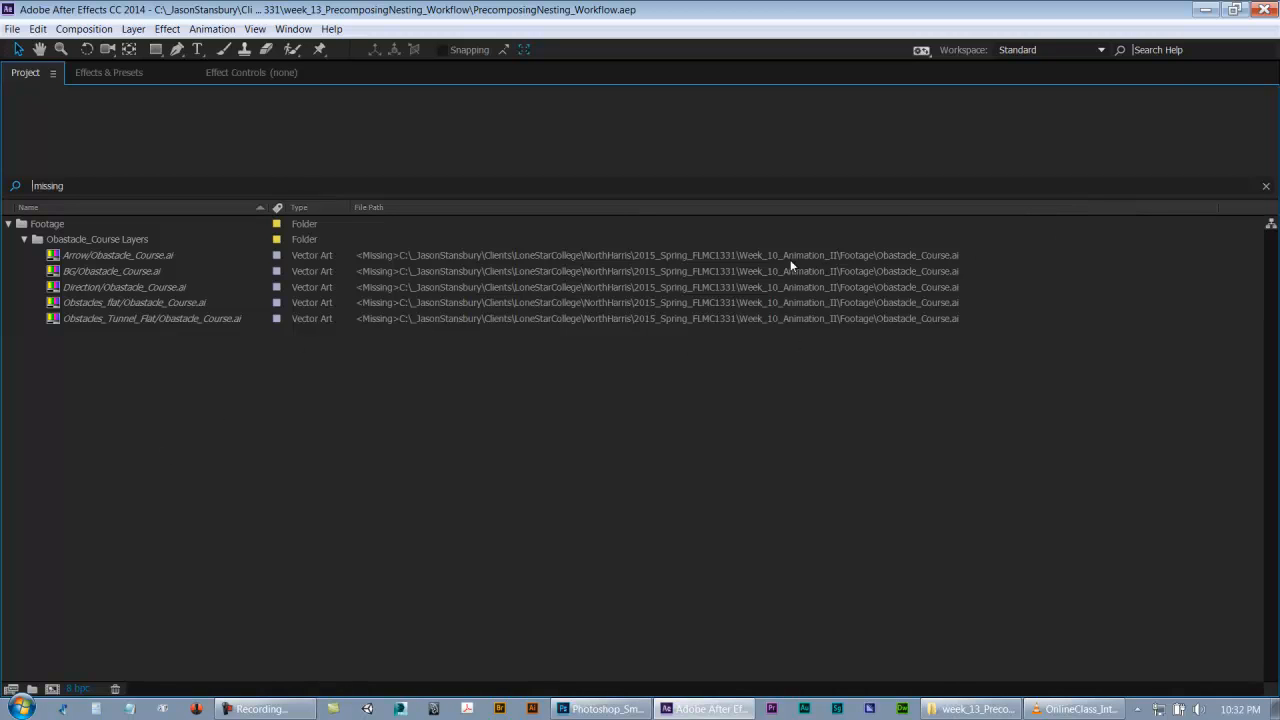
click(106, 258)
key(grave)
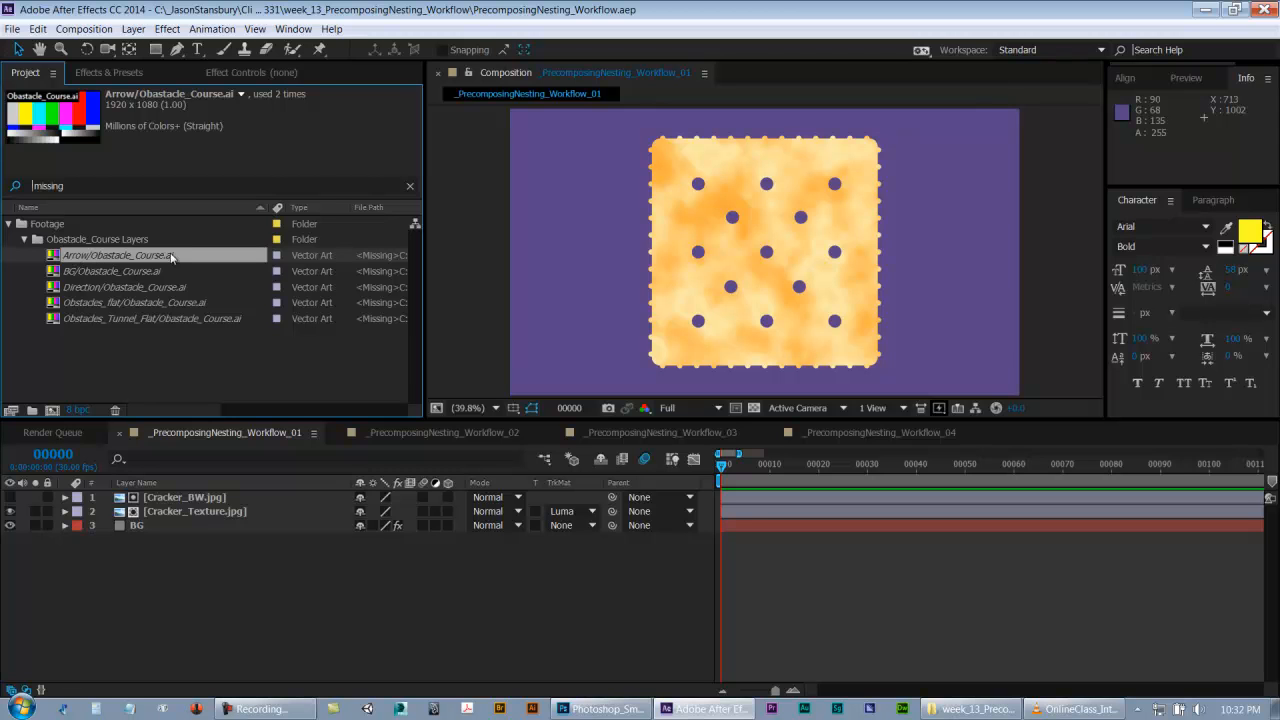
- Review the footage replacement options for Arrow/Obastacle_Course.ai, then start replacing it with a file, keeping the file dialog clear of the project items
click(144, 348)
click(121, 258)
right_click(121, 258)
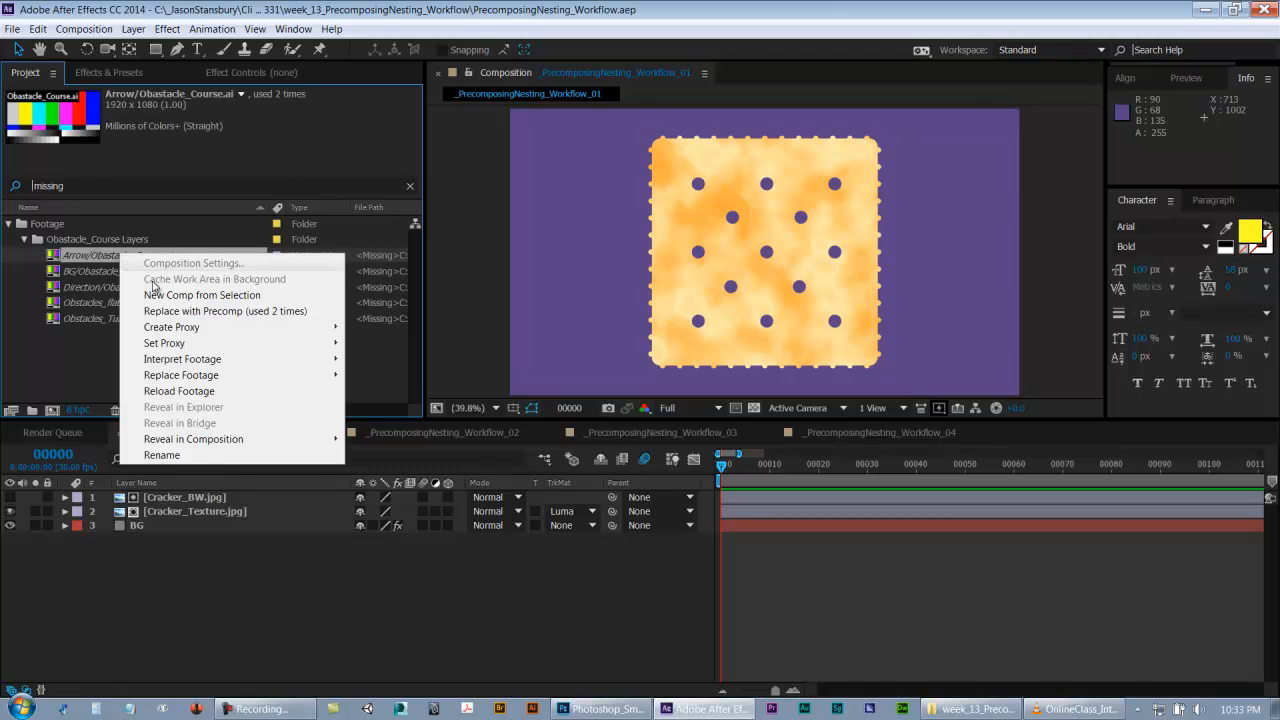
mouse_move(183, 369)
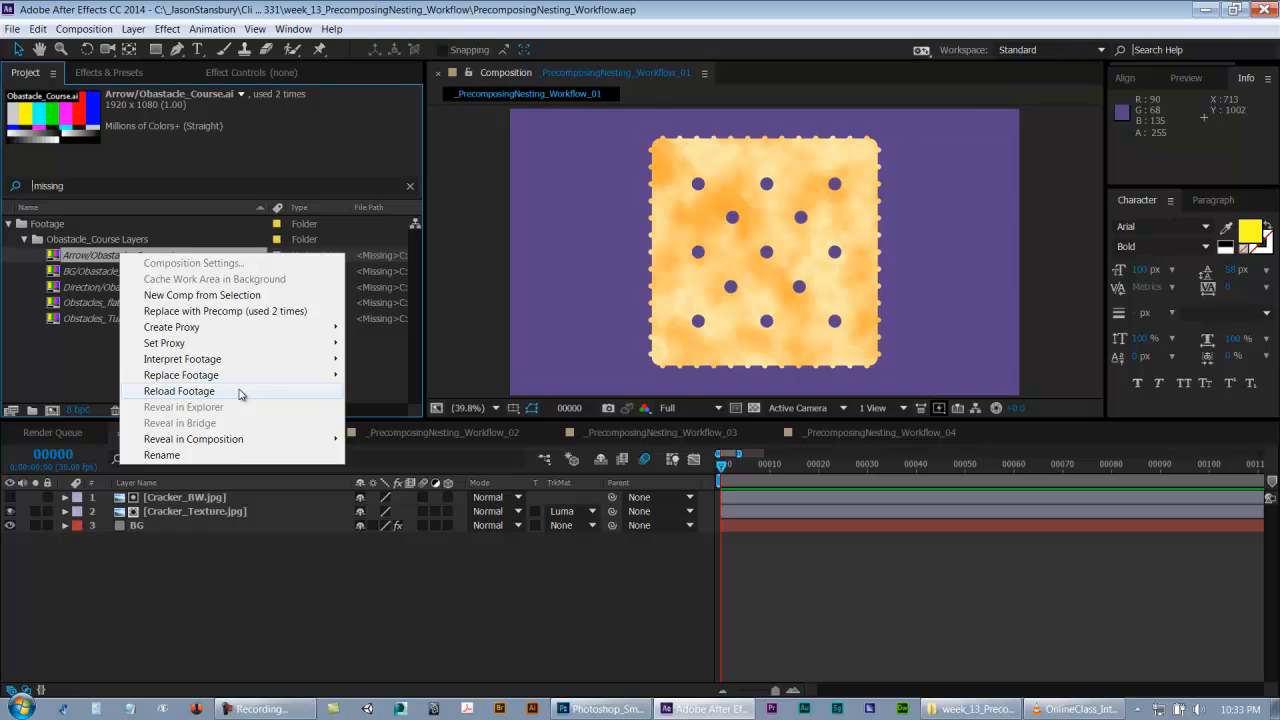
mouse_move(230, 378)
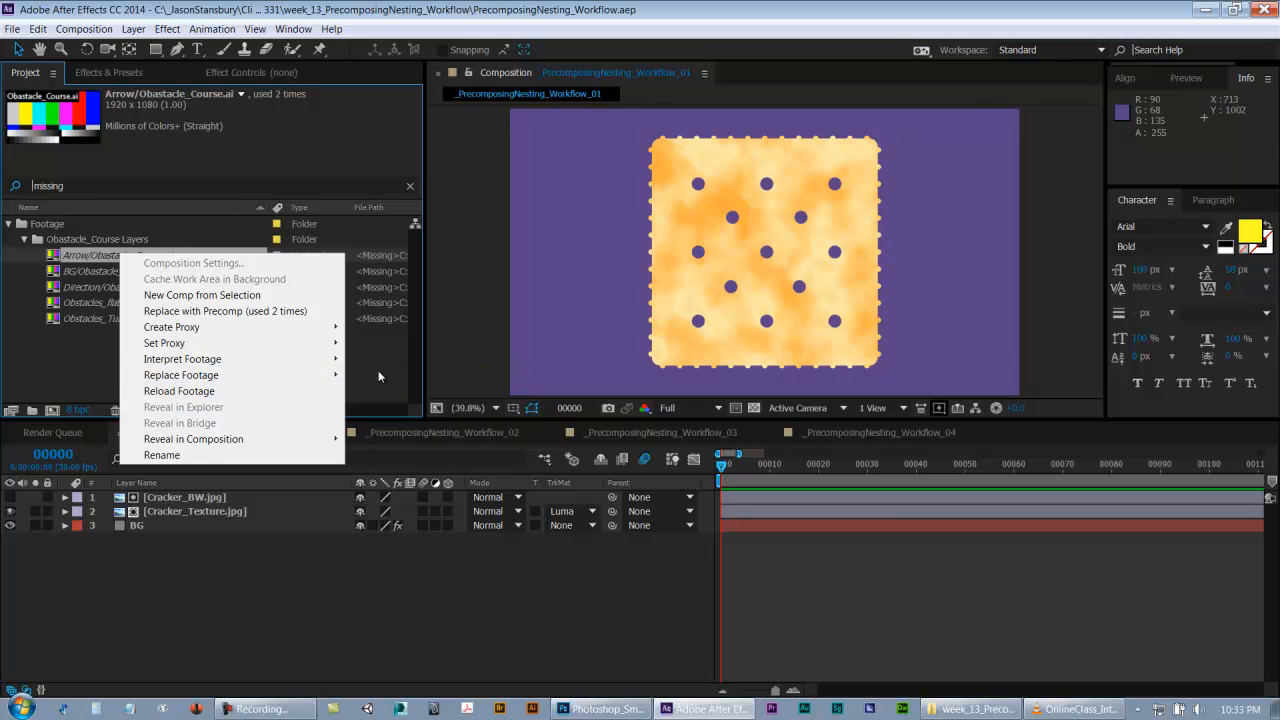
mouse_move(335, 375)
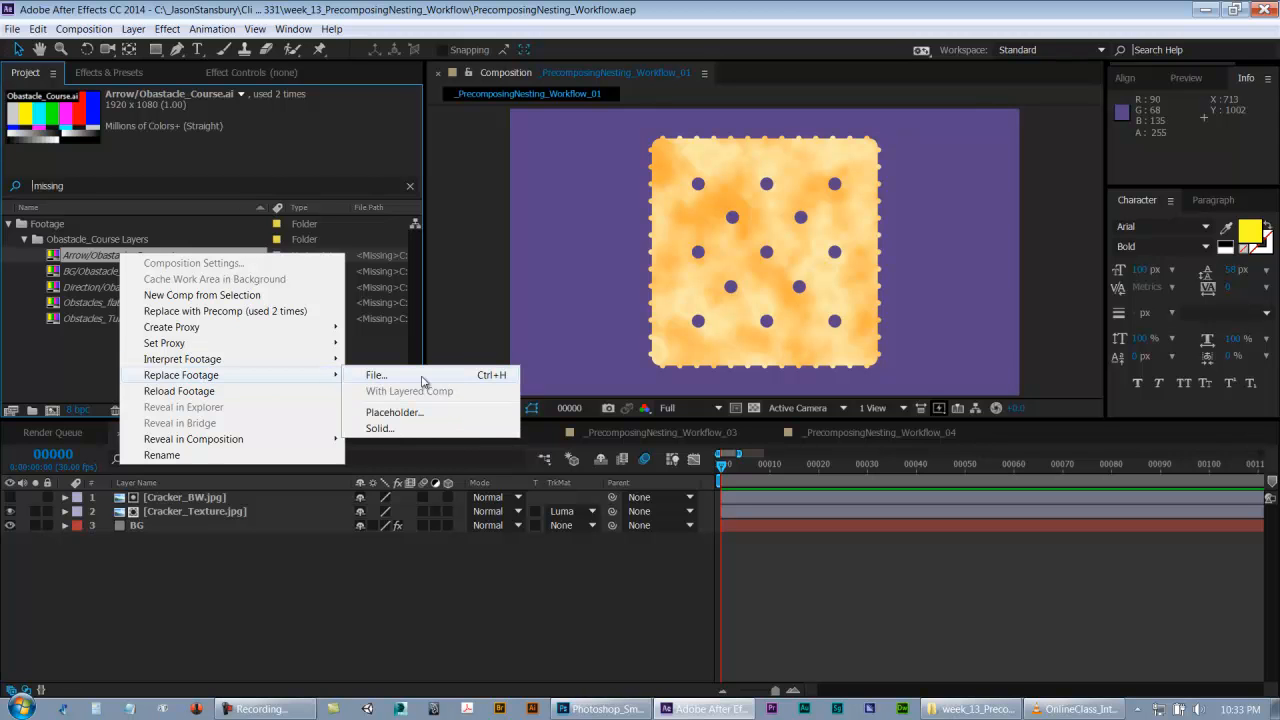
click(58, 257)
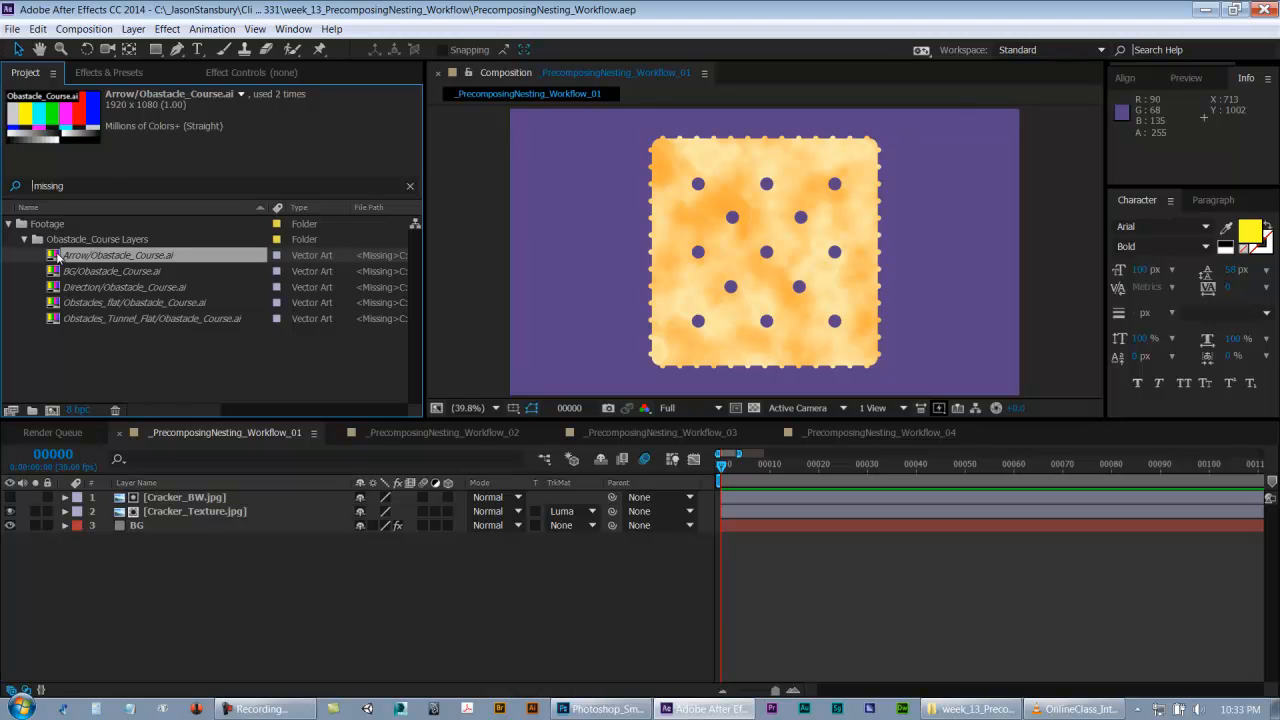
key(ctrl+h)
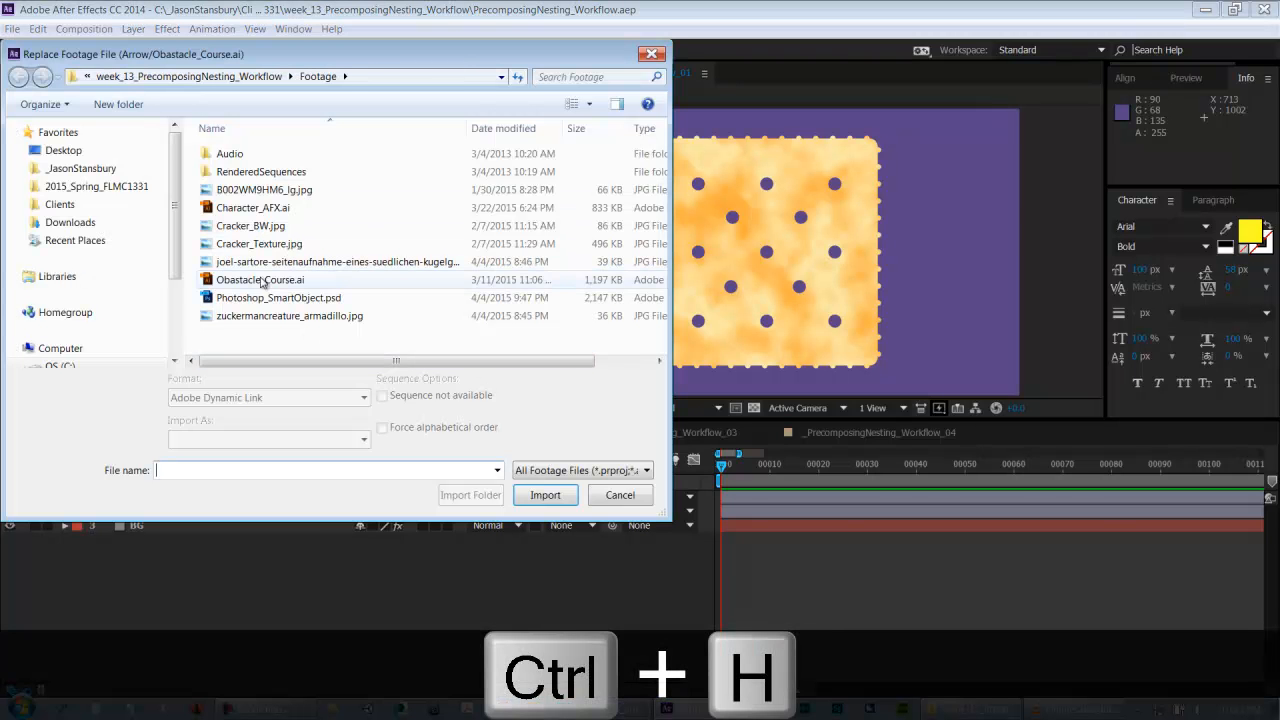
drag(336, 54, 768, 122)
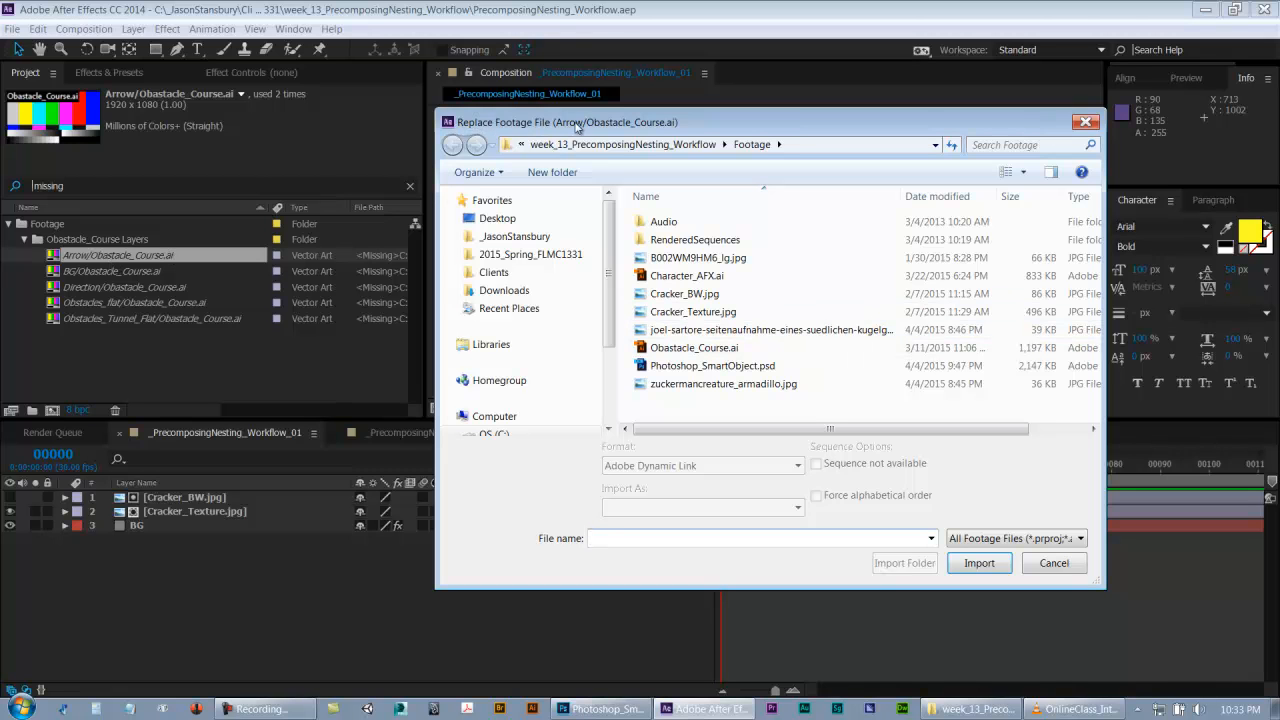
drag(706, 127, 578, 109)
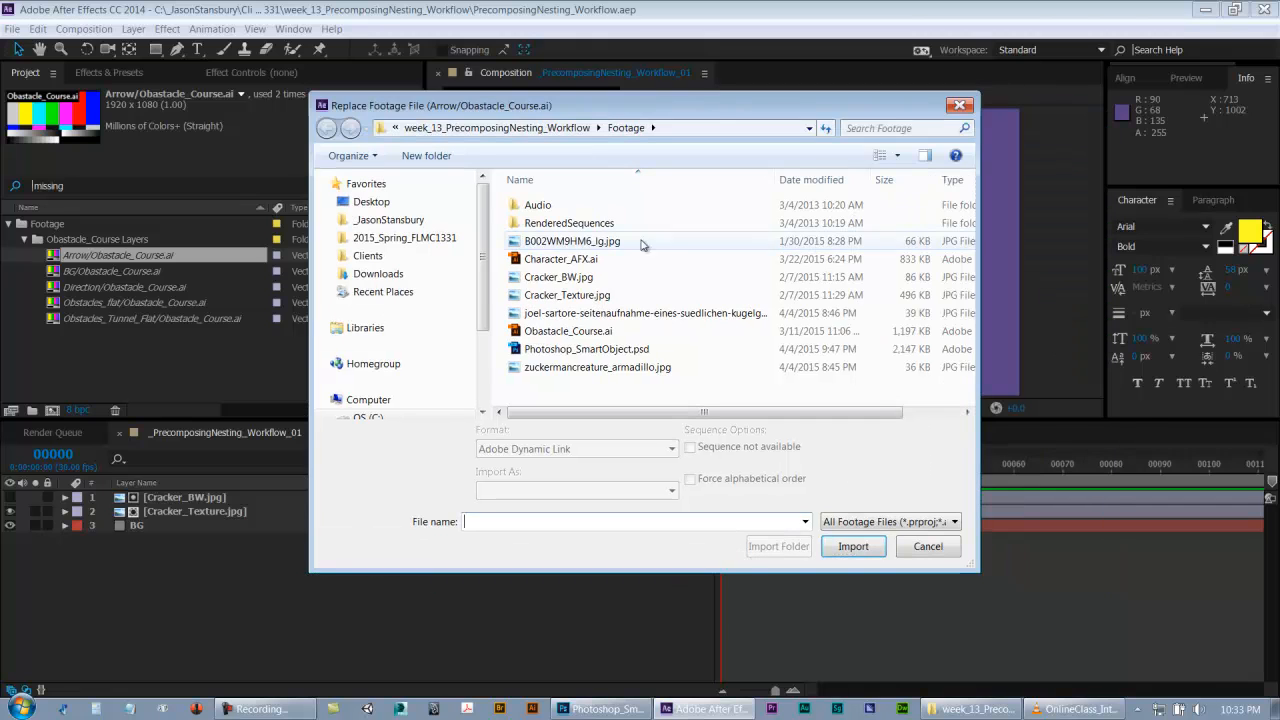
- Replace the missing footage with Obastacle_Course.ai from the week 13 Footage folder and acknowledge the relinking notice
click(586, 334)
click(583, 130)
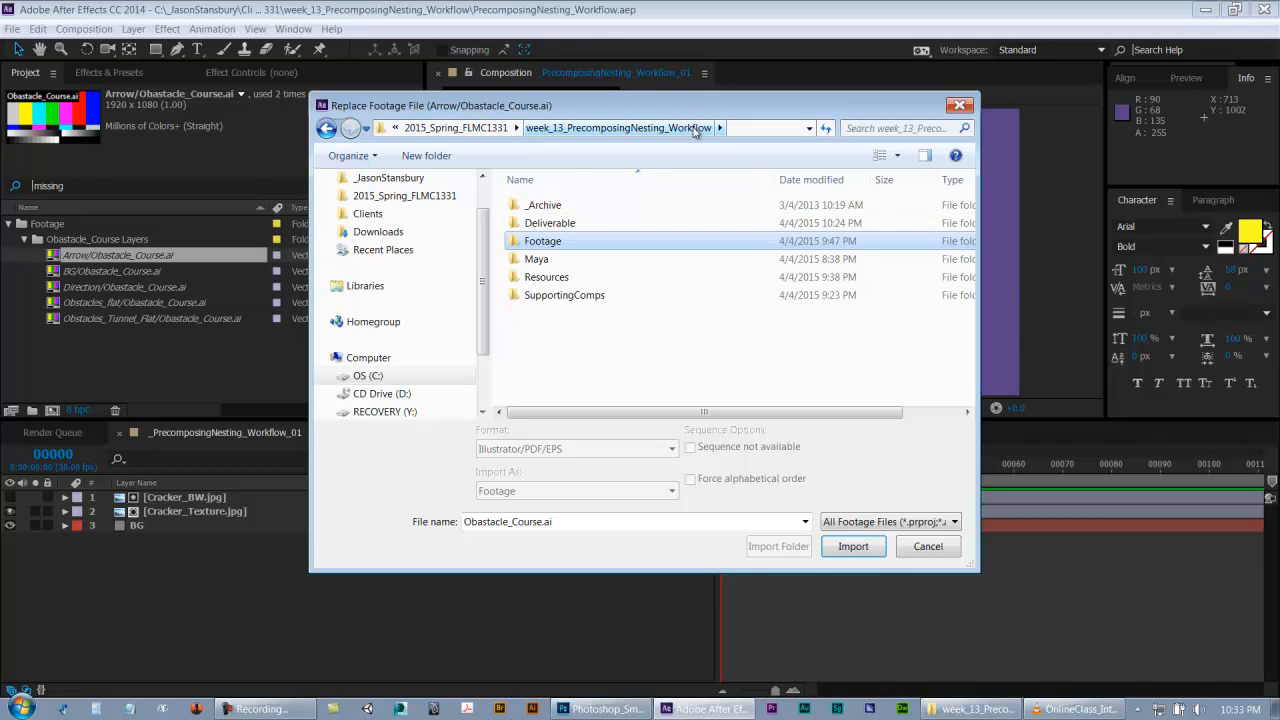
double_click(543, 242)
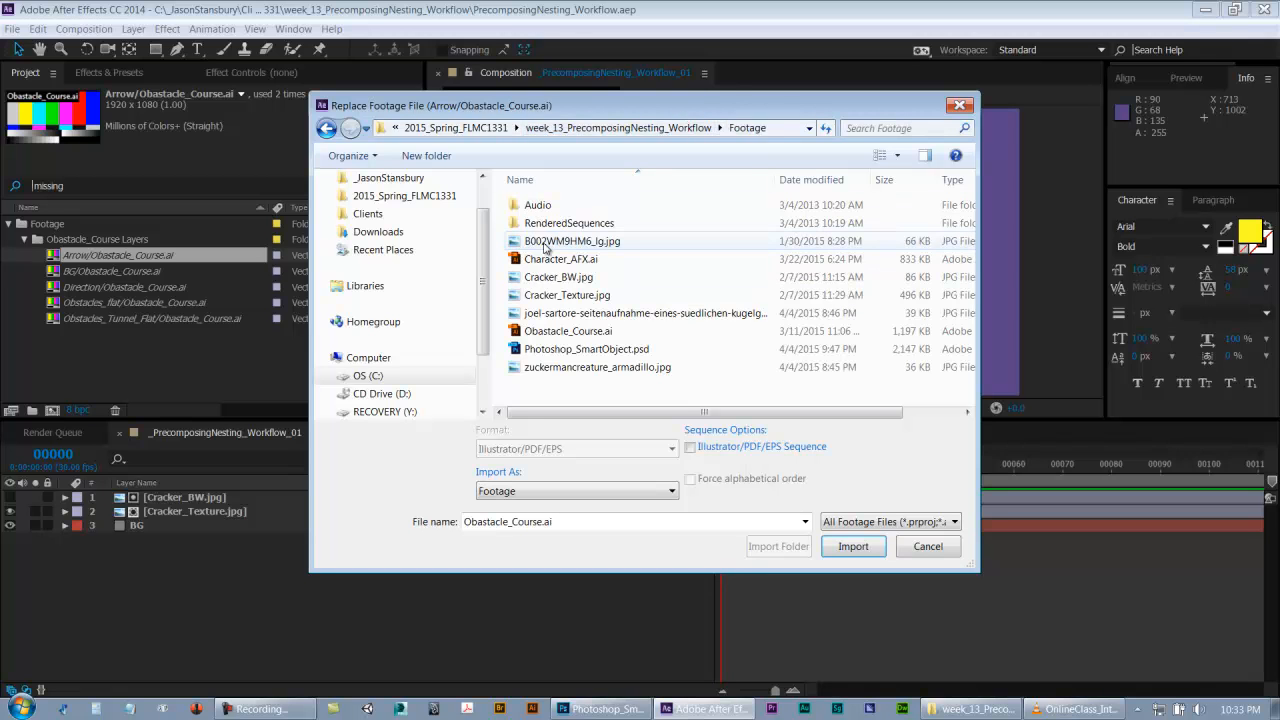
click(558, 335)
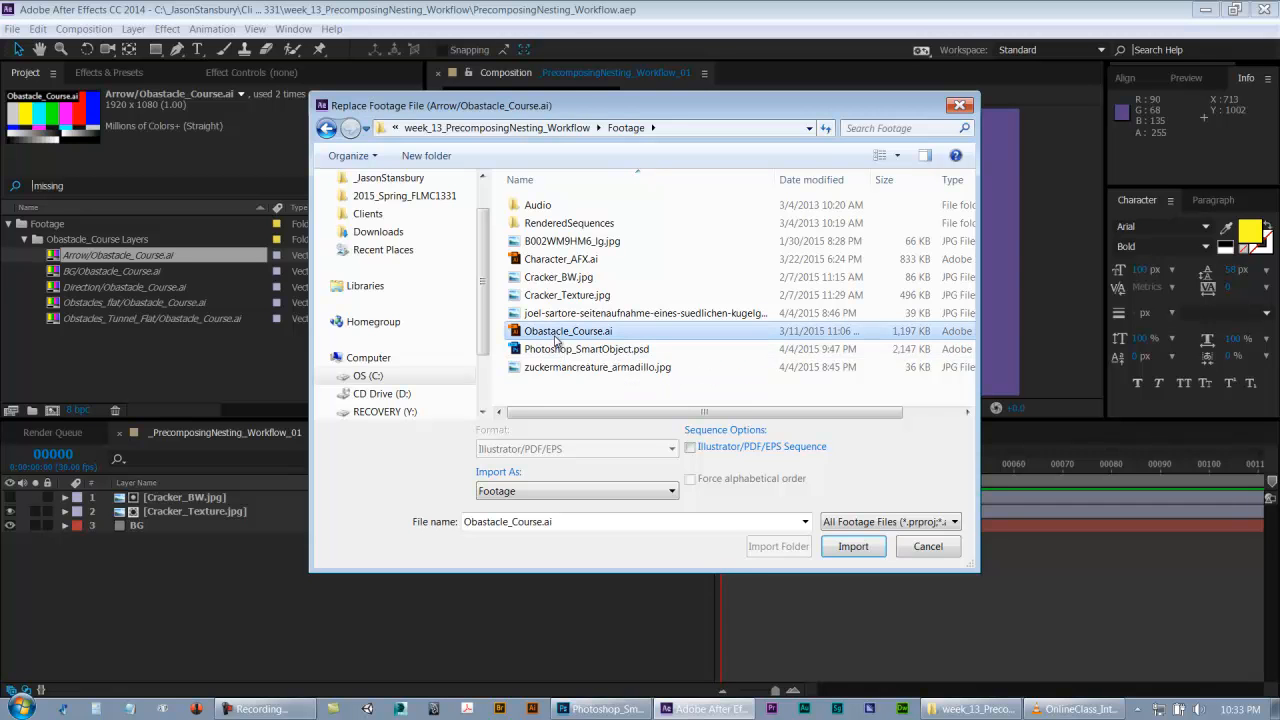
click(853, 546)
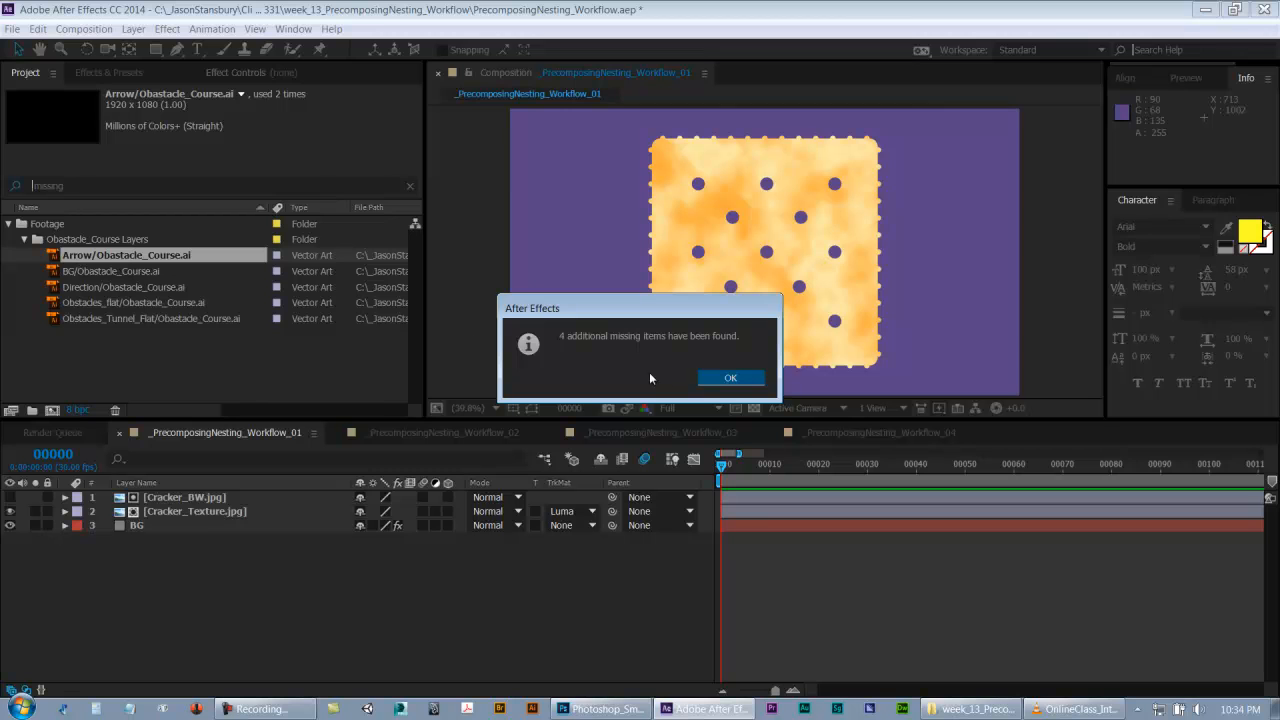
click(744, 380)
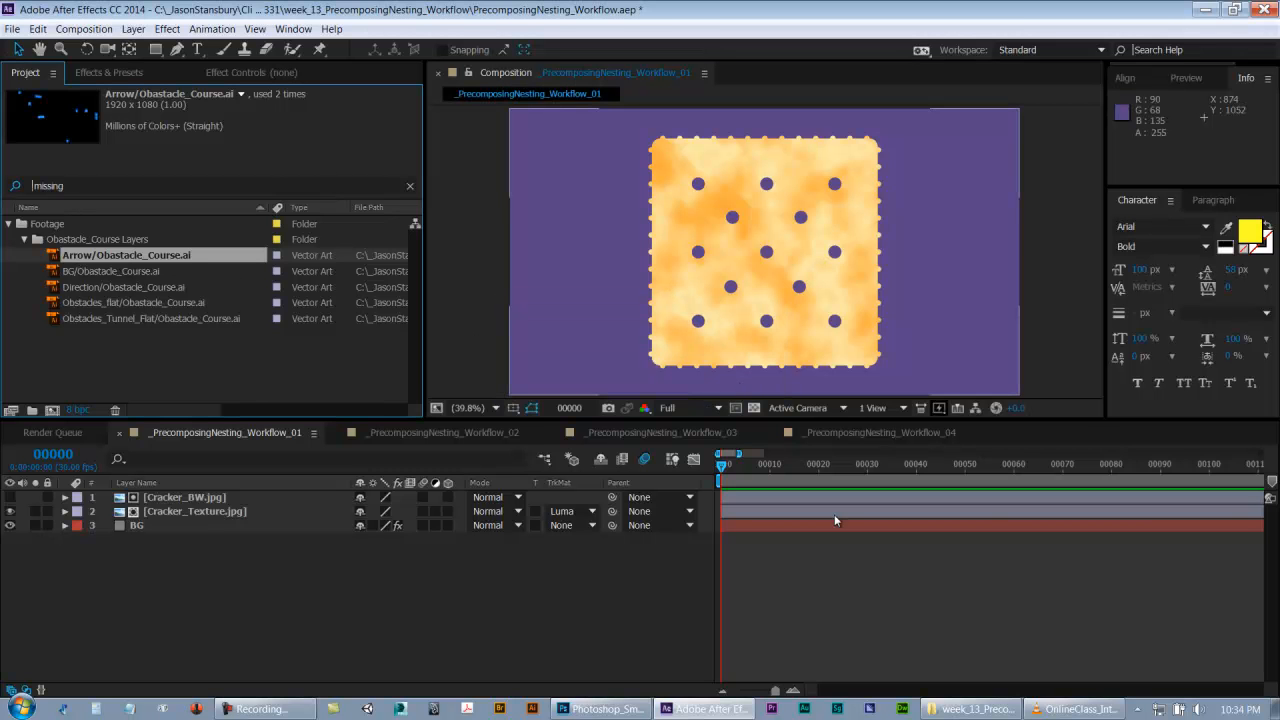
- Switch to the week 13 folder window and examine the source files inside the Footage folder
click(958, 711)
double_click(466, 290)
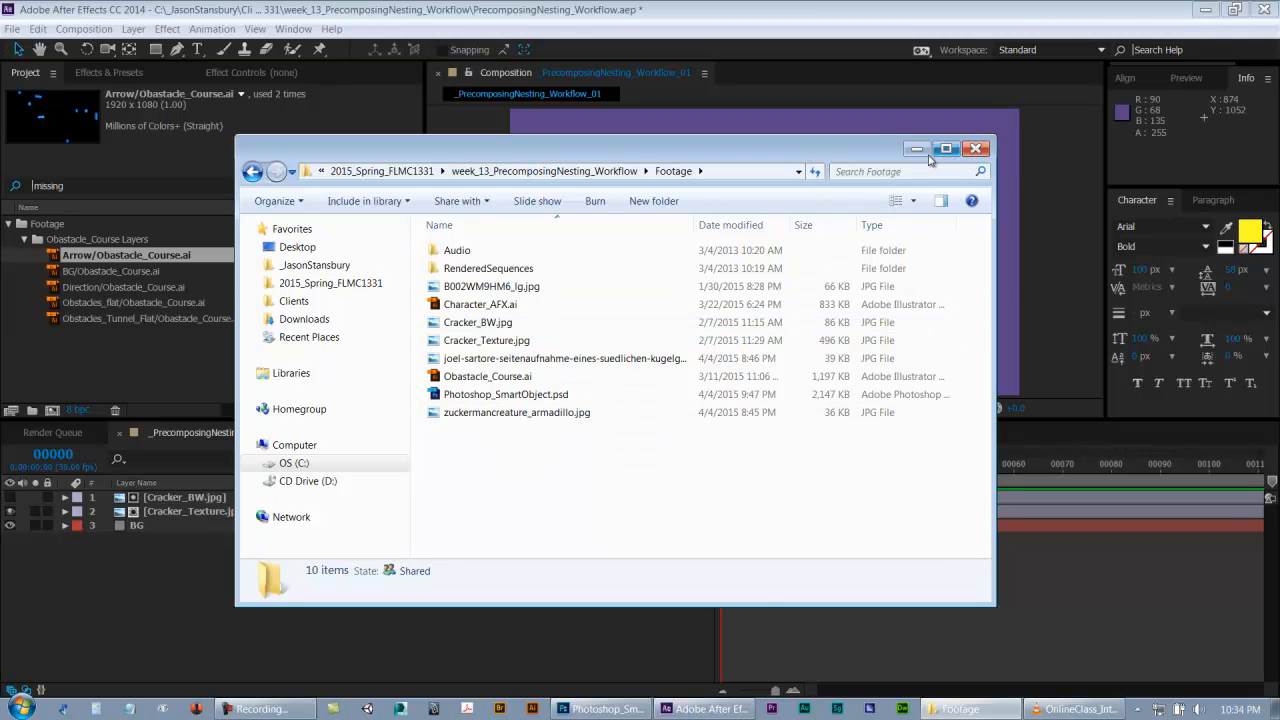
drag(887, 158, 901, 161)
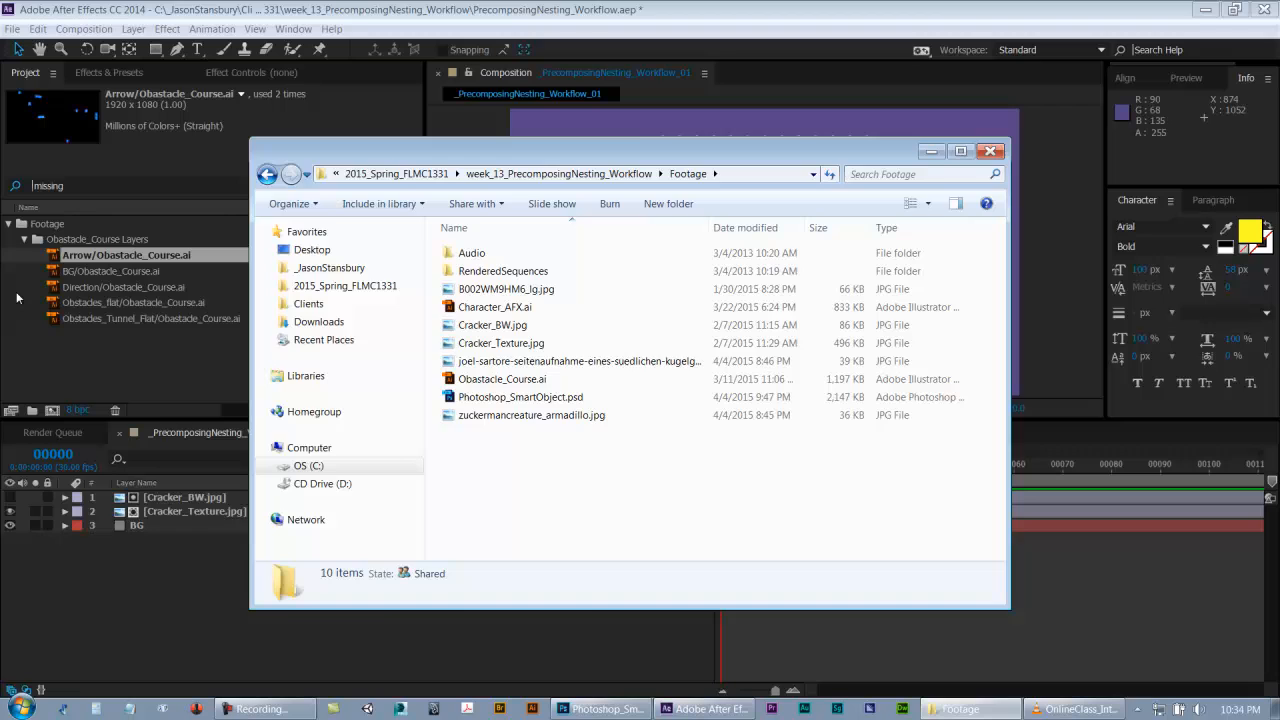
- Return to After Effects, clear the "missing" filter from the project items and save the project
click(23, 242)
click(410, 187)
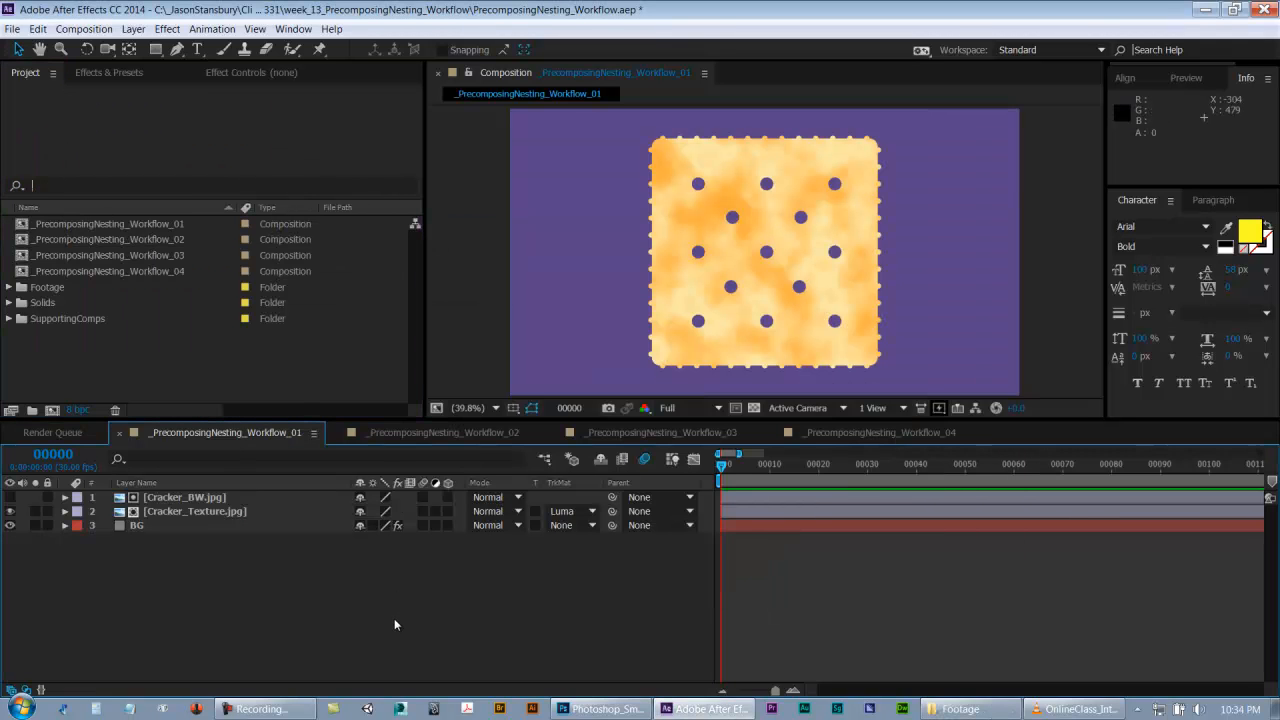
key(ctrl+s)
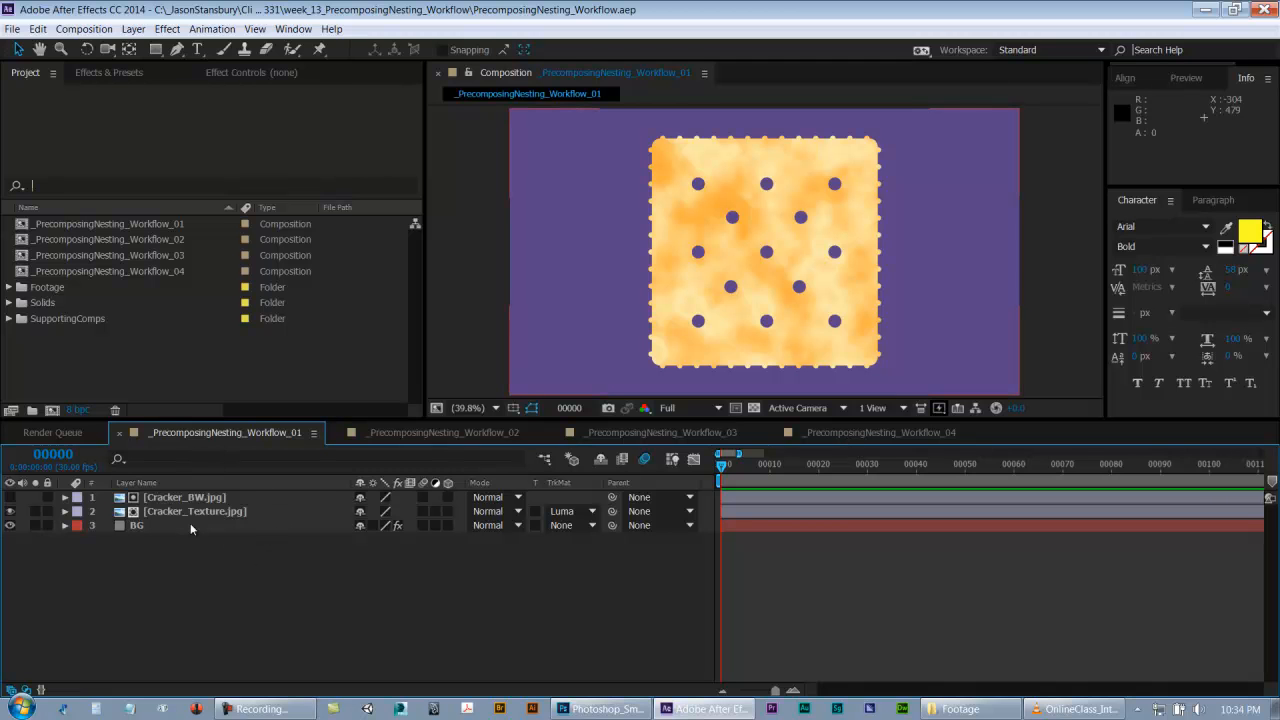
- Inspect the Cracker_Texture.jpg and Cracker_BW.jpg layers in _PrecomposingNesting_Workflow_01 by selecting each, ending on Cracker_Texture.jpg
drag(746, 465, 705, 475)
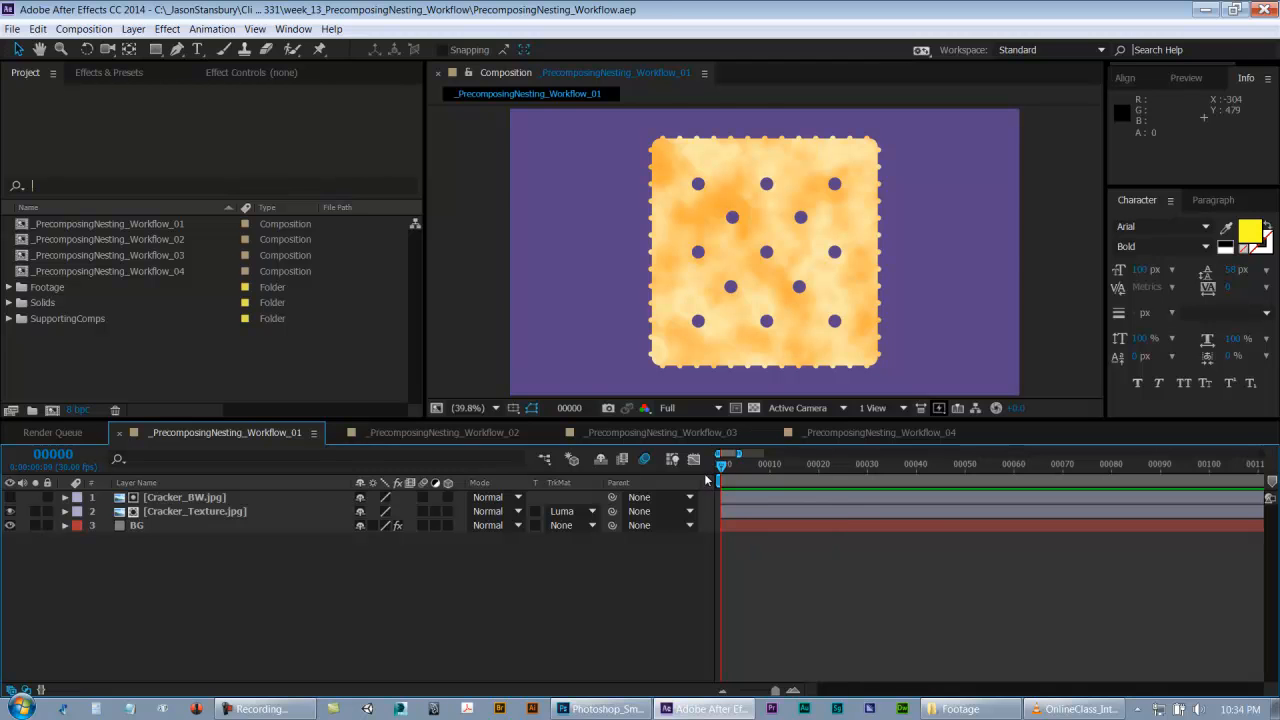
click(205, 511)
click(207, 500)
click(207, 510)
drag(672, 473, 651, 494)
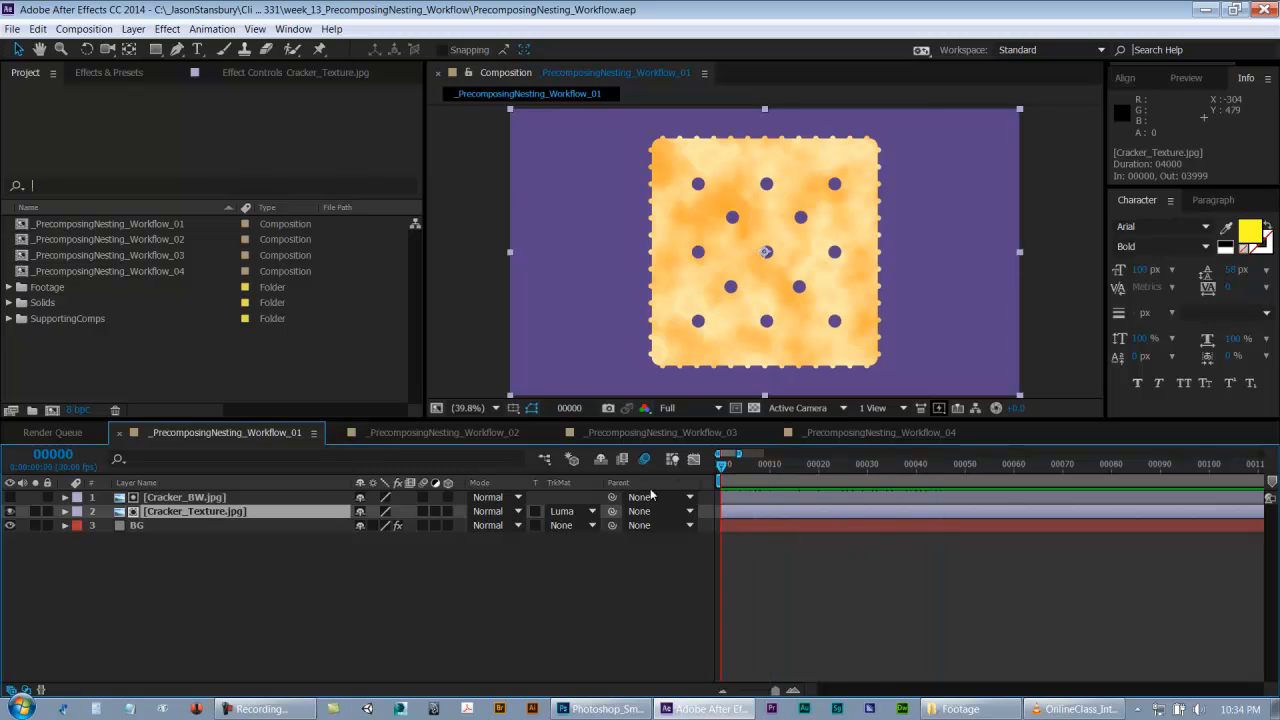
- Scrub the cracker composition between its first frame and frame 60, then leave the playhead at frame 20
drag(722, 476, 1014, 487)
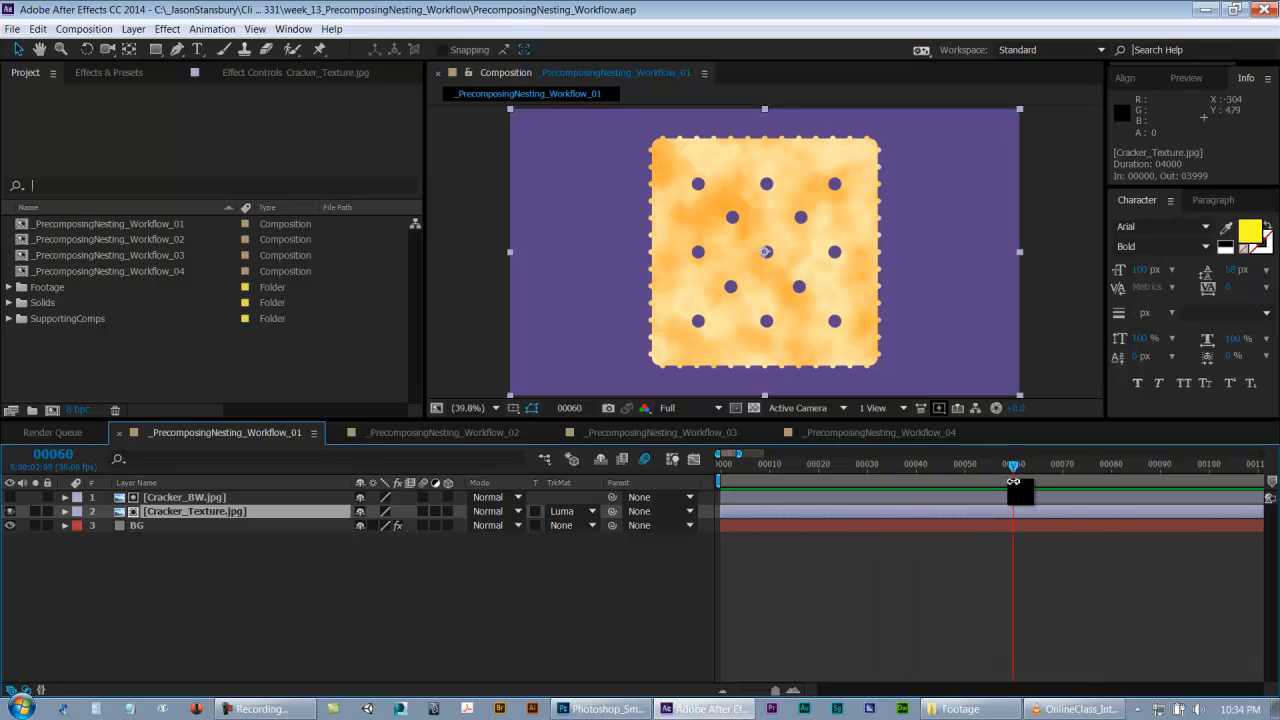
key(Home)
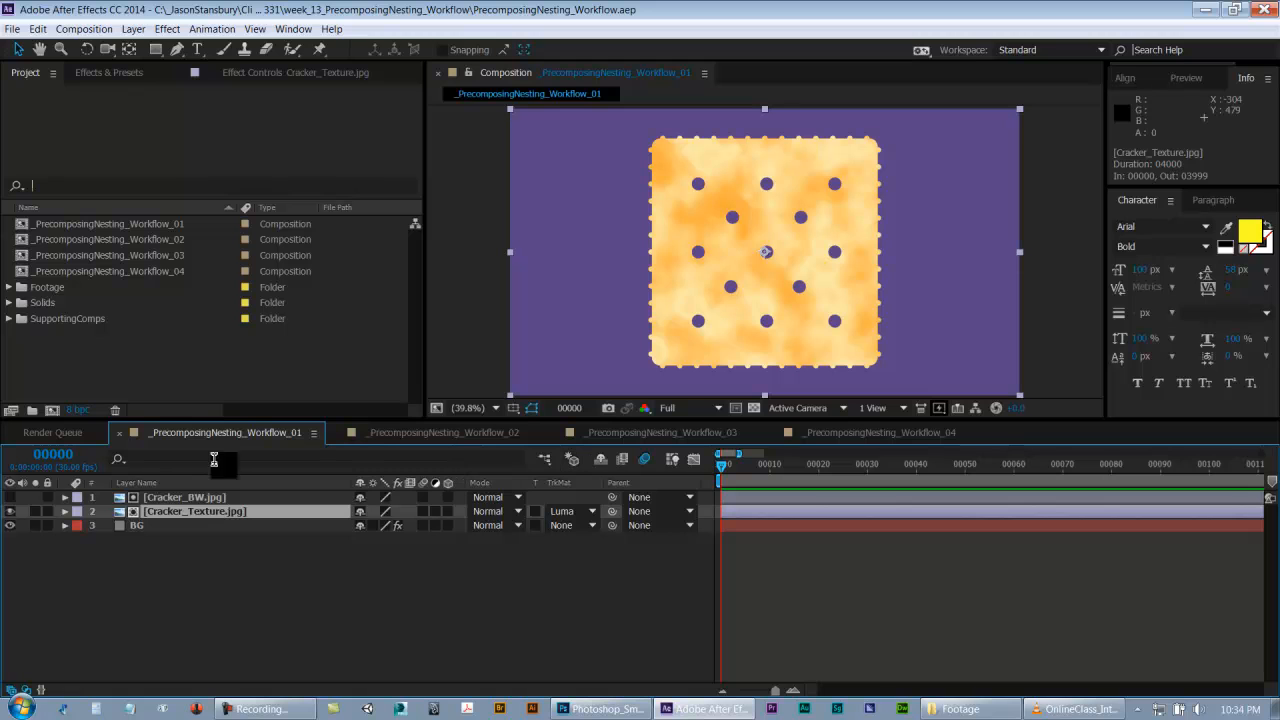
click(1014, 467)
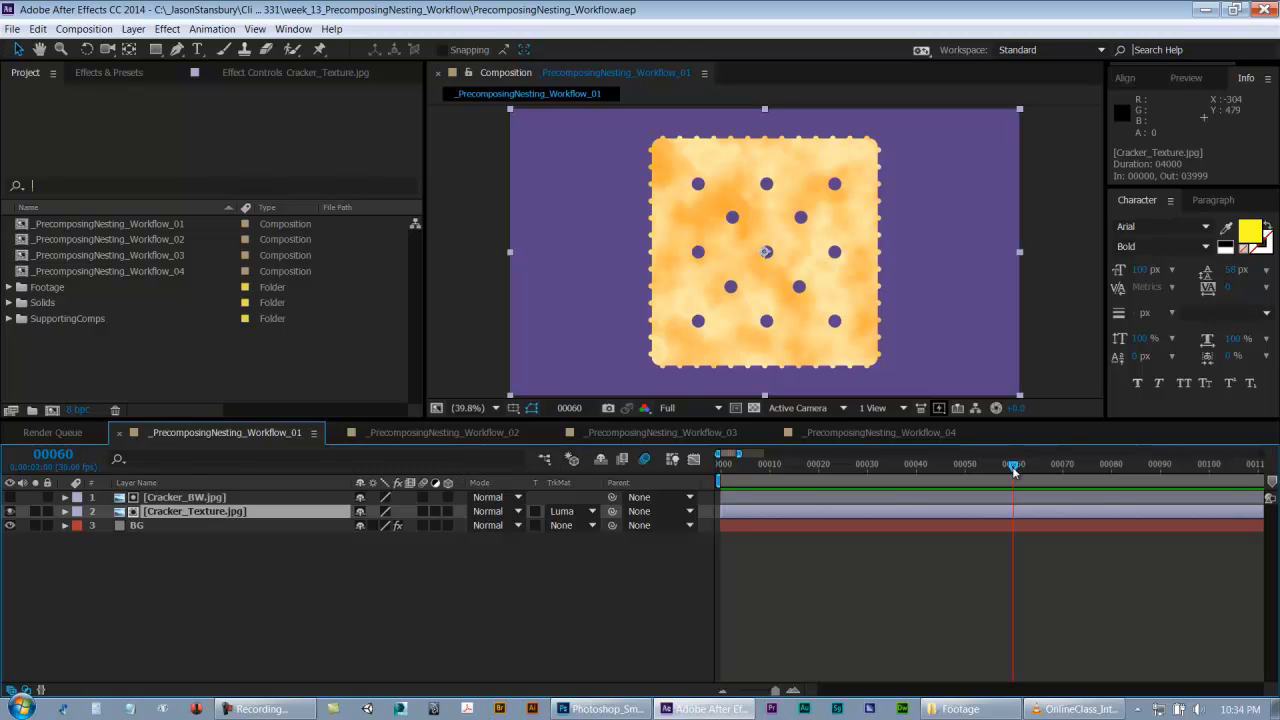
drag(787, 468, 819, 470)
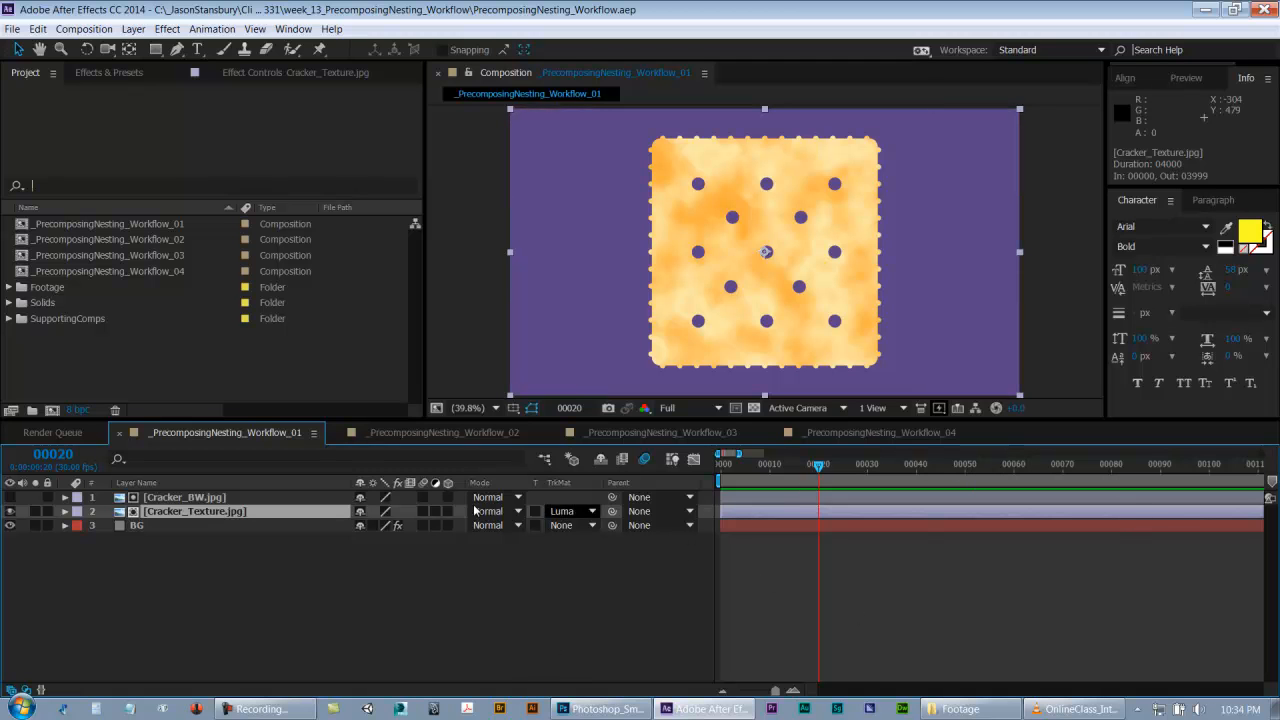
- Examine how Cracker_Texture.jpg uses Cracker_BW.jpg as its luma track matte, finishing with Cracker_BW.jpg selected
click(180, 498)
click(180, 513)
click(228, 499)
click(235, 513)
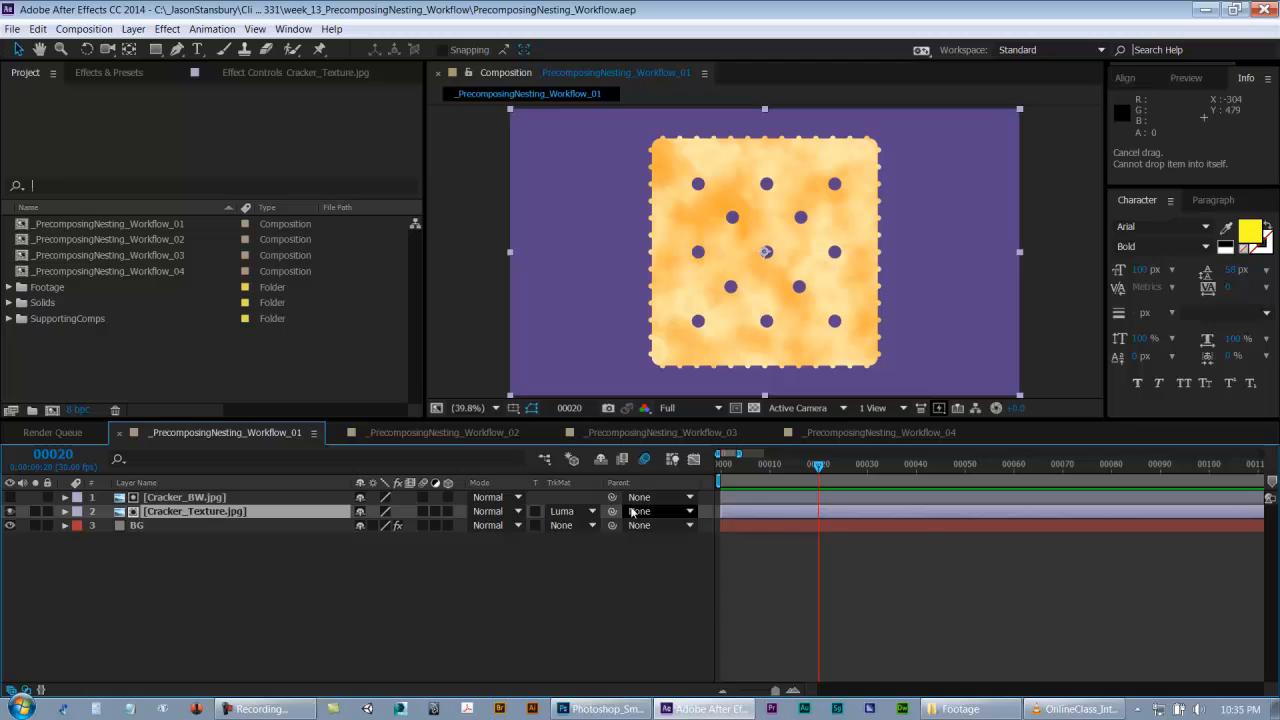
click(573, 514)
click(489, 584)
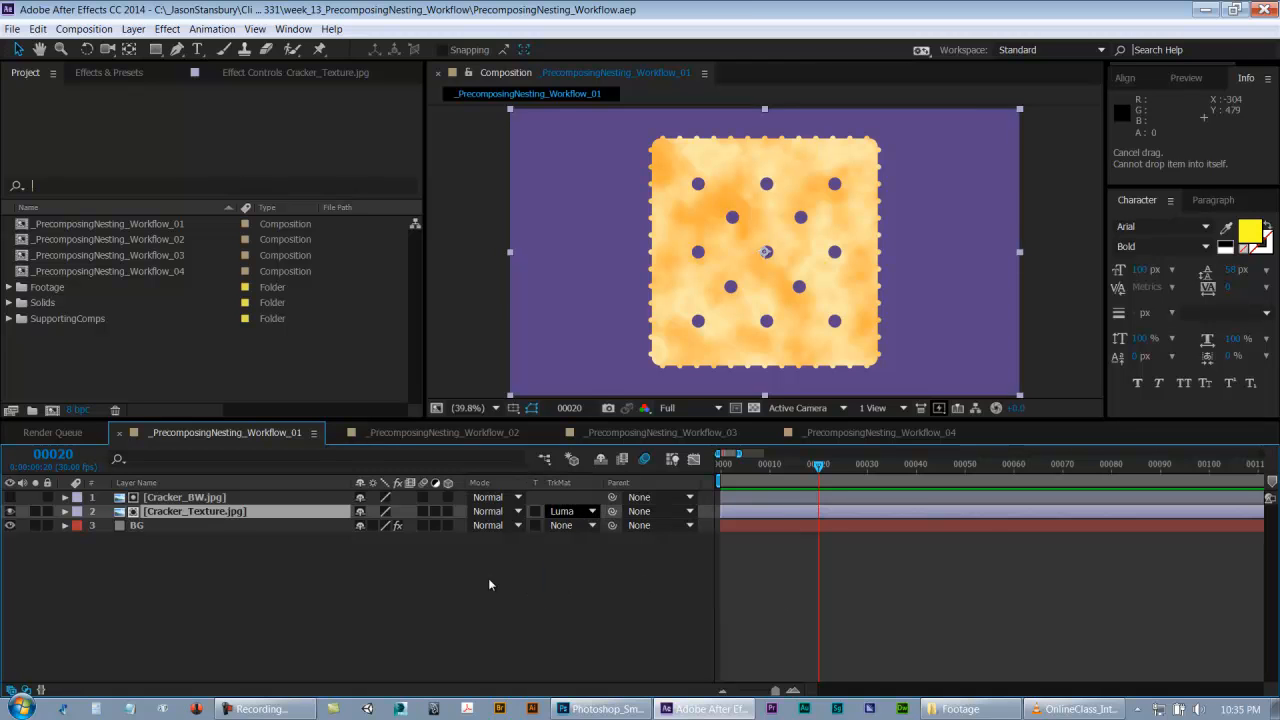
click(168, 499)
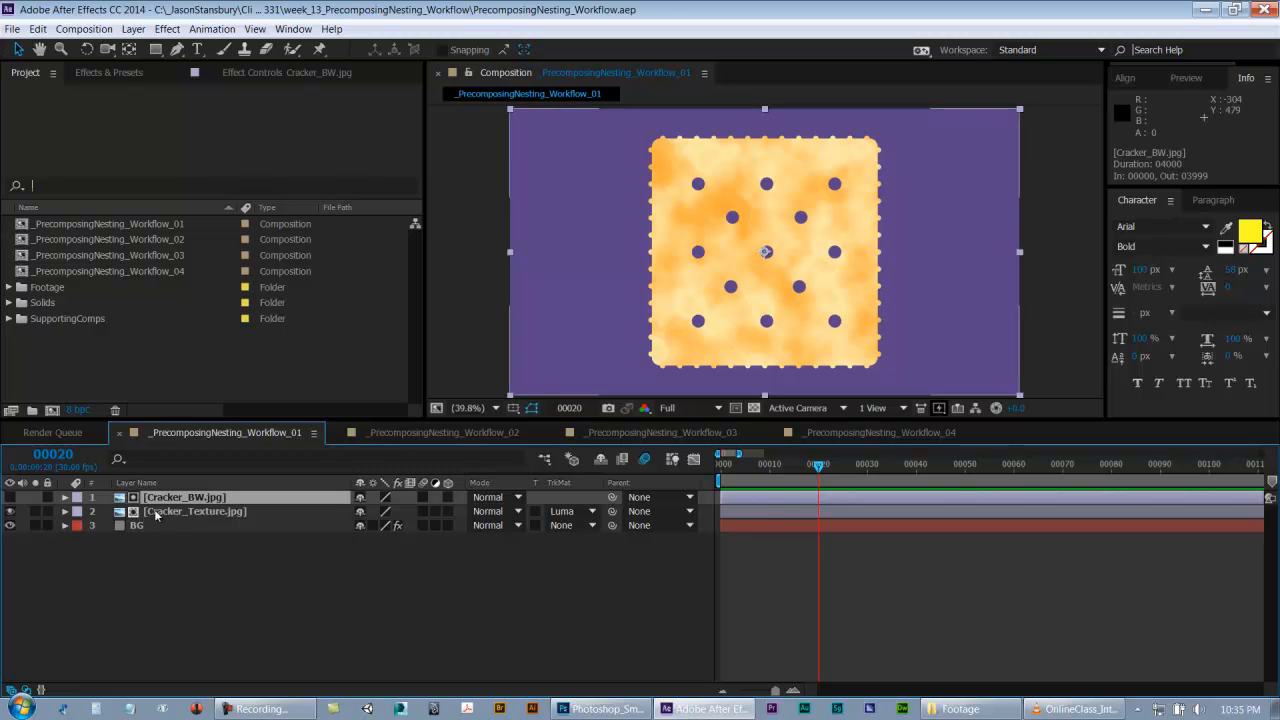
- Check the cracker's transparency by temporarily hiding the BG layer and showing the transparency grid, and restore both
drag(818, 466, 803, 487)
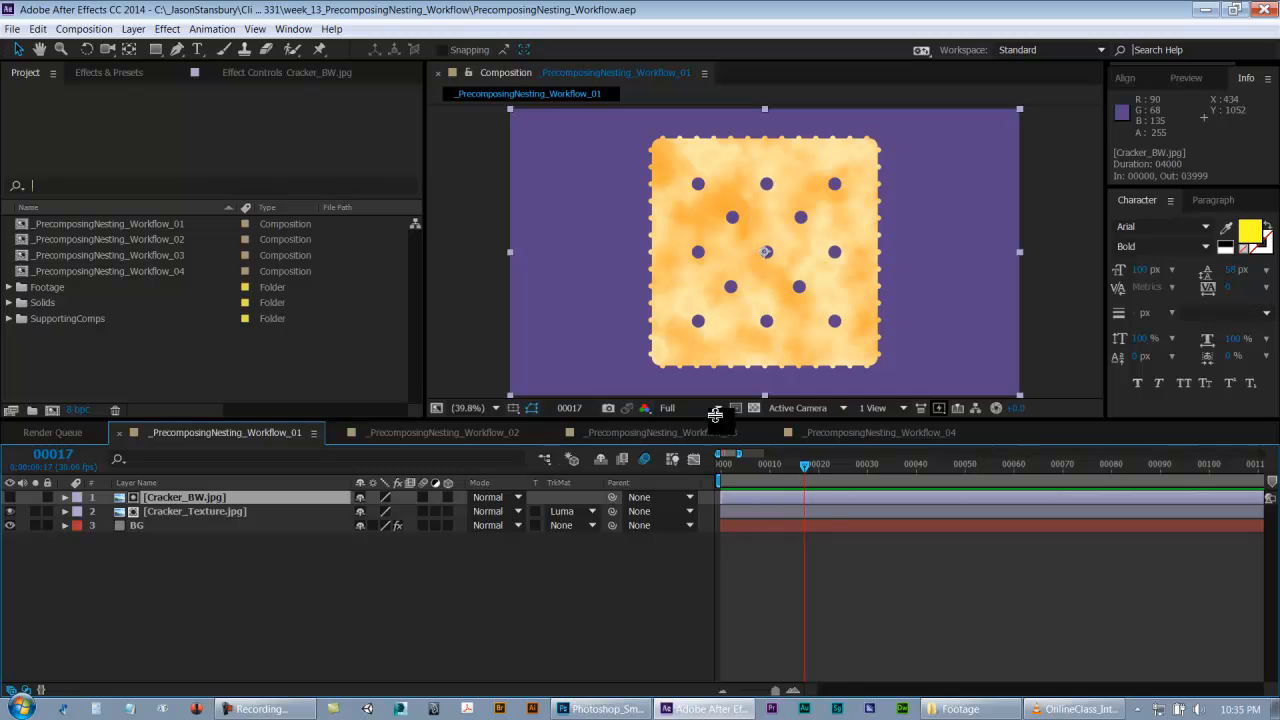
click(11, 526)
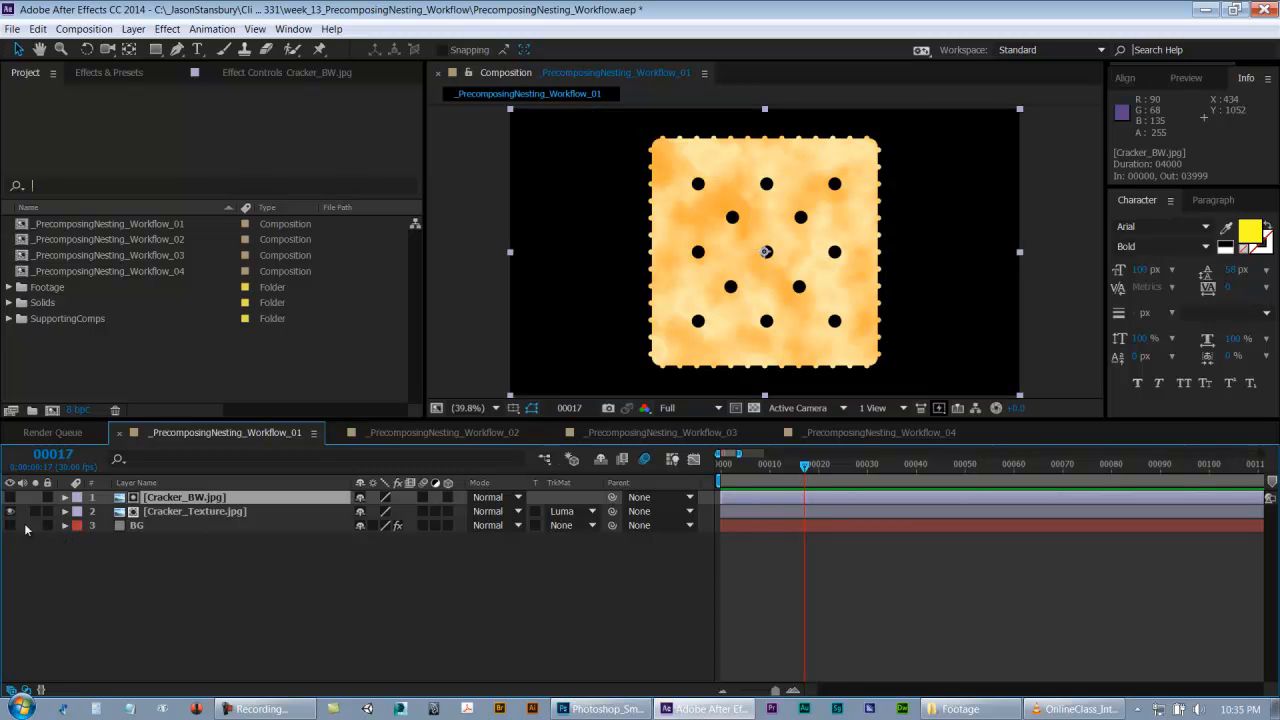
click(754, 408)
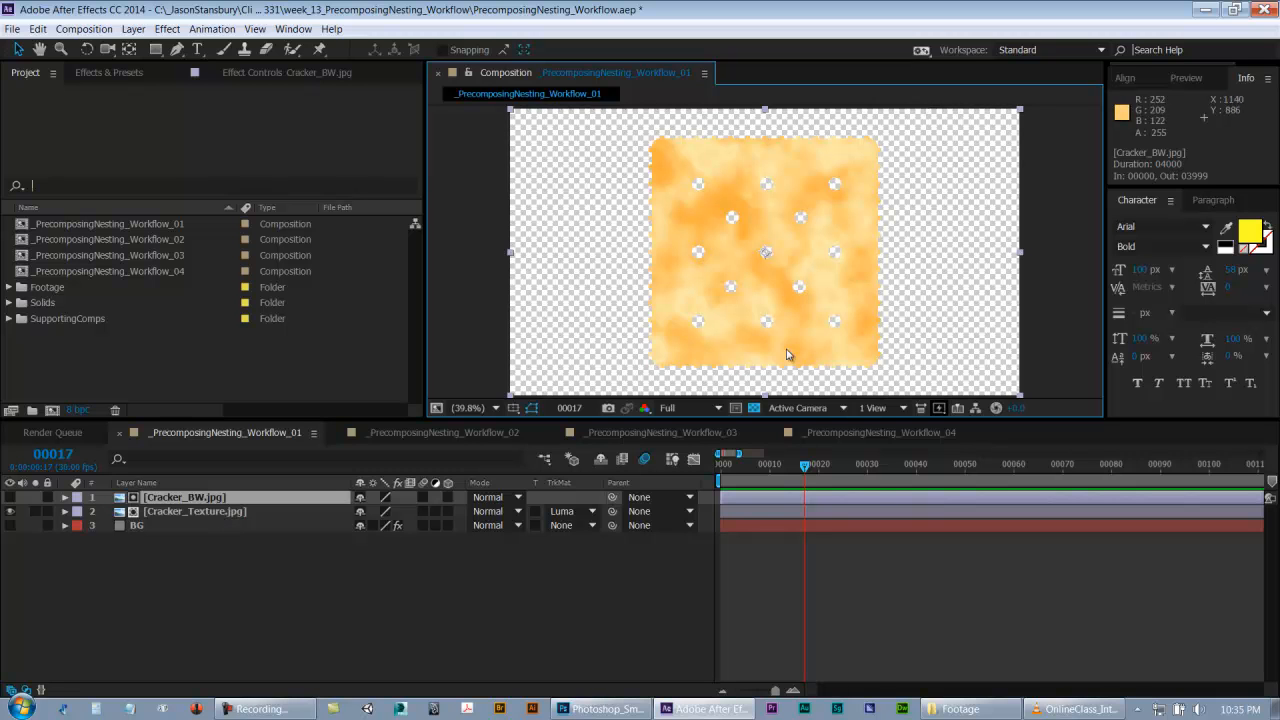
click(754, 408)
click(11, 526)
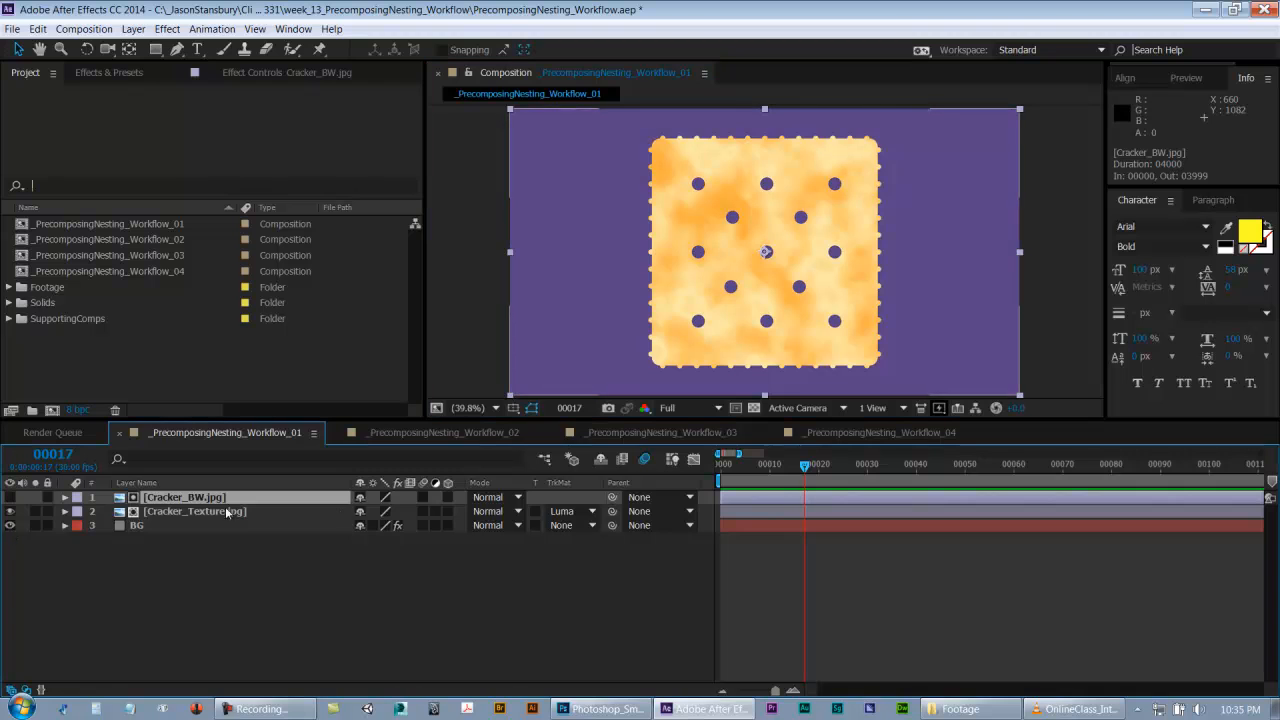
- Inspect the BG, Cracker_Texture.jpg and Cracker_BW.jpg layers with the playhead at frame 14, ending on Cracker_Texture.jpg
click(129, 526)
drag(805, 465, 789, 465)
click(187, 513)
click(200, 499)
click(270, 512)
click(246, 499)
click(250, 512)
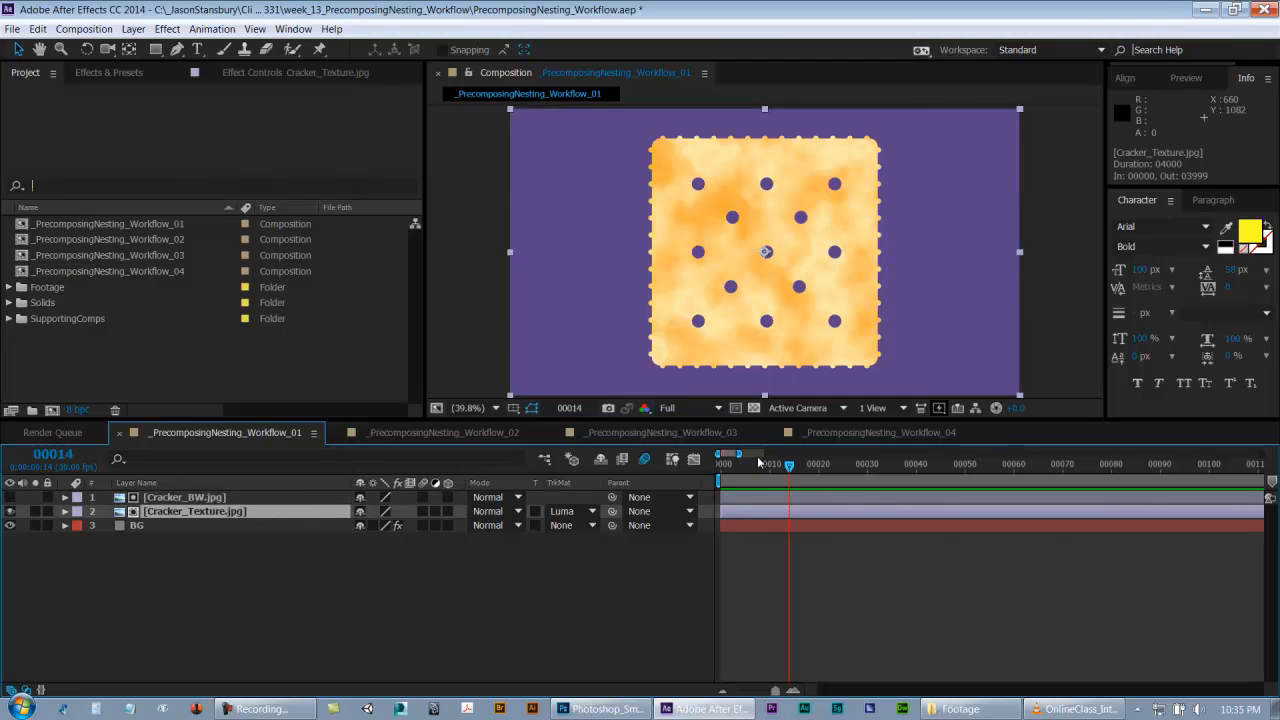
- Keyframe the opacity of Cracker_Texture.jpg at frame 0 and copy that keyframe to frame 20
drag(787, 466, 722, 468)
key(t)
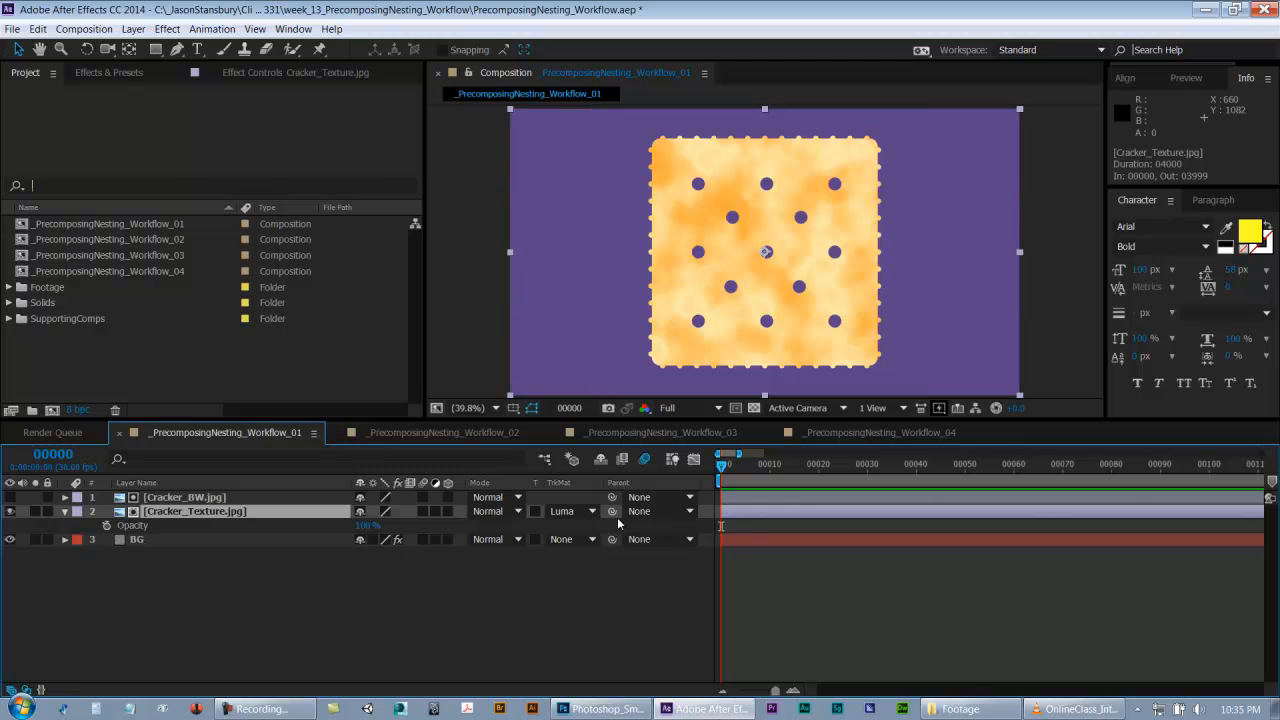
click(107, 525)
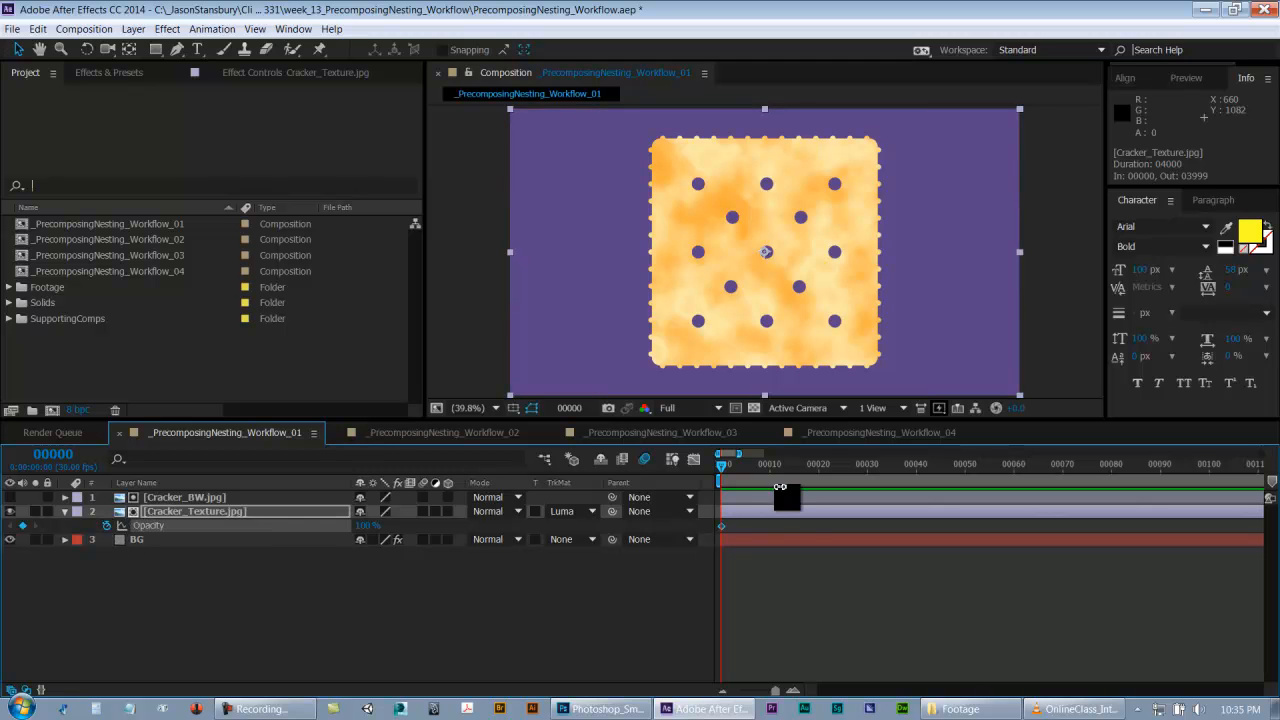
click(818, 468)
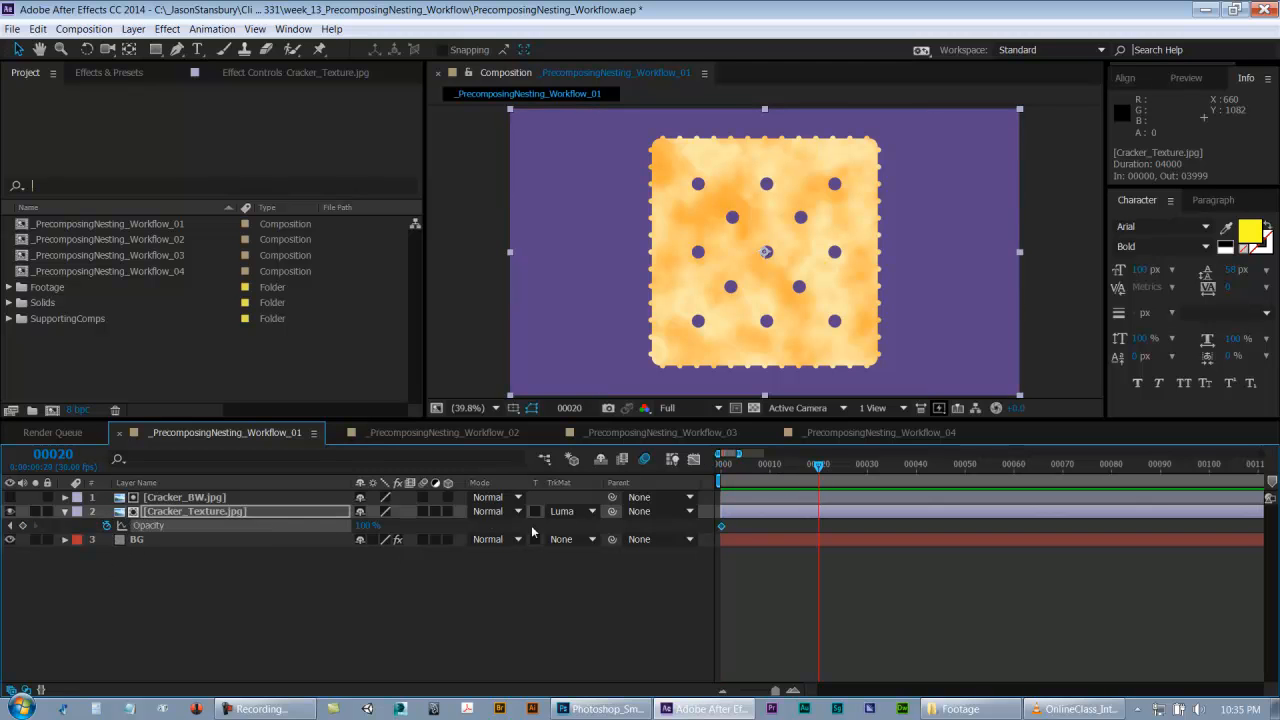
drag(742, 529, 688, 532)
key(ctrl+c)
key(ctrl+v)
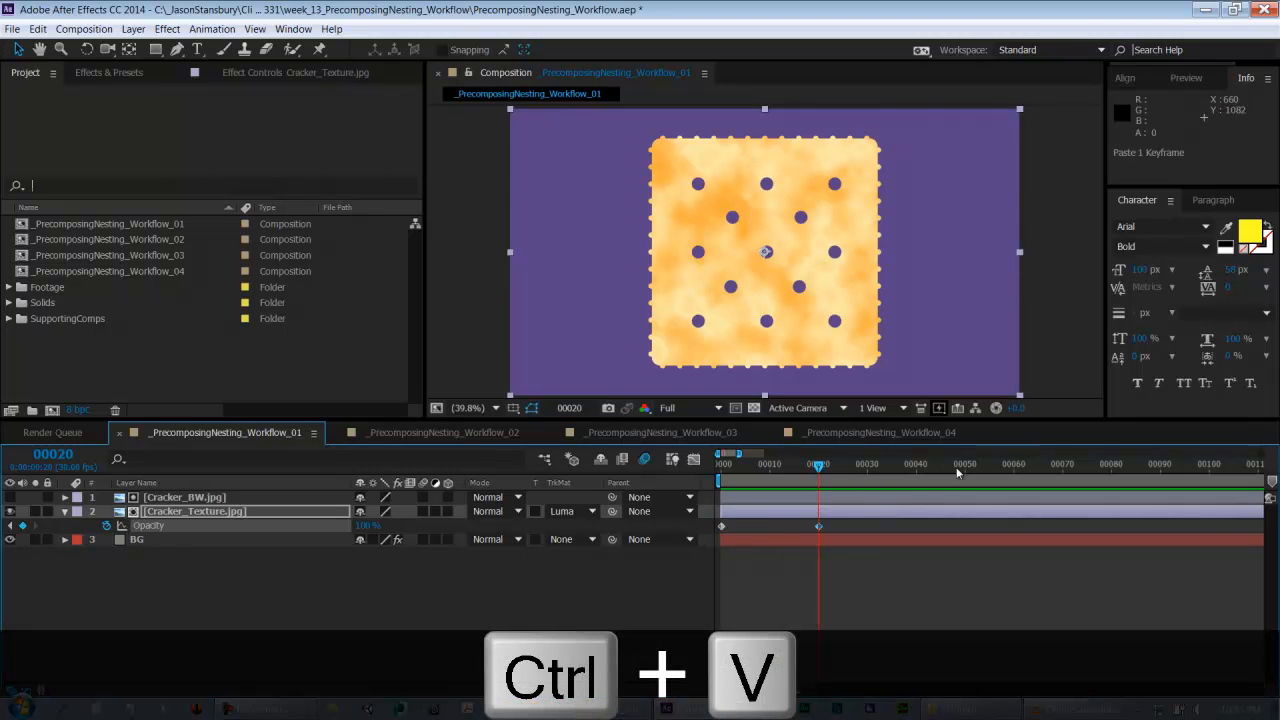
- Paste copies of the Cracker_Texture.jpg opacity keyframe at frames 50 and 70
click(818, 526)
key(ctrl+c)
key(ctrl+v)
click(1064, 473)
key(ctrl+c)
key(ctrl+v)
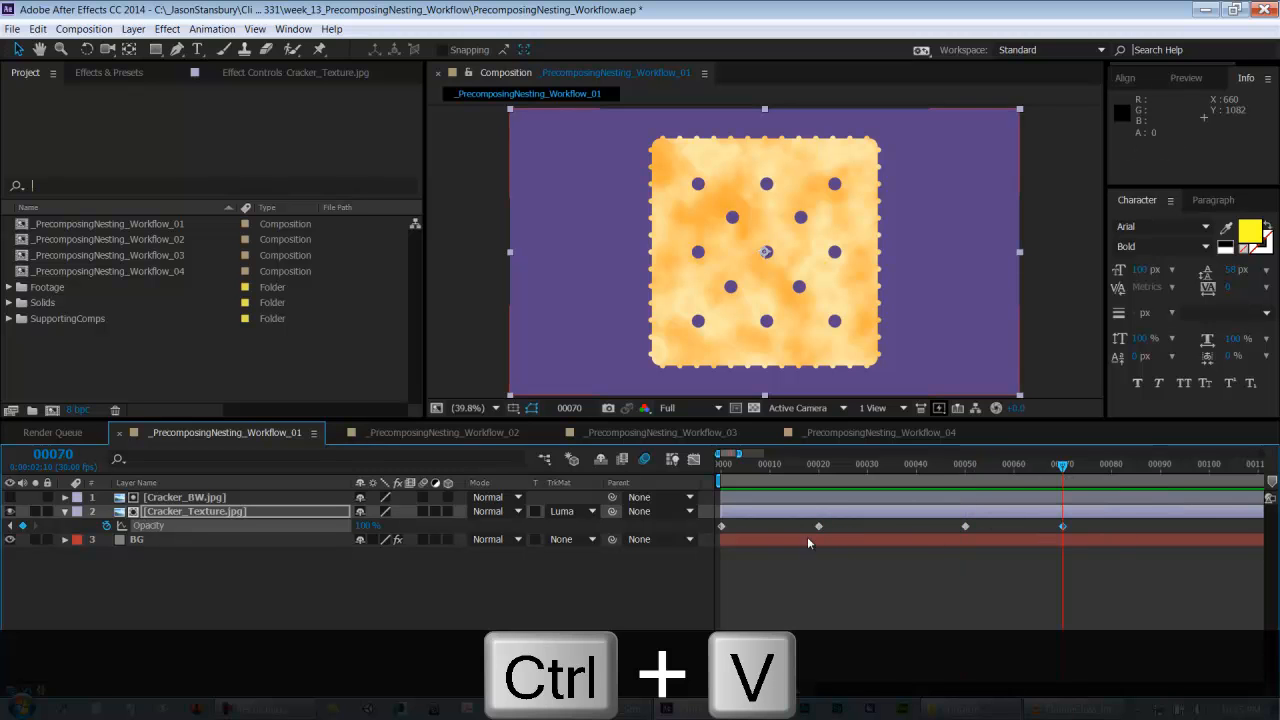
- Set the first and last opacity keyframes of Cracker_Texture.jpg to 0%
double_click(722, 527)
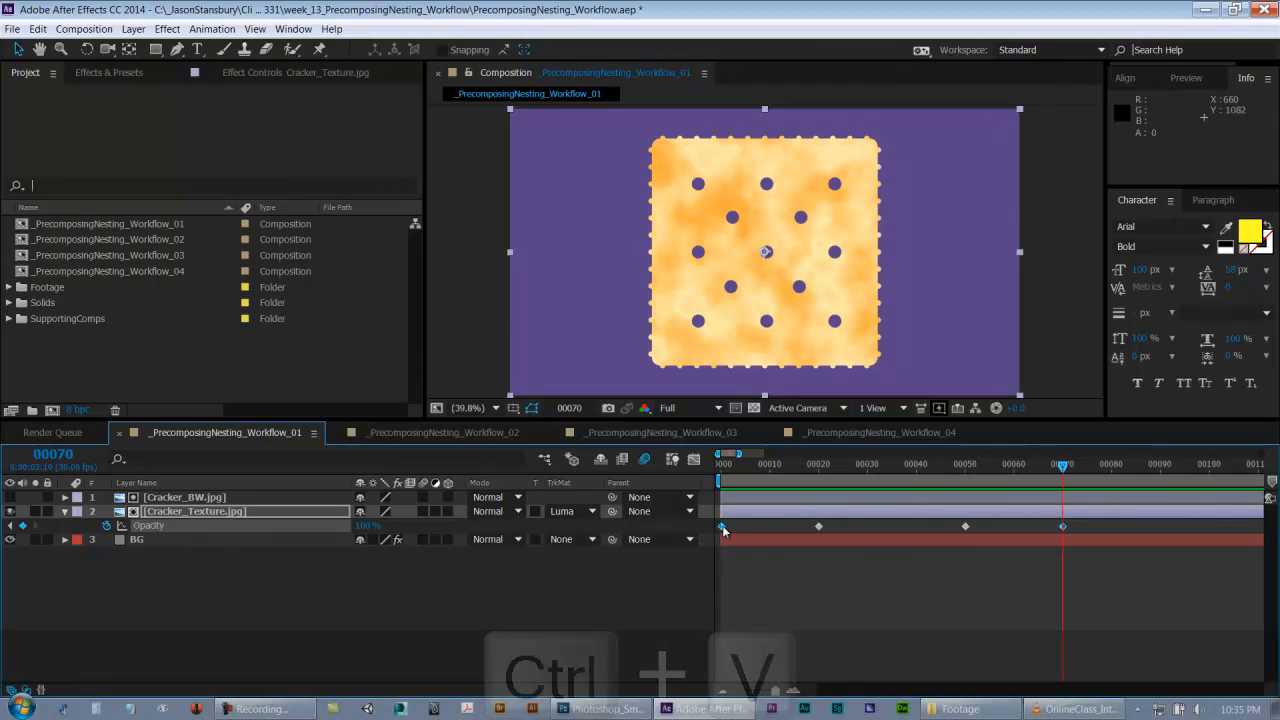
text(0)
key(Return)
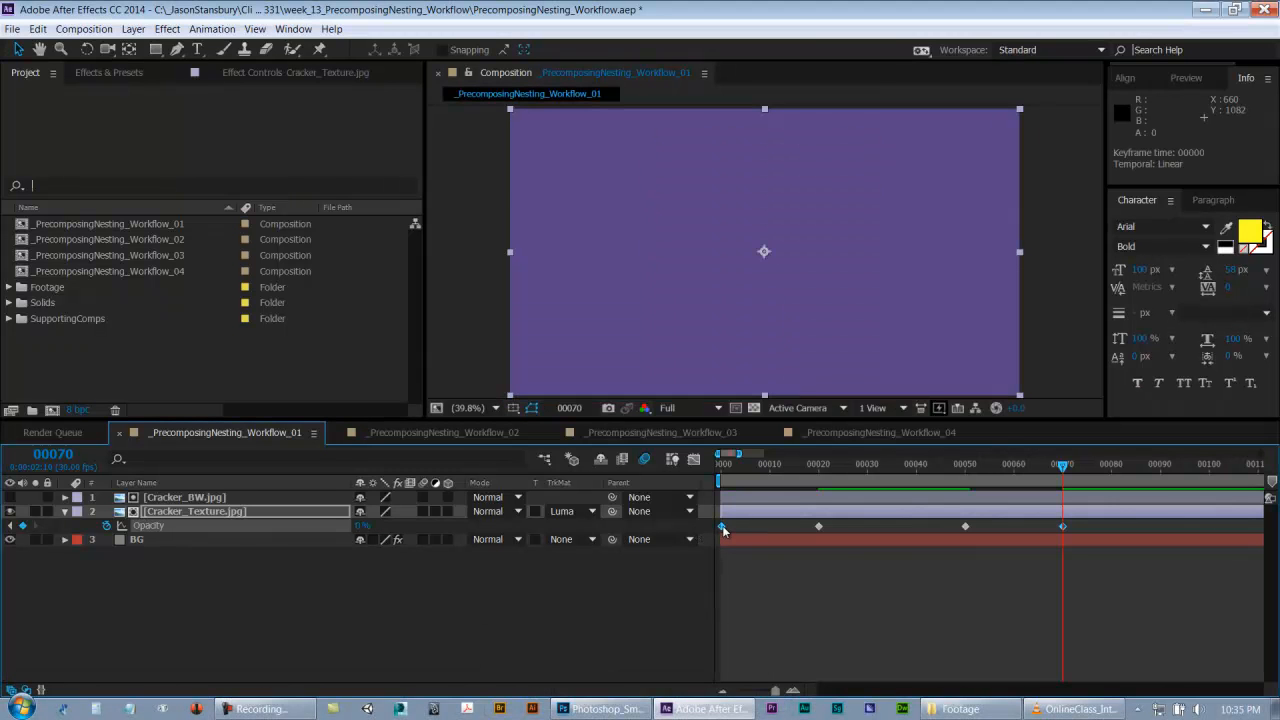
- Scrub the Cracker_Texture.jpg fade while comparing it with its matte layer Cracker_BW.jpg, ending at frame 31
drag(726, 470, 602, 499)
click(192, 498)
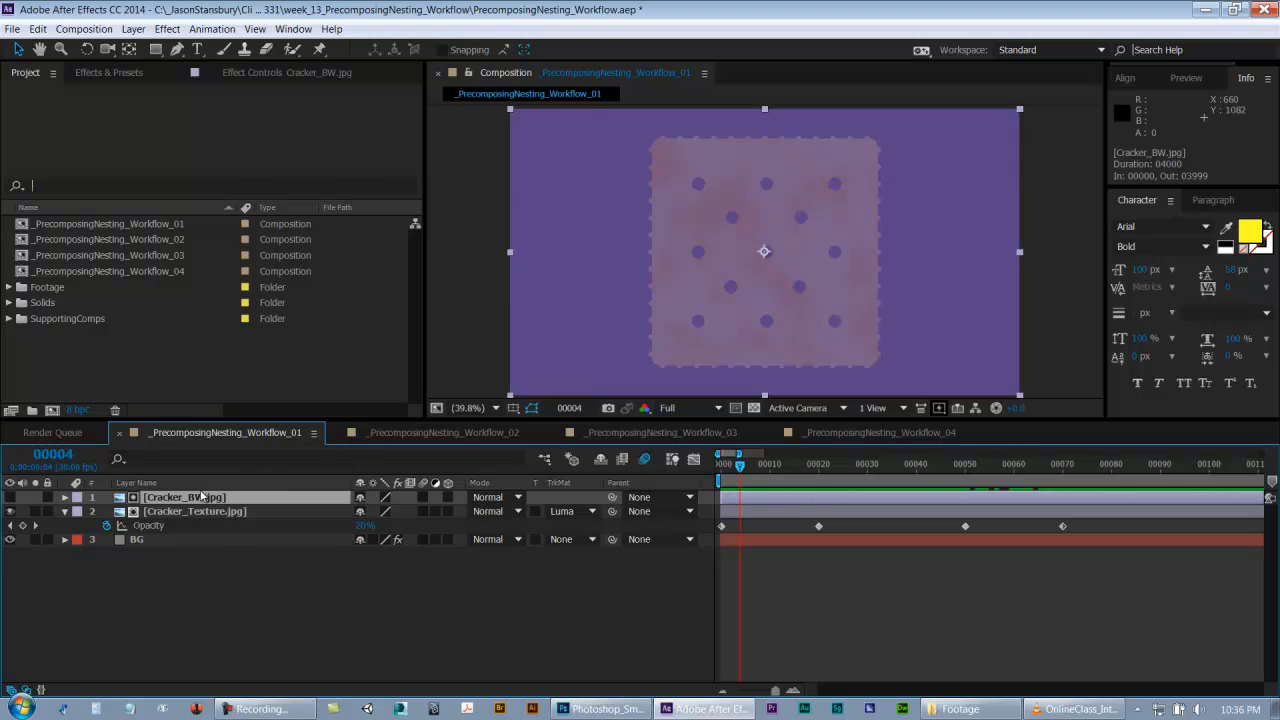
drag(766, 463, 641, 490)
click(187, 512)
click(193, 498)
click(873, 465)
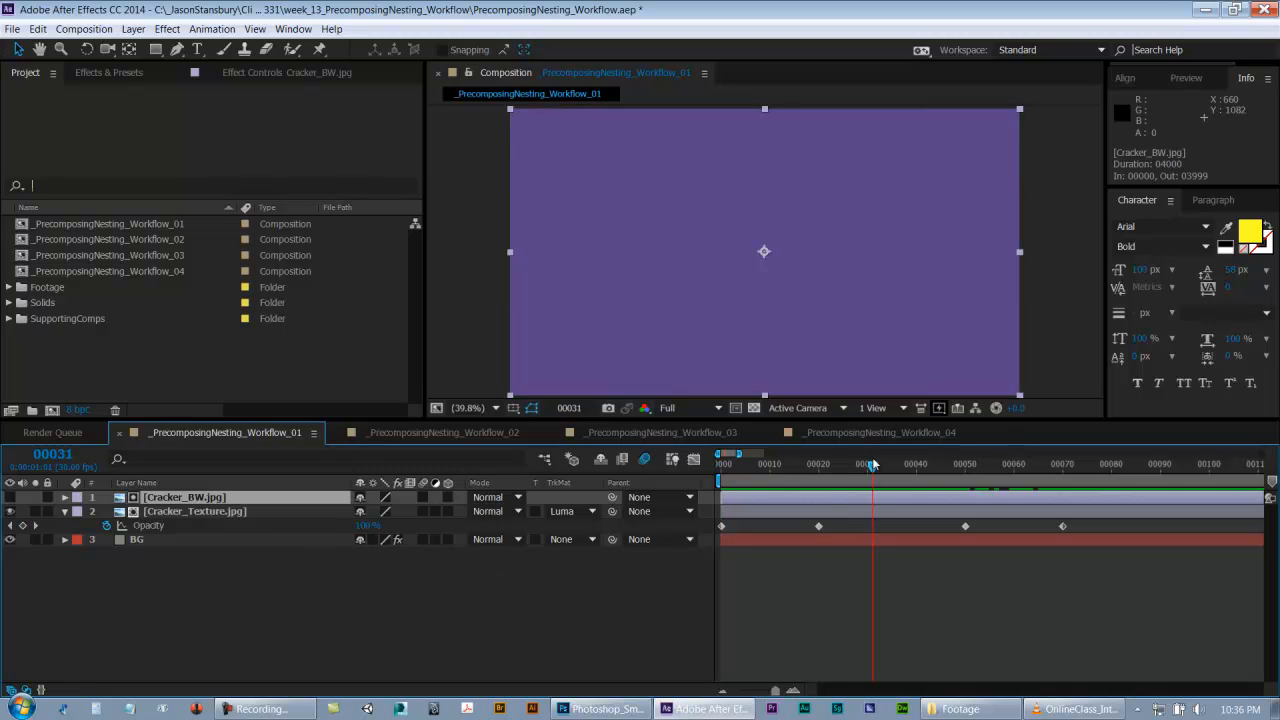
- Delete all four opacity keyframes from Cracker_Texture.jpg and return the playhead to frame 0
drag(834, 527, 651, 553)
key(Delete)
drag(929, 523, 1081, 534)
key(Delete)
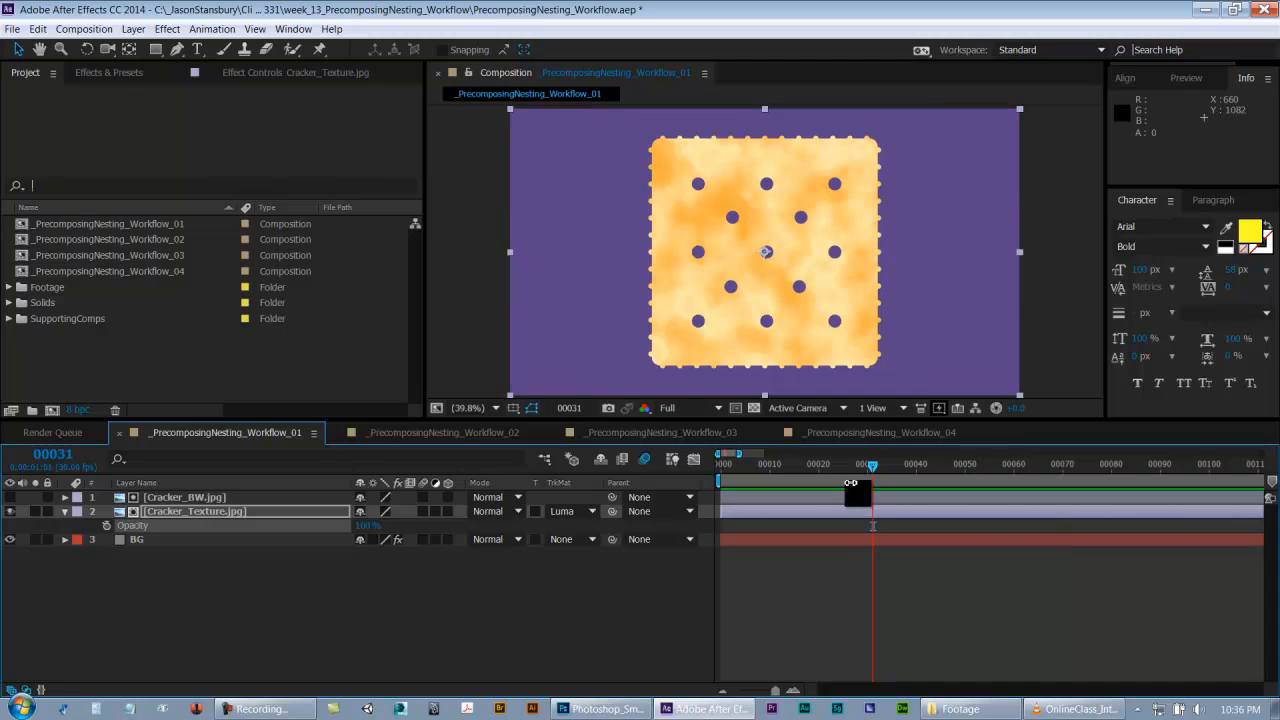
key(Home)
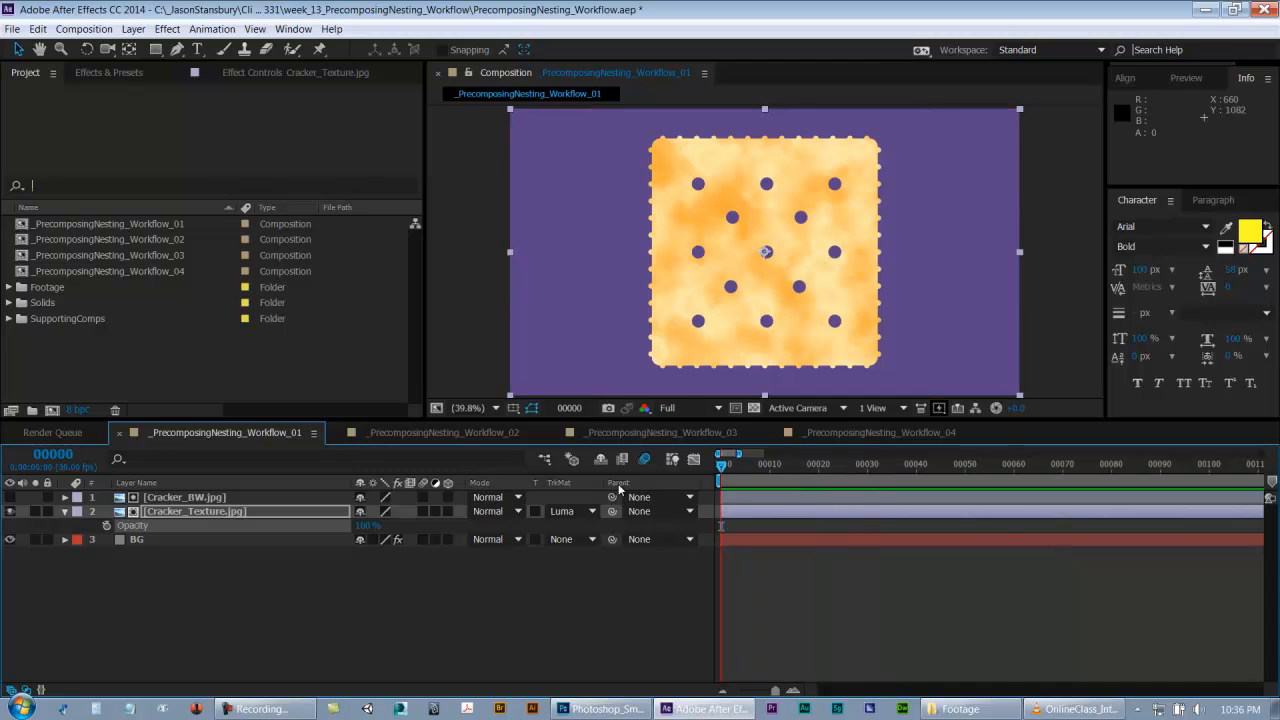
- Select both cracker layers, collapse their properties, try moving them together in the composition, and undo the move
click(218, 498)
shift+click(218, 511)
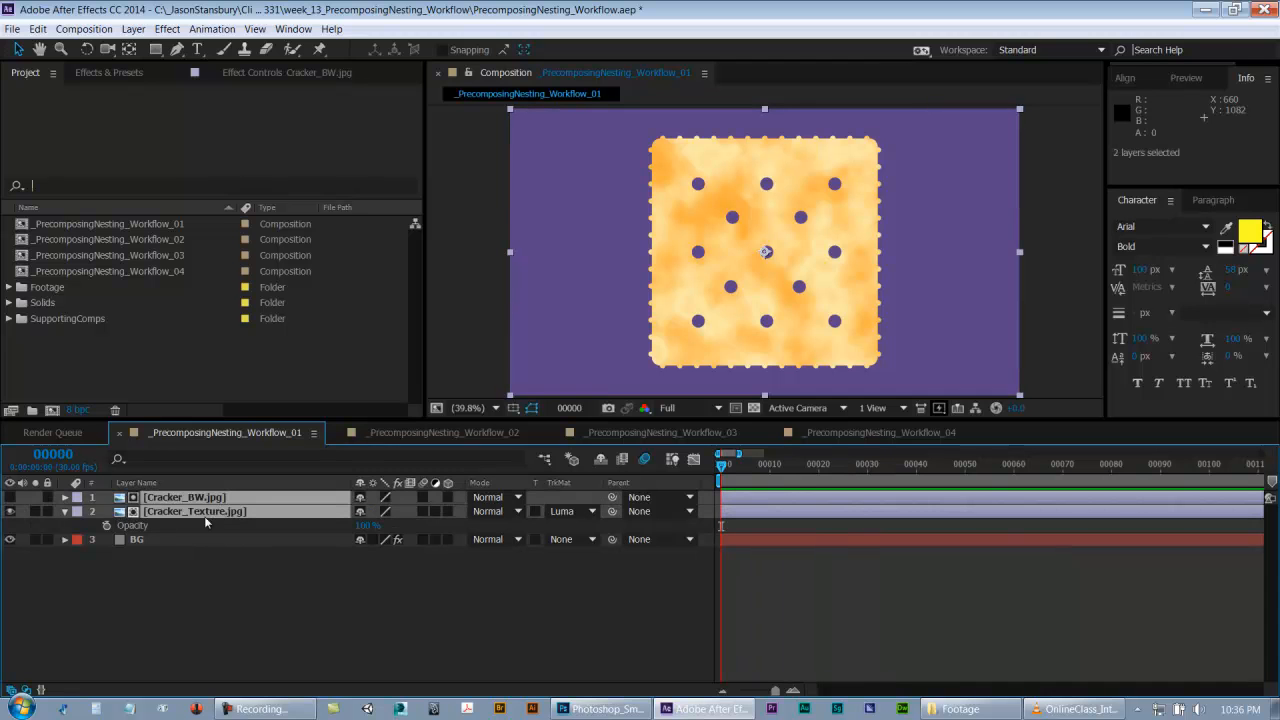
click(65, 512)
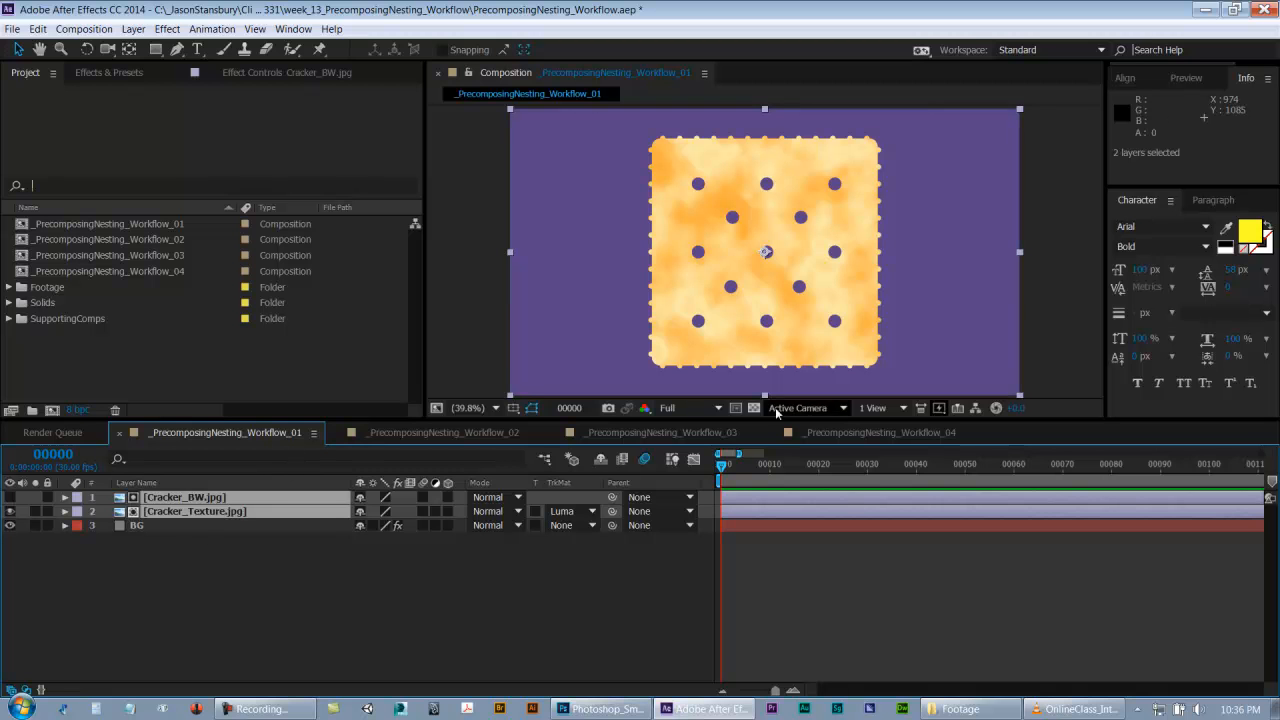
drag(770, 318, 975, 287)
key(ctrl+z)
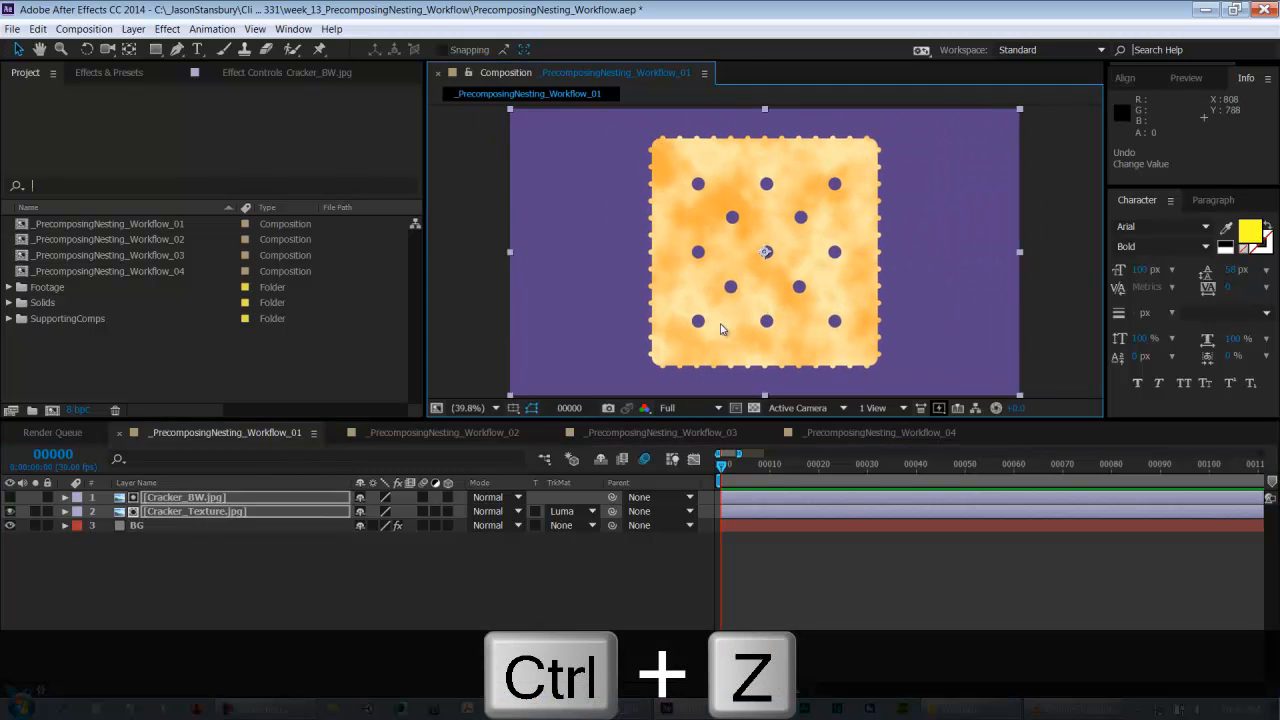
- Precompose Cracker_BW.jpg and Cracker_Texture.jpg as Comp_Cracker, moving all attributes into the new composition
click(272, 588)
click(207, 498)
shift+click(218, 511)
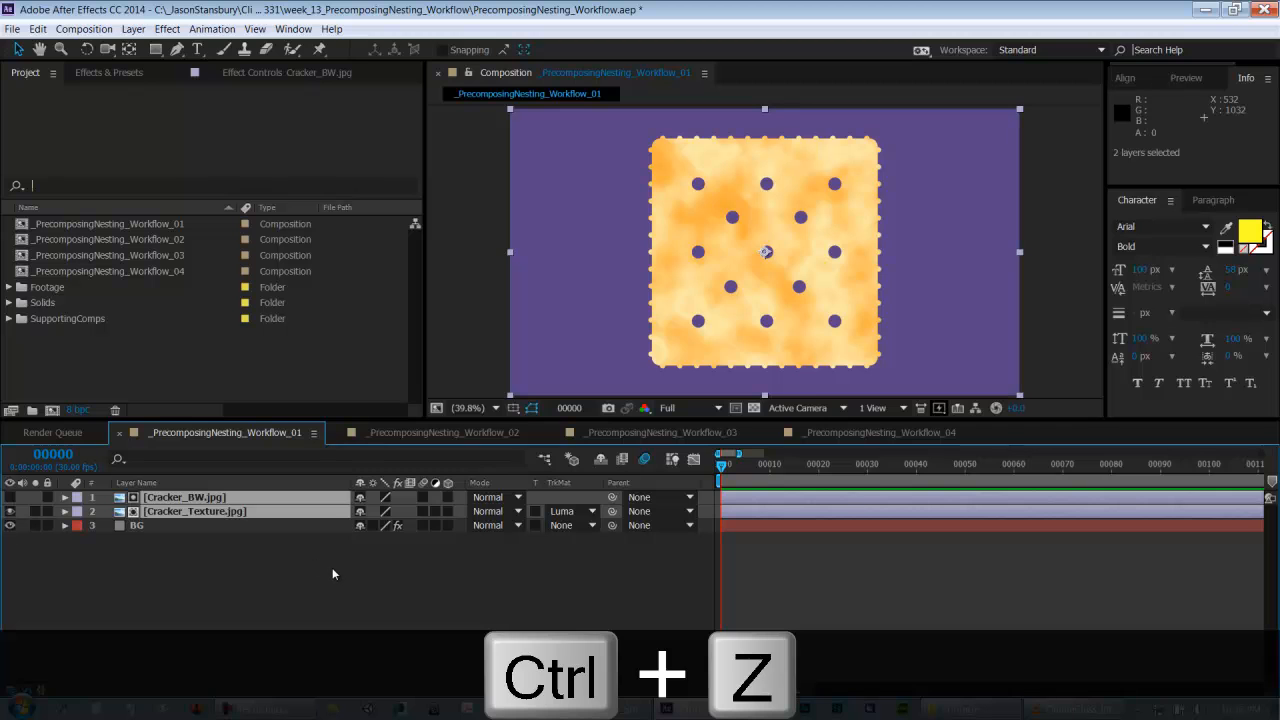
key(ctrl+shift+c)
text(Comp_Cracker)
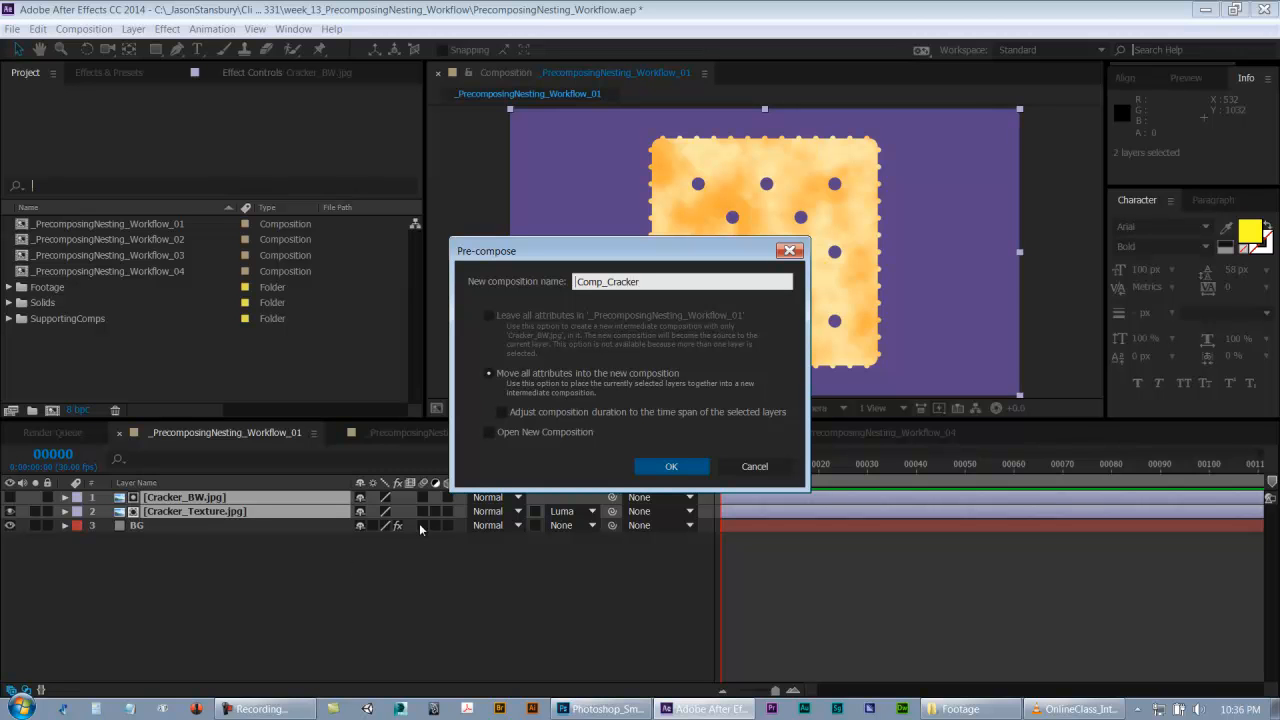
click(509, 378)
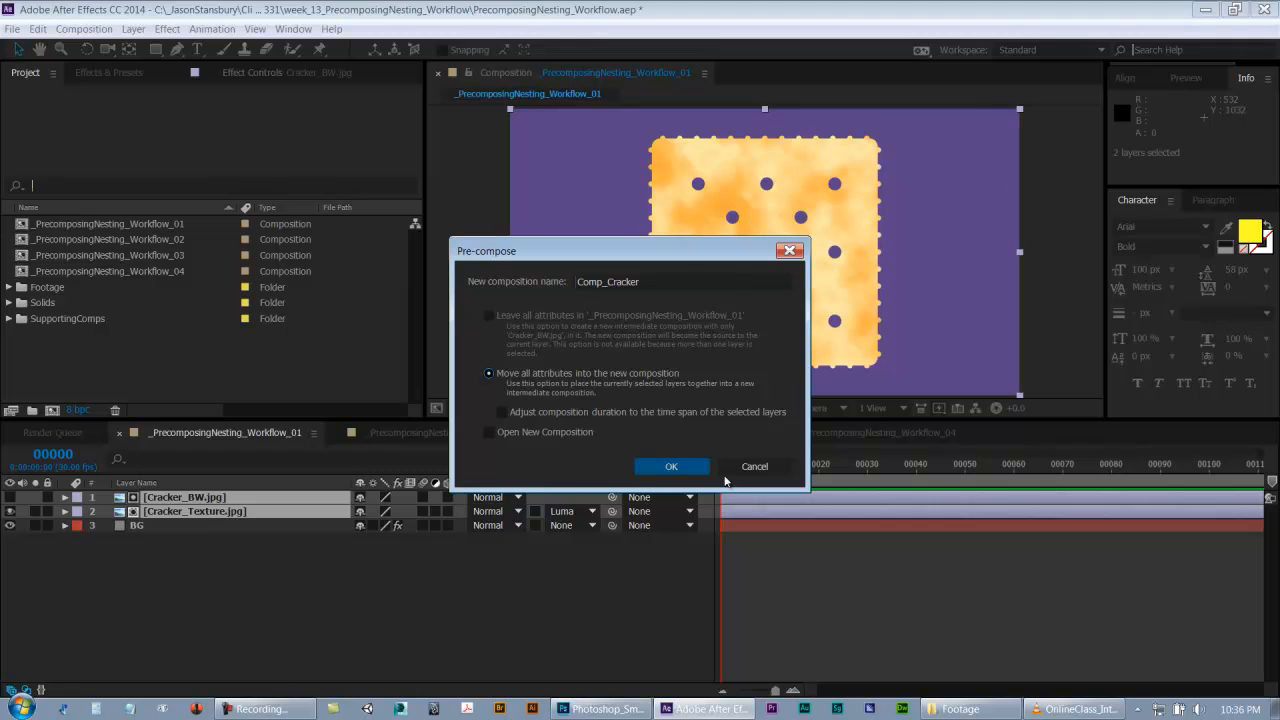
click(672, 466)
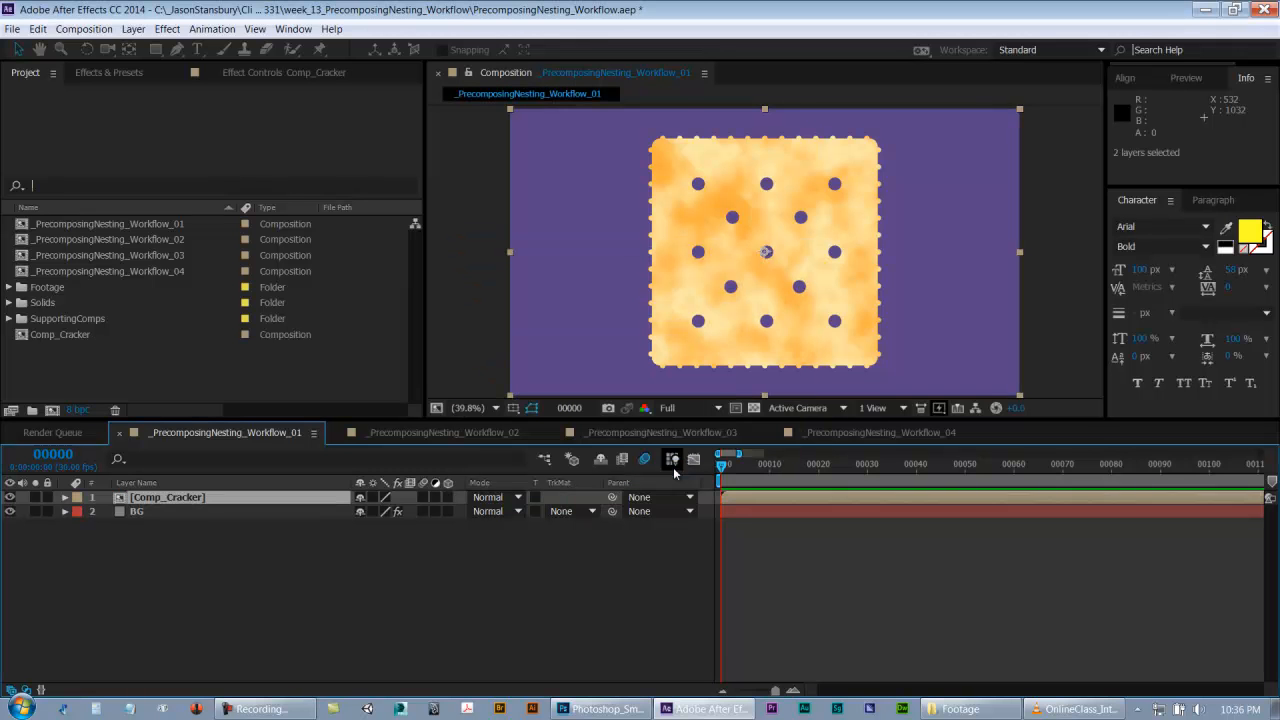
click(480, 558)
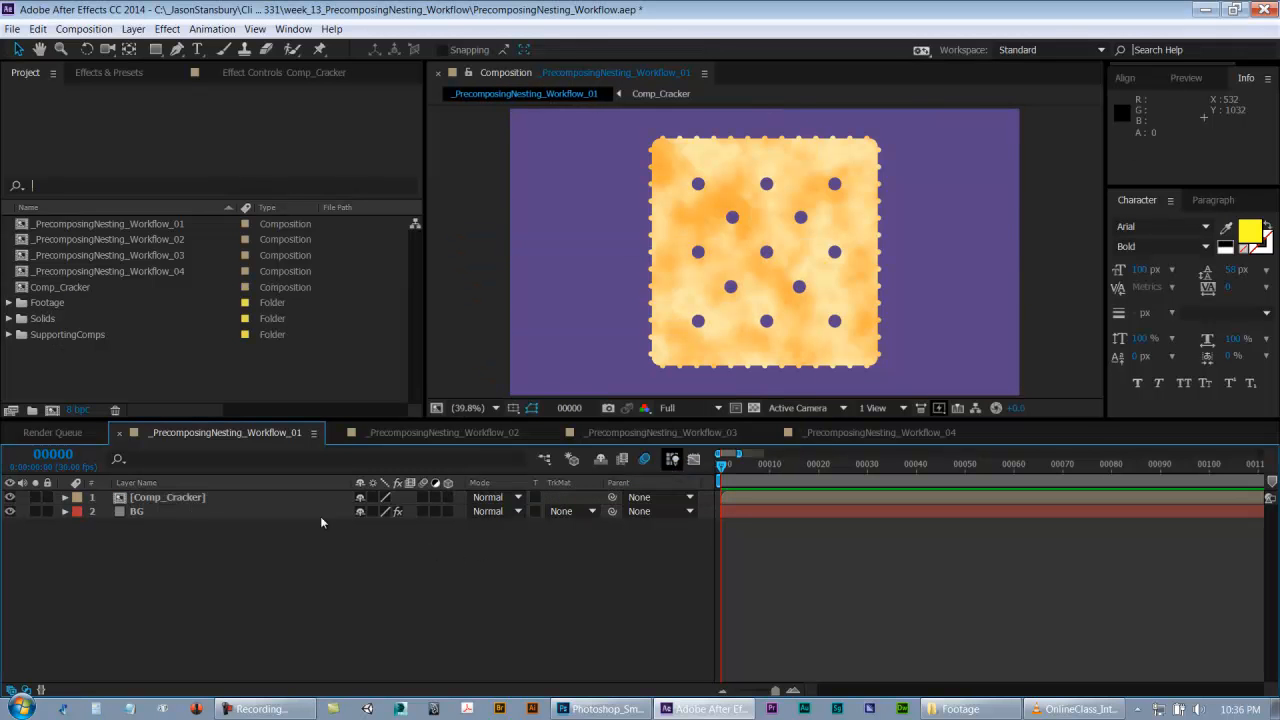
- Open Comp_Cracker to view its nested layers, close it, and return to _PrecomposingNesting_Workflow_01
click(153, 498)
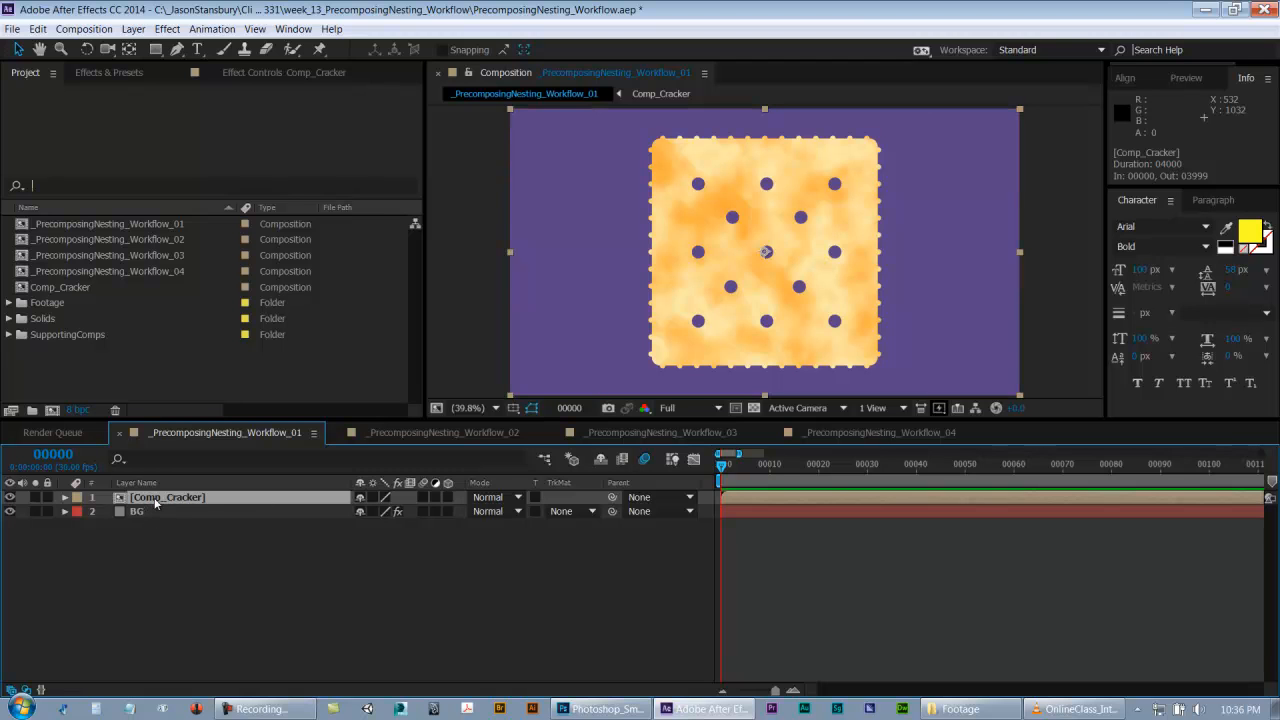
double_click(155, 500)
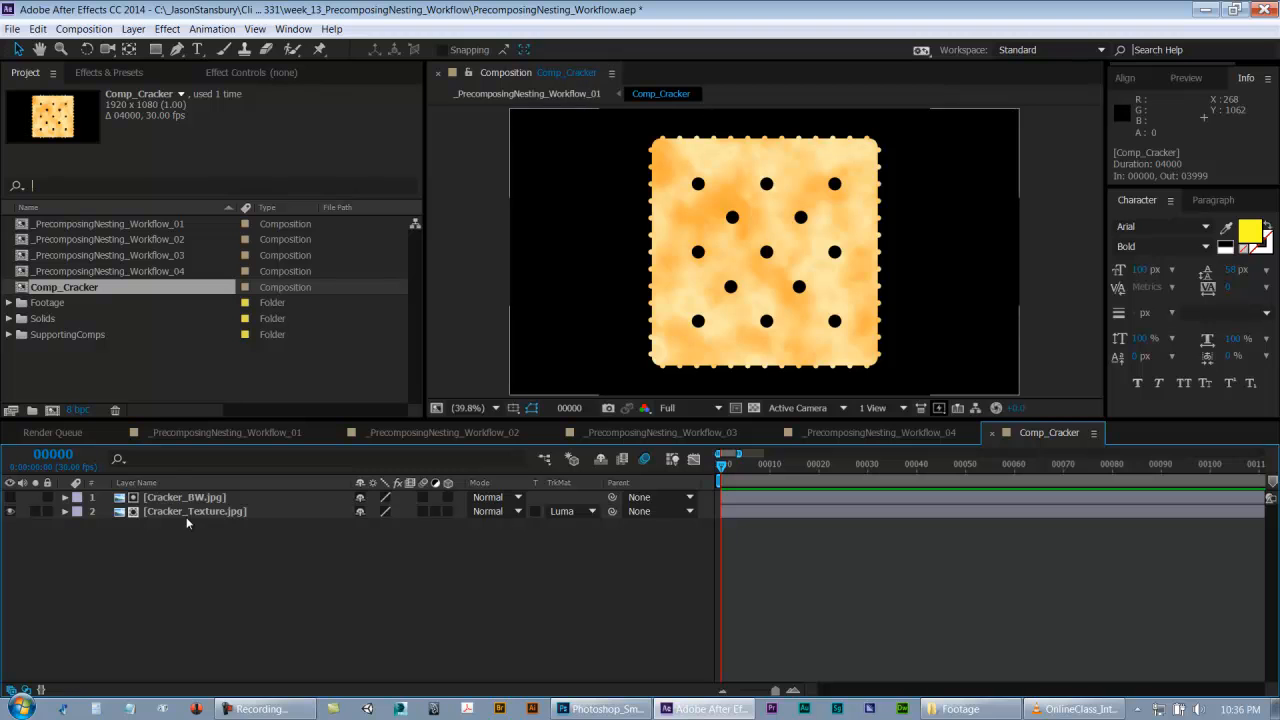
key(ctrl+w)
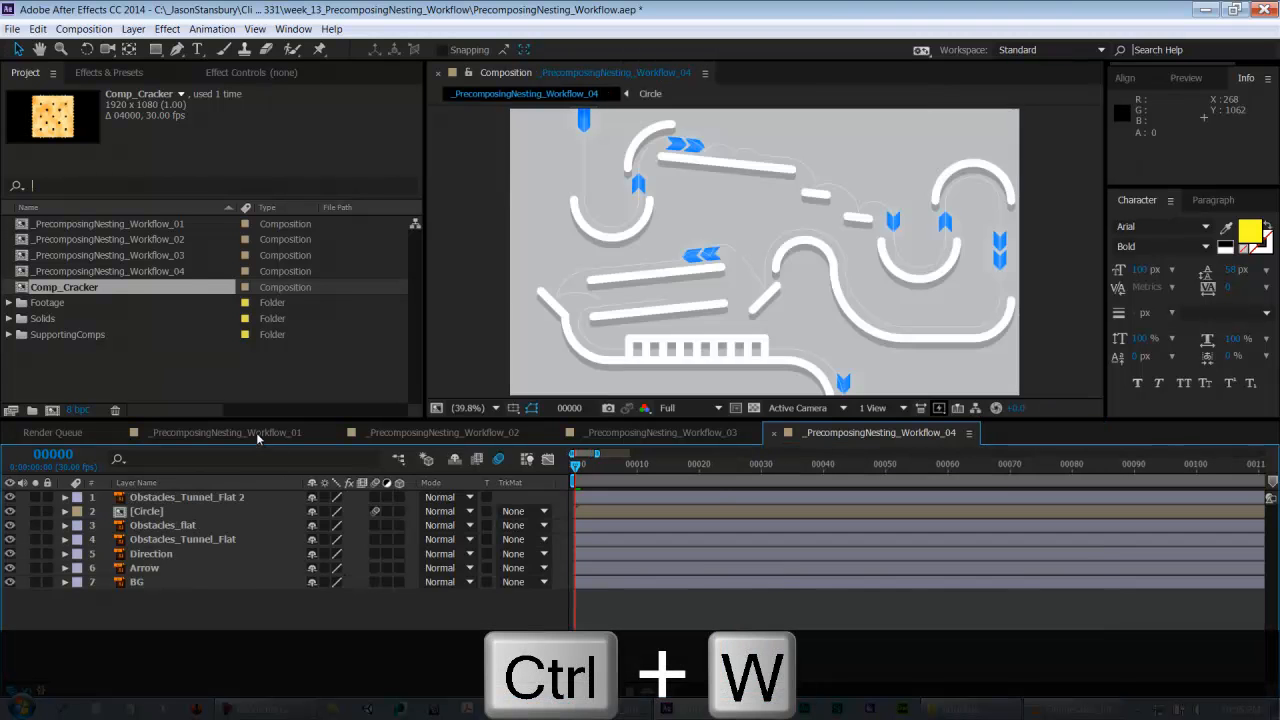
click(256, 432)
- Keyframe the opacity of the Comp_Cracker layer at frame 0 and copy that keyframe to frame 20
click(177, 534)
click(171, 503)
key(t)
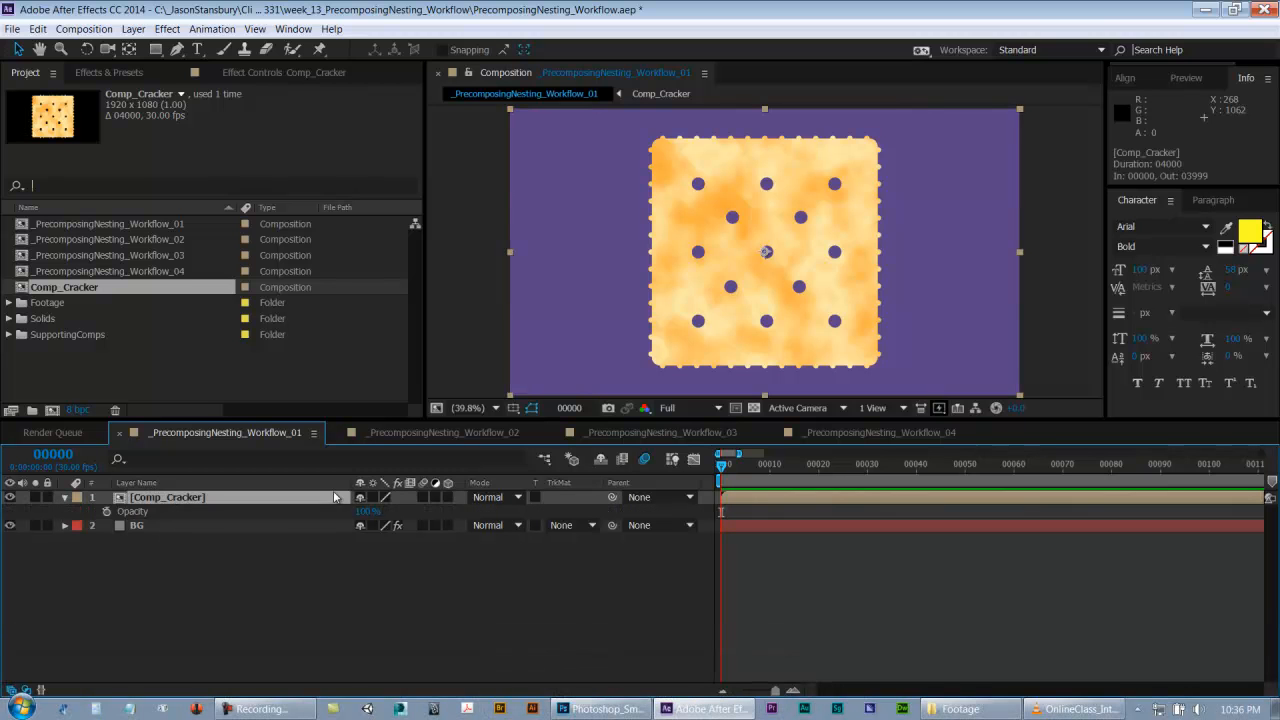
click(106, 511)
click(819, 470)
key(ctrl+c)
key(ctrl+v)
- Paste copies of the Comp_Cracker opacity keyframe at frames 40 and 60
click(916, 470)
key(ctrl+v)
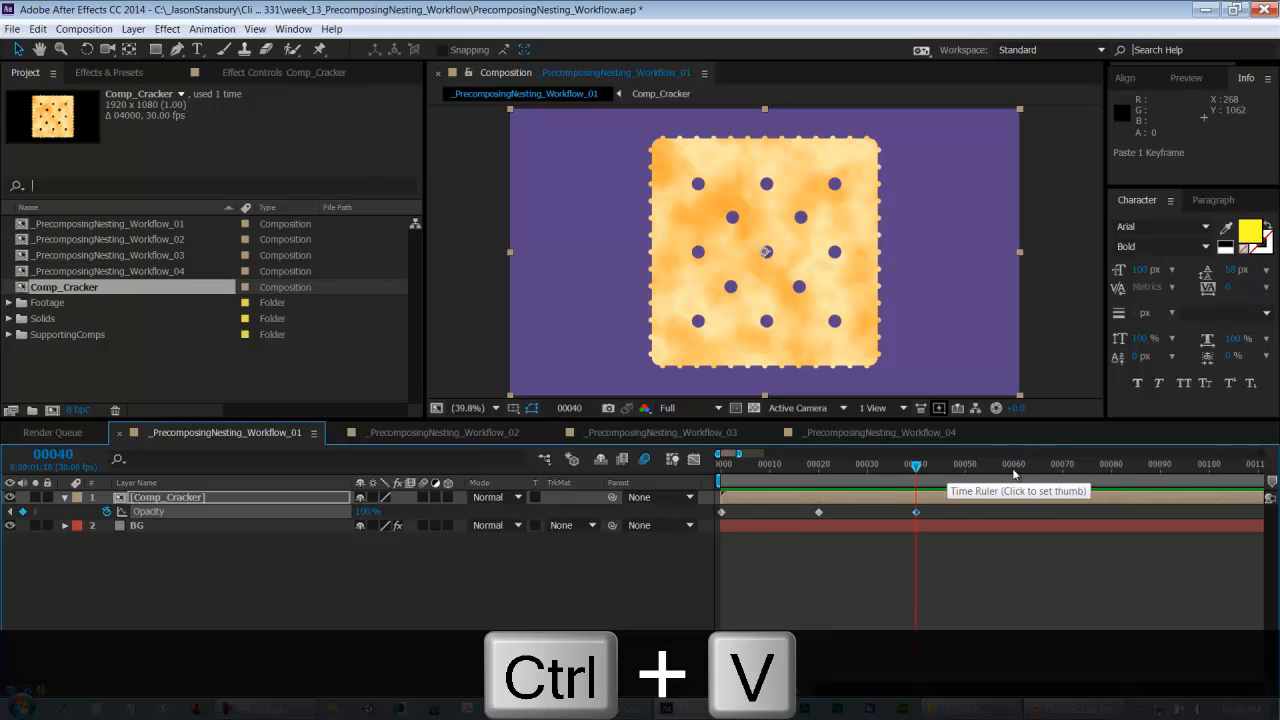
click(1013, 470)
key(ctrl+c)
key(ctrl+v)
- Set the Comp_Cracker opacity keyframes at frames 0 and 60 to 0%
drag(994, 511, 1058, 528)
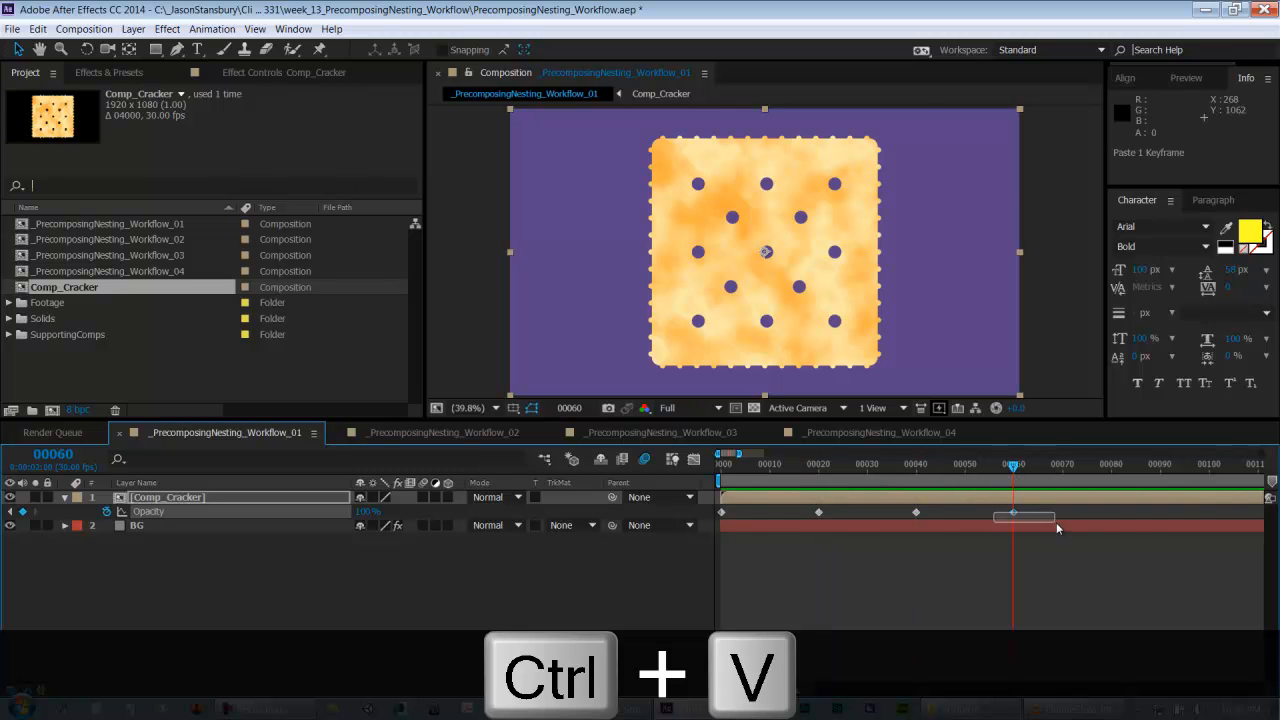
double_click(722, 512)
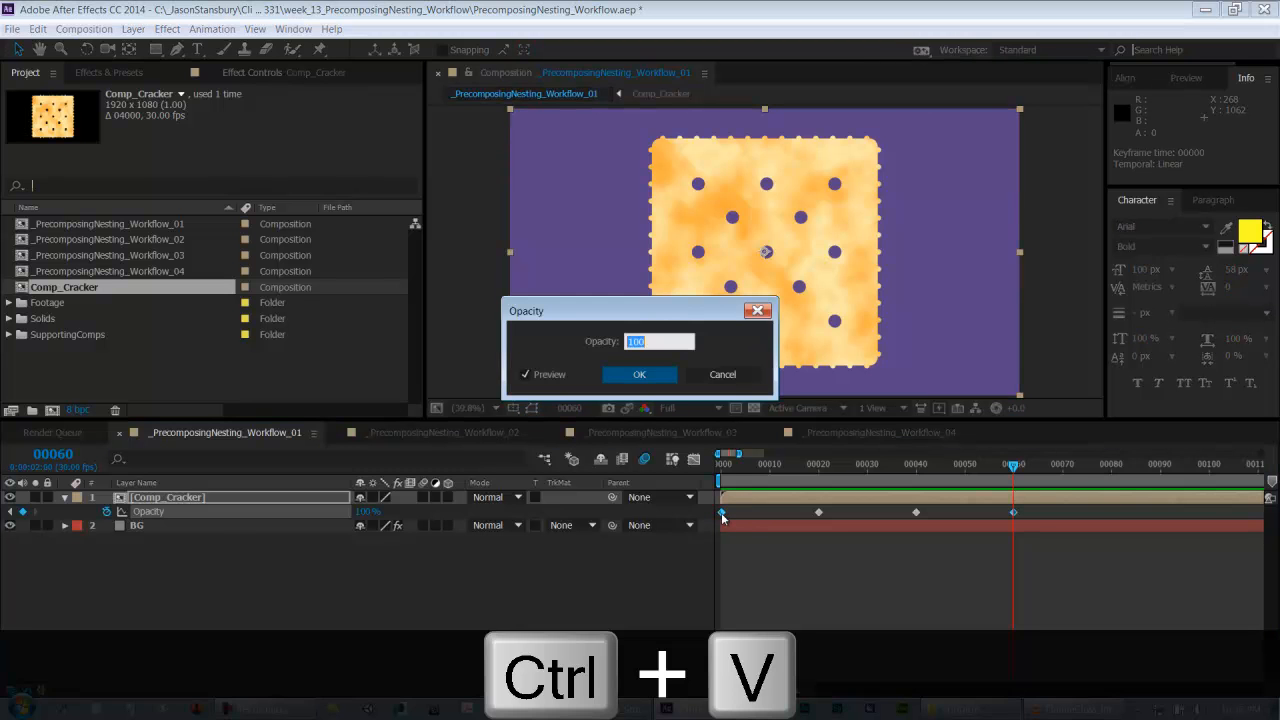
text(0)
key(Return)
- Scrub the Comp_Cracker fade from frame 0 to frame 60, and leave the playhead at frame 14
click(735, 464)
drag(722, 466, 1013, 482)
click(1015, 488)
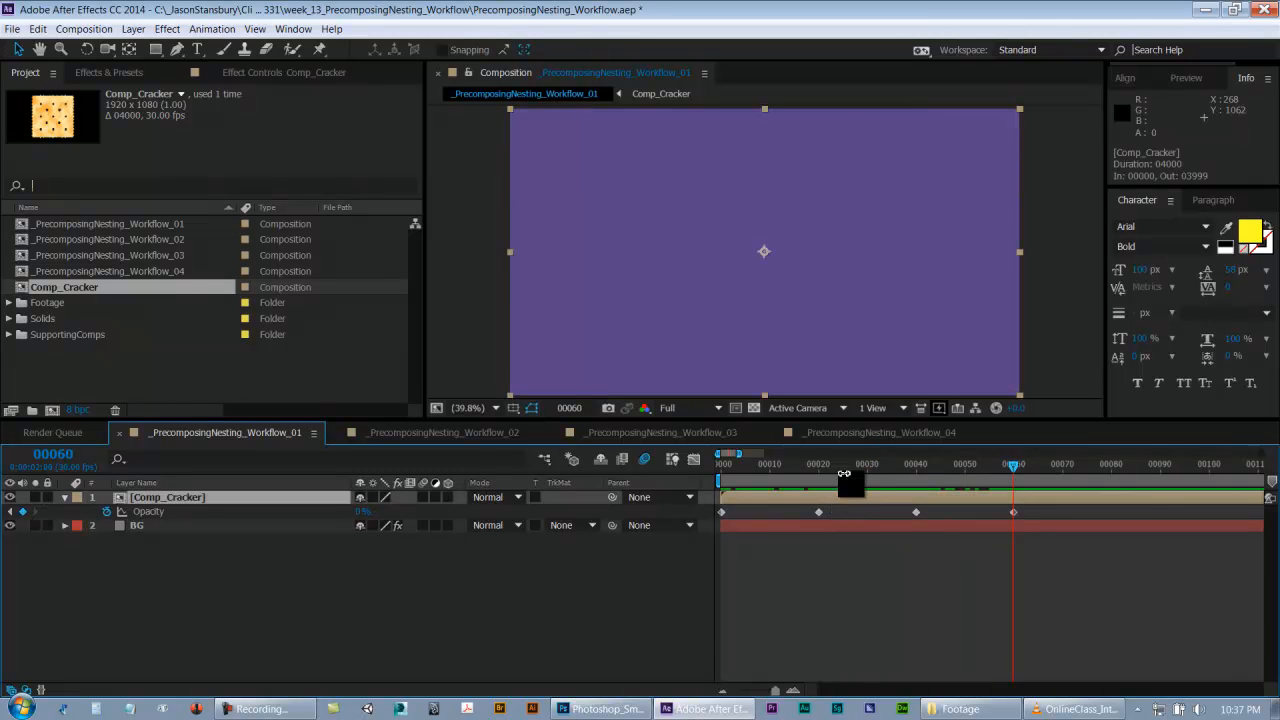
click(789, 466)
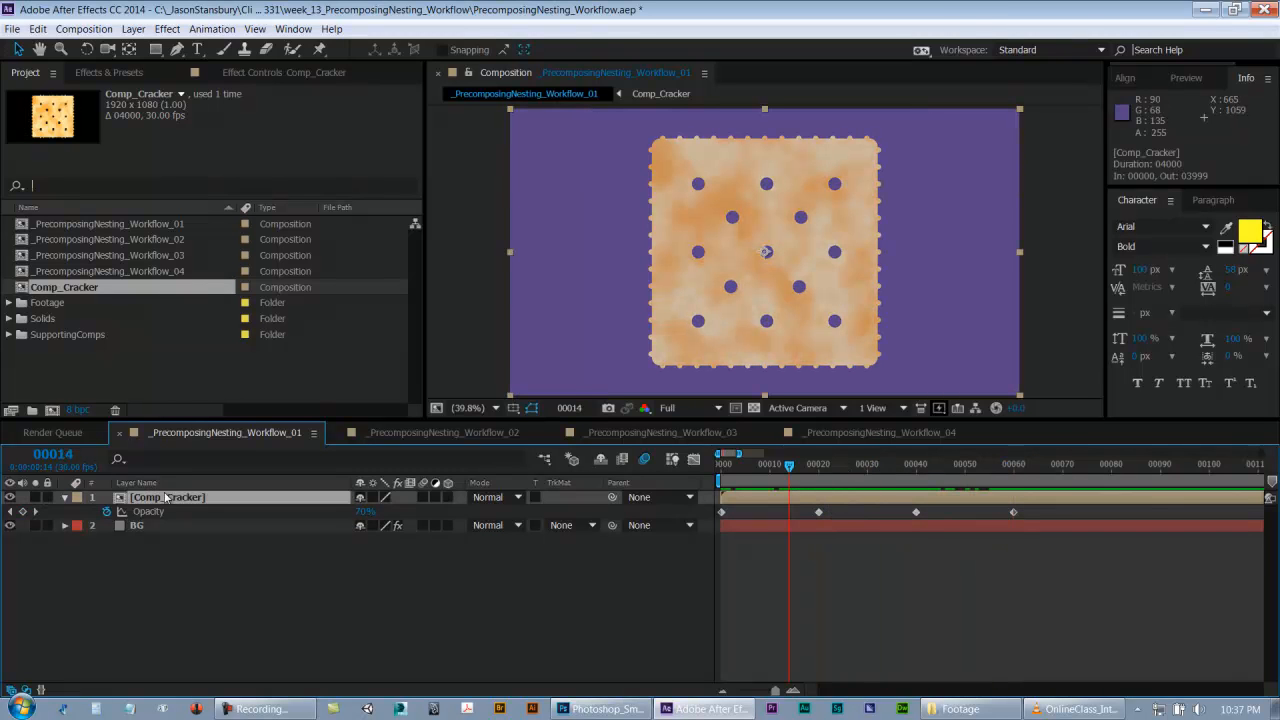
- Collapse the Comp_Cracker layer's properties, deselect the layer and save the project
click(65, 497)
click(129, 557)
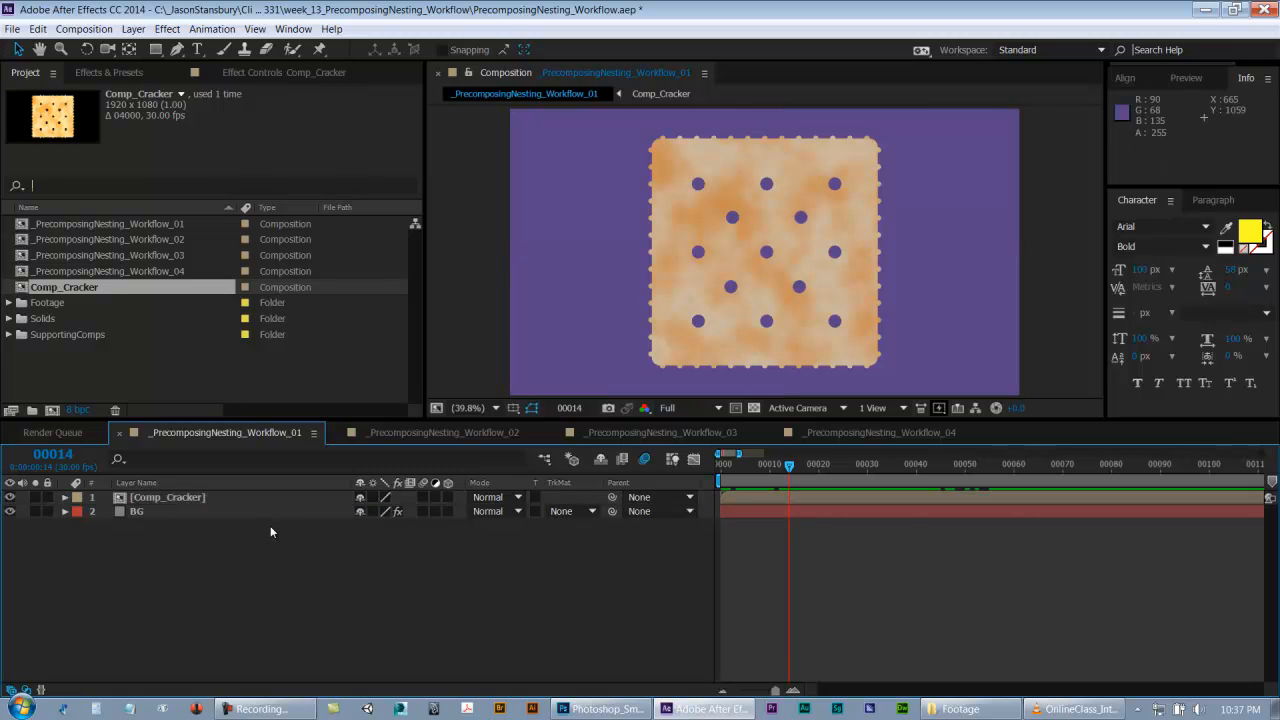
key(ctrl+s)
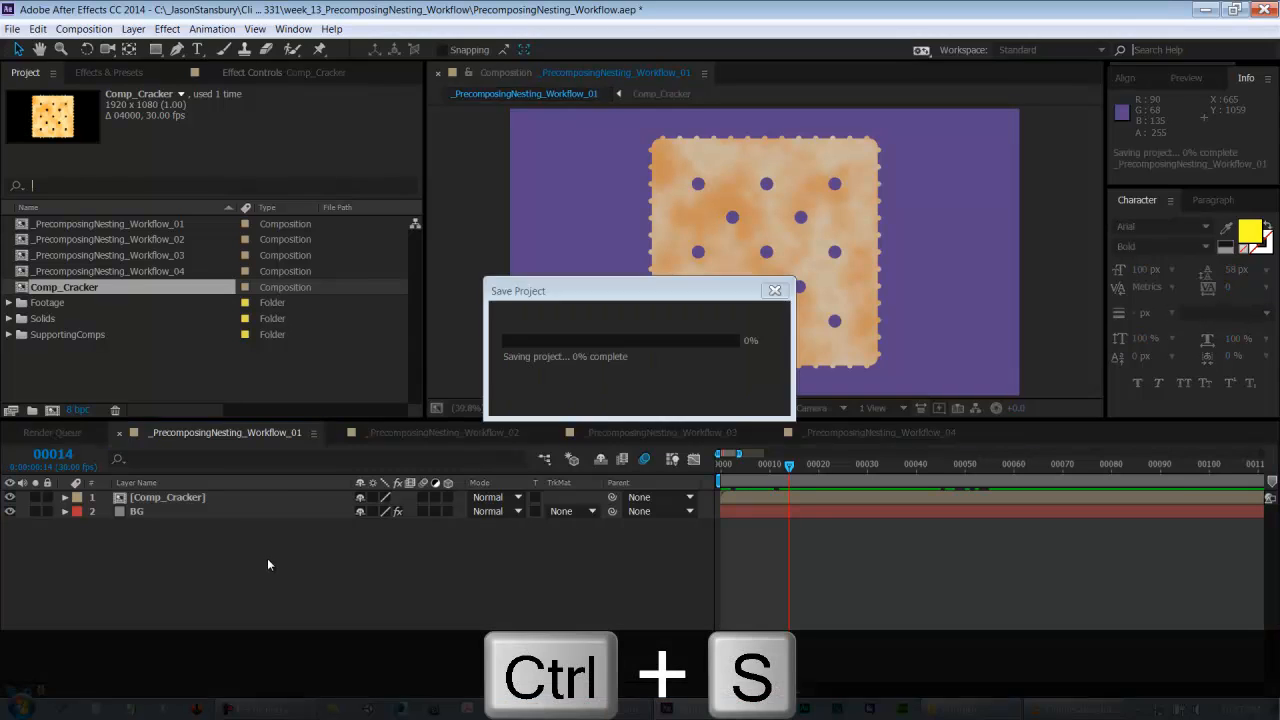
- Move the Comp_Cracker composition into the SupportingComps folder
click(47, 293)
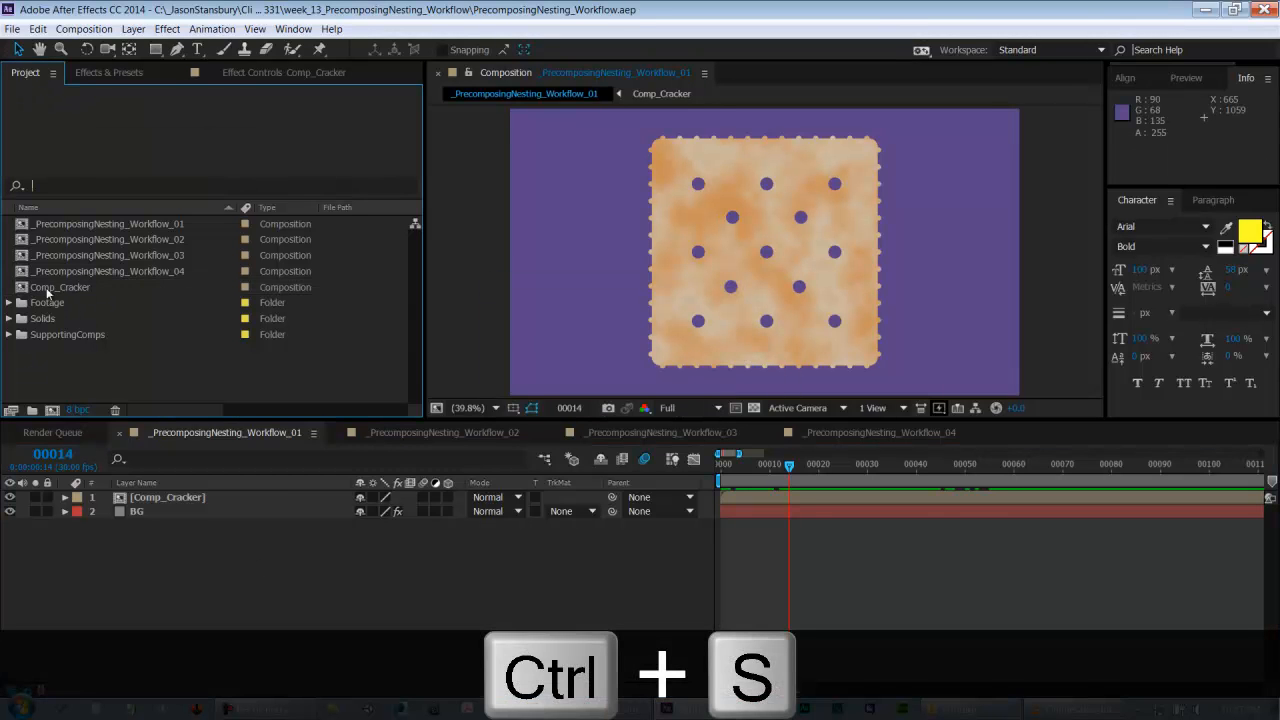
drag(52, 286, 46, 334)
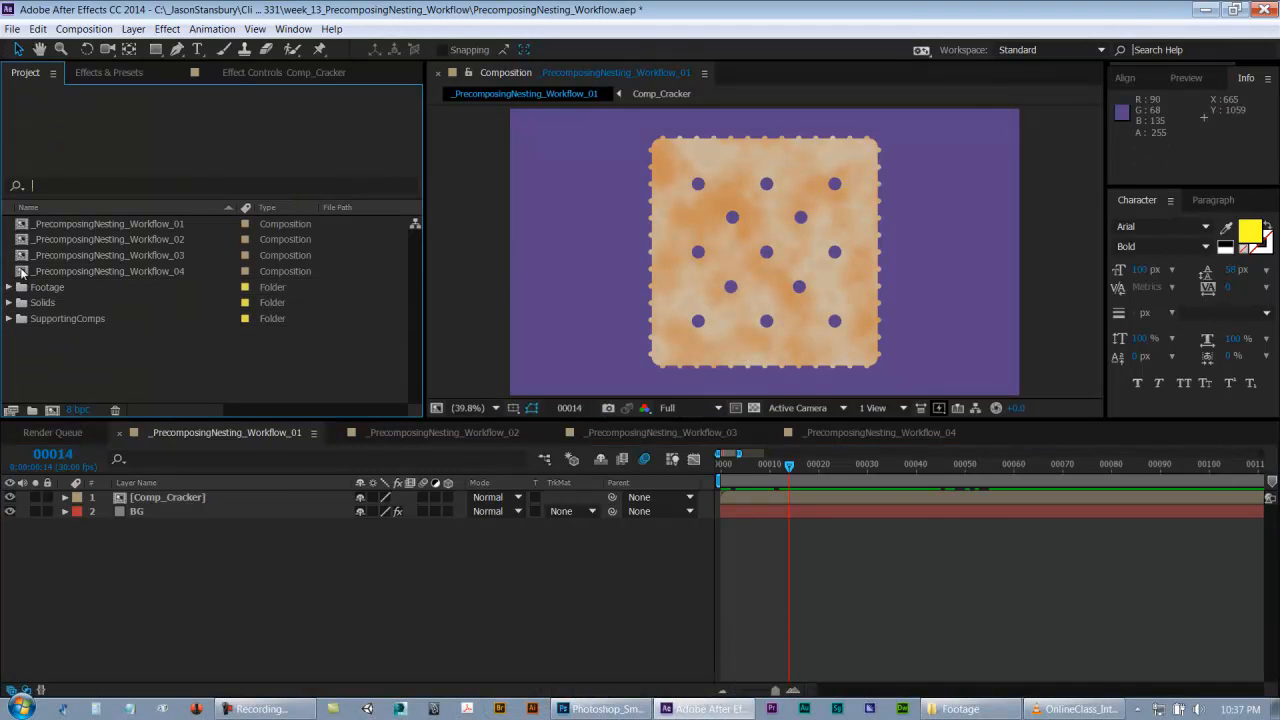
click(404, 459)
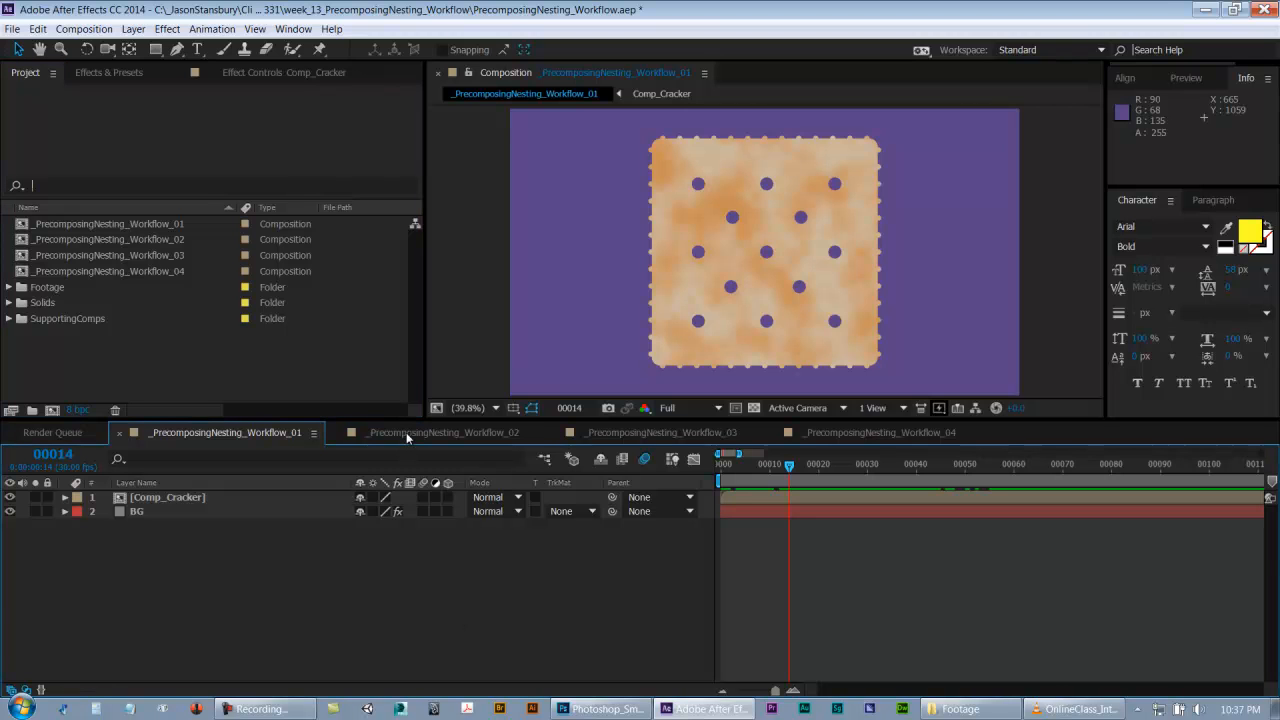
- Open the _PrecomposingNesting_Workflow_02 composition, set its preview resolution to Half and view the character at 100%
click(406, 432)
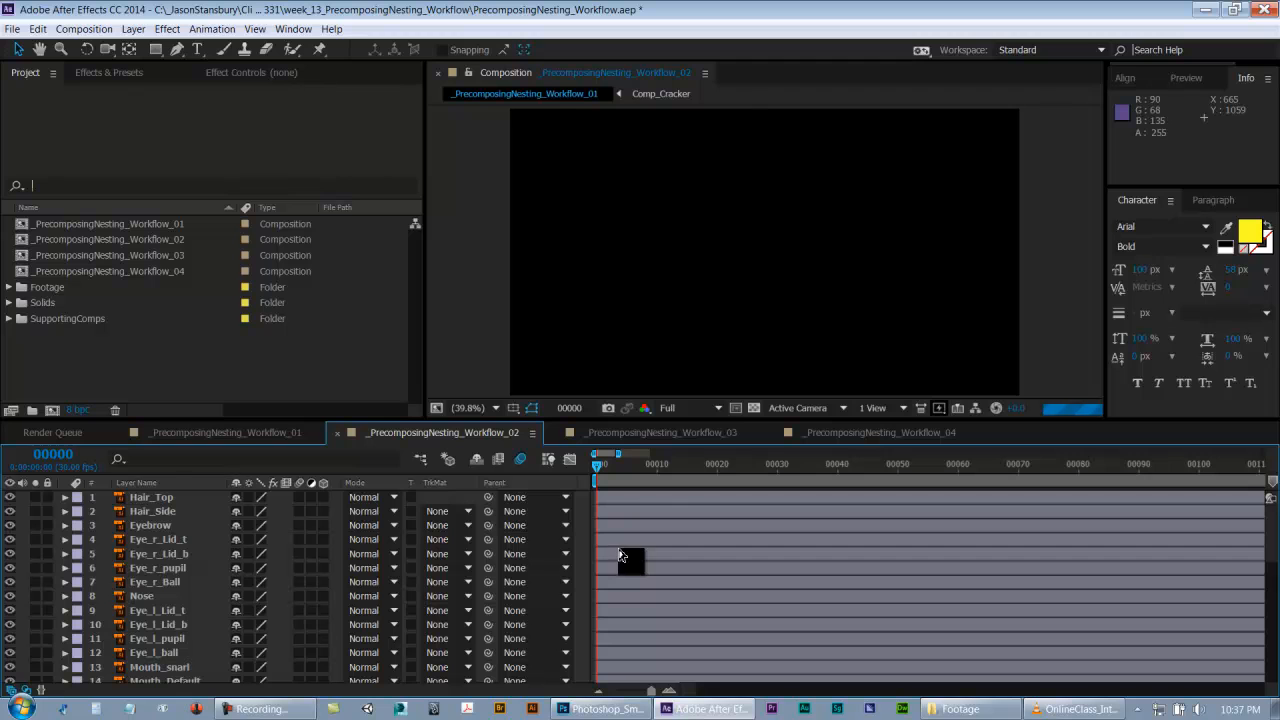
click(679, 408)
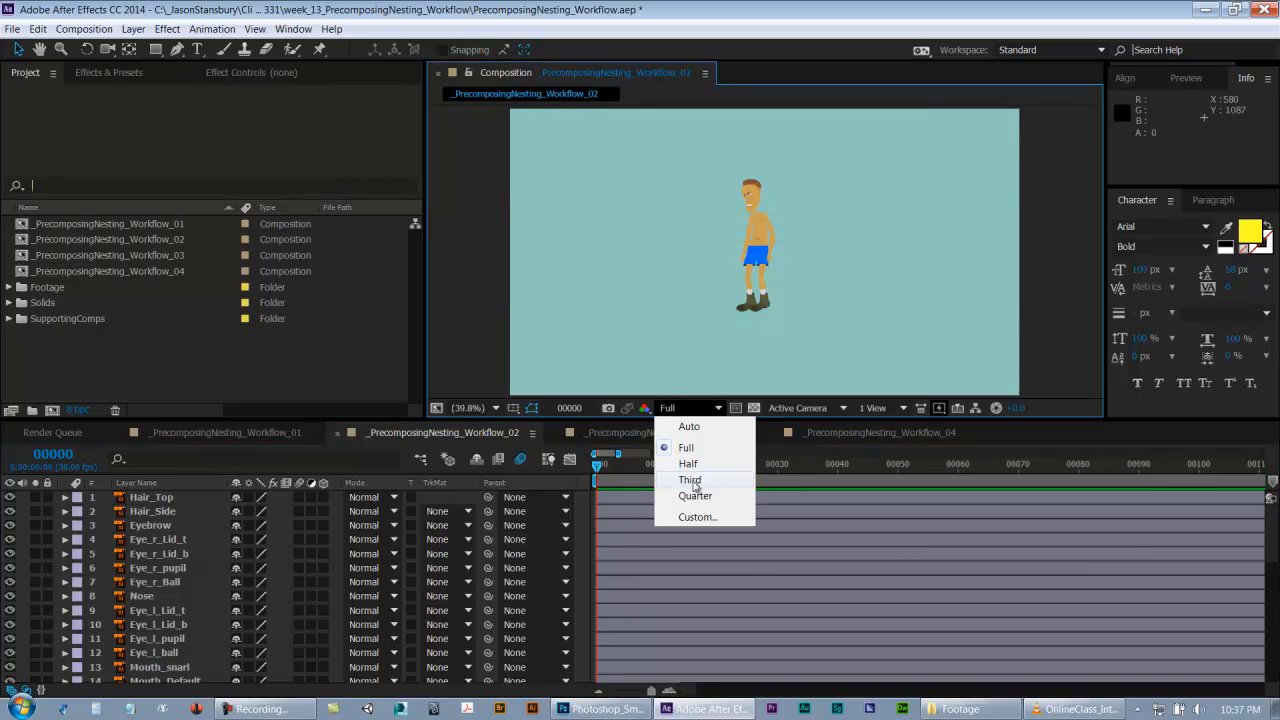
click(688, 463)
key(slash)
drag(801, 217, 851, 277)
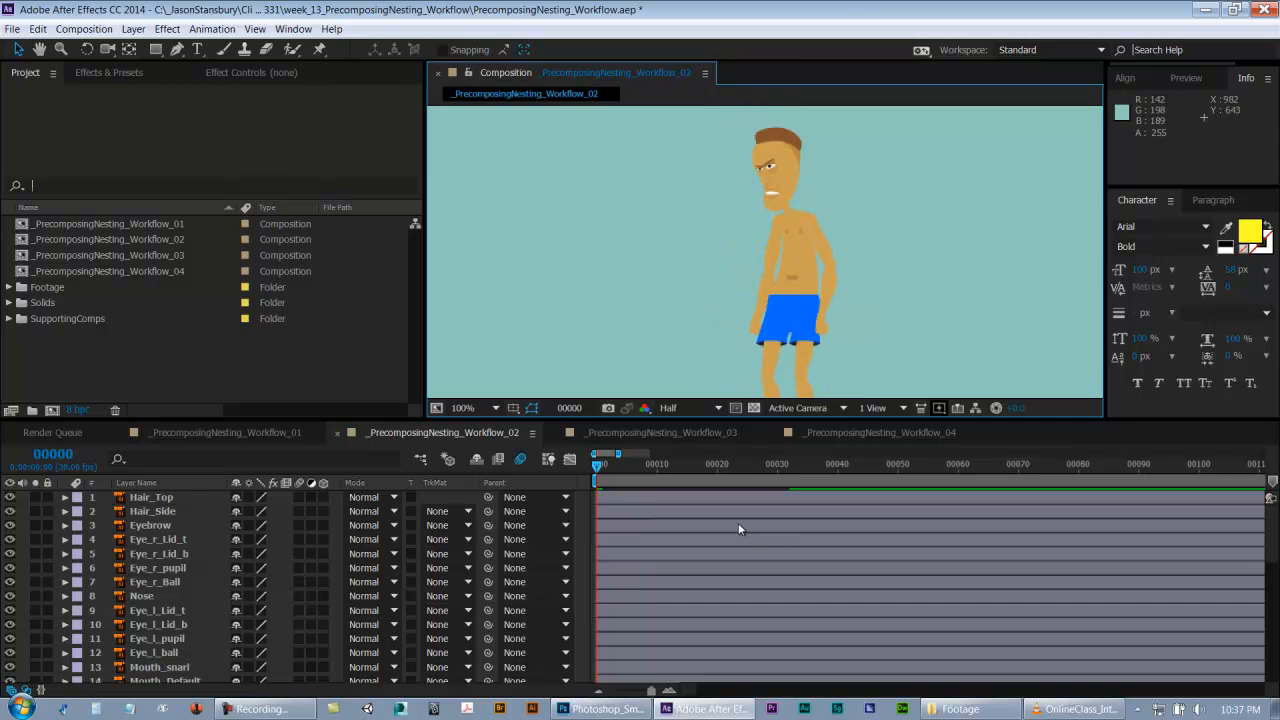
- Examine the full stack of character layers in _PrecomposingNesting_Workflow_02, and leave the playhead at frame 60 with Hair_Top deselected
click(957, 472)
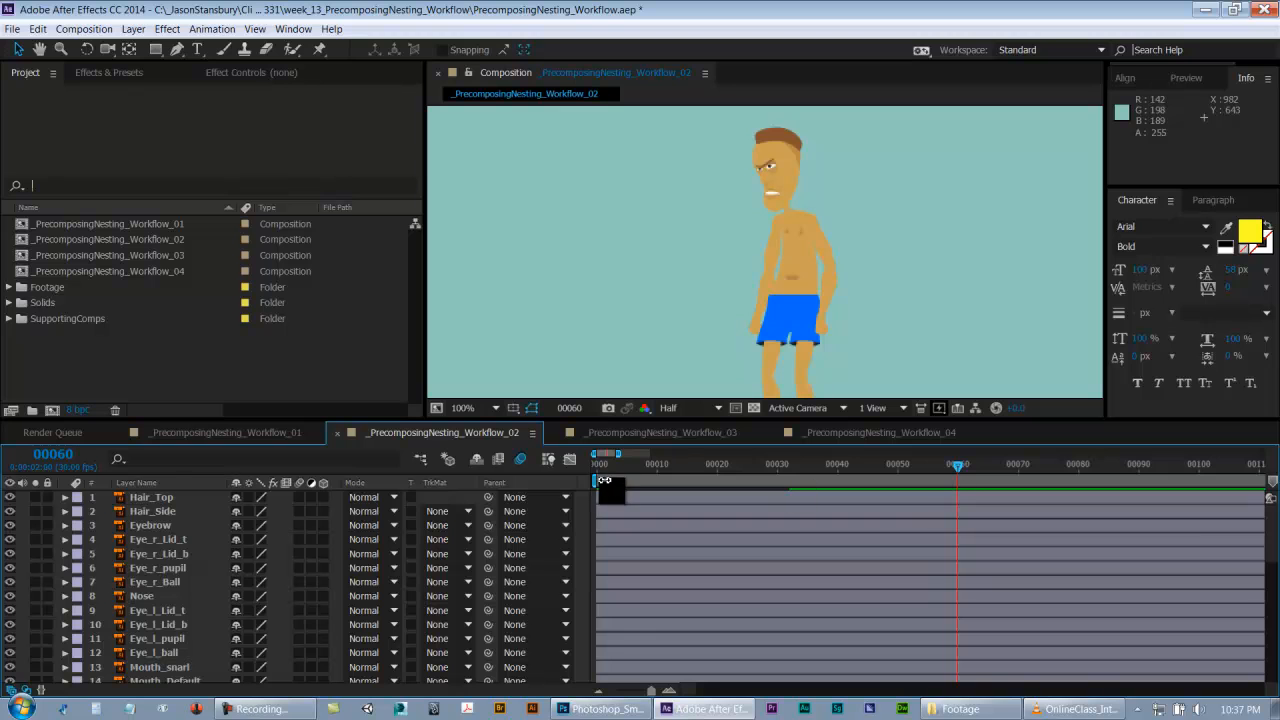
drag(609, 473, 580, 490)
key(grave)
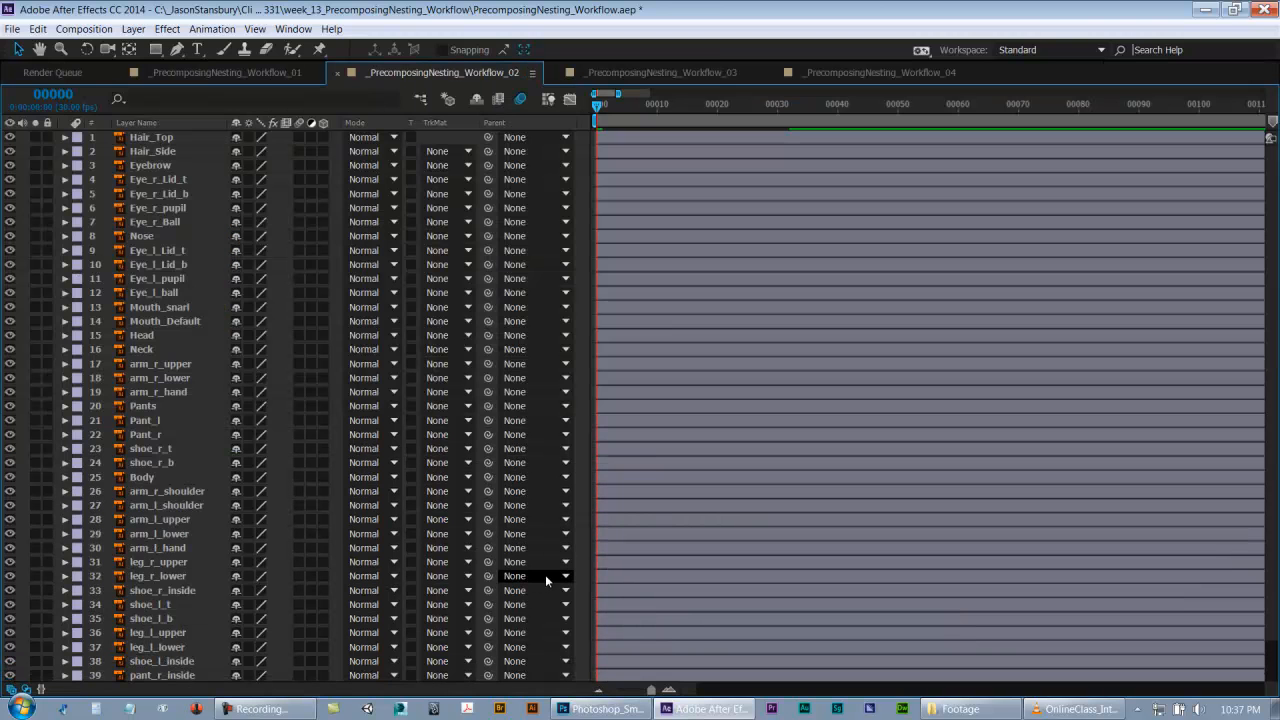
key(grave)
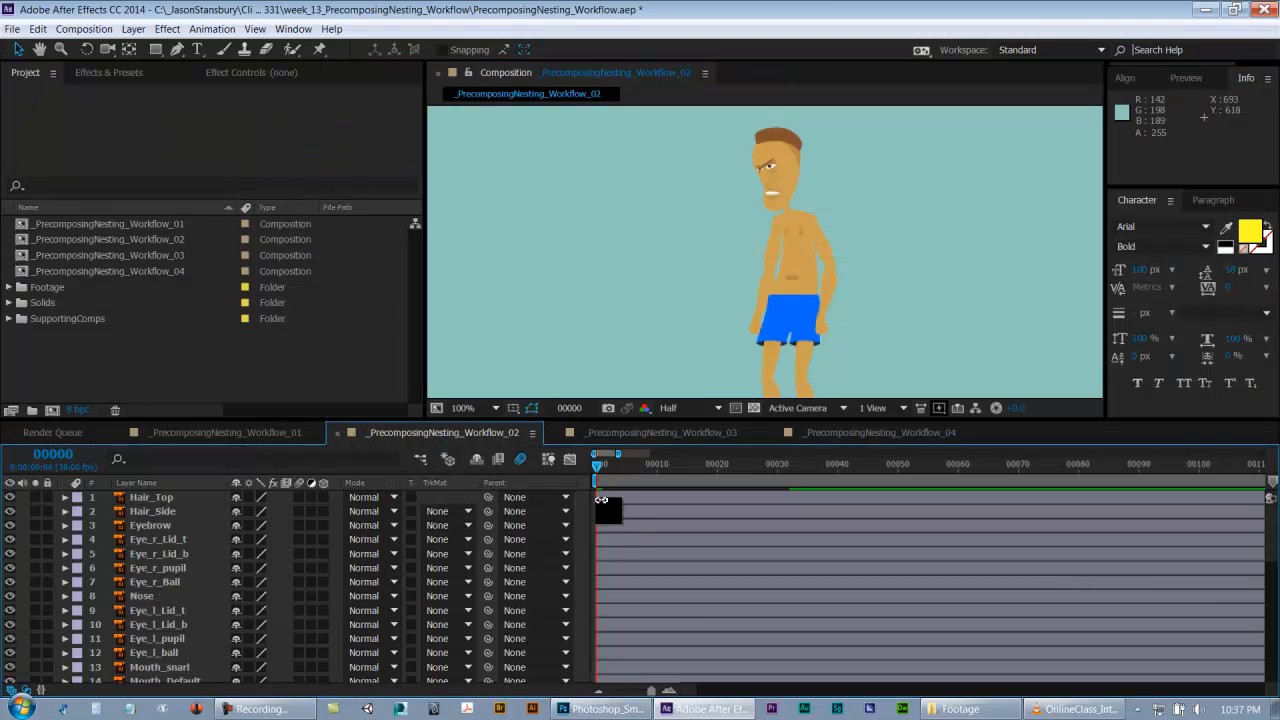
click(155, 500)
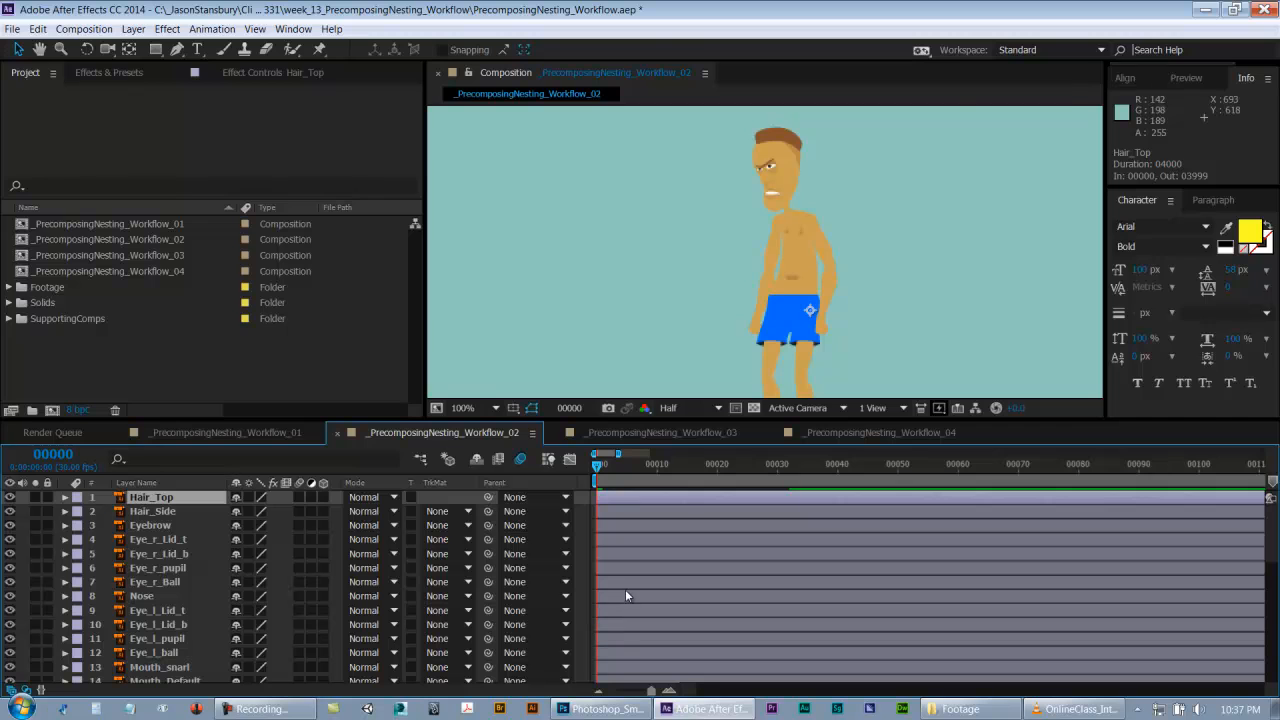
key(grave)
scroll(954, 546, down, 2)
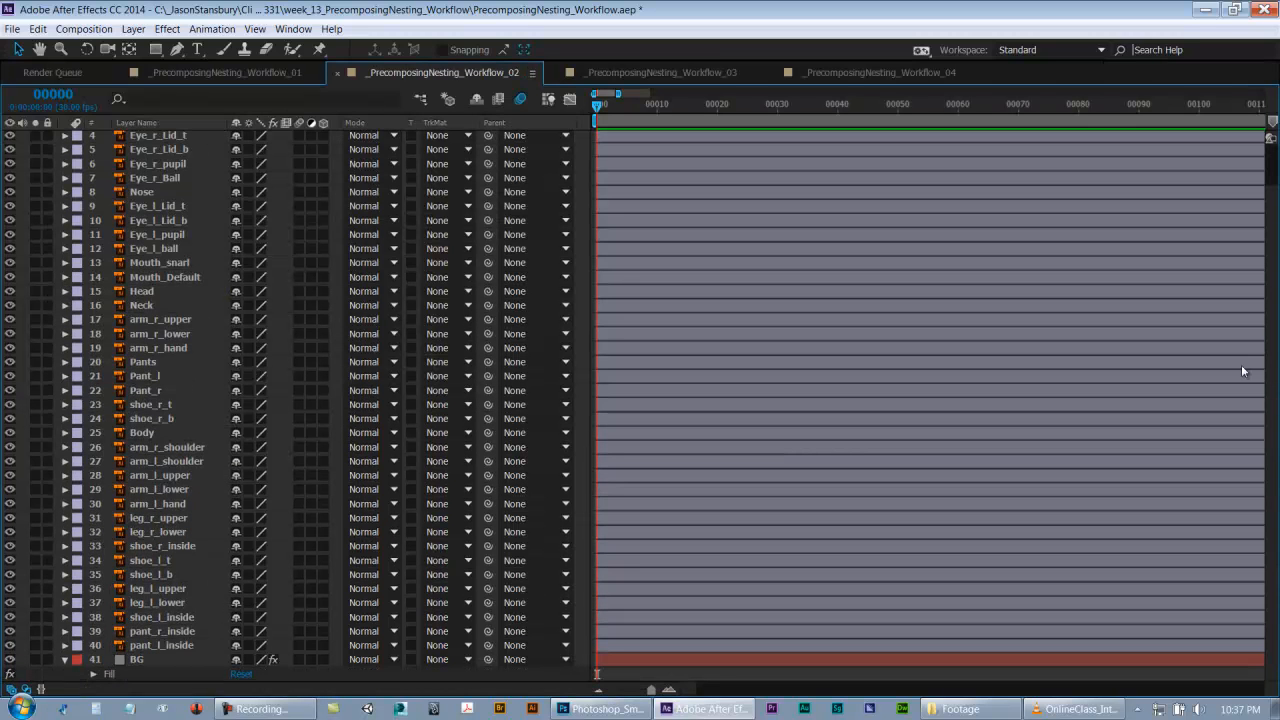
scroll(1266, 363, up, 2)
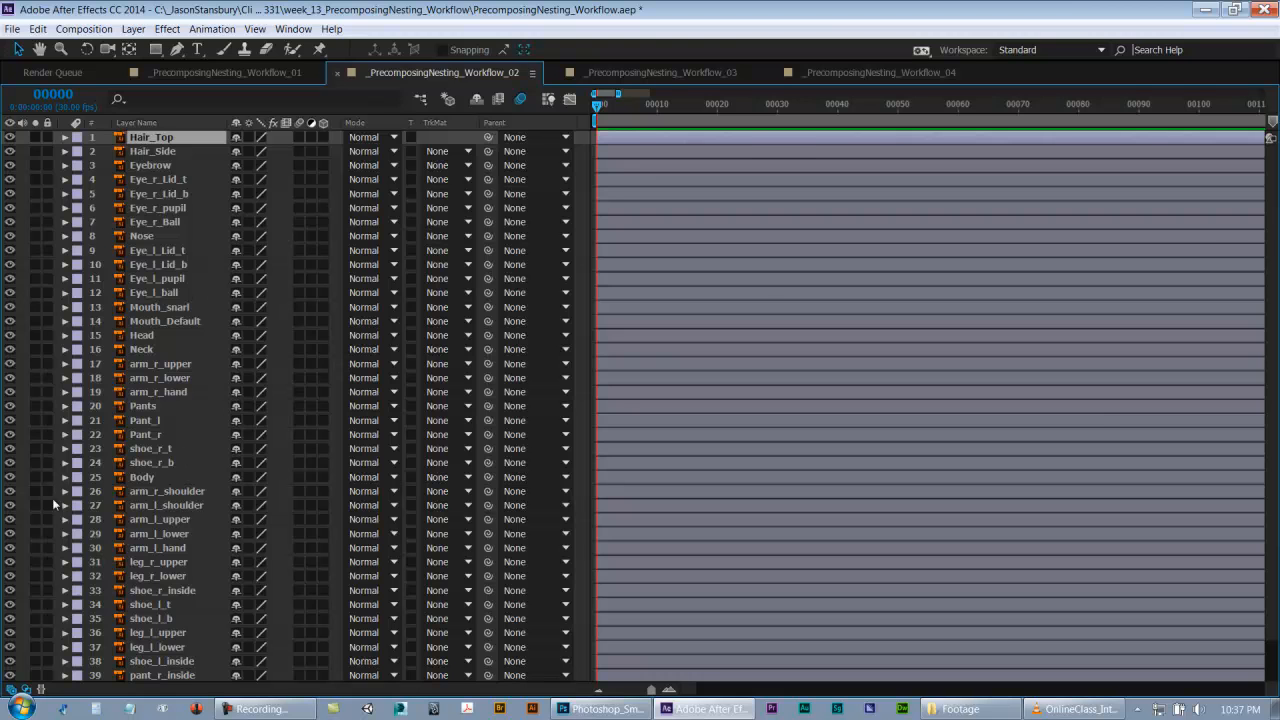
key(grave)
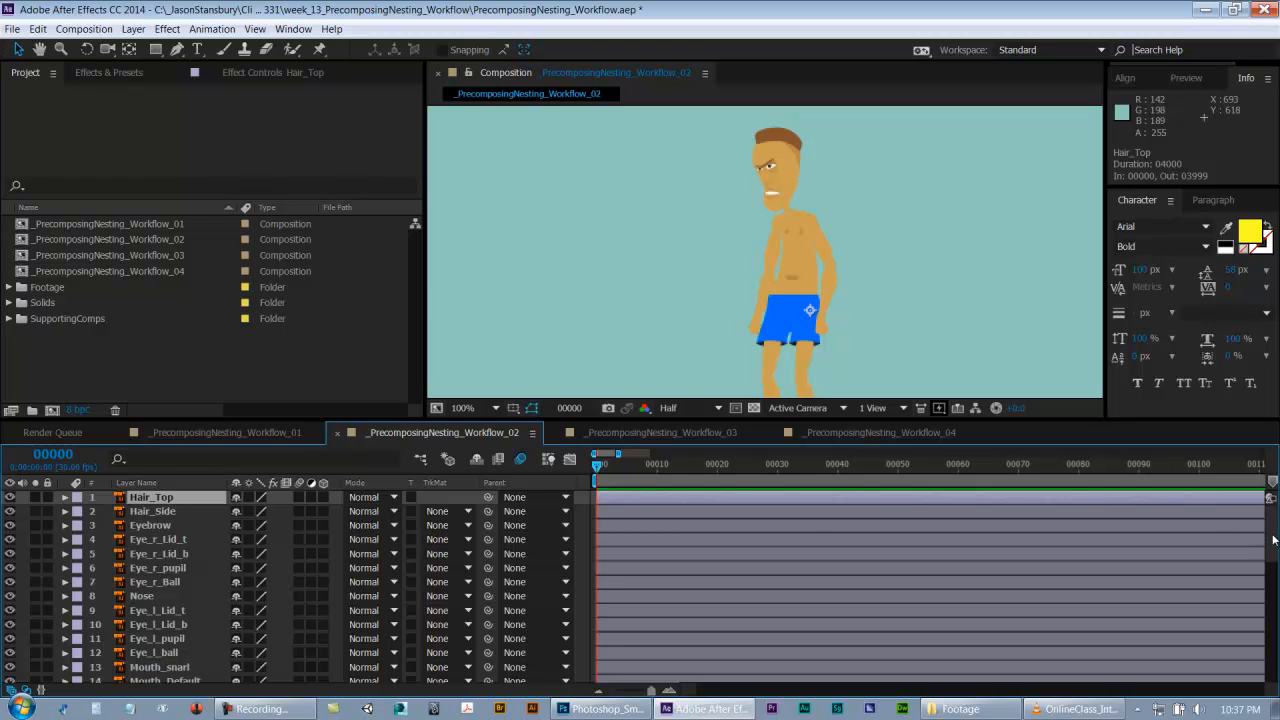
click(850, 466)
drag(852, 466, 958, 475)
click(150, 483)
click(178, 485)
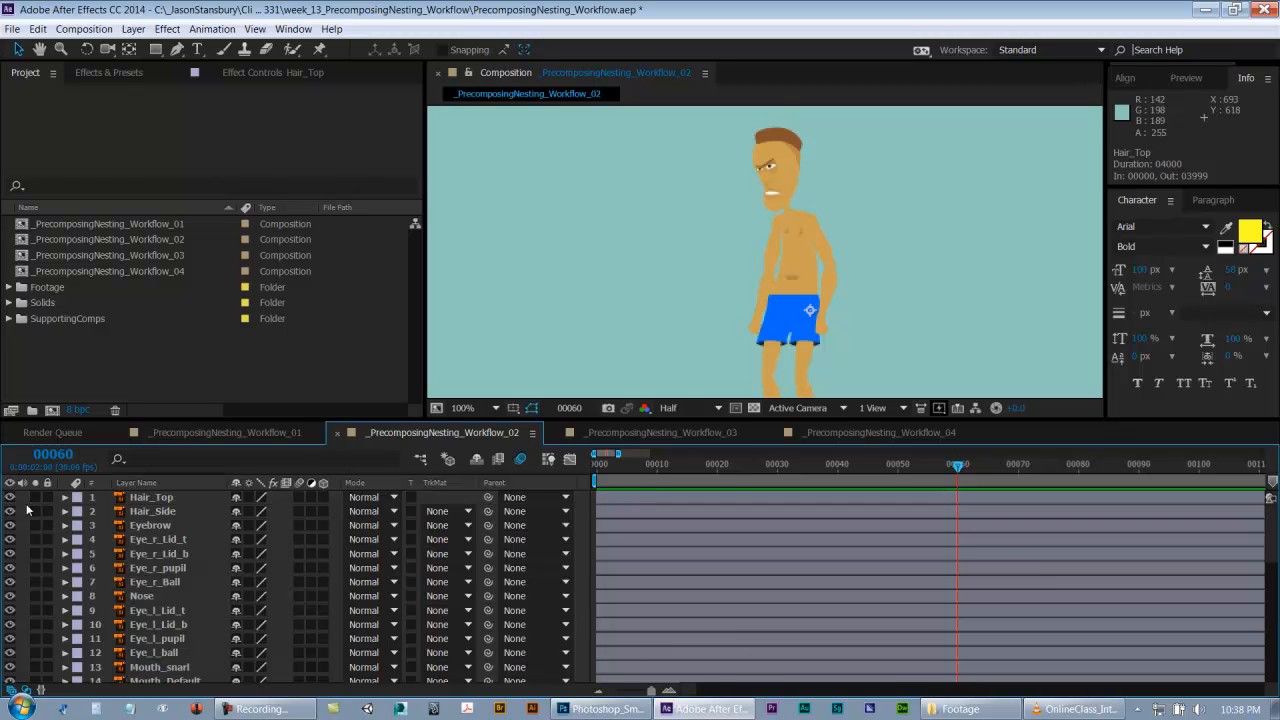
- Precompose all layers of _PrecomposingNesting_Workflow_02 into a new composition named COMP_Character, moving all attributes into it
key(ctrl+a)
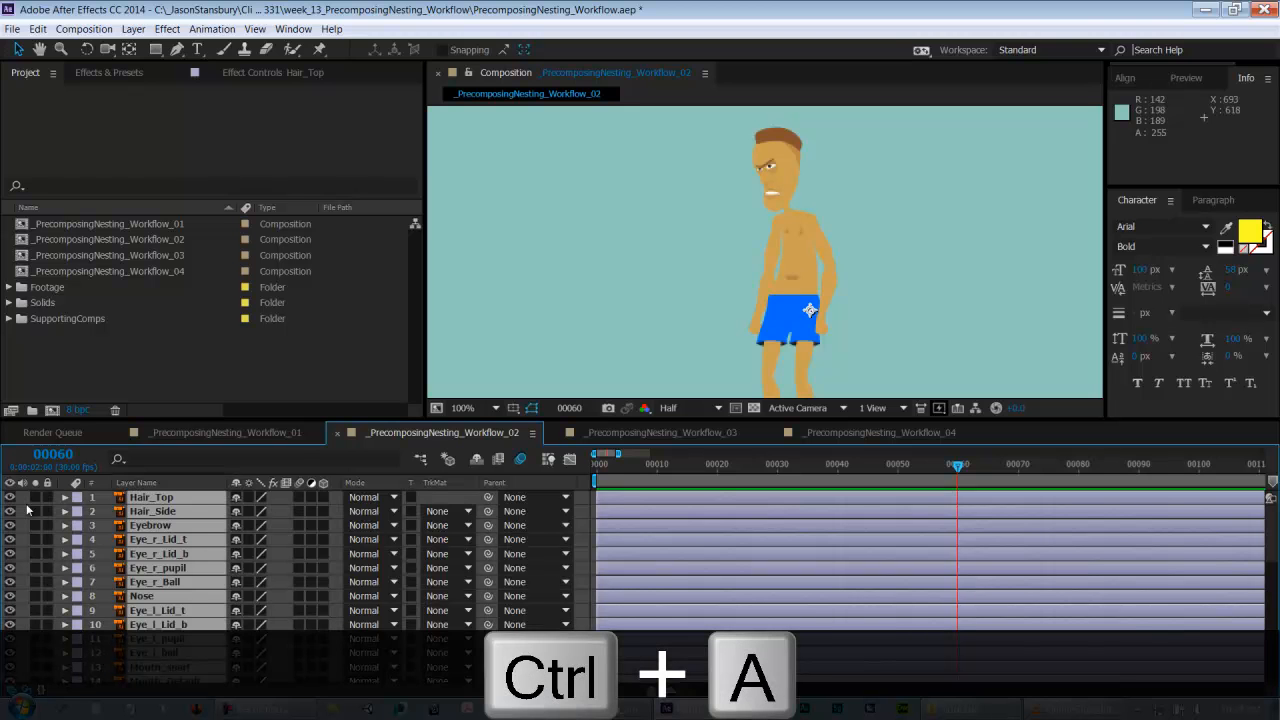
key(ctrl+shift+c)
text(COMP-C)
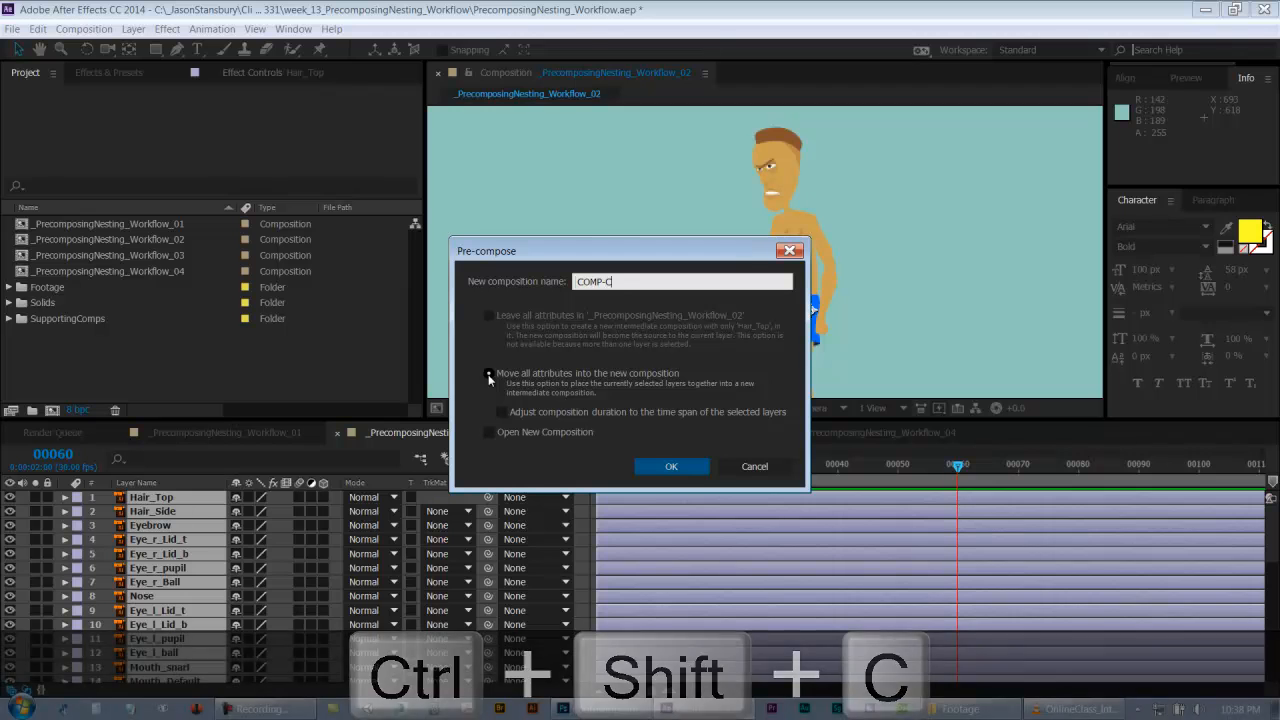
key(BackSpace)
key(BackSpace)
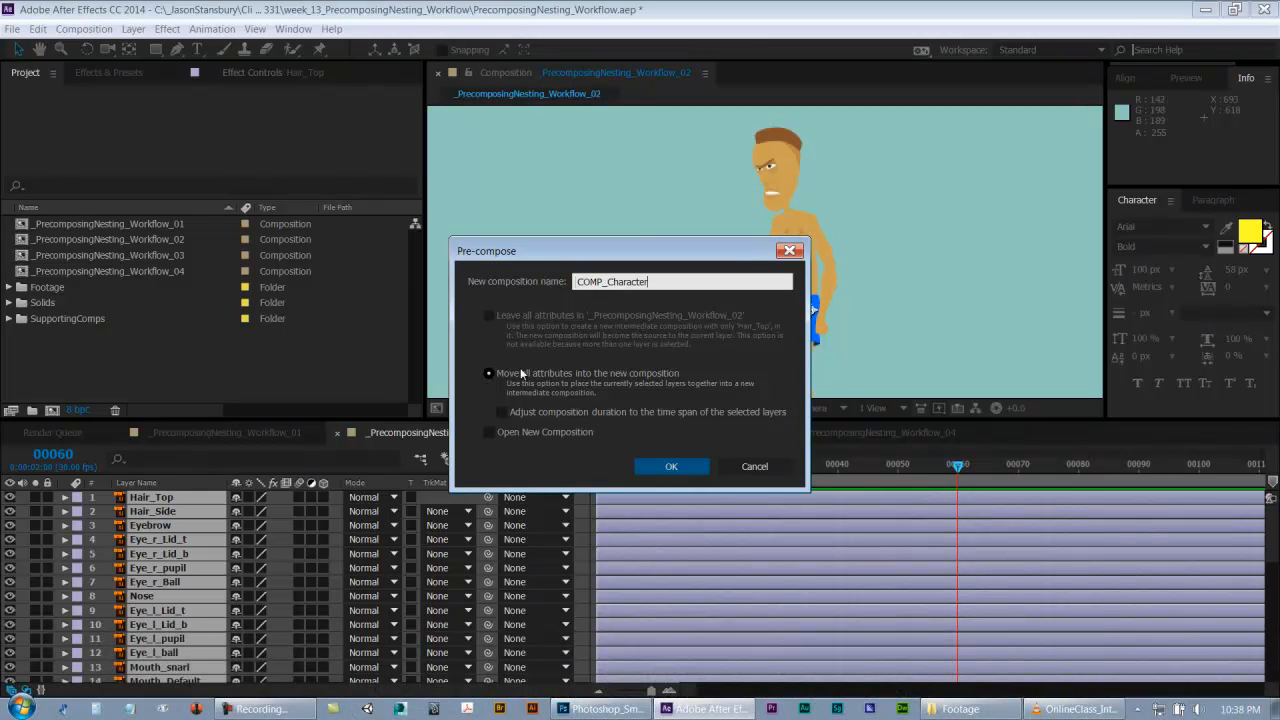
text(_Character)
click(669, 467)
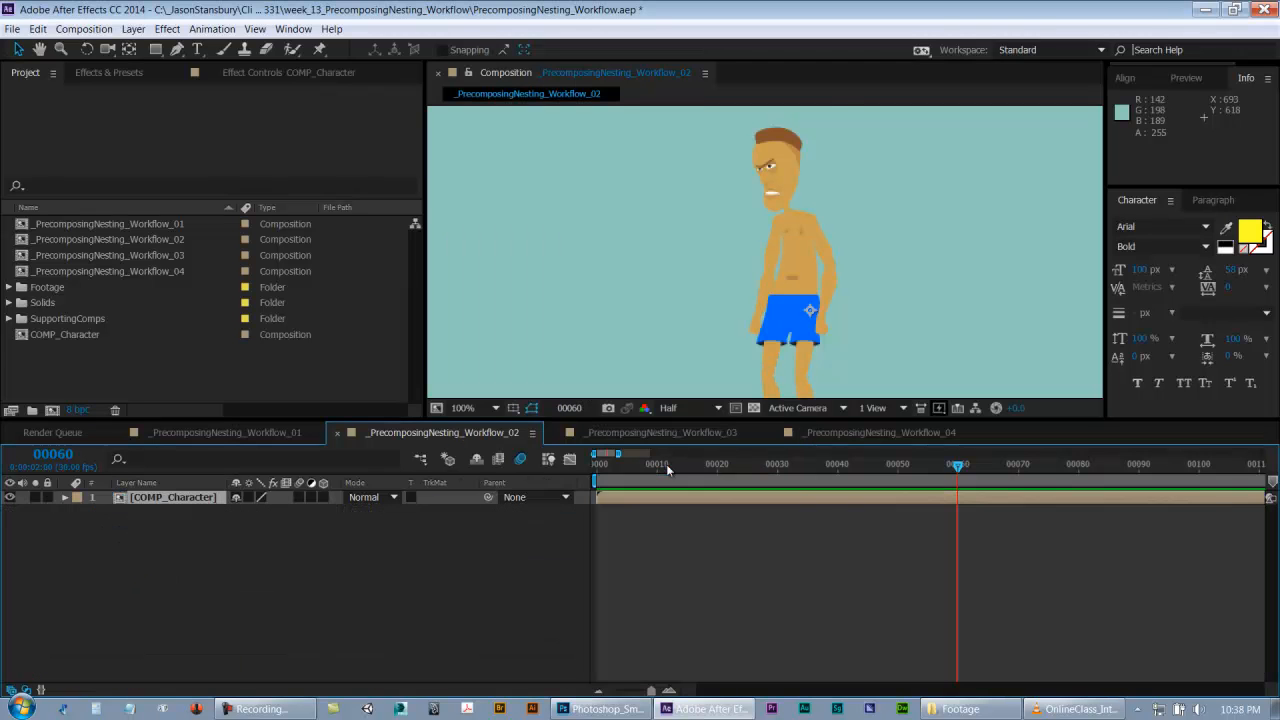
click(692, 567)
- Add an opacity keyframe to the COMP_Character layer at frame 0
click(666, 496)
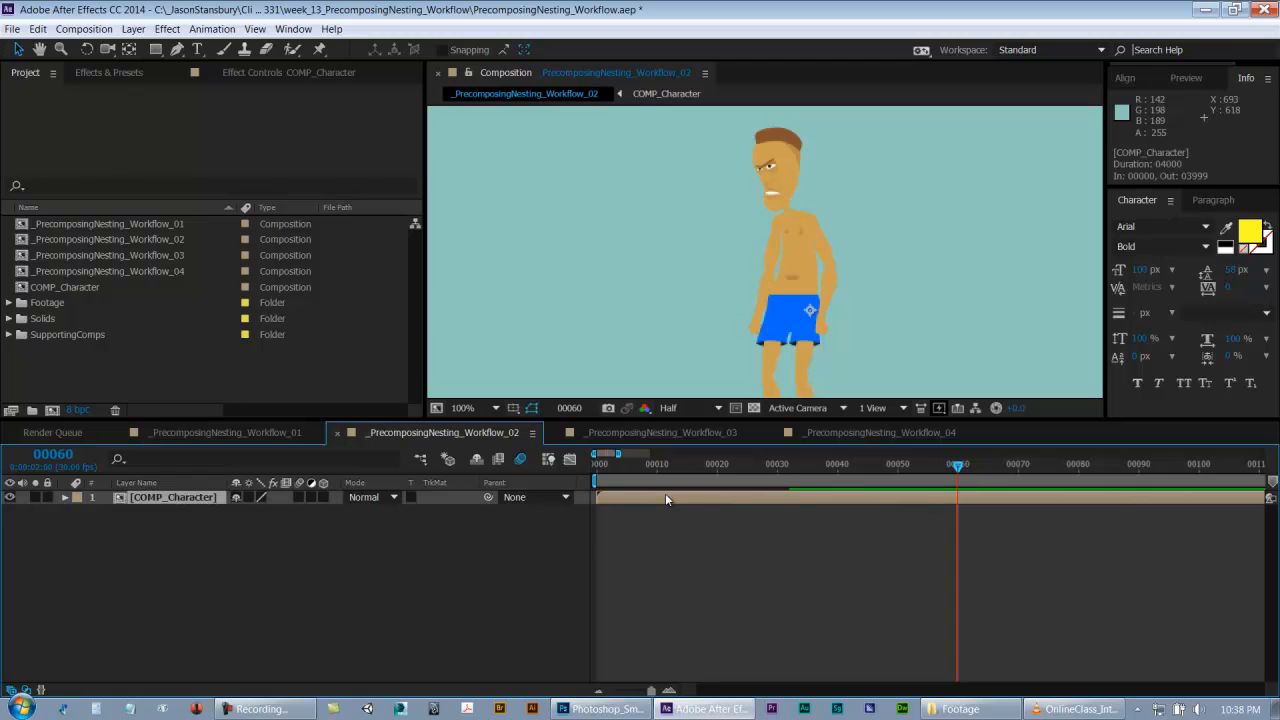
click(656, 466)
key(Home)
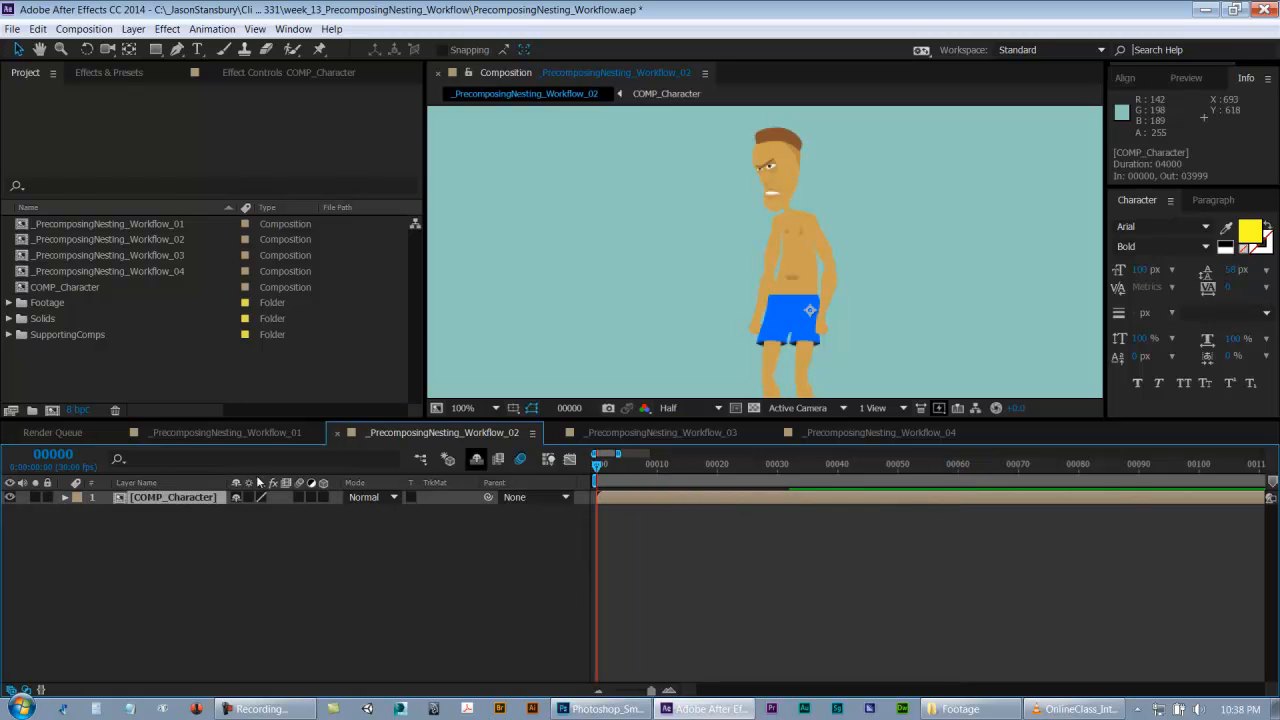
key(t)
click(106, 511)
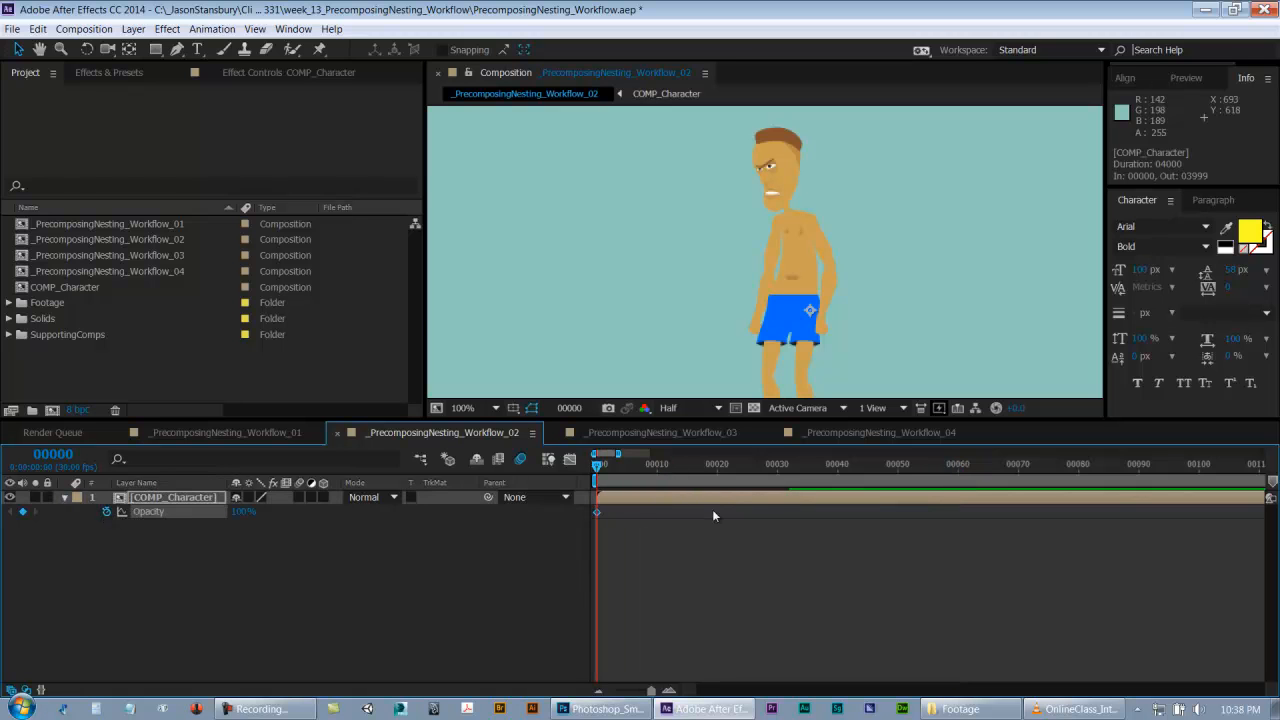
- Paste copies of the COMP_Character opacity keyframe at frames 20, 40 and 60
click(716, 479)
key(ctrl+c)
key(ctrl+v)
click(836, 479)
key(ctrl+v)
click(958, 468)
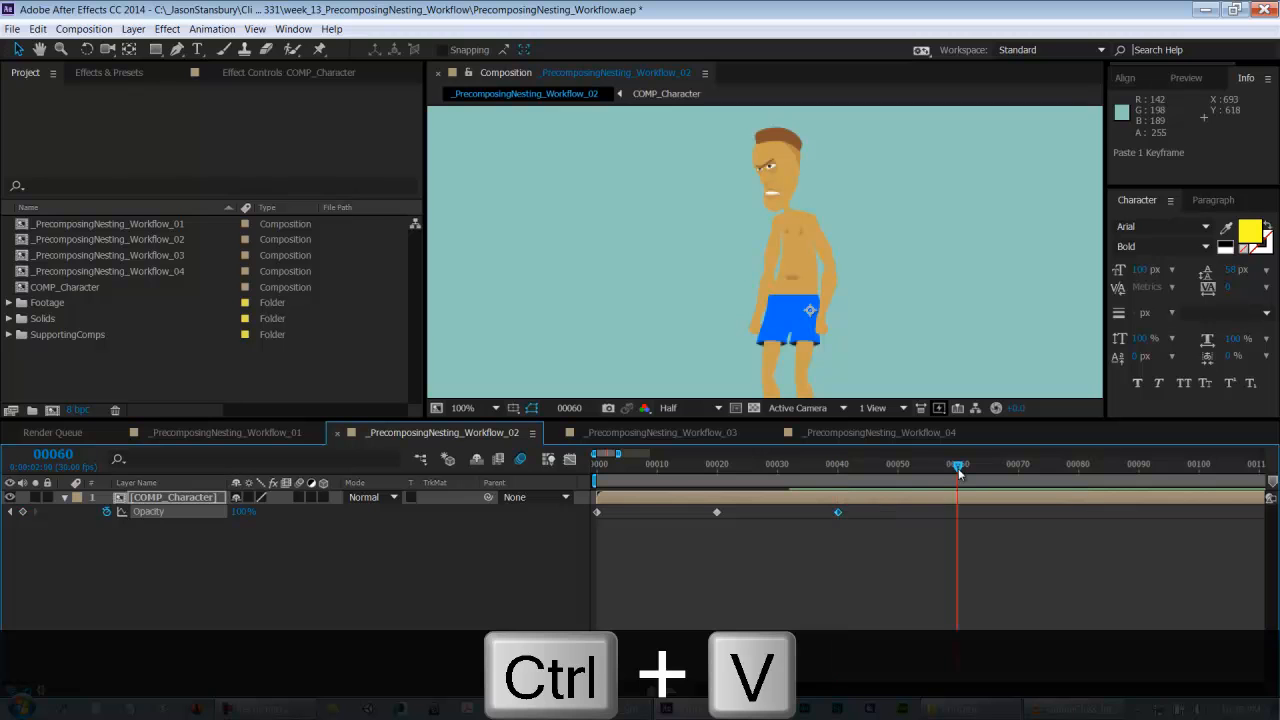
key(ctrl+v)
- Set the COMP_Character opacity keyframes at frames 0 and 60 to 0%
double_click(597, 513)
text(0)
key(Return)
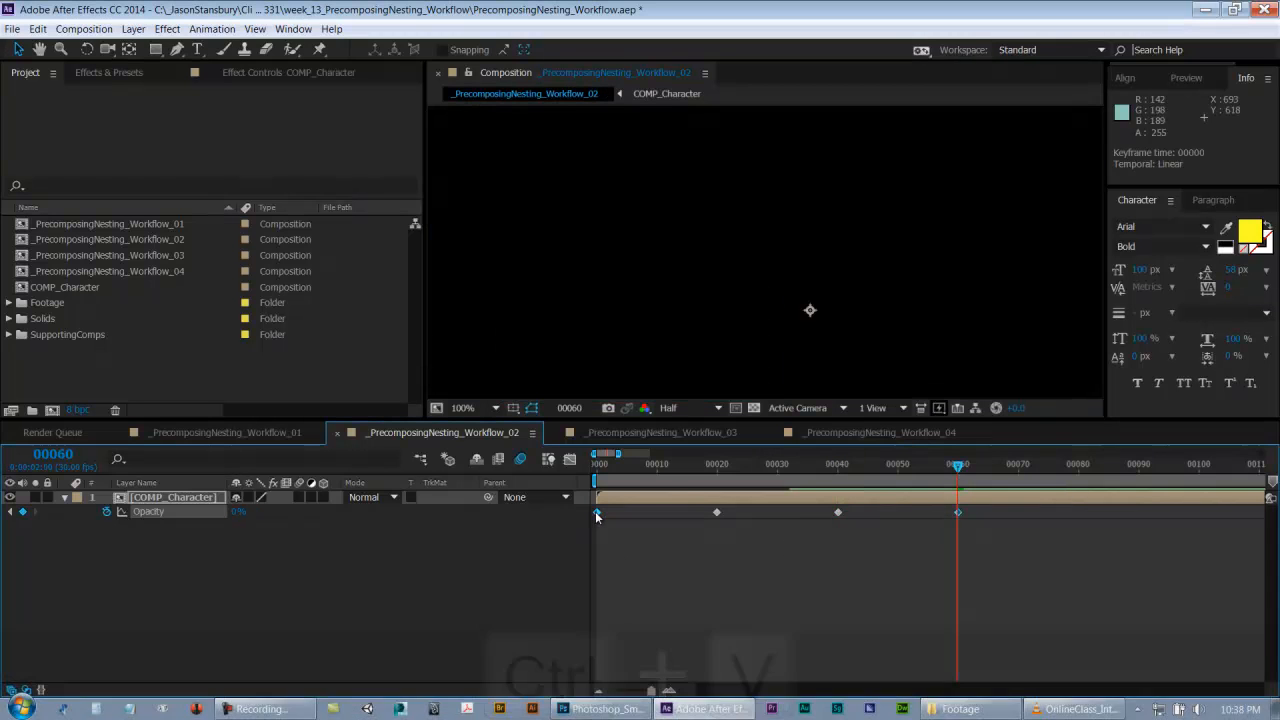
- Scrub the COMP_Character fade-in from frame 0, and leave the playhead at frame 19
click(599, 467)
drag(599, 475, 592, 534)
drag(624, 469, 711, 469)
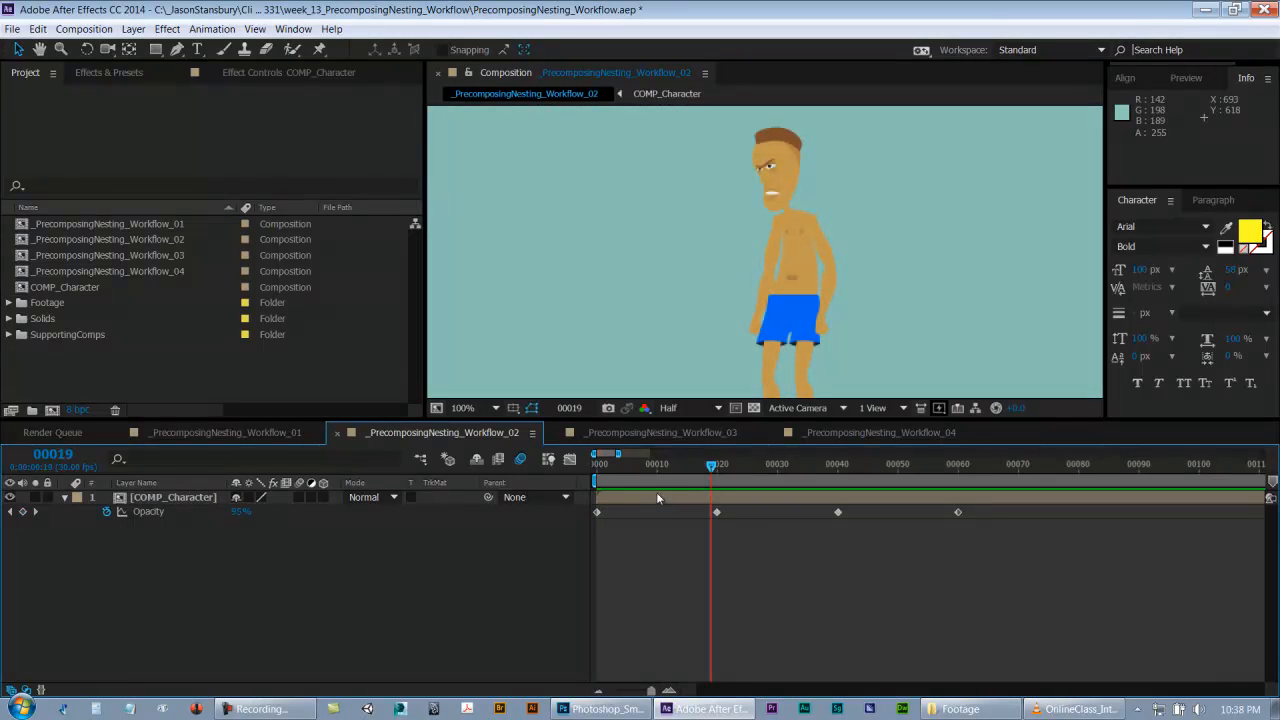
- Open the nested COMP_Character composition to view its layers, return to _PrecomposingNesting_Workflow_02 and save the project
double_click(620, 495)
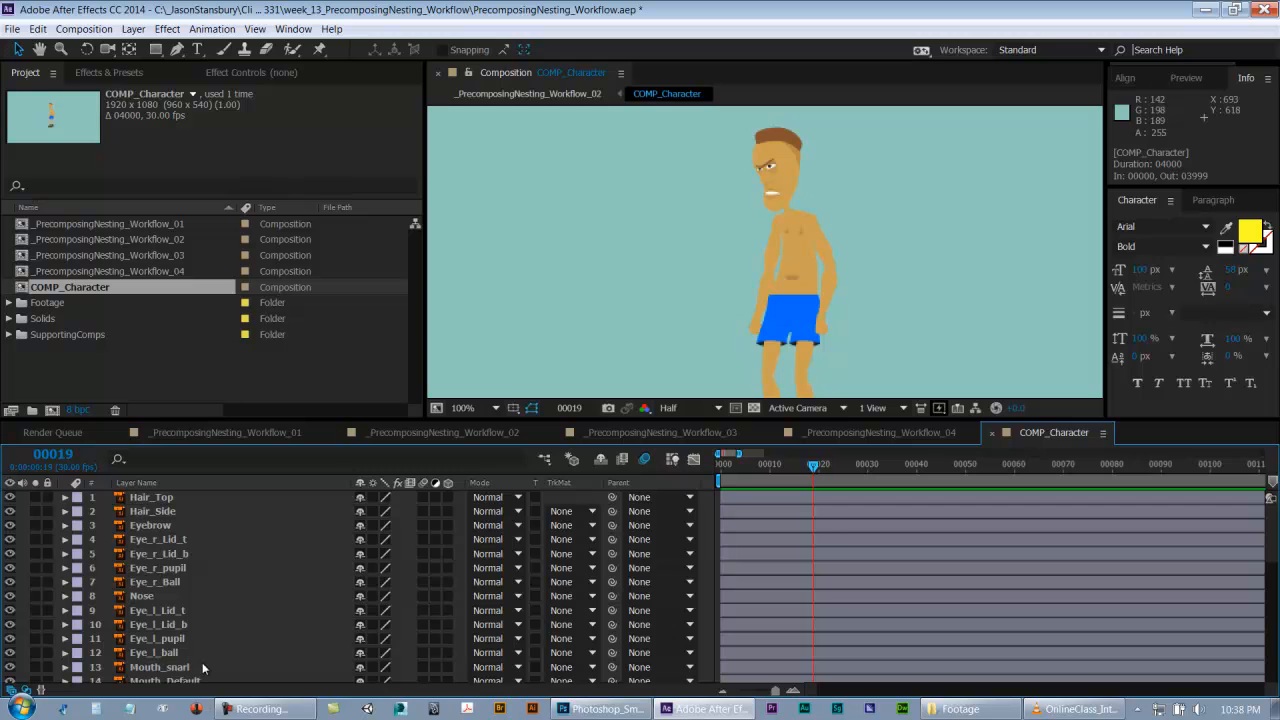
click(390, 432)
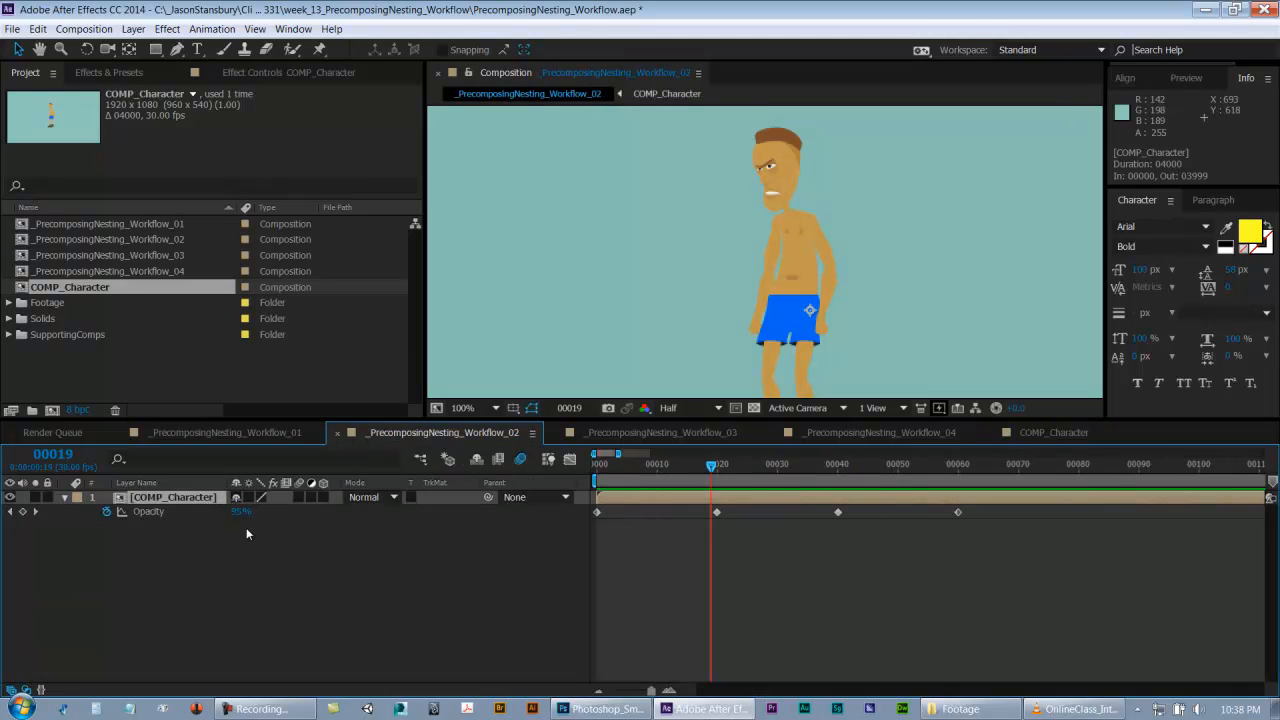
key(ctrl+s)
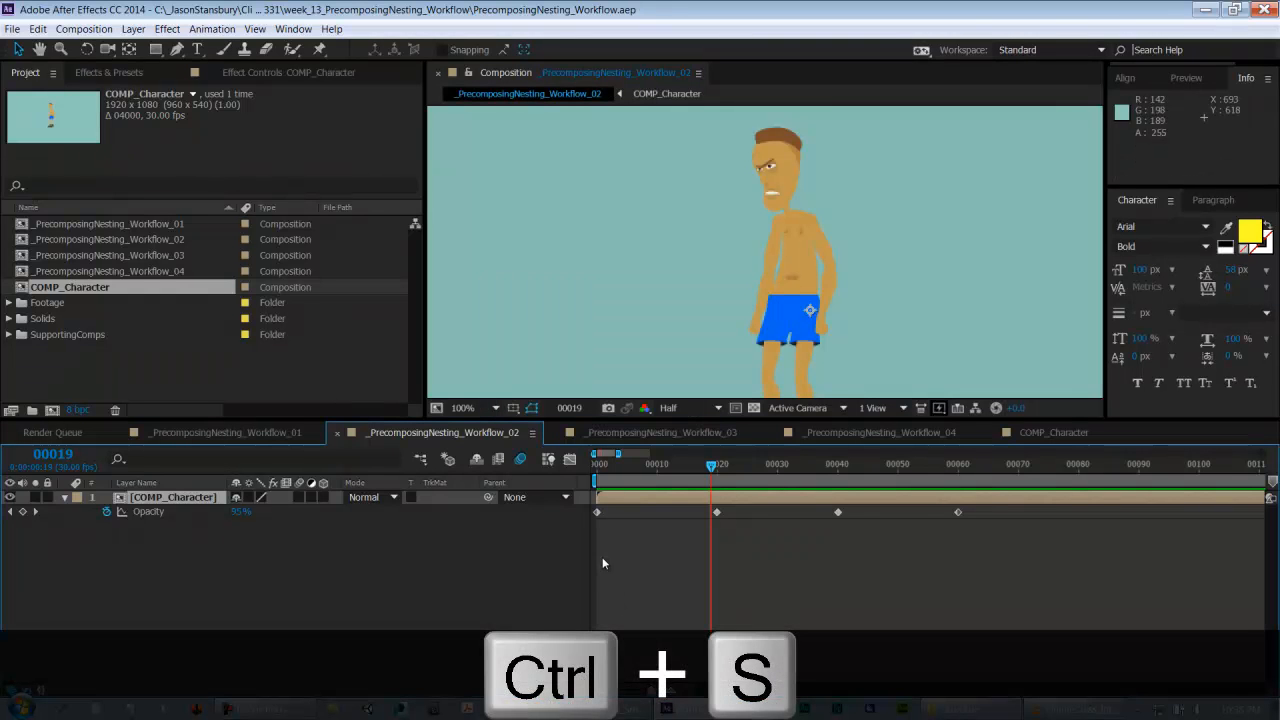
- Open the nested COMP_Character composition to view it, close it, and return to the _PrecomposingNesting_Workflow_02 timeline
double_click(663, 503)
drag(850, 466, 701, 478)
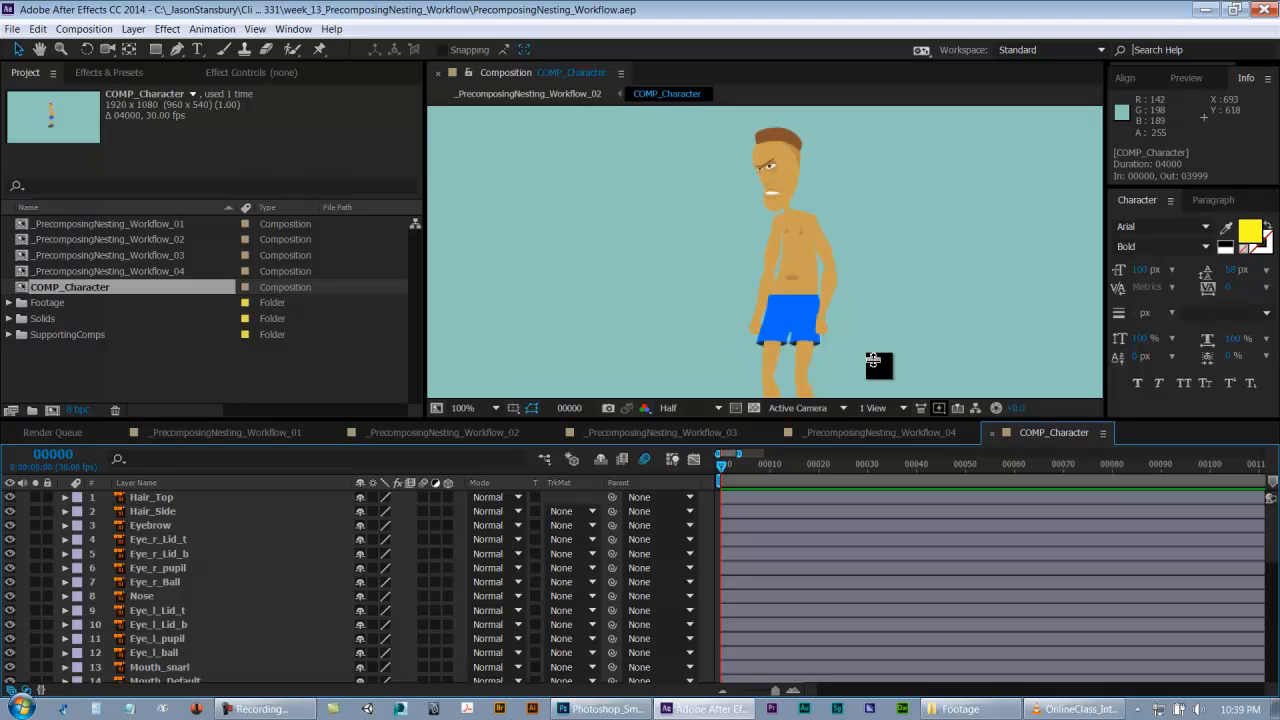
key(ctrl+w)
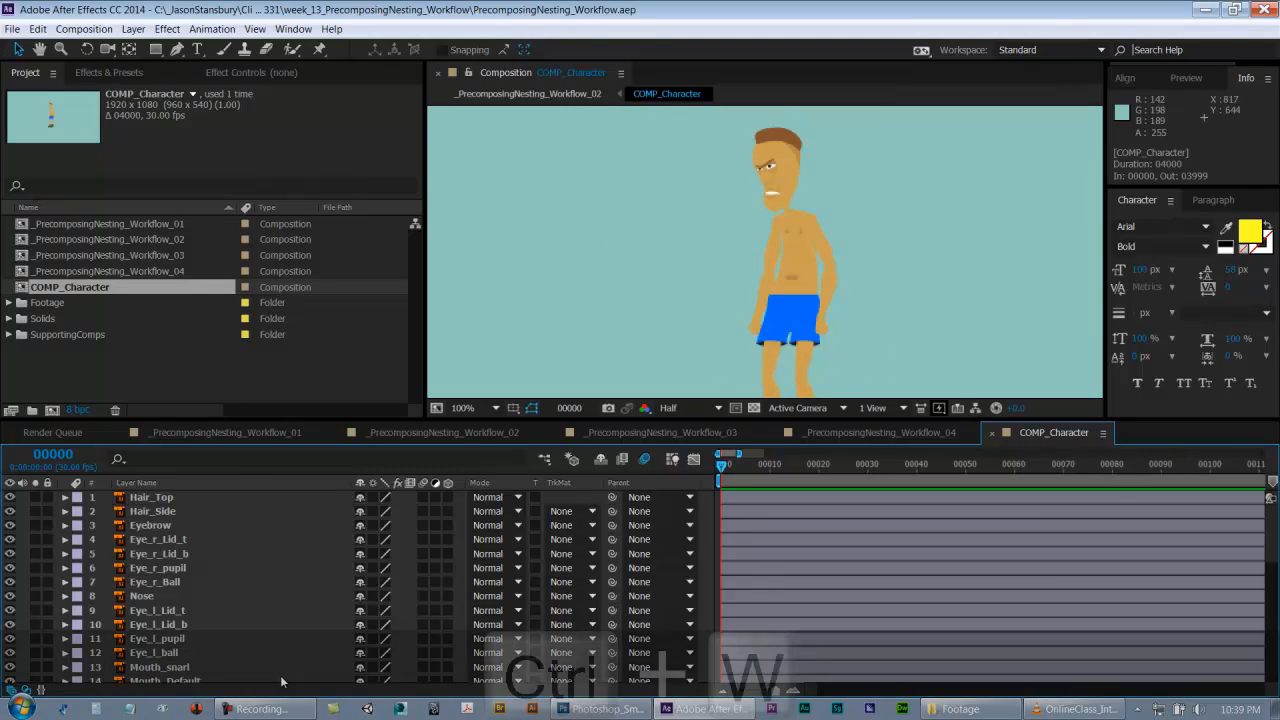
click(263, 432)
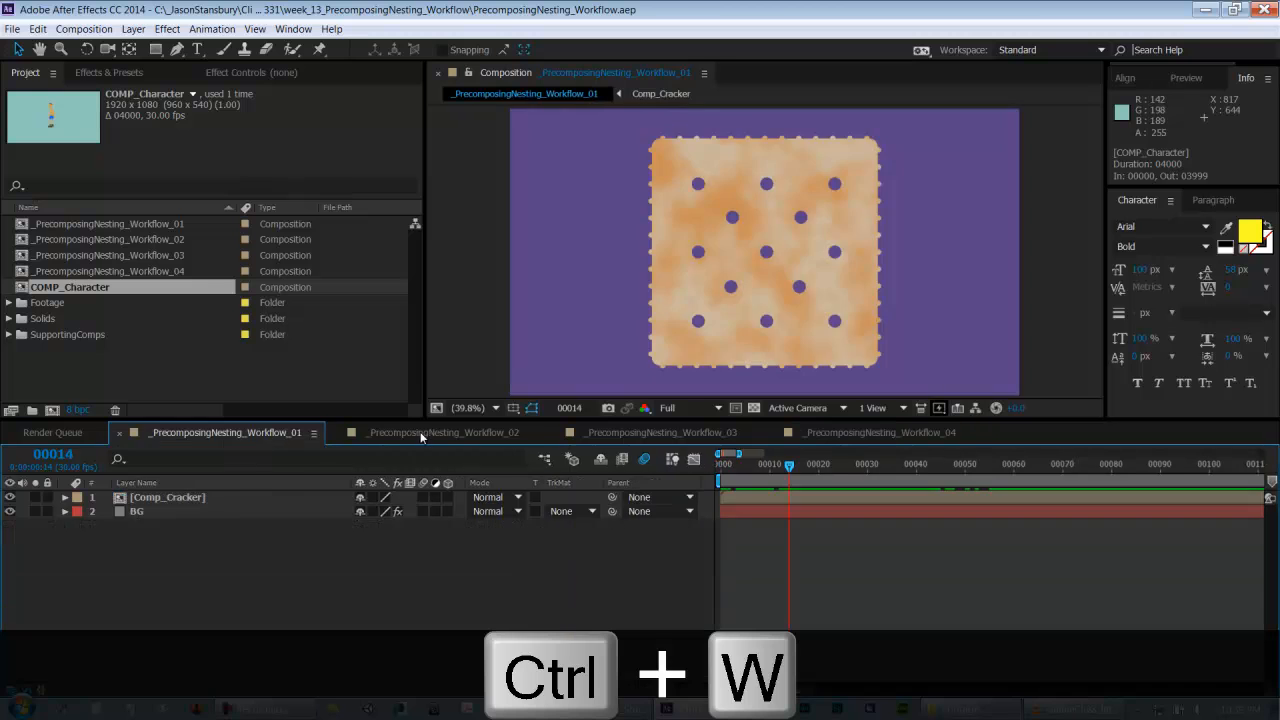
click(443, 432)
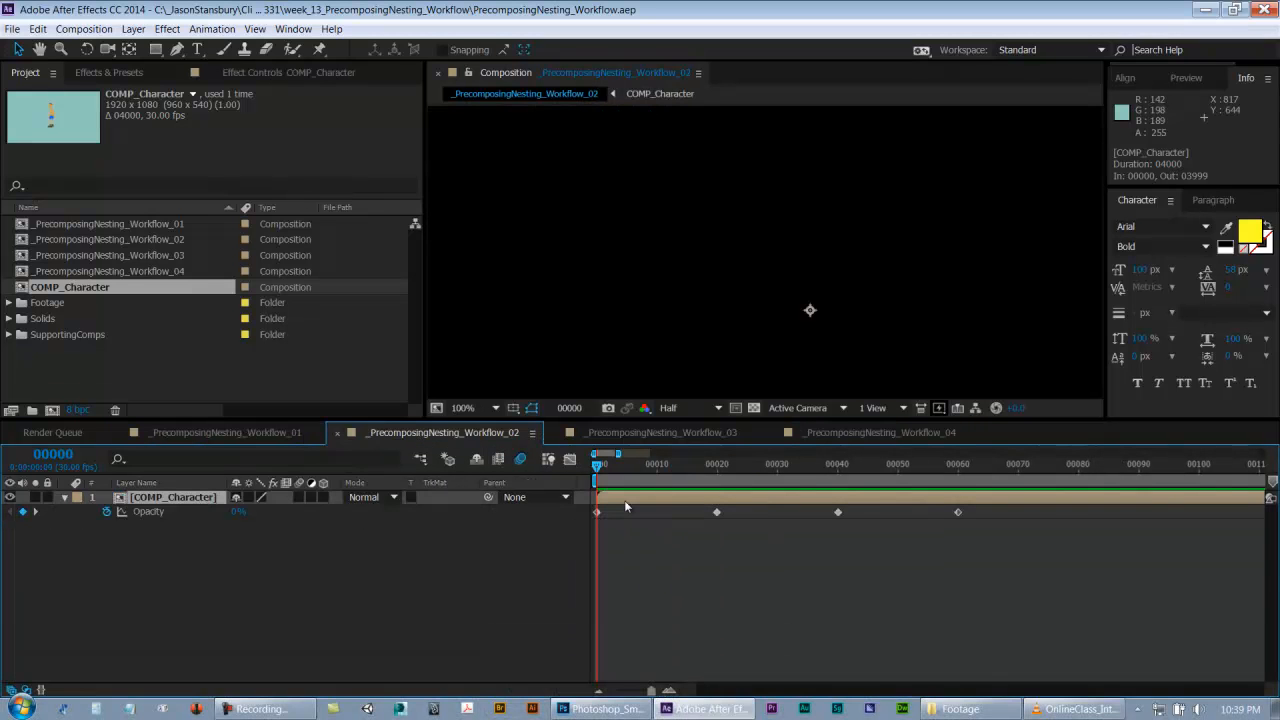
- Preview the COMP_Character layer's opacity fade from the first frame to frame 24 and save the project
drag(617, 464, 520, 500)
drag(640, 470, 740, 470)
key(ctrl+s)
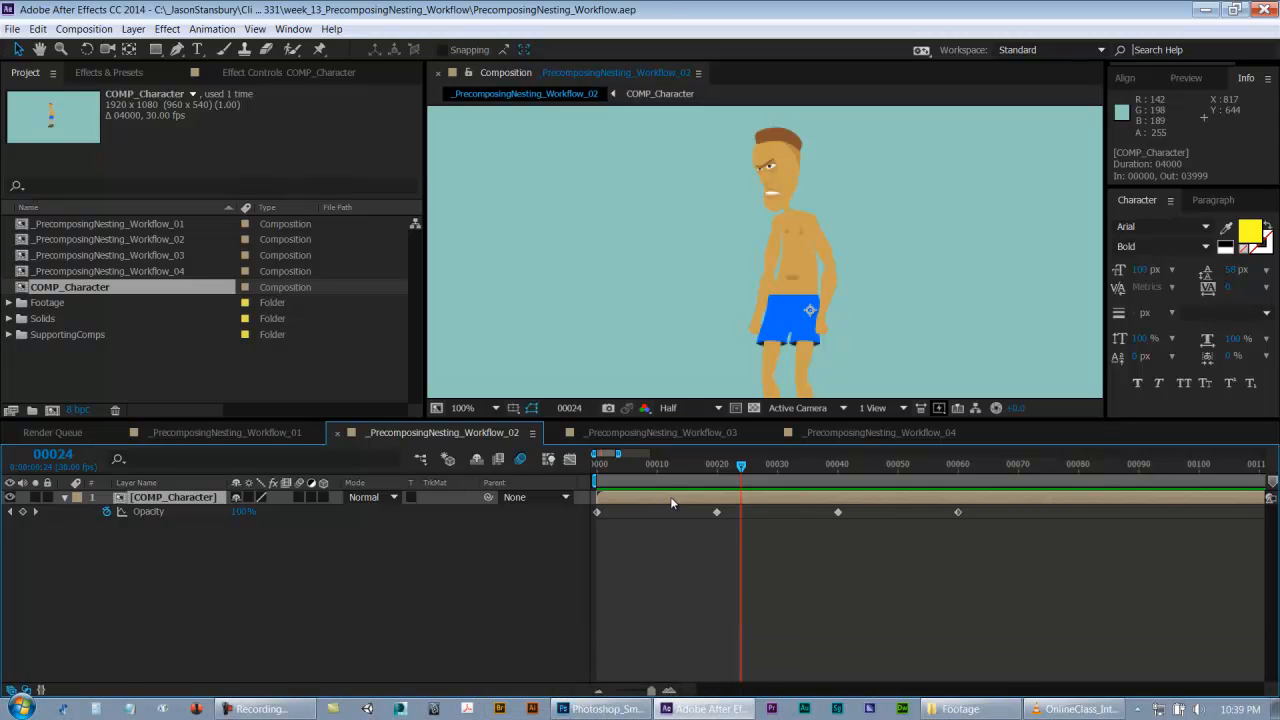
- Compare the COMP_Character source composition with its fading nested layer in _PrecomposingNesting_Workflow_02 at frames 12 and 14
click(163, 553)
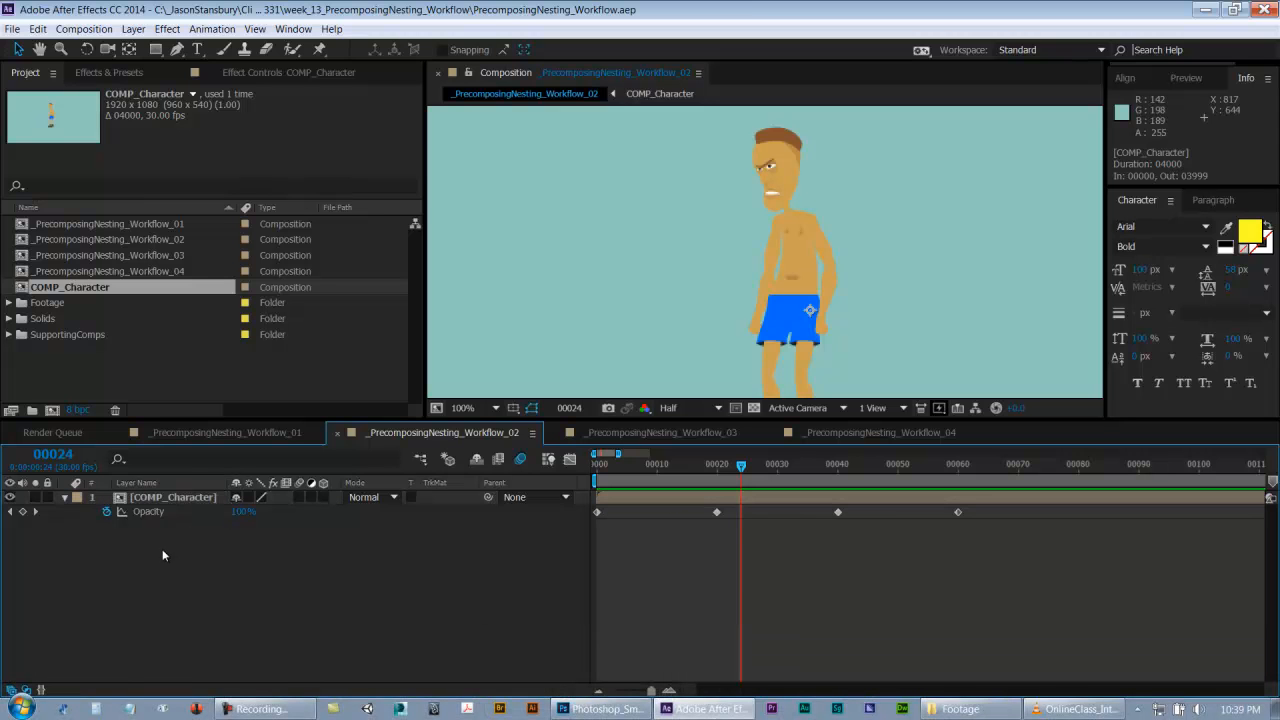
click(166, 498)
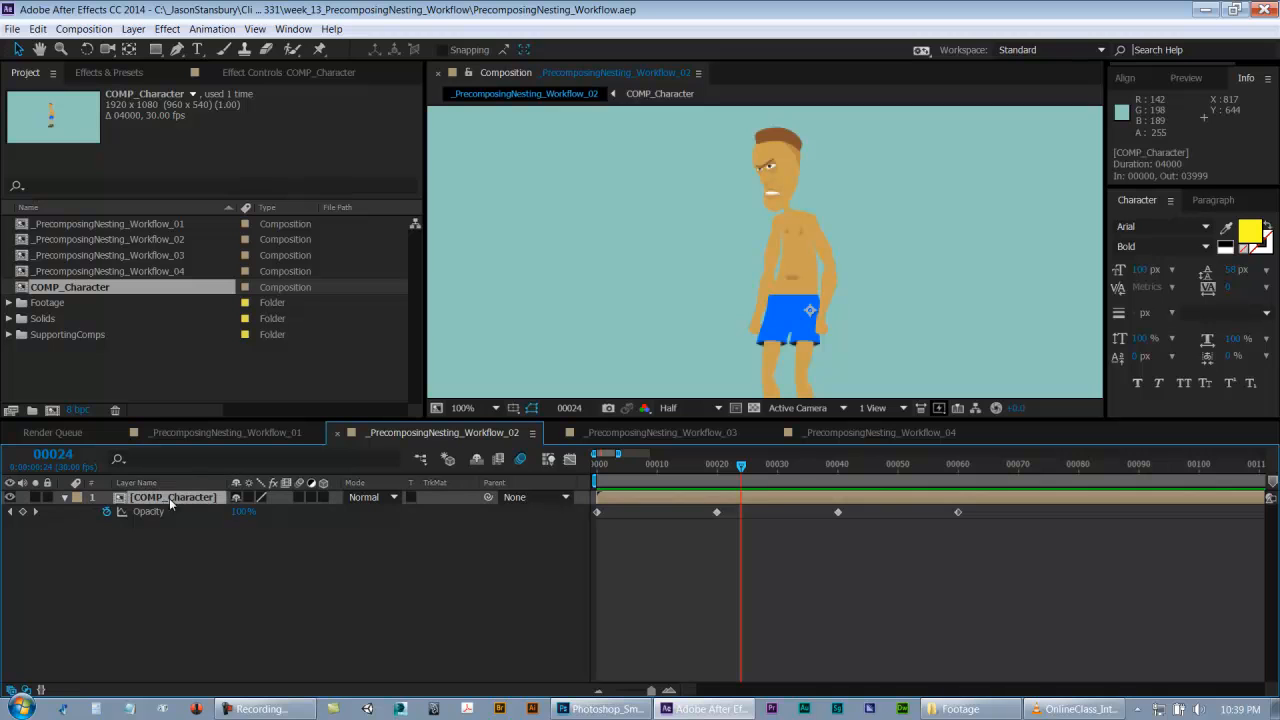
double_click(691, 497)
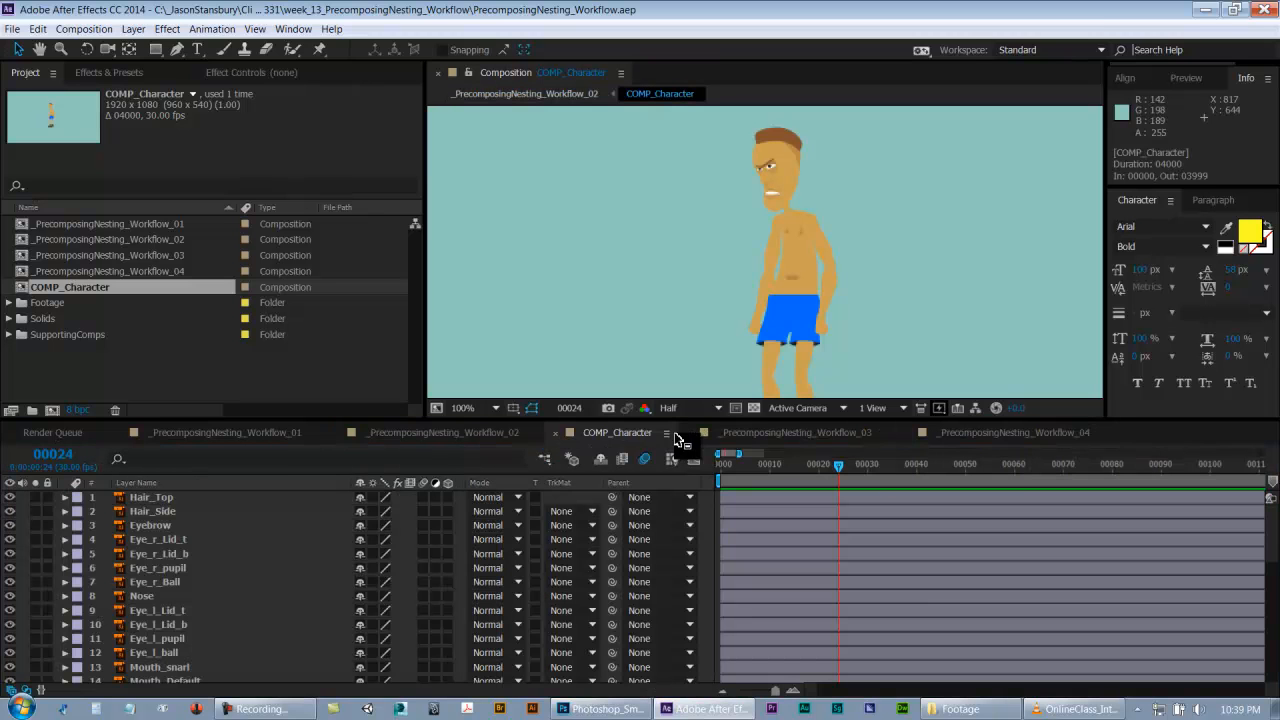
click(779, 466)
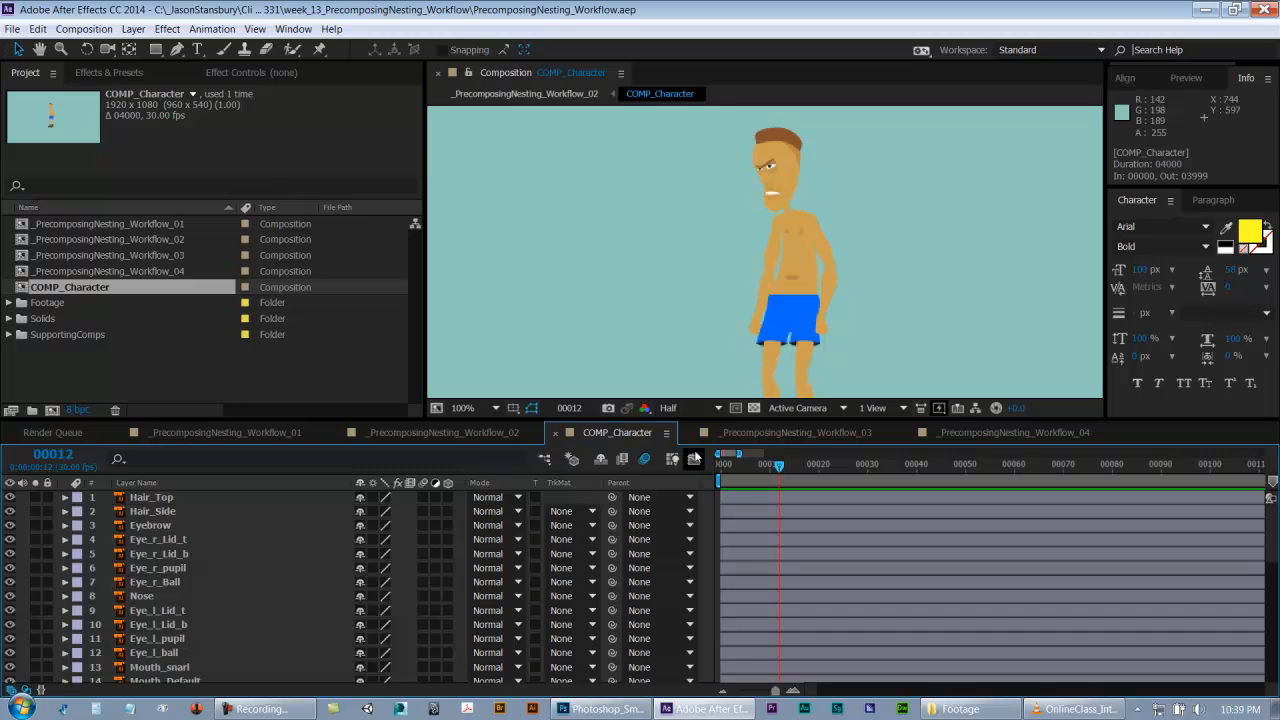
click(510, 433)
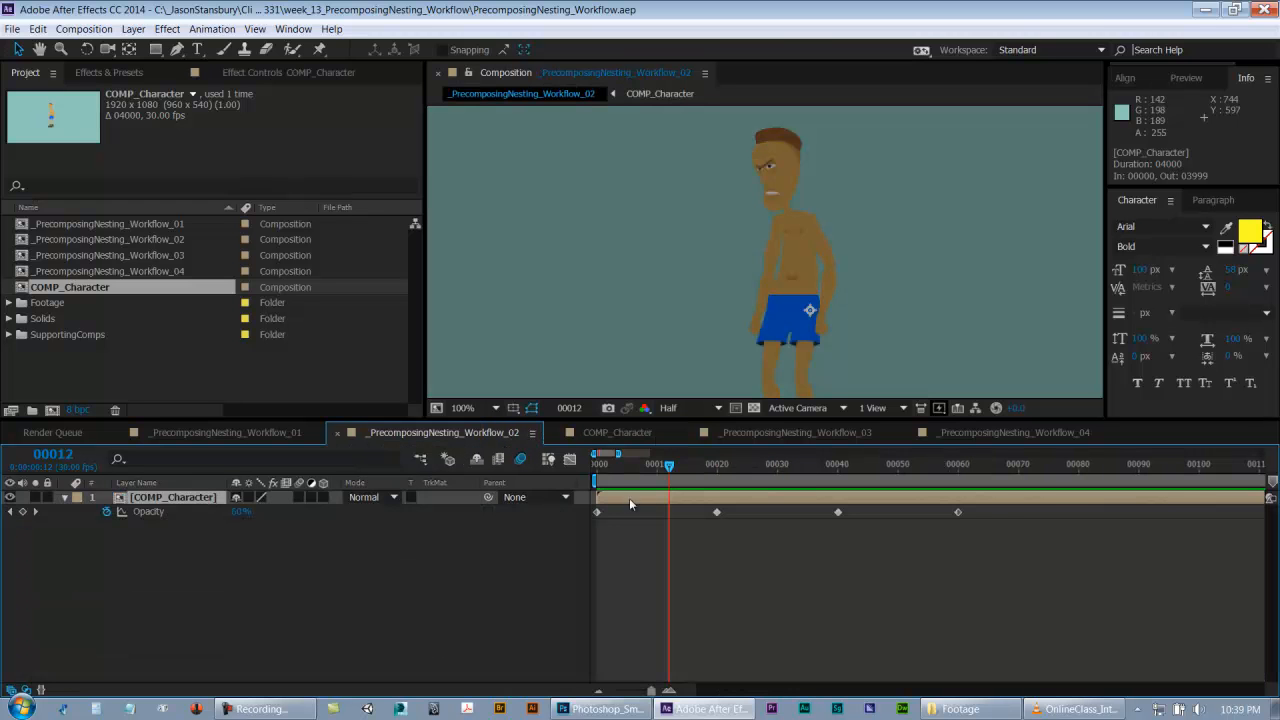
drag(688, 468, 681, 495)
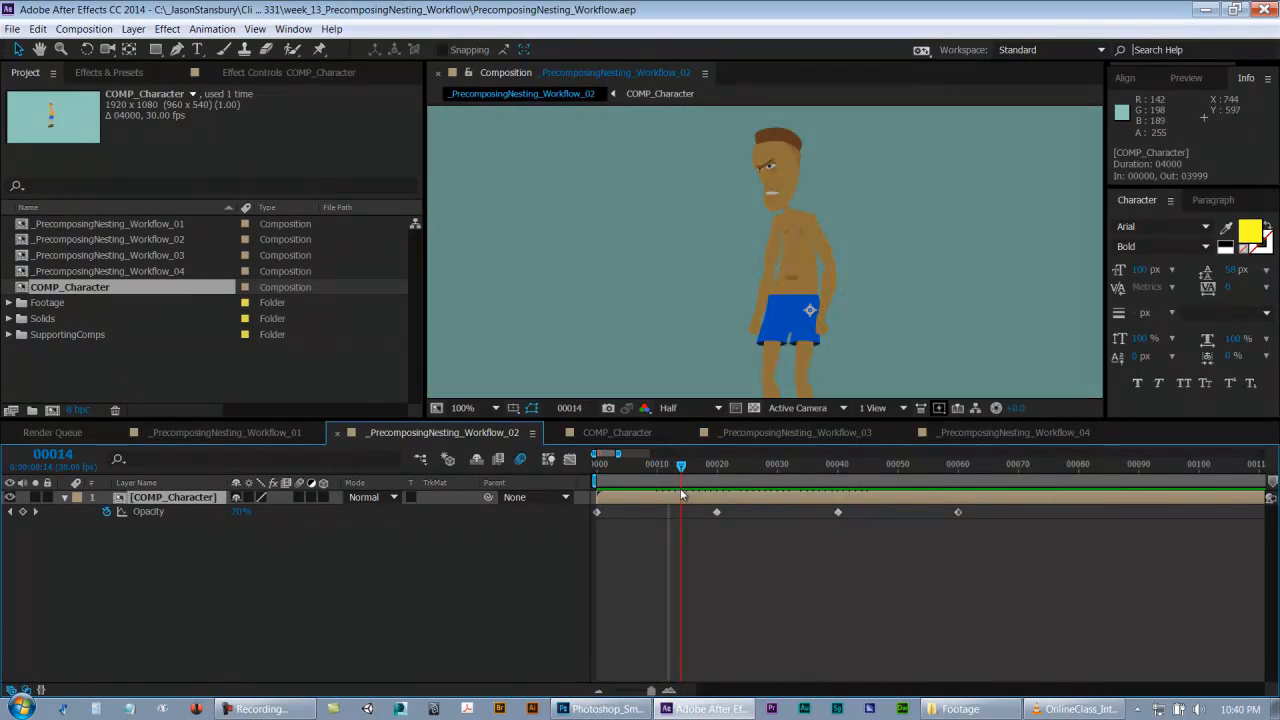
click(587, 432)
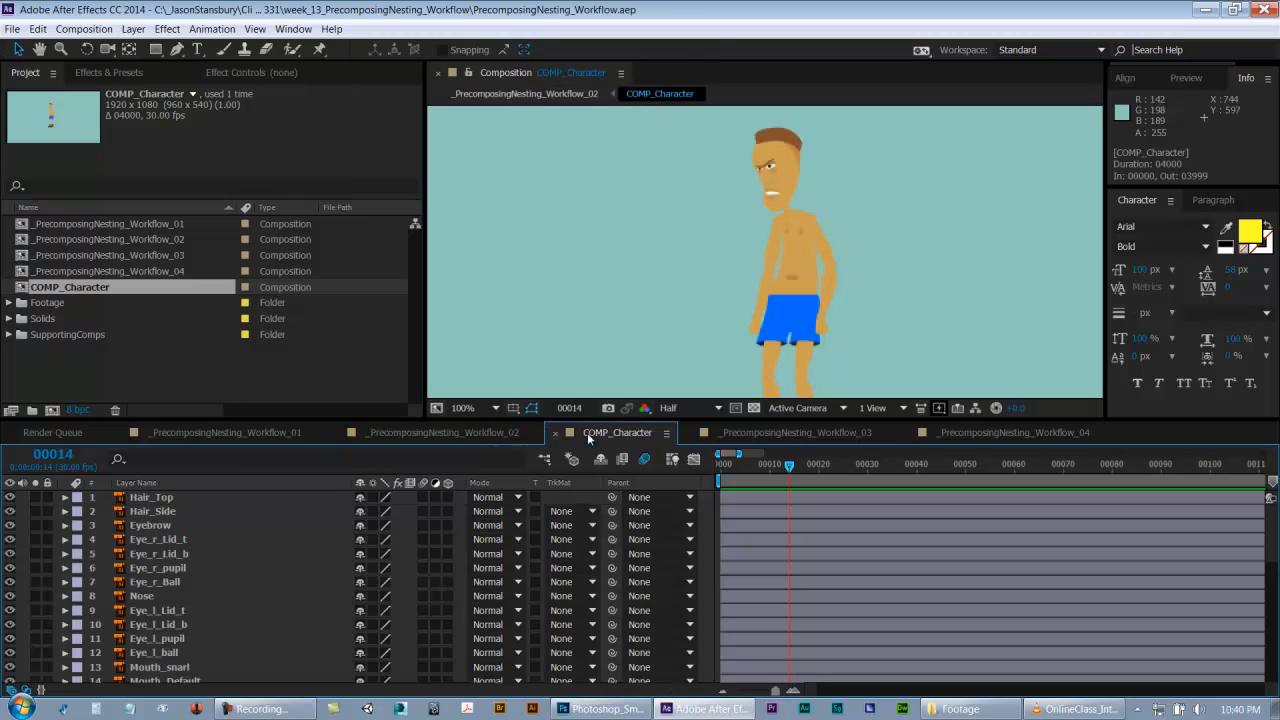
click(401, 432)
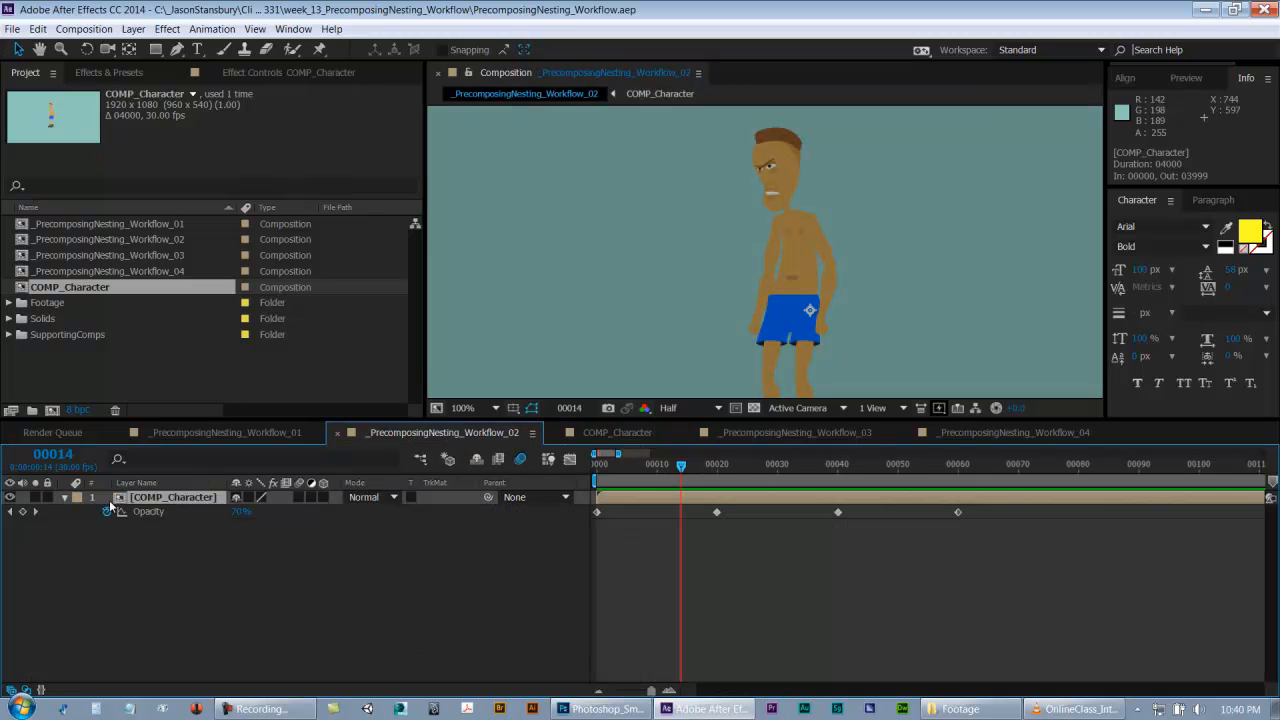
- Apply the Fast Blur effect to the nested COMP_Character layer with a Blurriness of 26
click(120, 73)
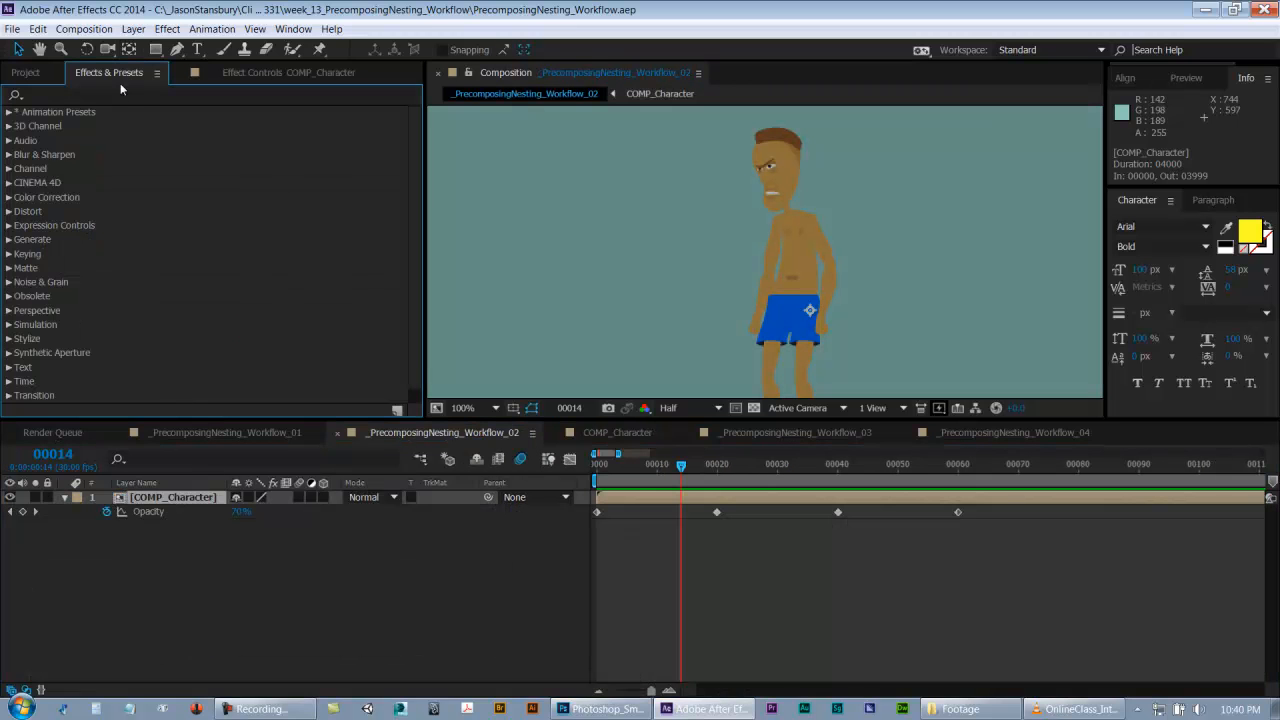
click(110, 93)
text(fast)
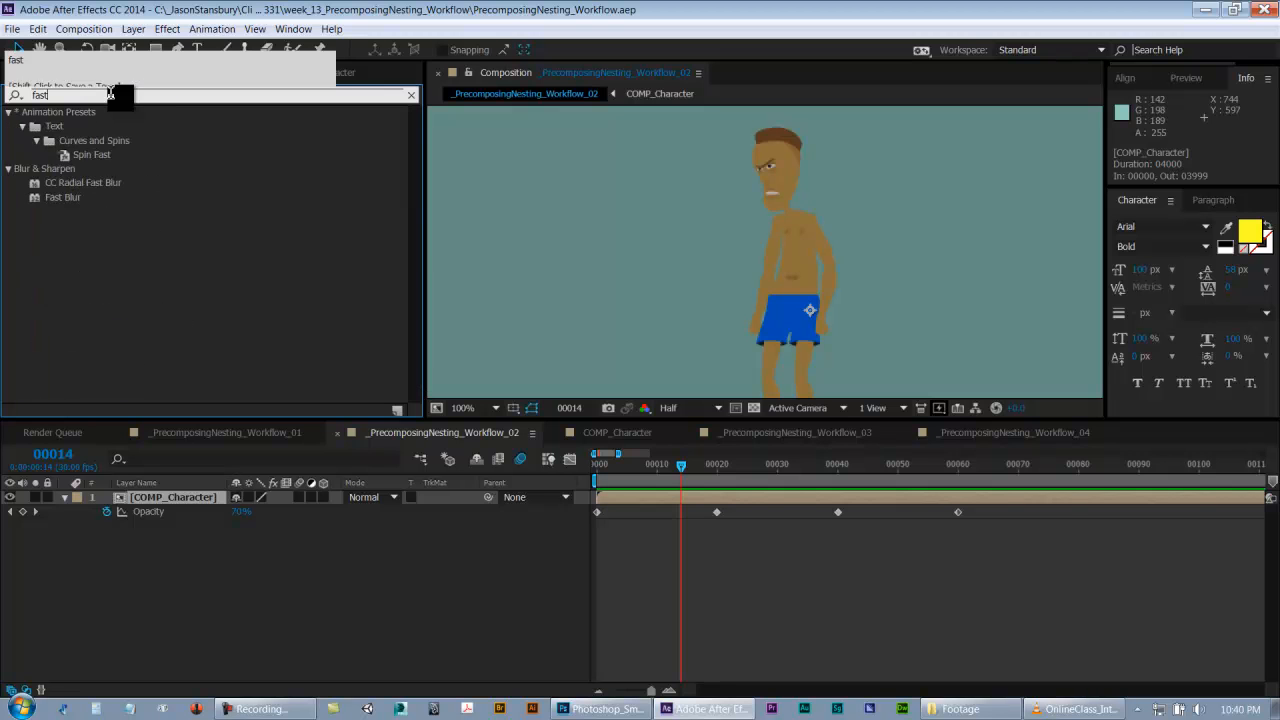
double_click(57, 197)
mouse_move(233, 122)
mouse_down()
mouse_move(265, 122)
mouse_move(252, 122)
mouse_up()
click(651, 603)
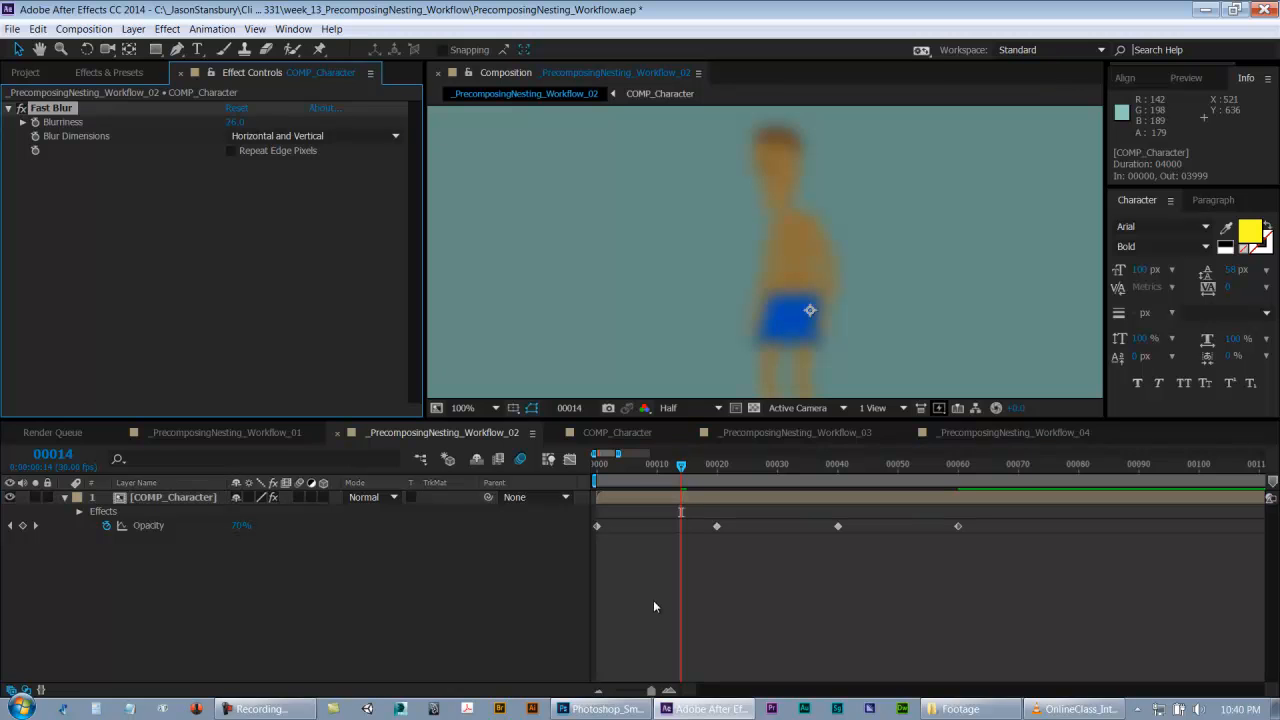
- Compare the blurred nested layer around frame 25 with the layers inside the COMP_Character composition
drag(702, 476, 747, 474)
double_click(749, 502)
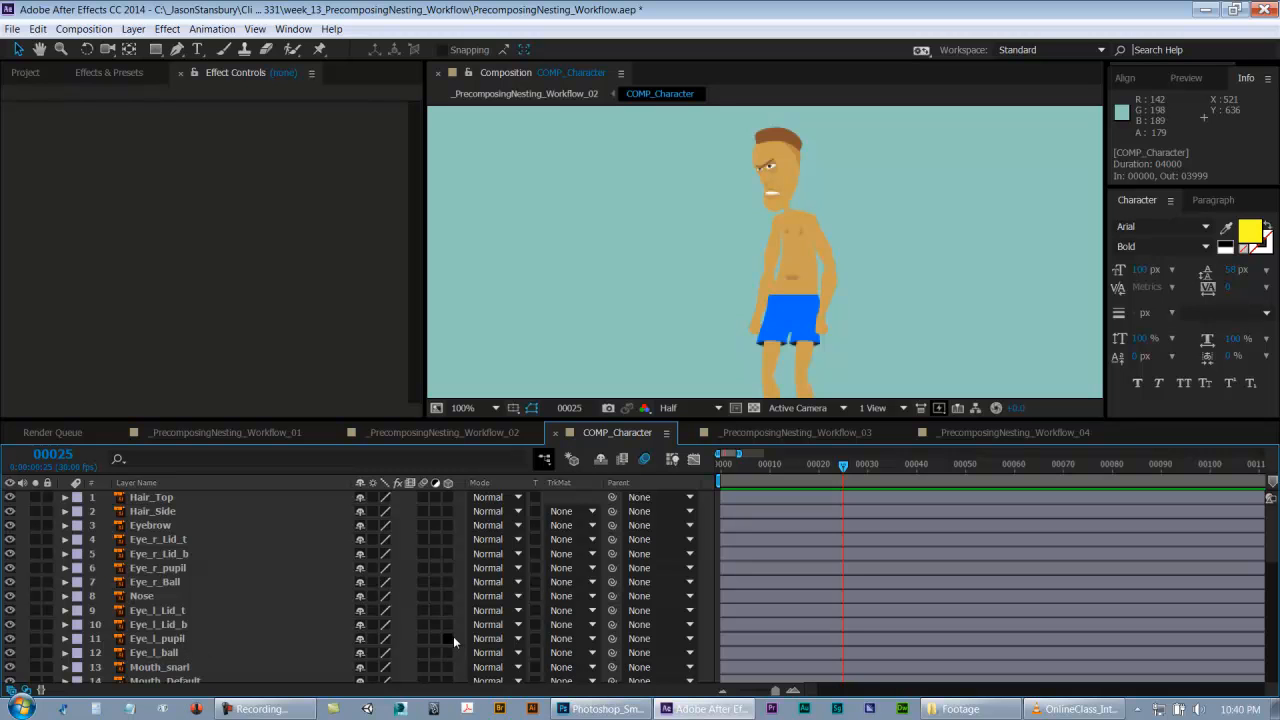
click(481, 440)
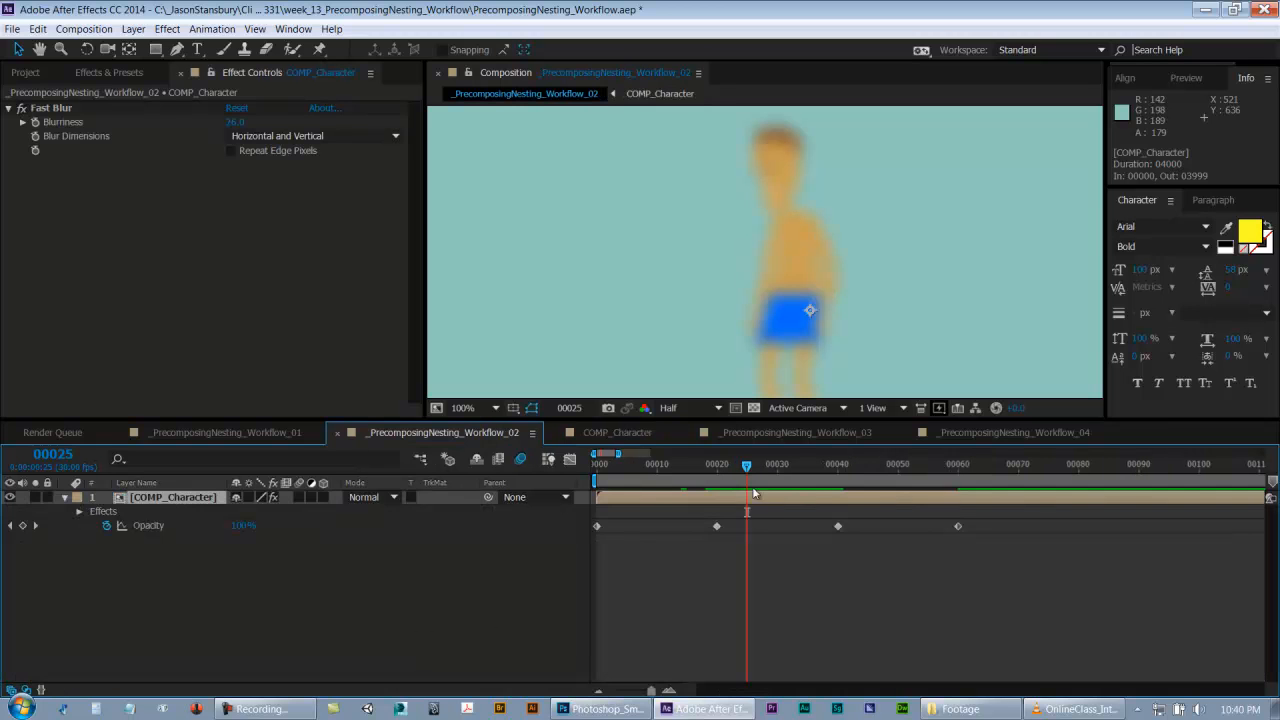
click(585, 432)
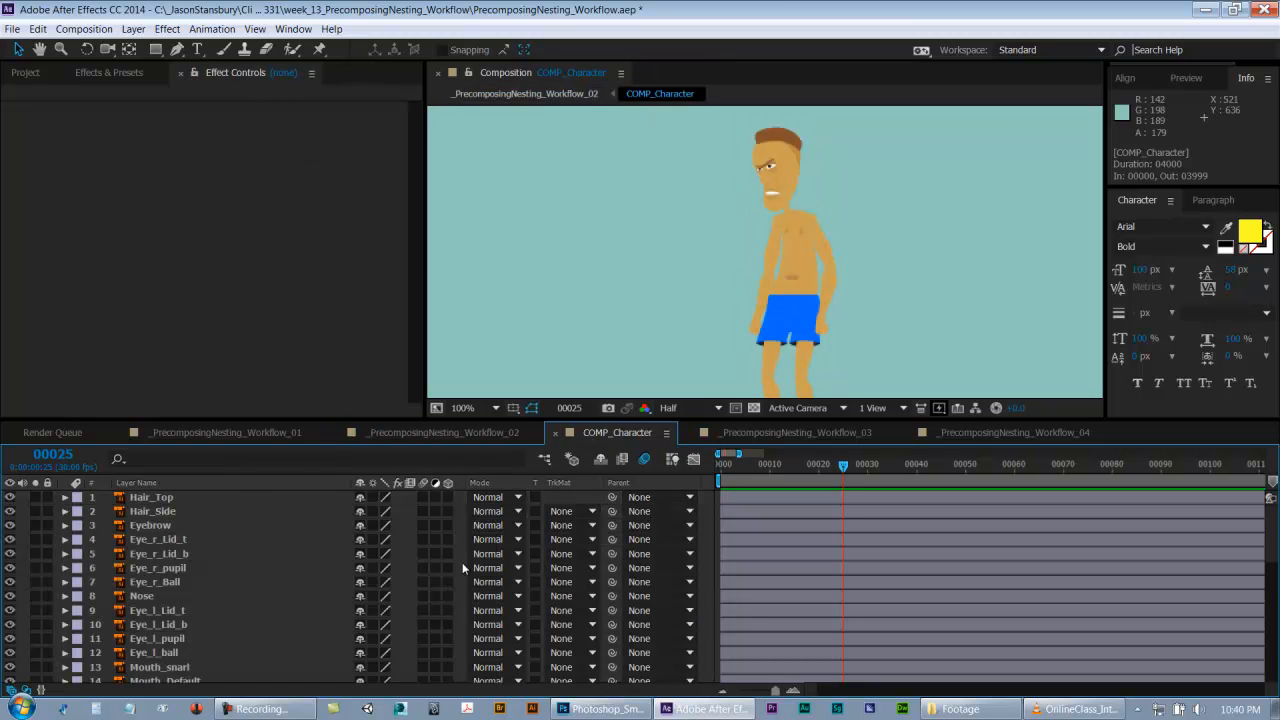
click(471, 434)
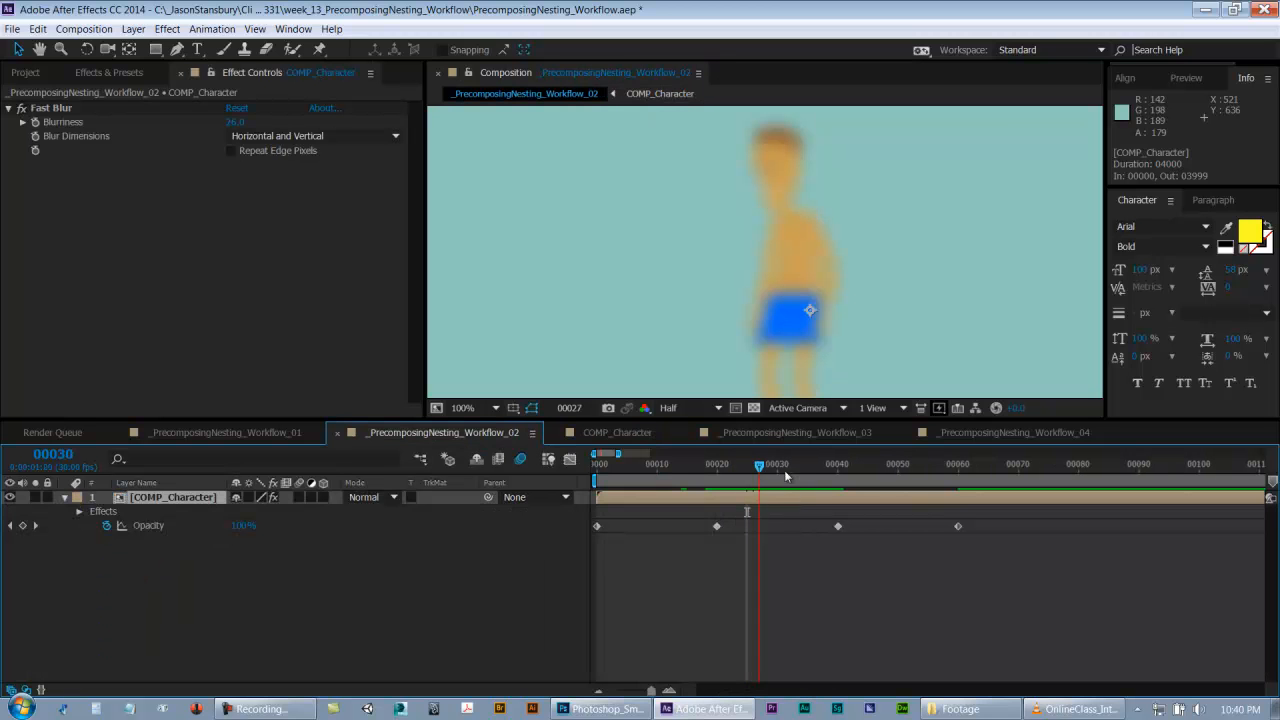
- Reveal the nested COMP_Character layer's Fast Blur properties in the timeline and set Blurriness to 24
key(e)
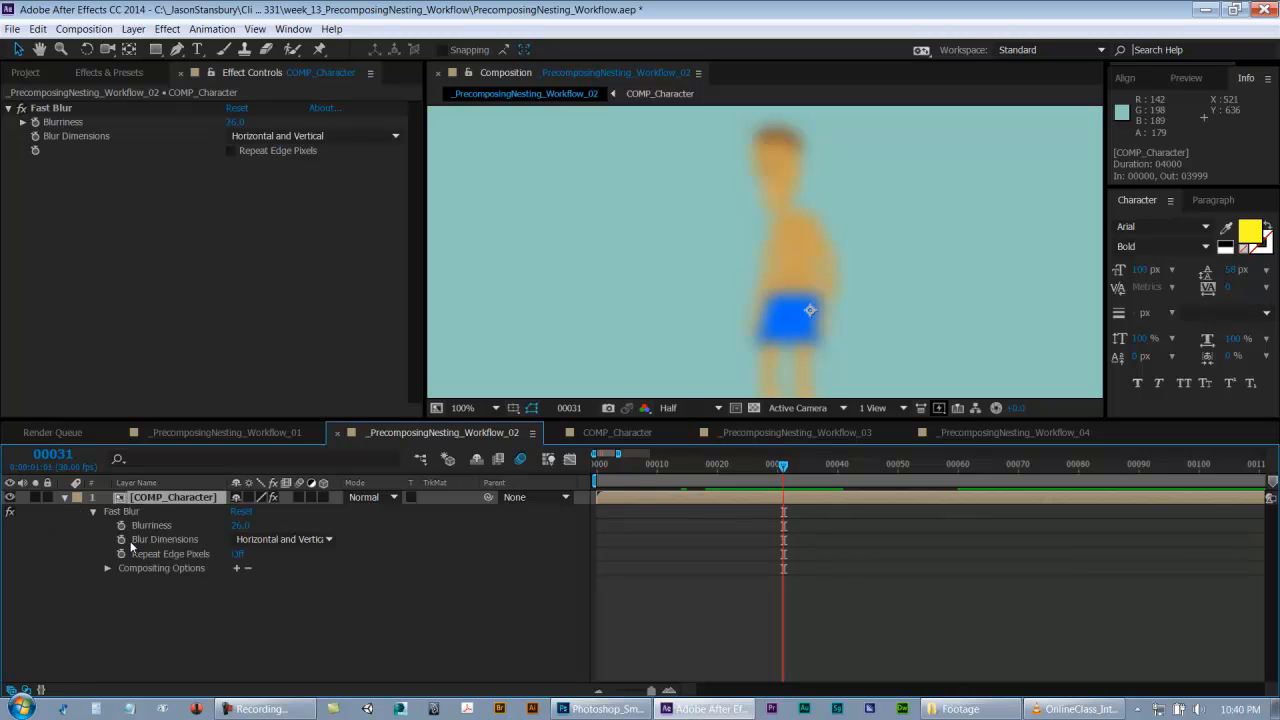
drag(241, 526, 233, 531)
- Switch to Photoshop and delete the Gaussian Blur smart filter from the shape layer
mouse_move(996, 716)
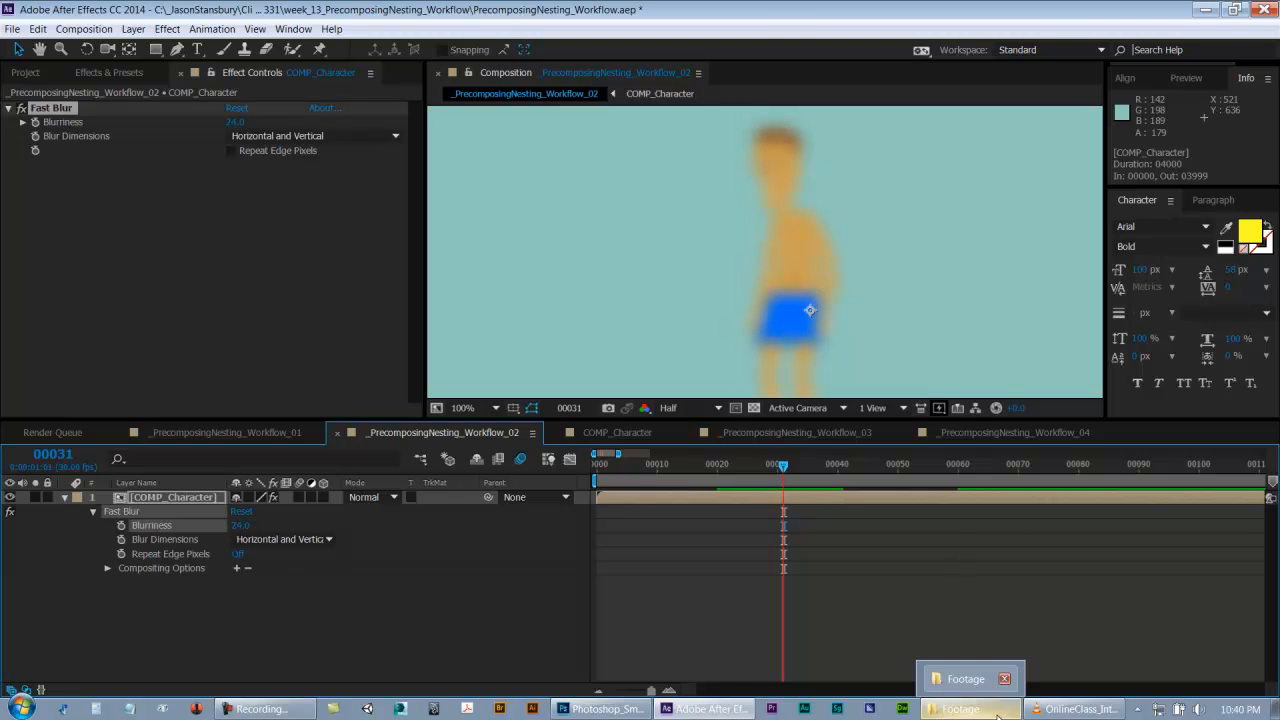
click(578, 716)
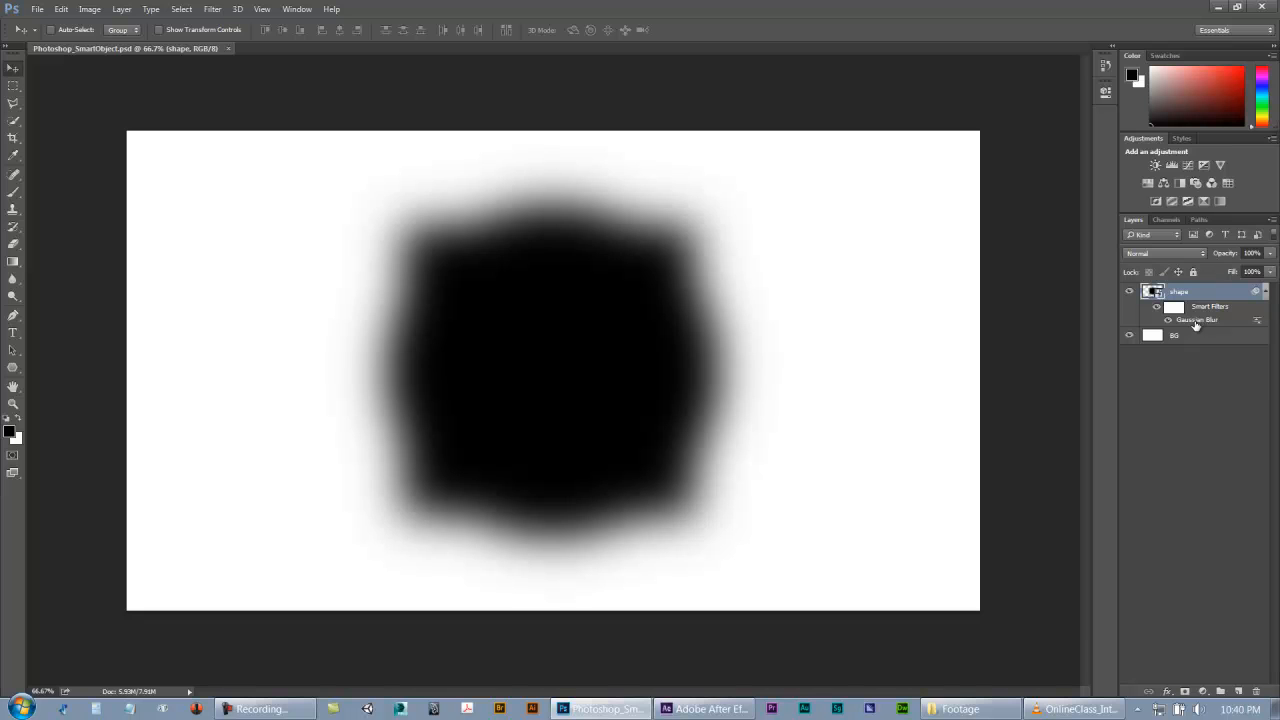
right_click(1195, 325)
click(1148, 386)
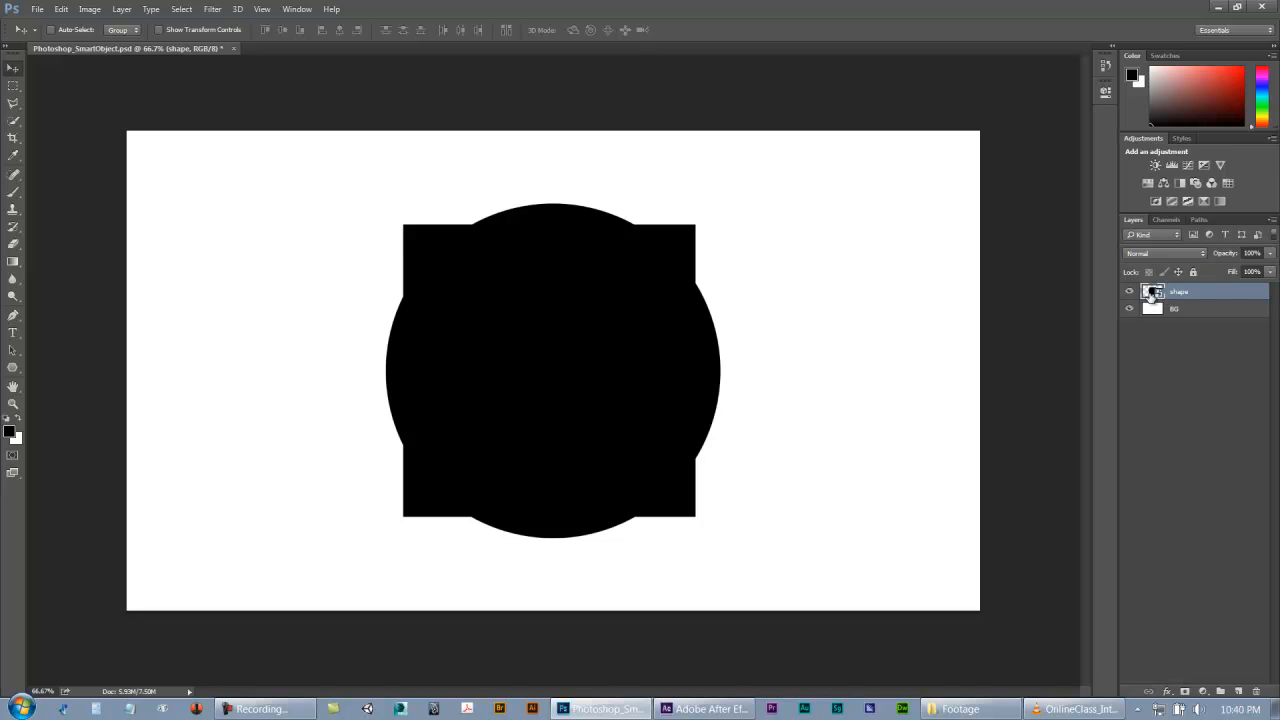
- Apply a Gaussian Blur smart filter with a 50-pixel radius to the shape smart object layer
click(213, 9)
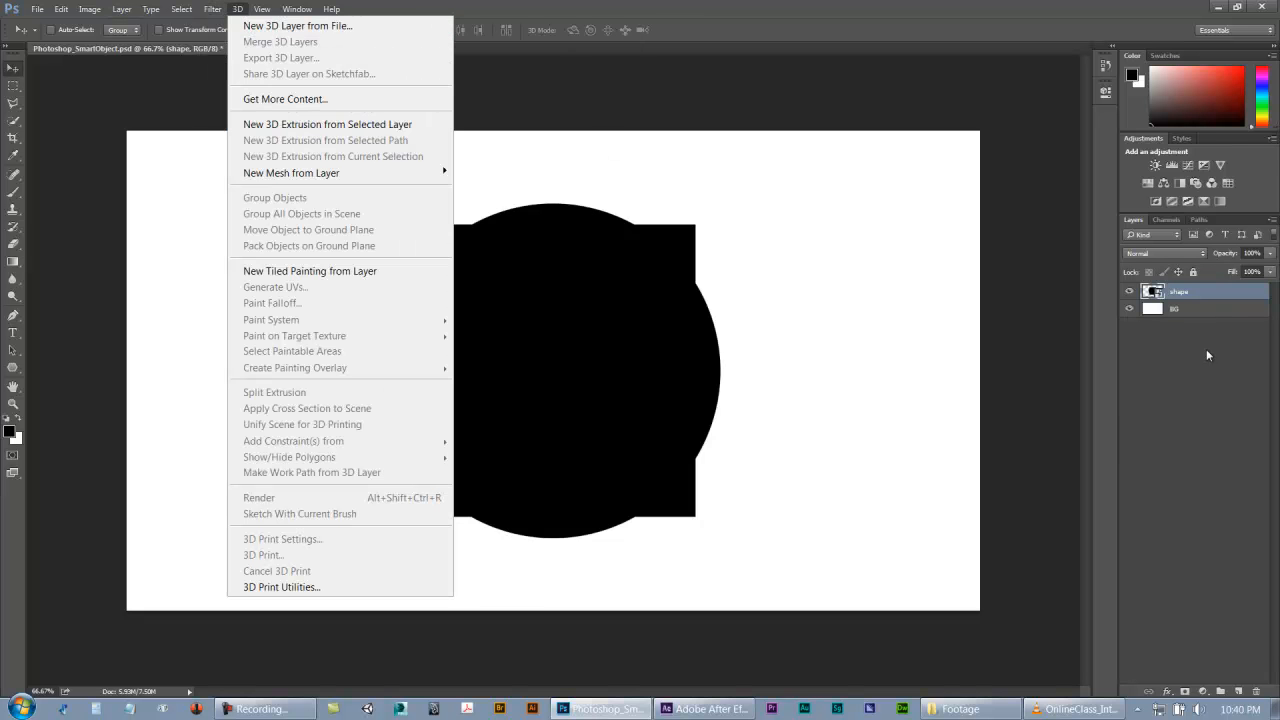
click(1155, 295)
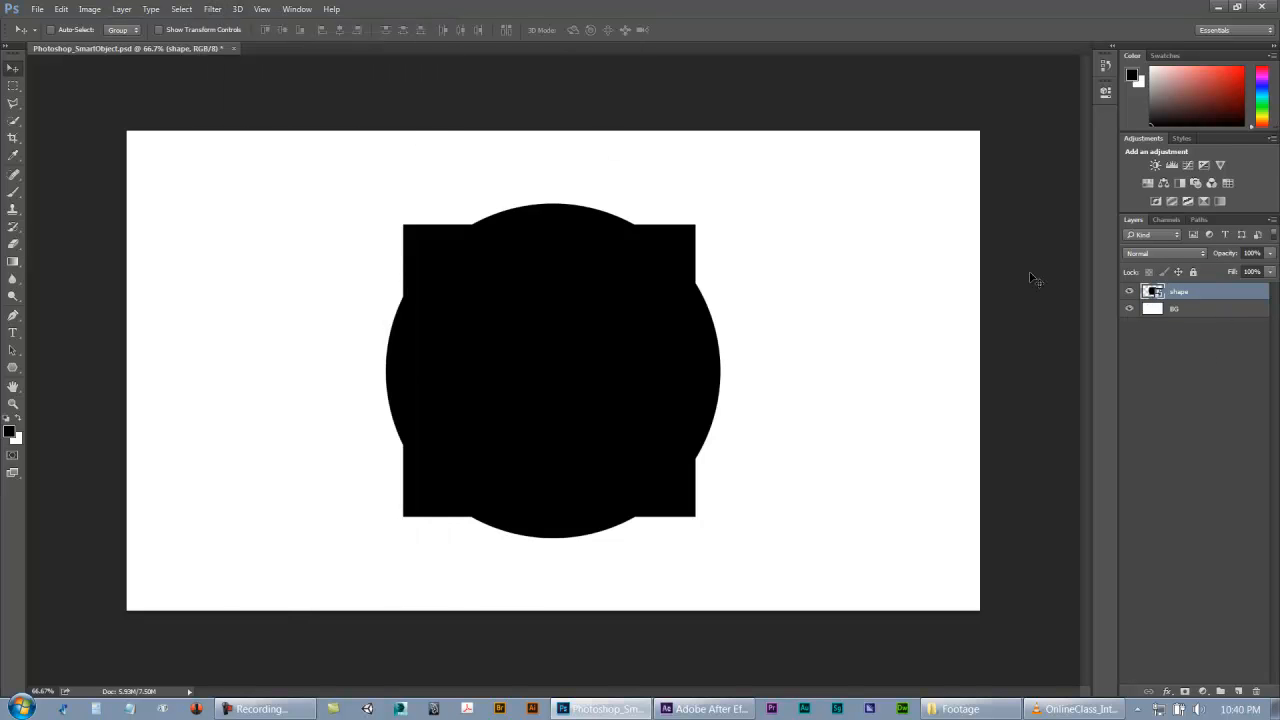
click(214, 20)
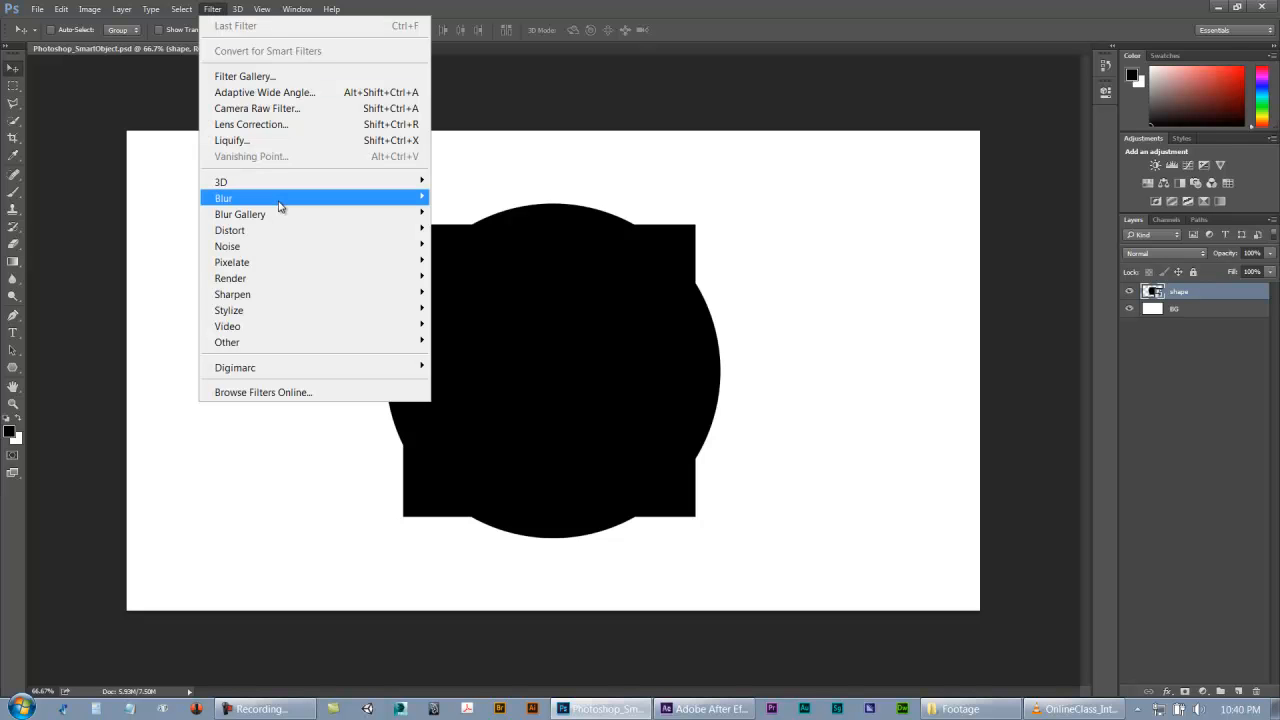
mouse_move(280, 206)
click(475, 261)
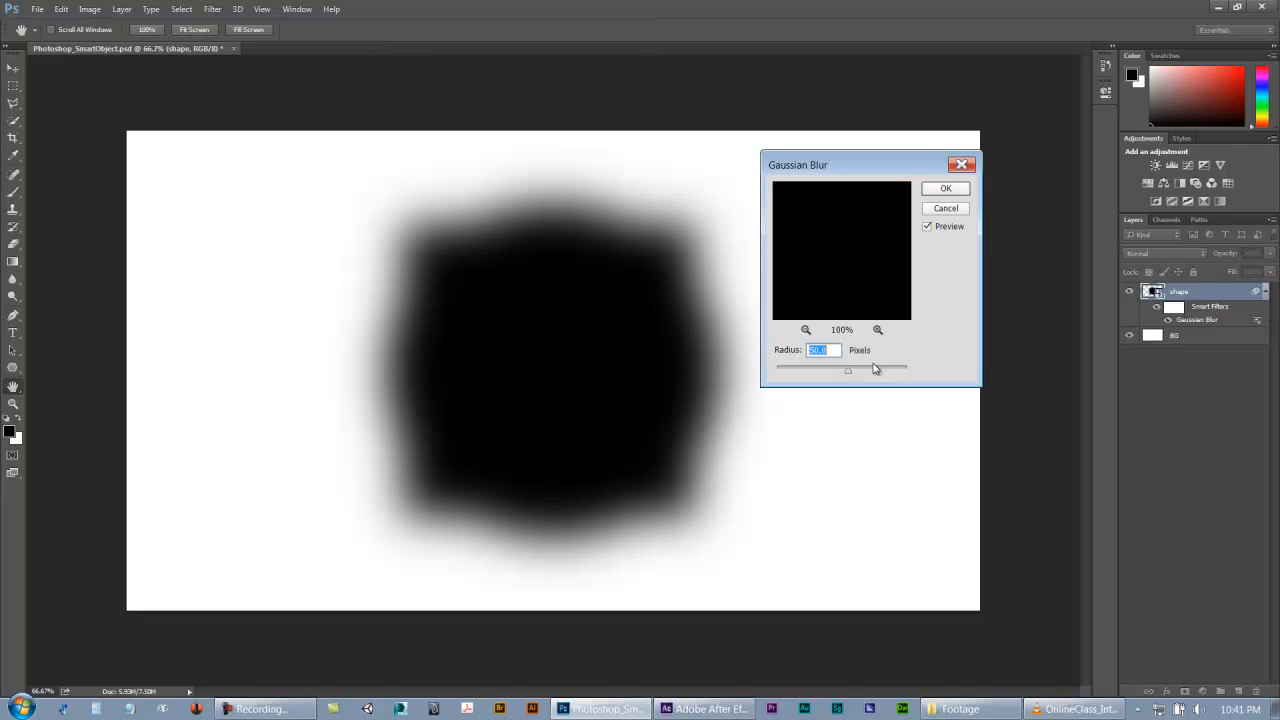
drag(801, 368, 852, 372)
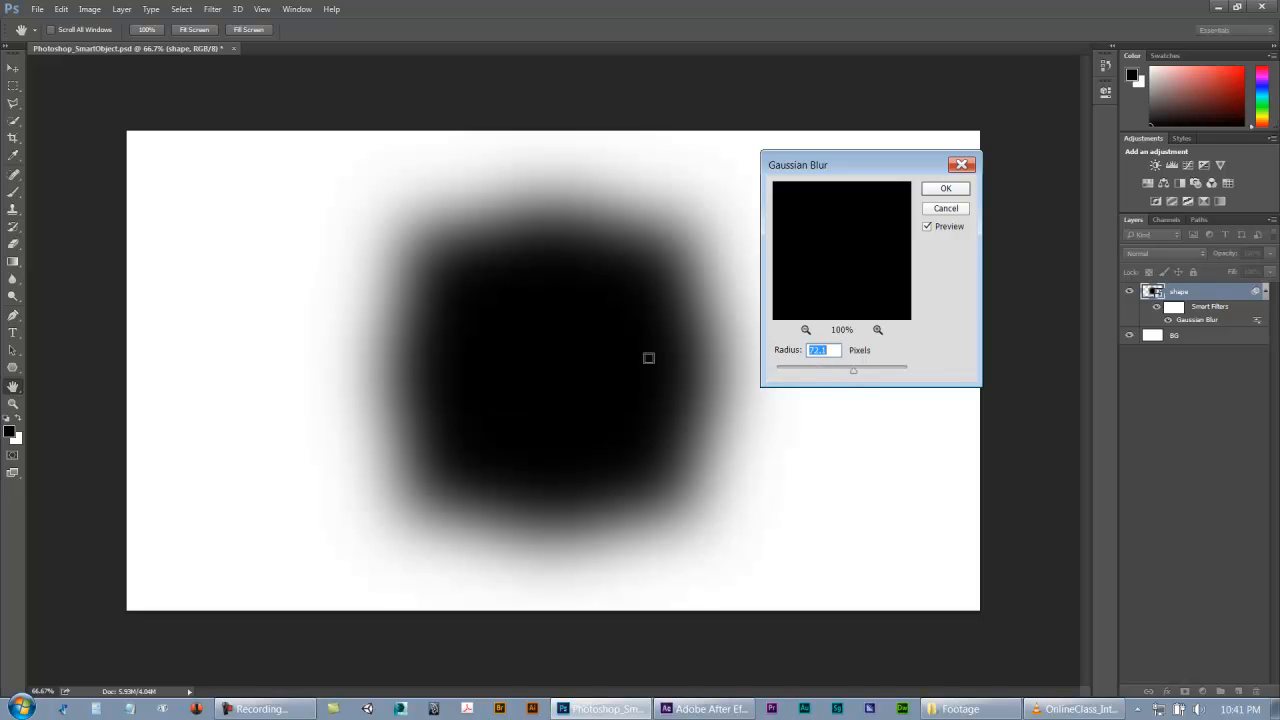
drag(853, 368, 827, 370)
text(5)
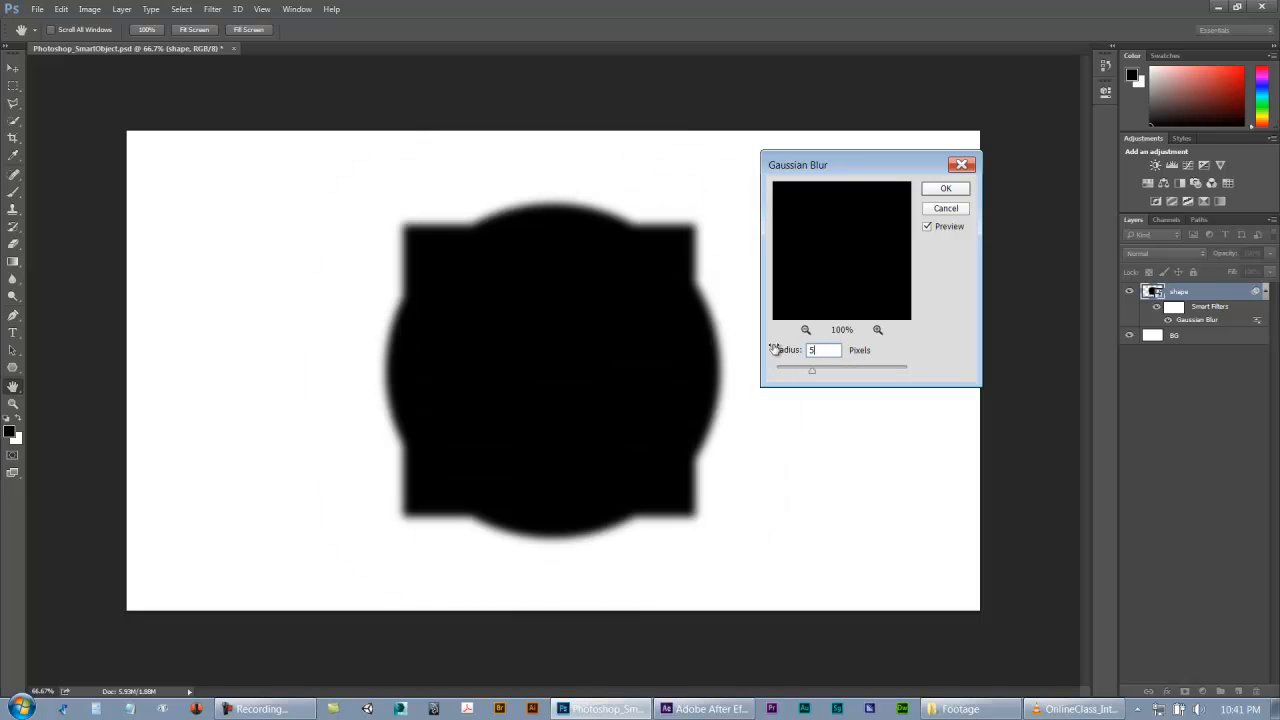
click(944, 188)
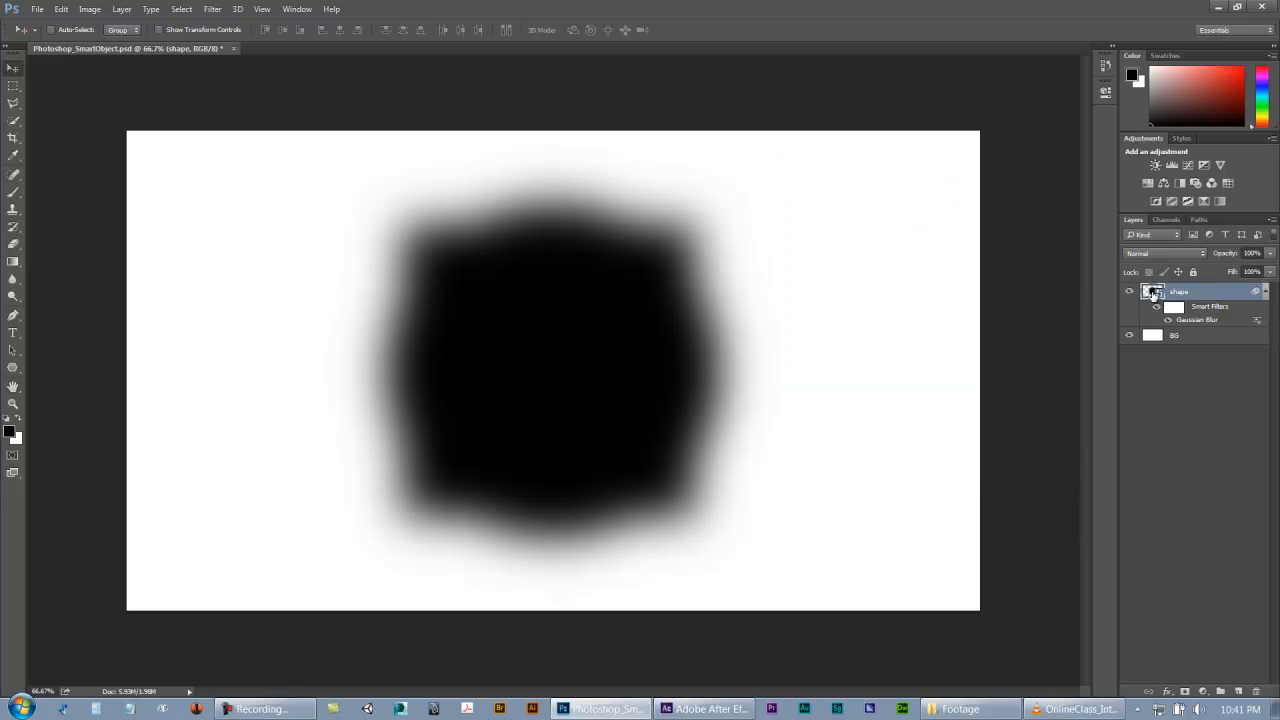
- Inside the shape smart object, hide the shape layer, show circle_half, save, and return to Photoshop_SmartObject.psd
double_click(1153, 293)
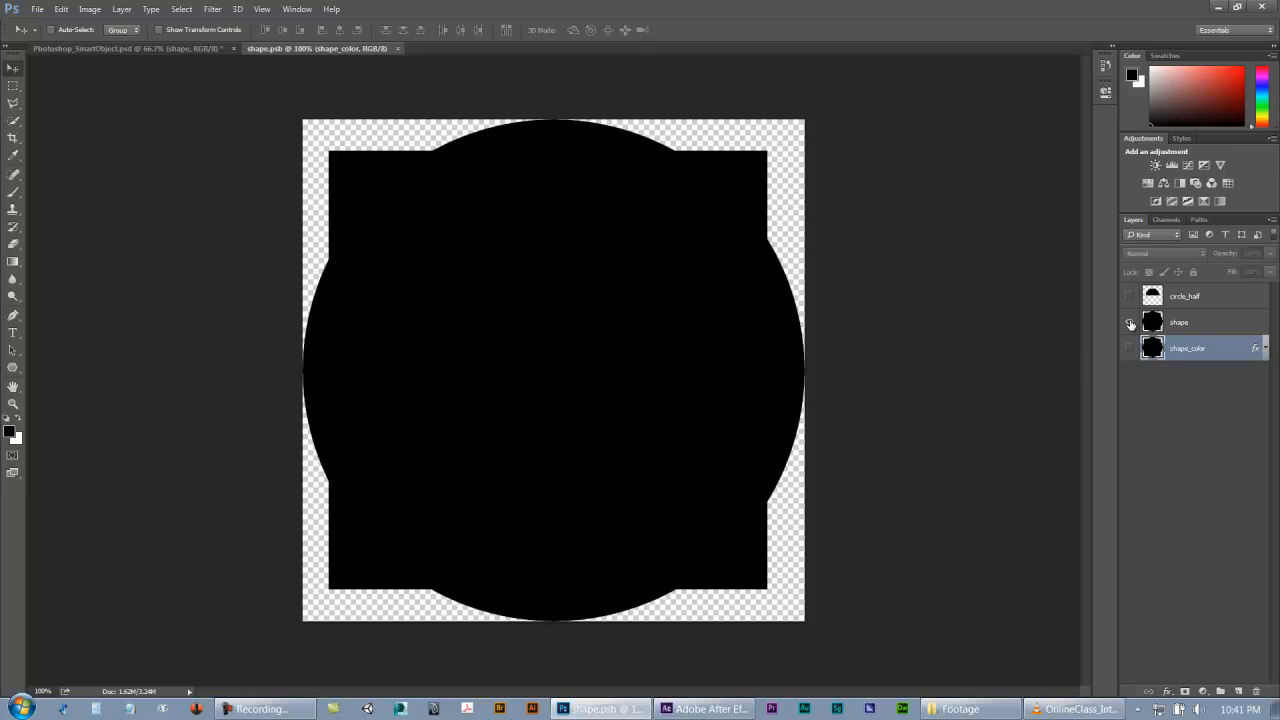
click(1129, 321)
click(1129, 296)
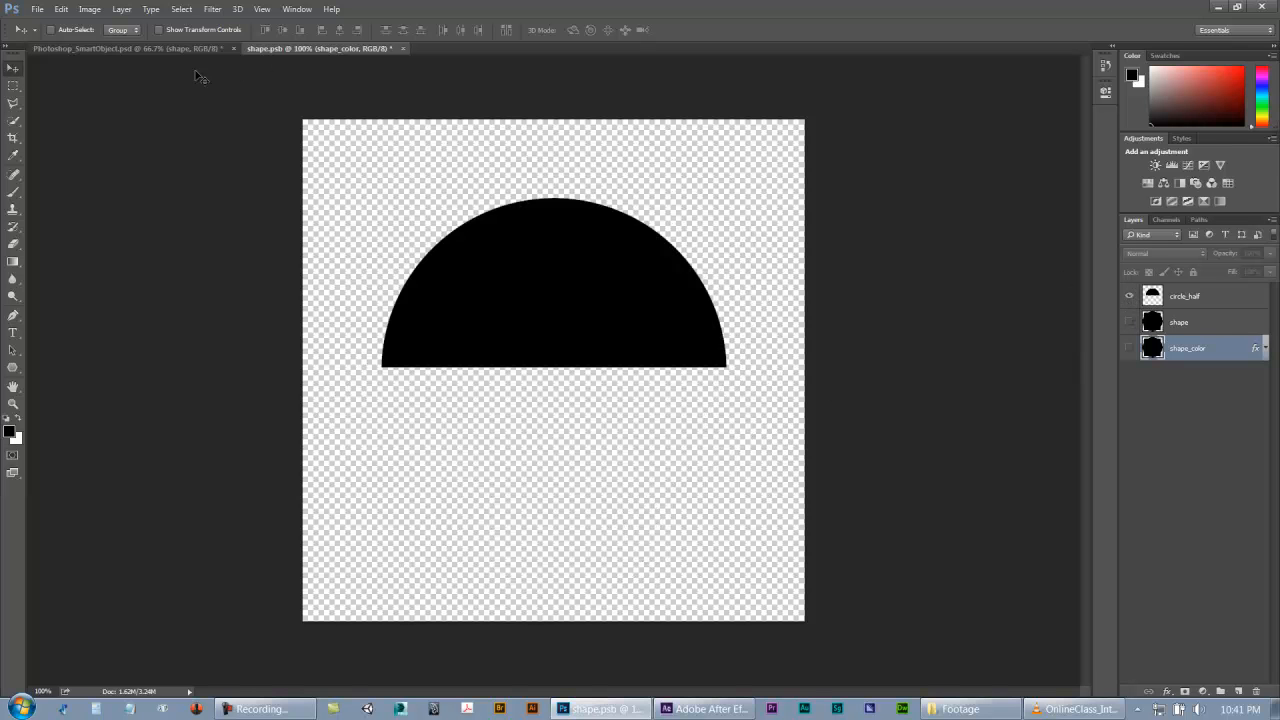
key(ctrl+s)
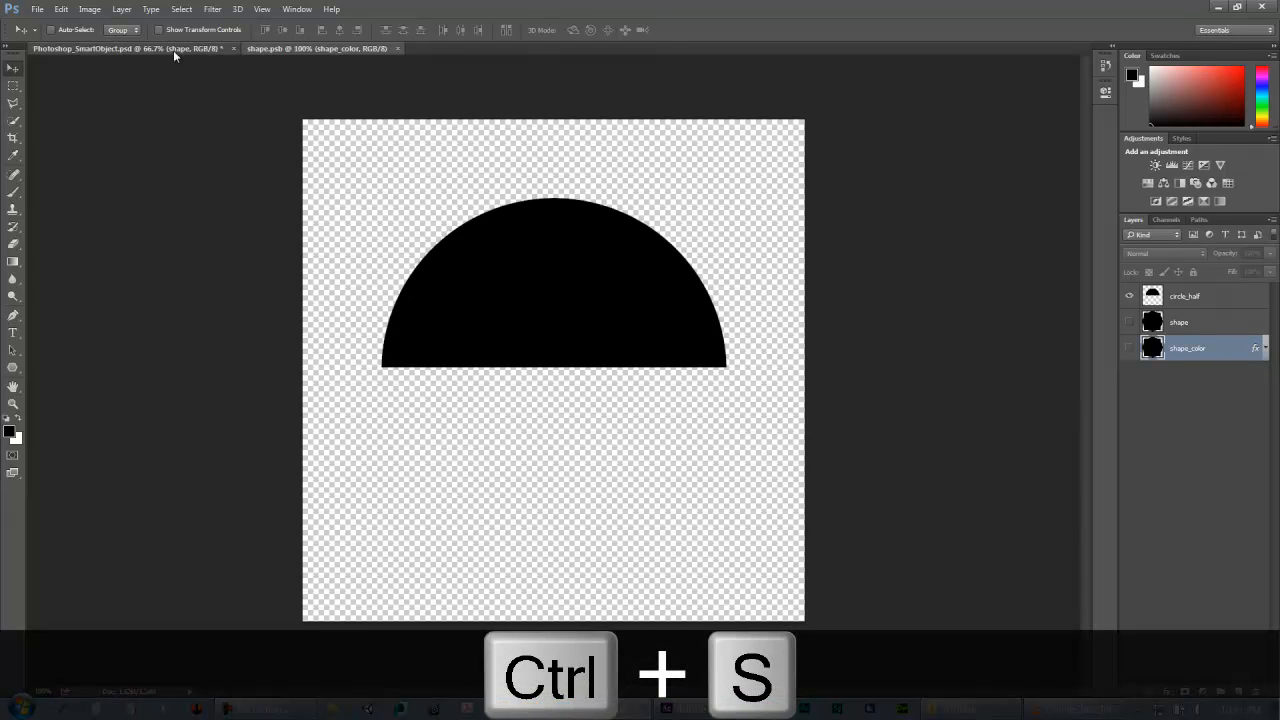
click(176, 55)
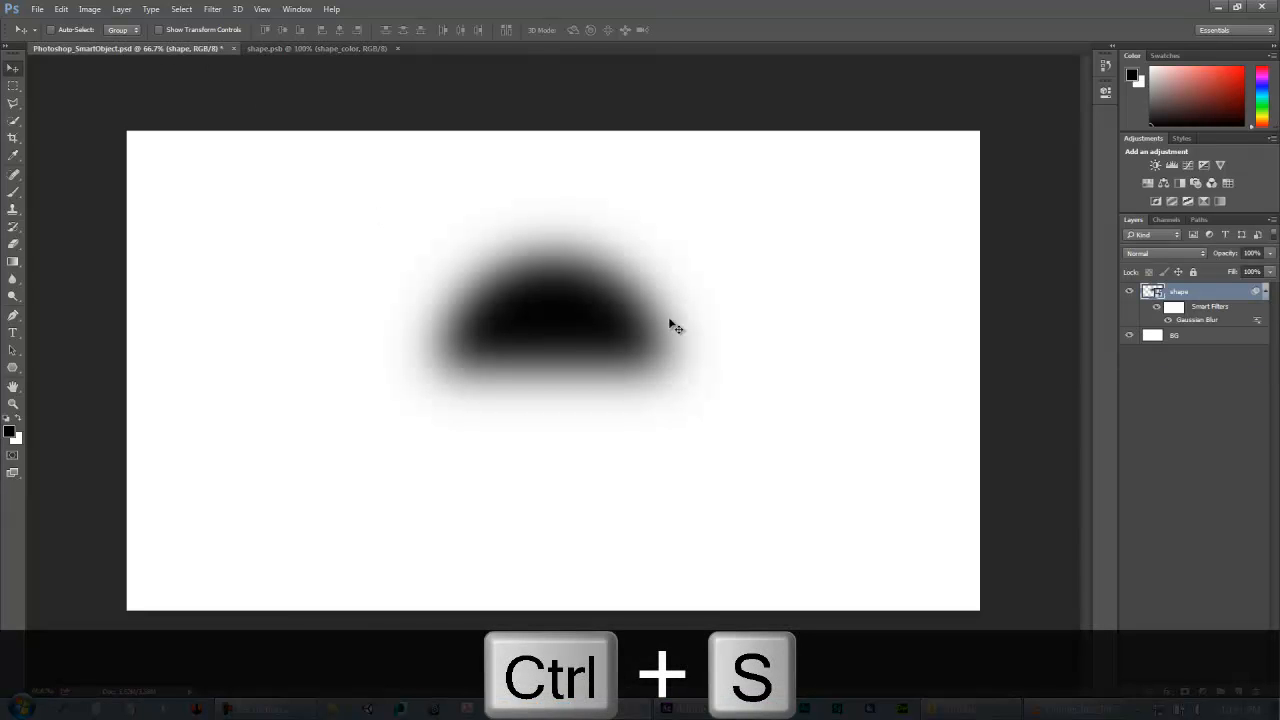
- Edit the shape layer's Gaussian Blur smart filter and set its radius to 50 pixels
double_click(1212, 320)
drag(820, 367, 843, 374)
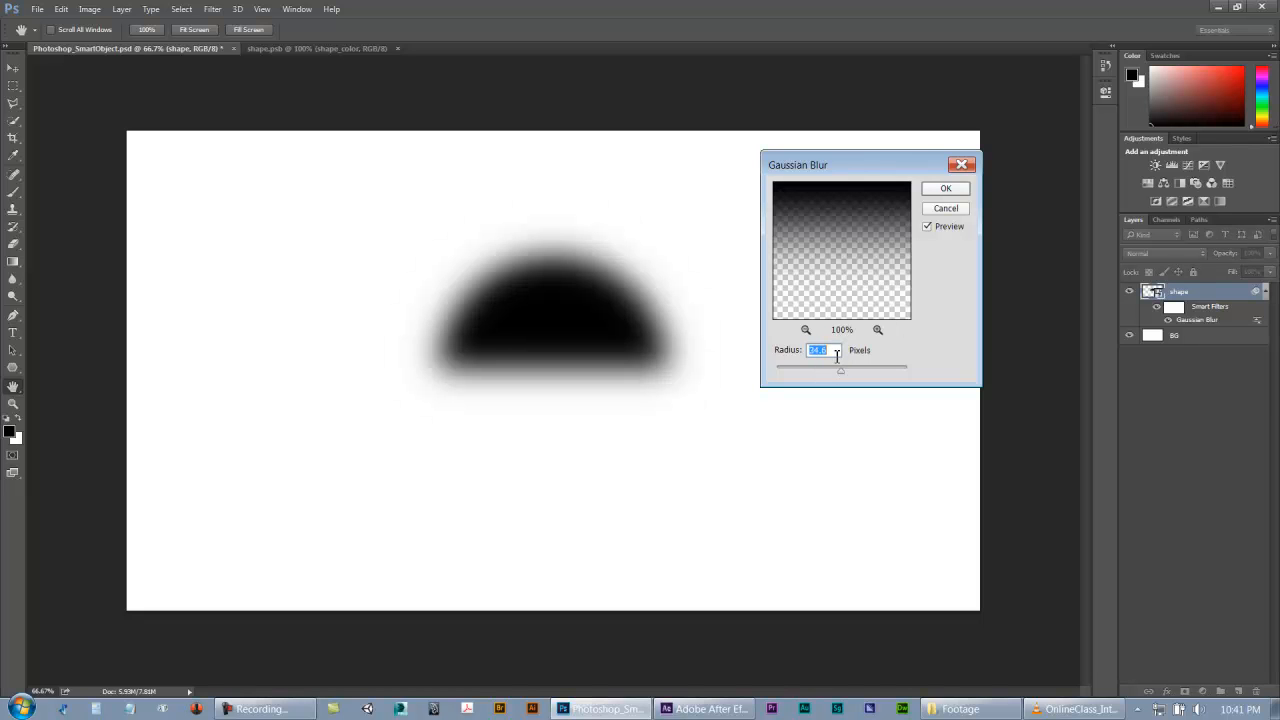
text(50)
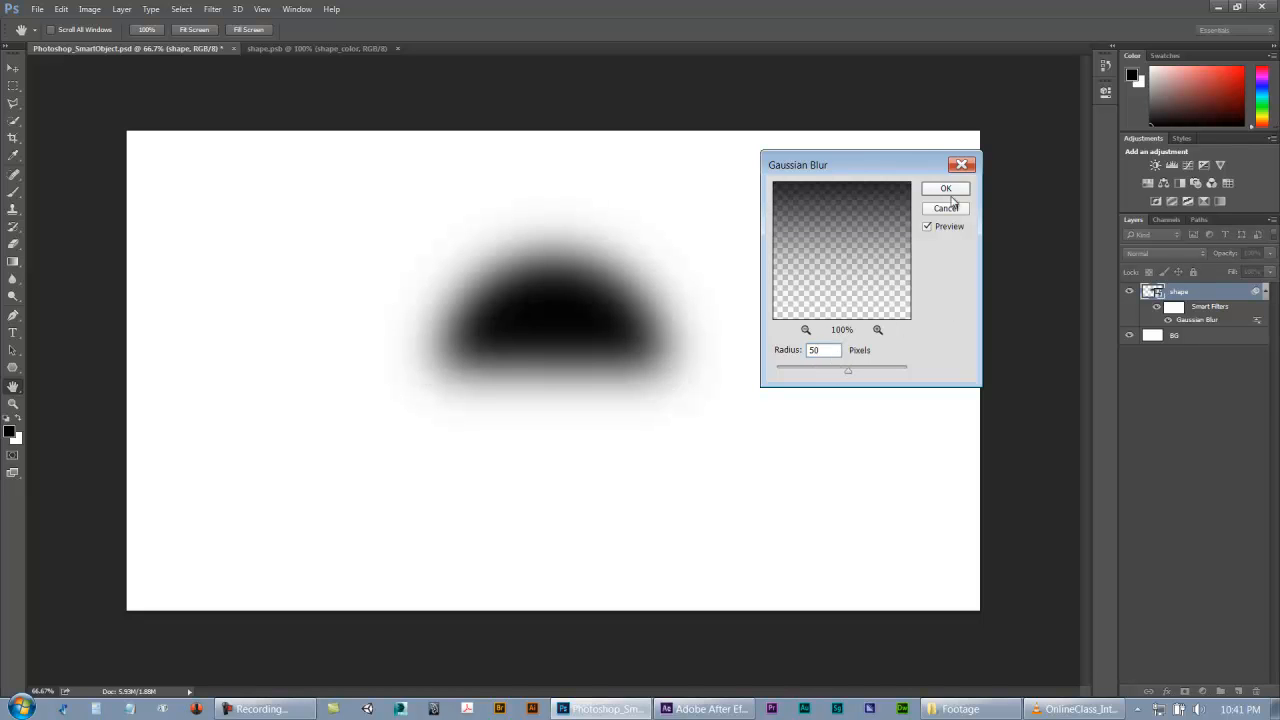
click(949, 190)
- Inside the shape smart object, hide circle_half, show shape_color, save, and return to Photoshop_SmartObject.psd
double_click(1153, 292)
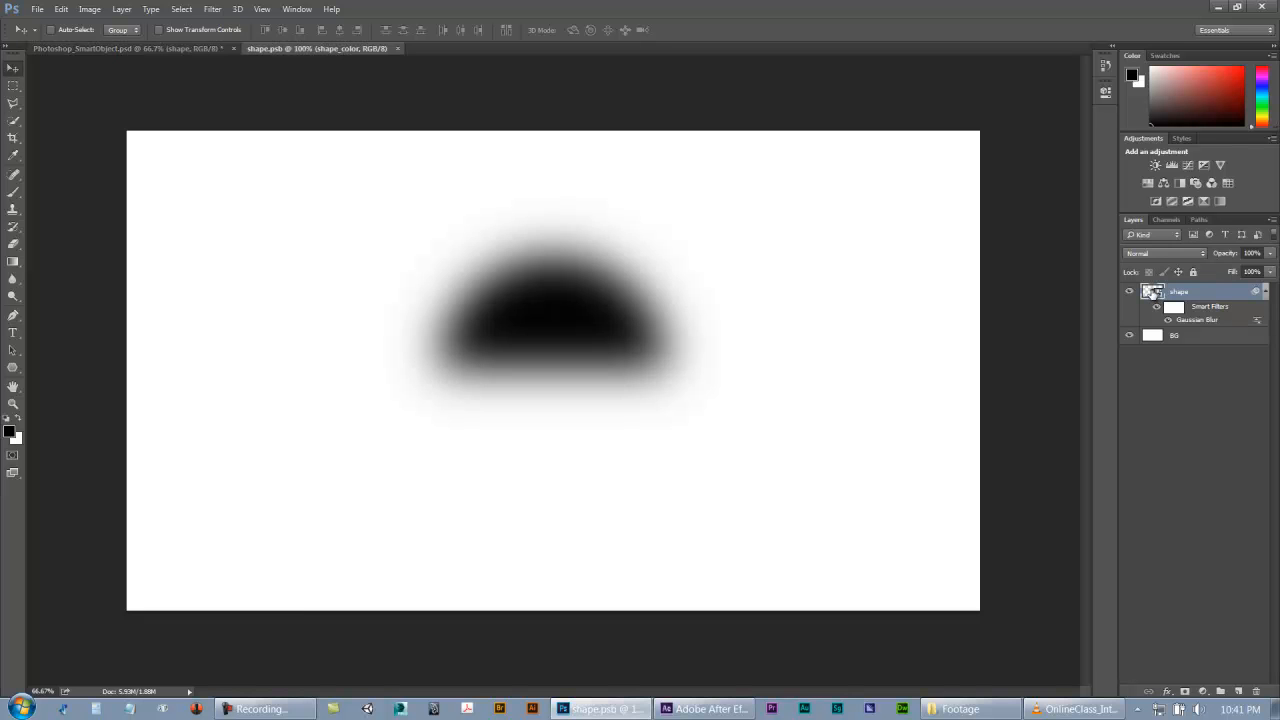
drag(1130, 296, 1131, 352)
click(1131, 349)
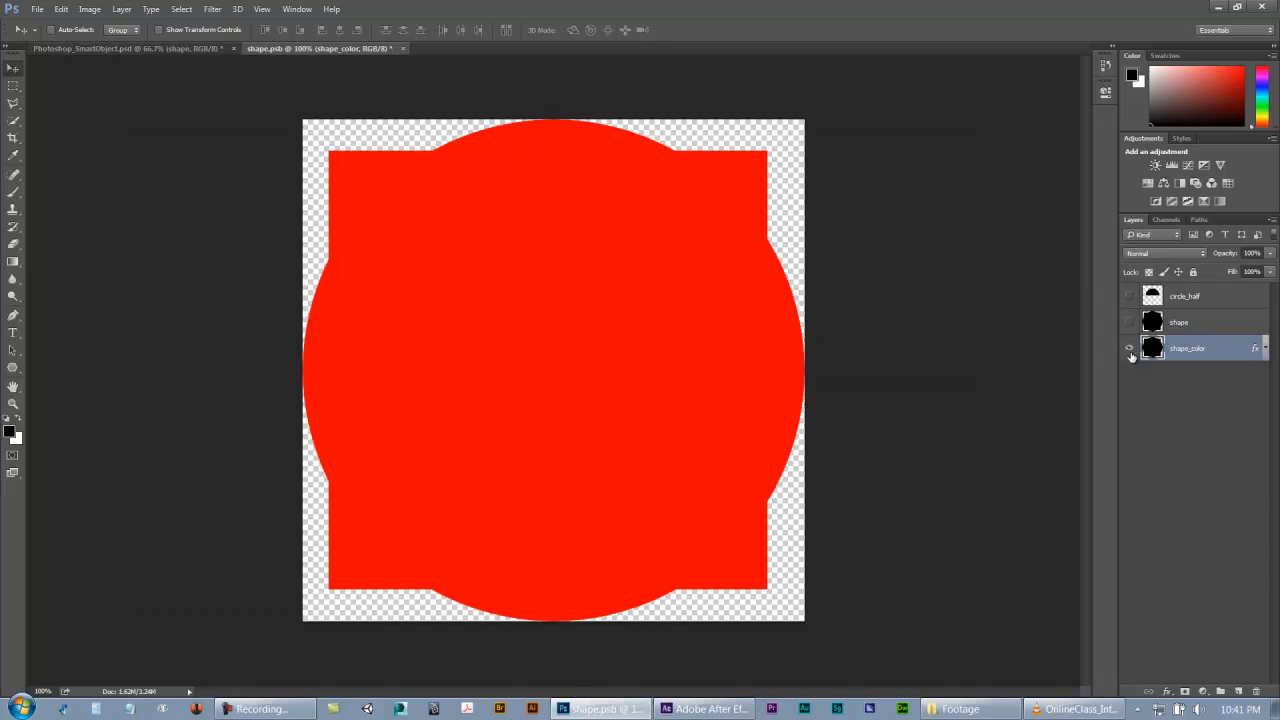
key(ctrl+s)
click(191, 50)
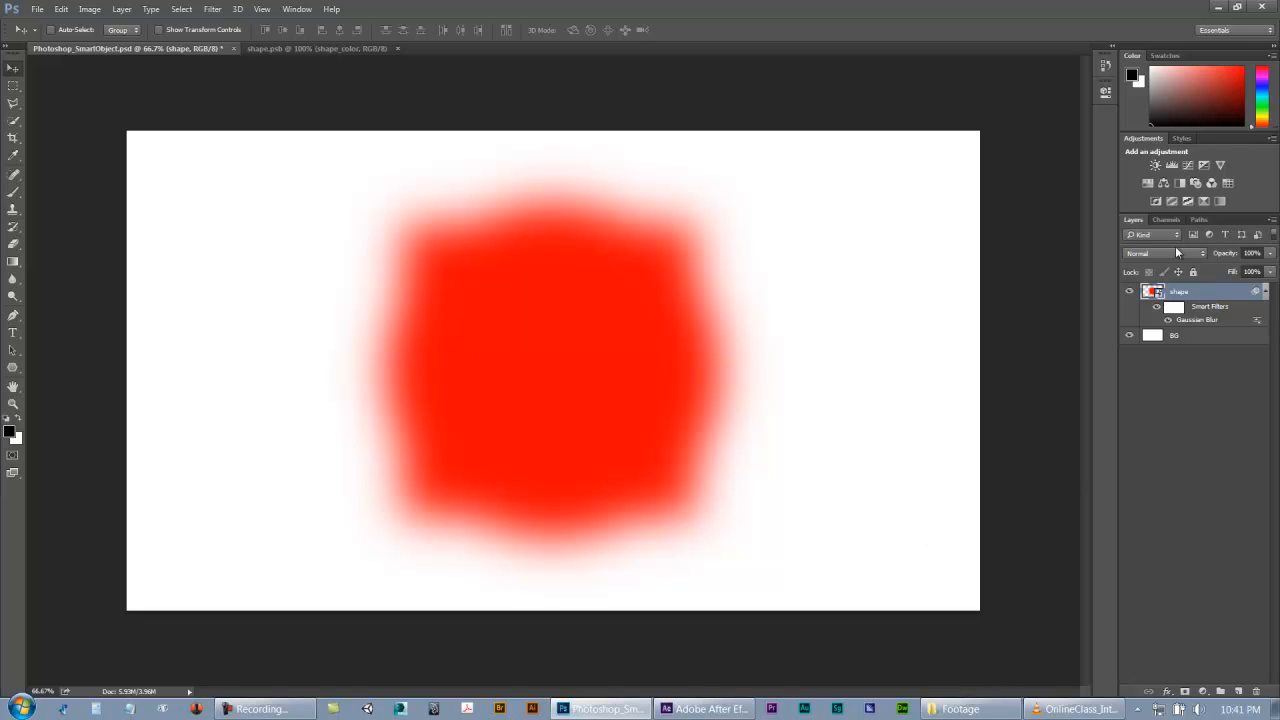
- Inside the shape smart object, swap shape_color's visibility for the shape layer, save and close it, and collapse the smart filters list
double_click(1155, 293)
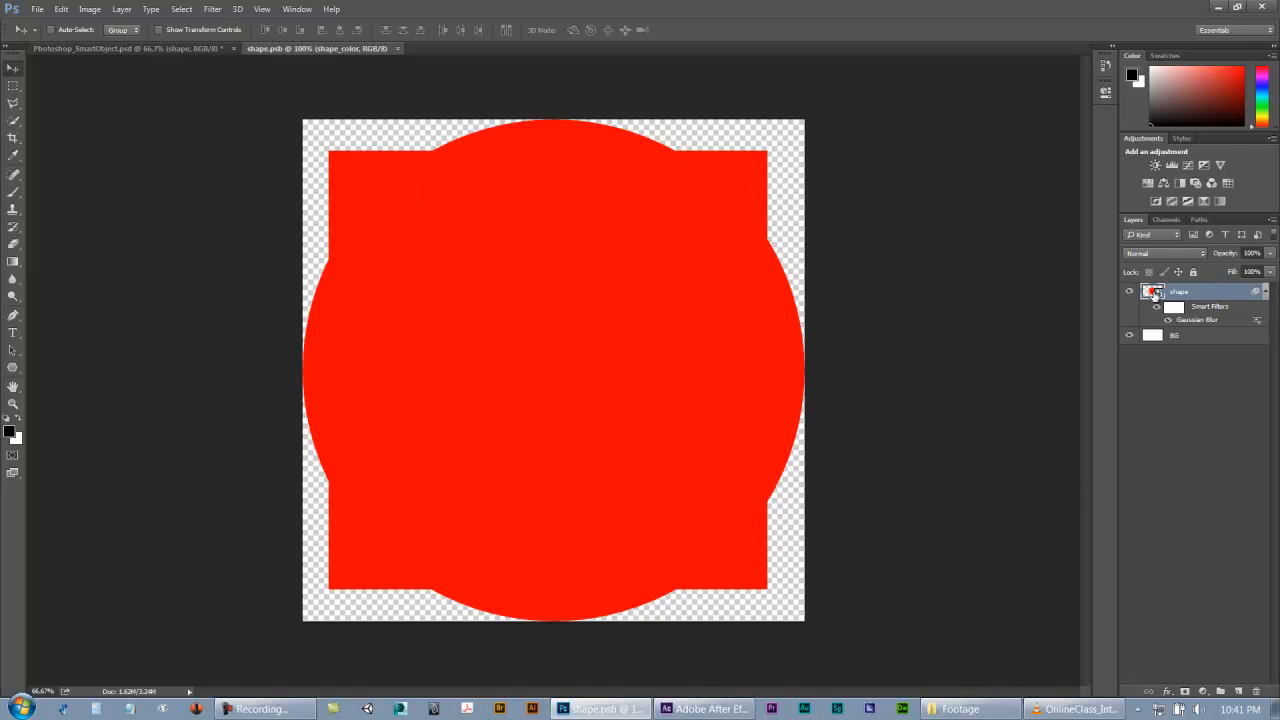
click(1130, 348)
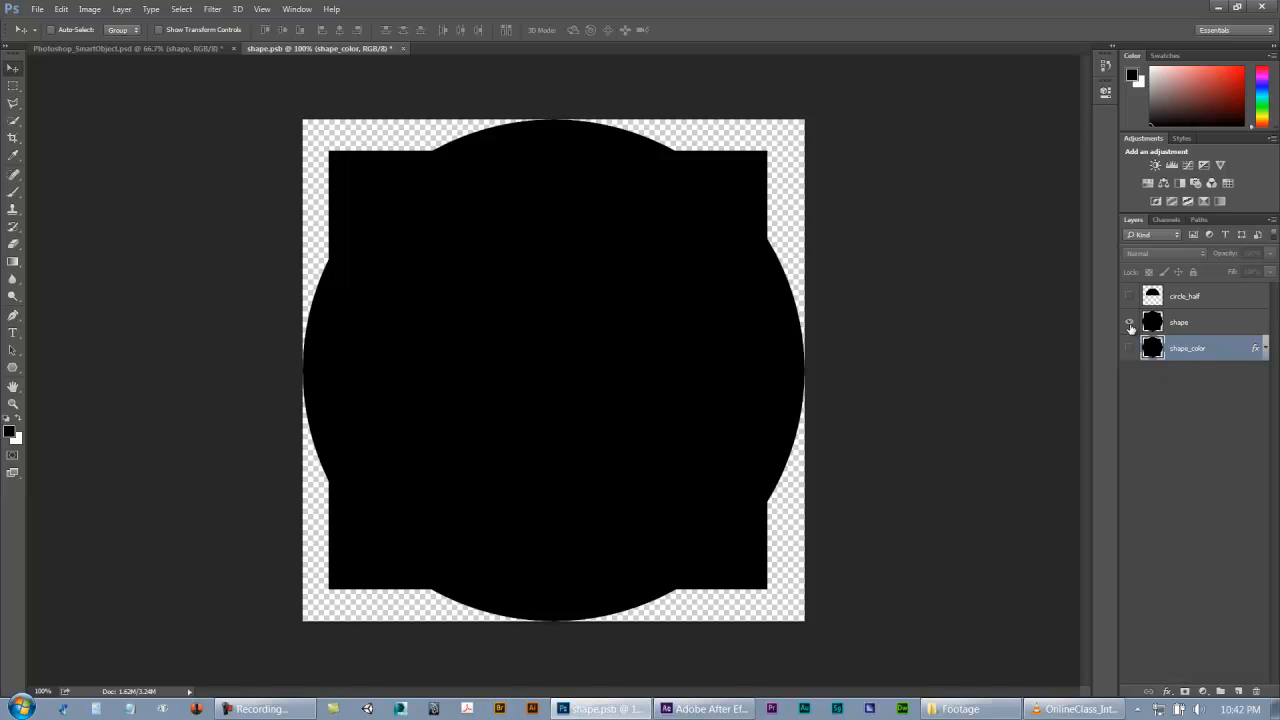
key(ctrl+s)
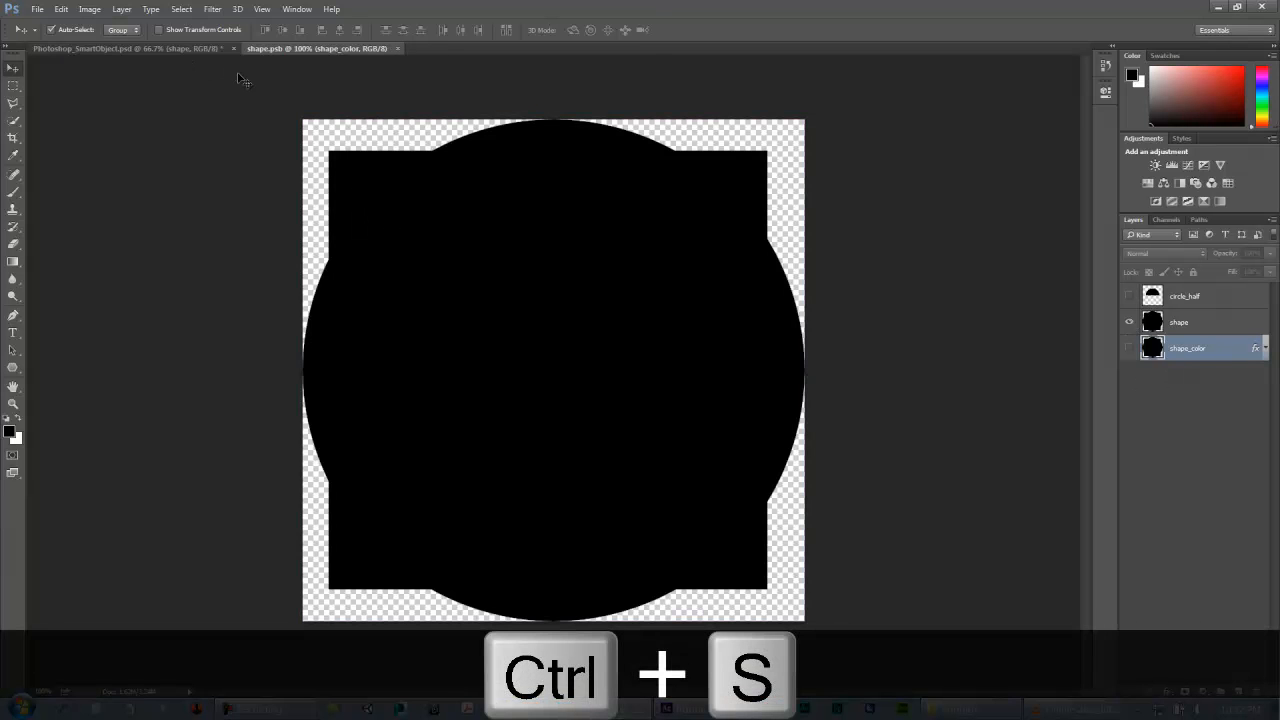
key(ctrl+w)
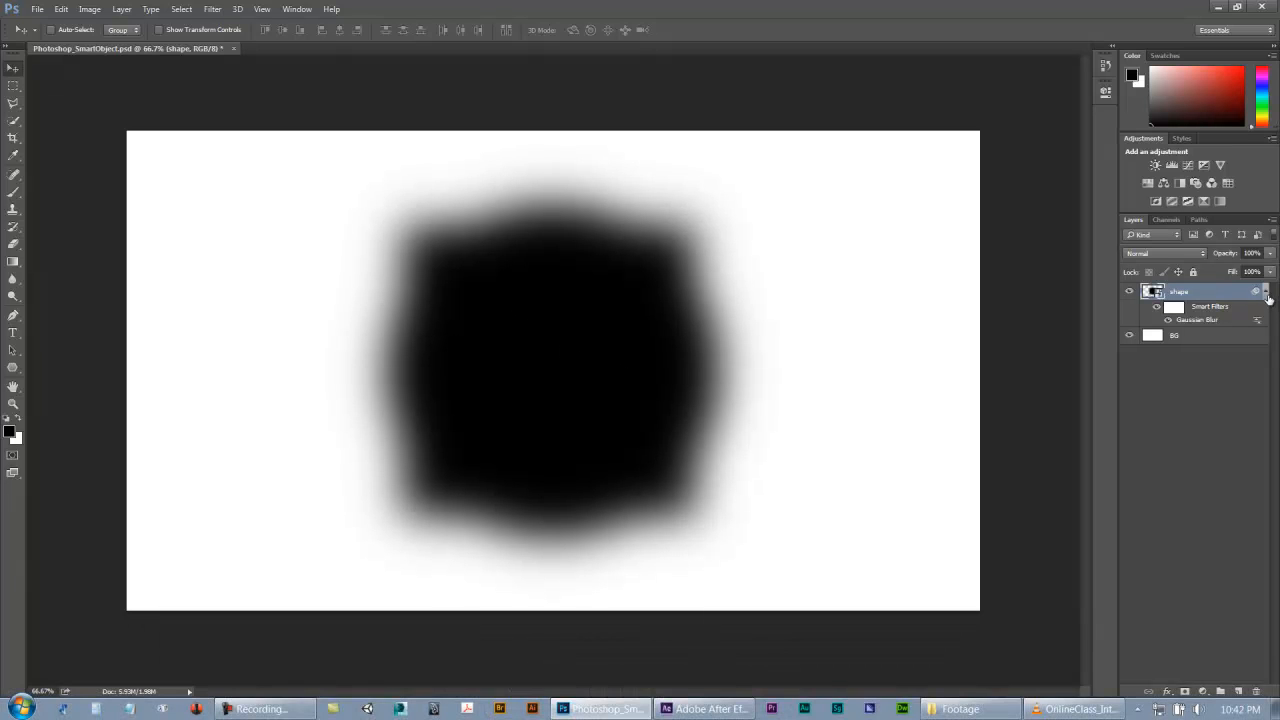
click(1266, 293)
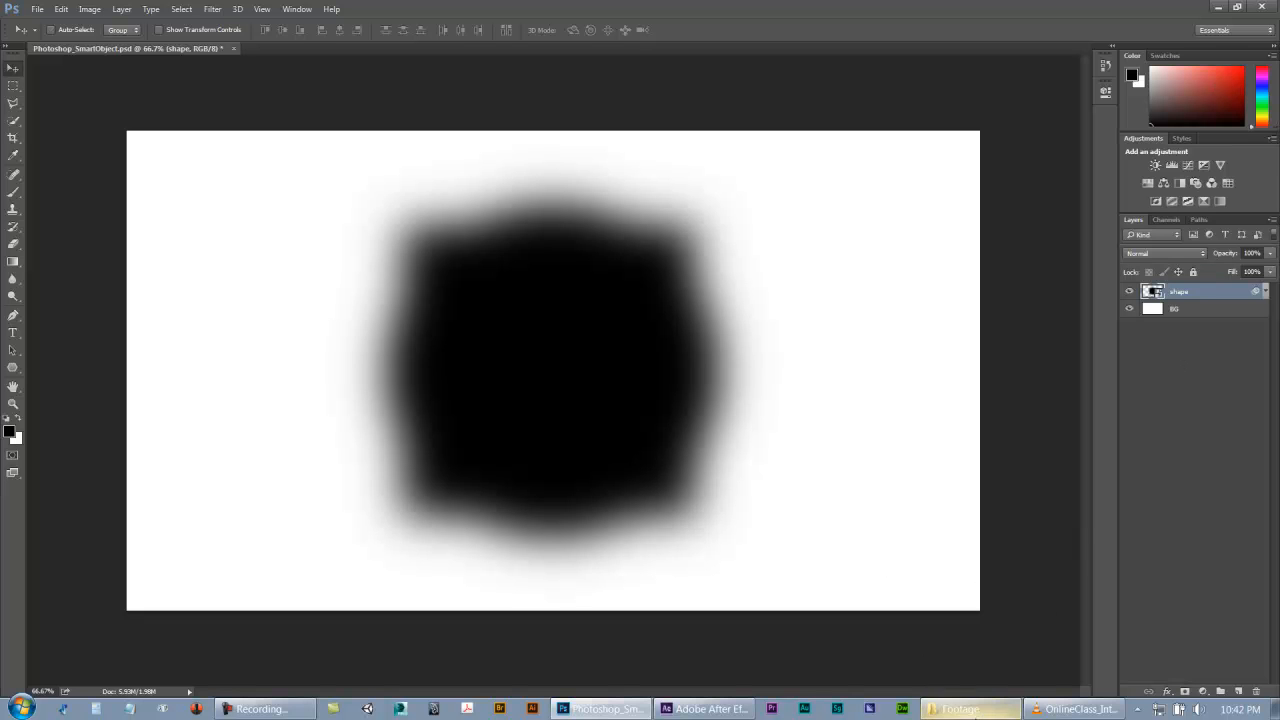
- Browse to the project's Resources/fromClient folder in the file browser, watch HowAfterEffectsWorks.wmv, and close the player
click(968, 709)
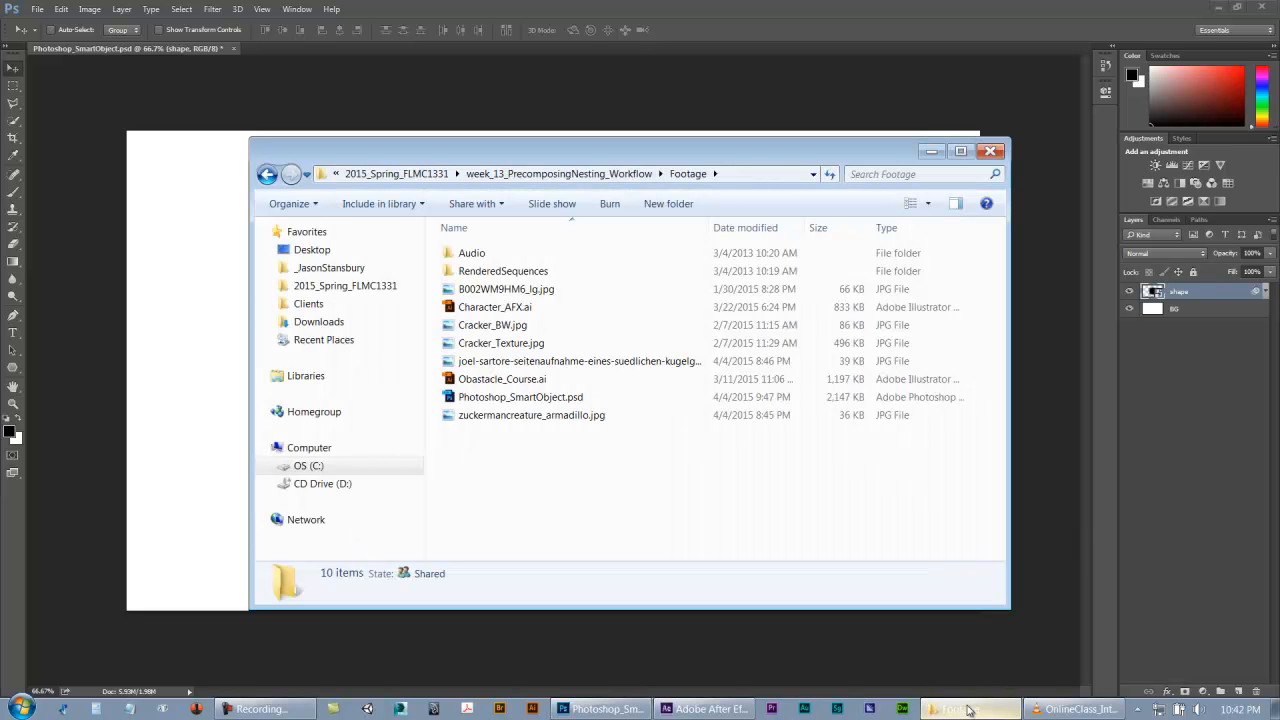
click(617, 176)
double_click(471, 325)
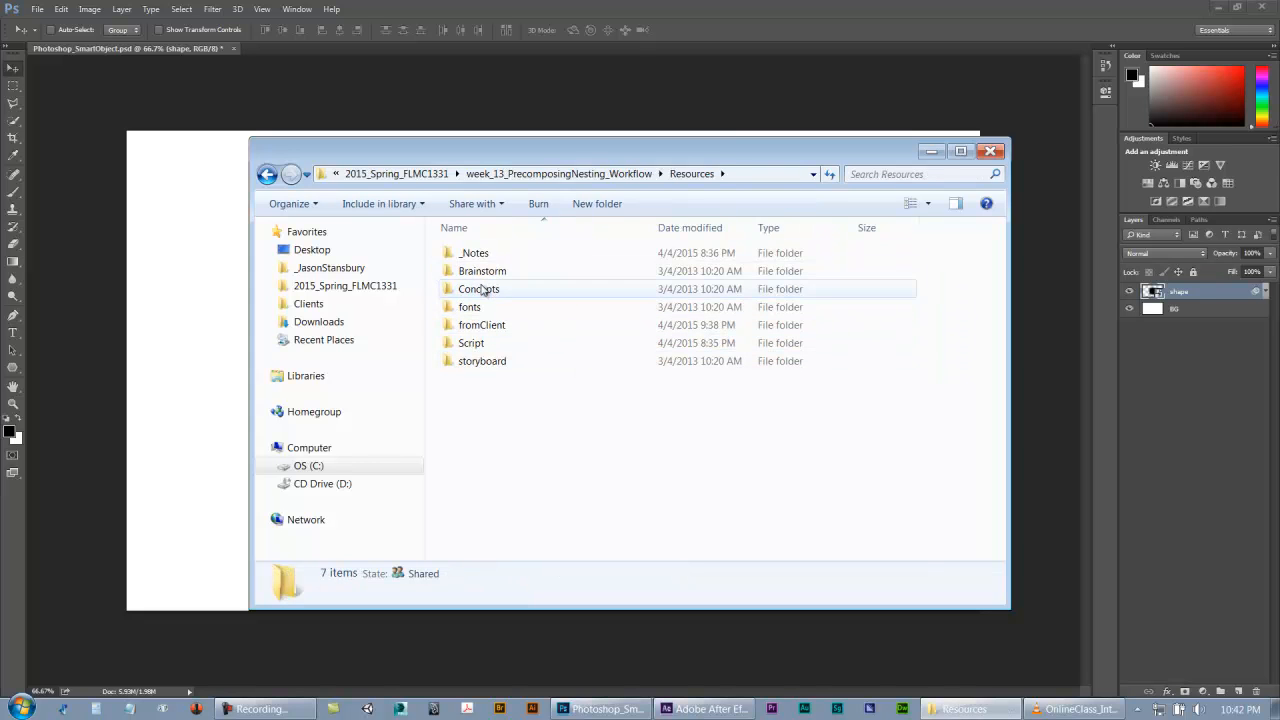
double_click(484, 325)
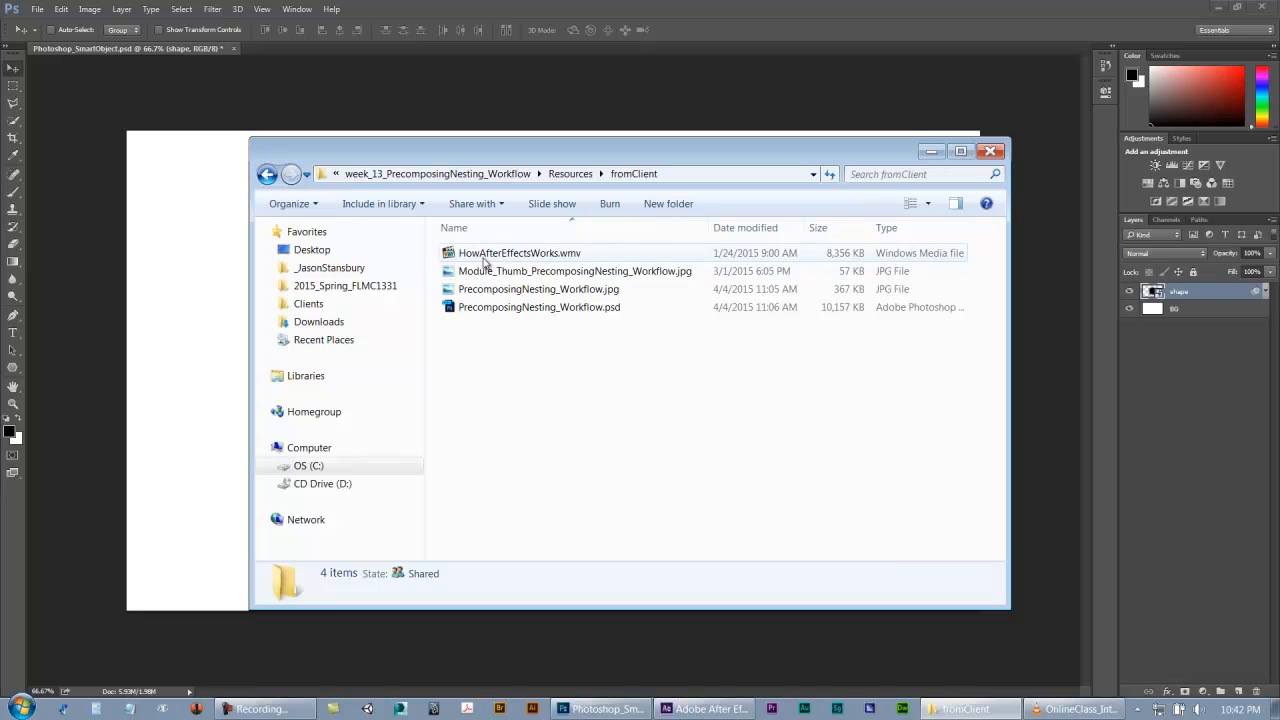
right_click(486, 258)
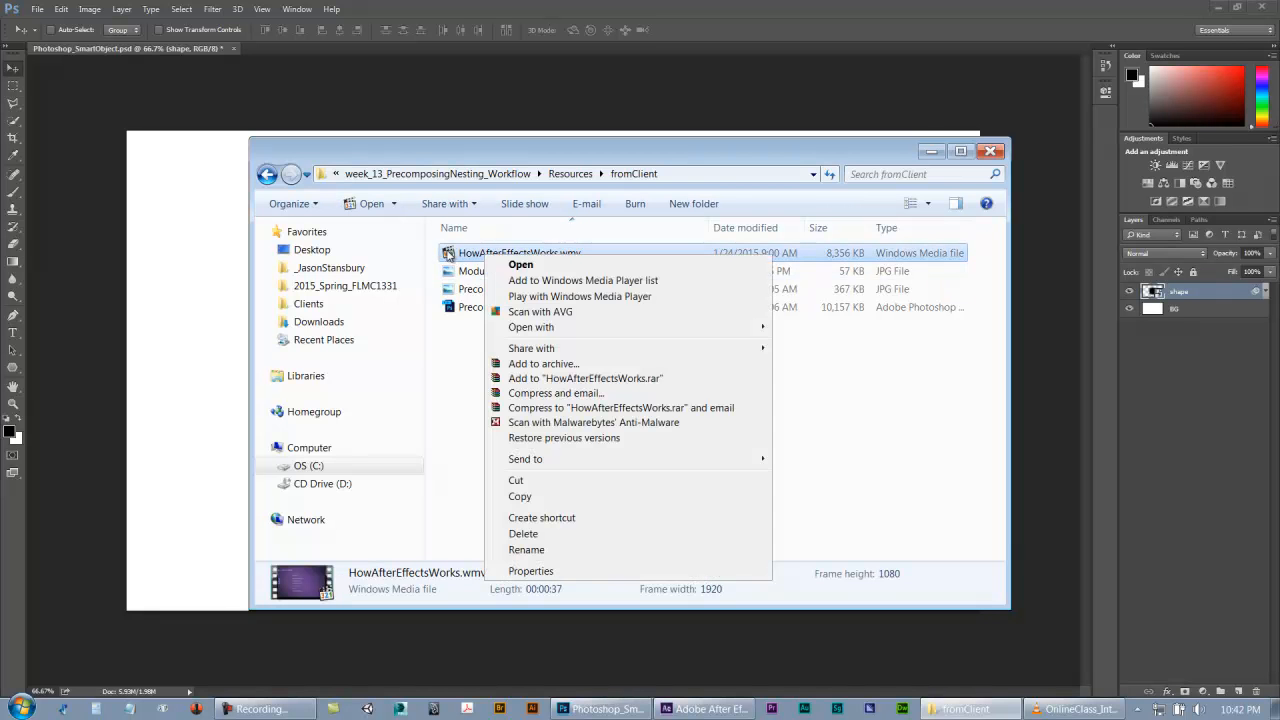
click(520, 264)
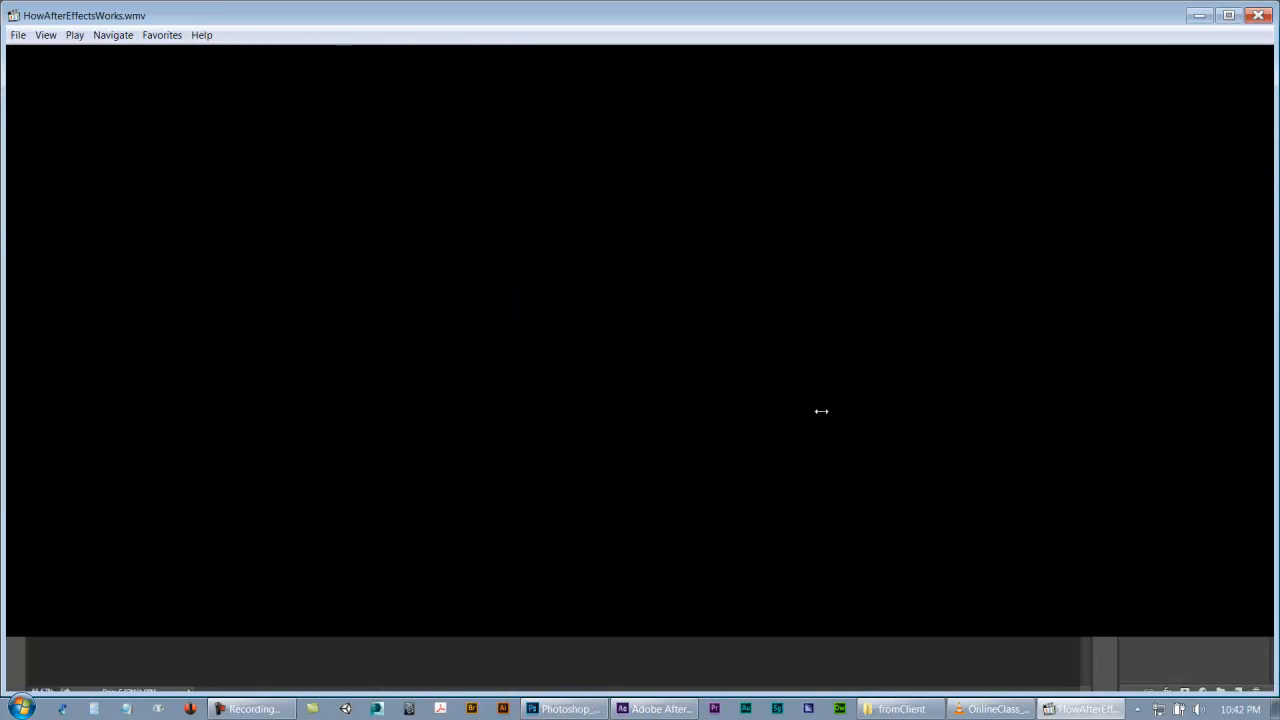
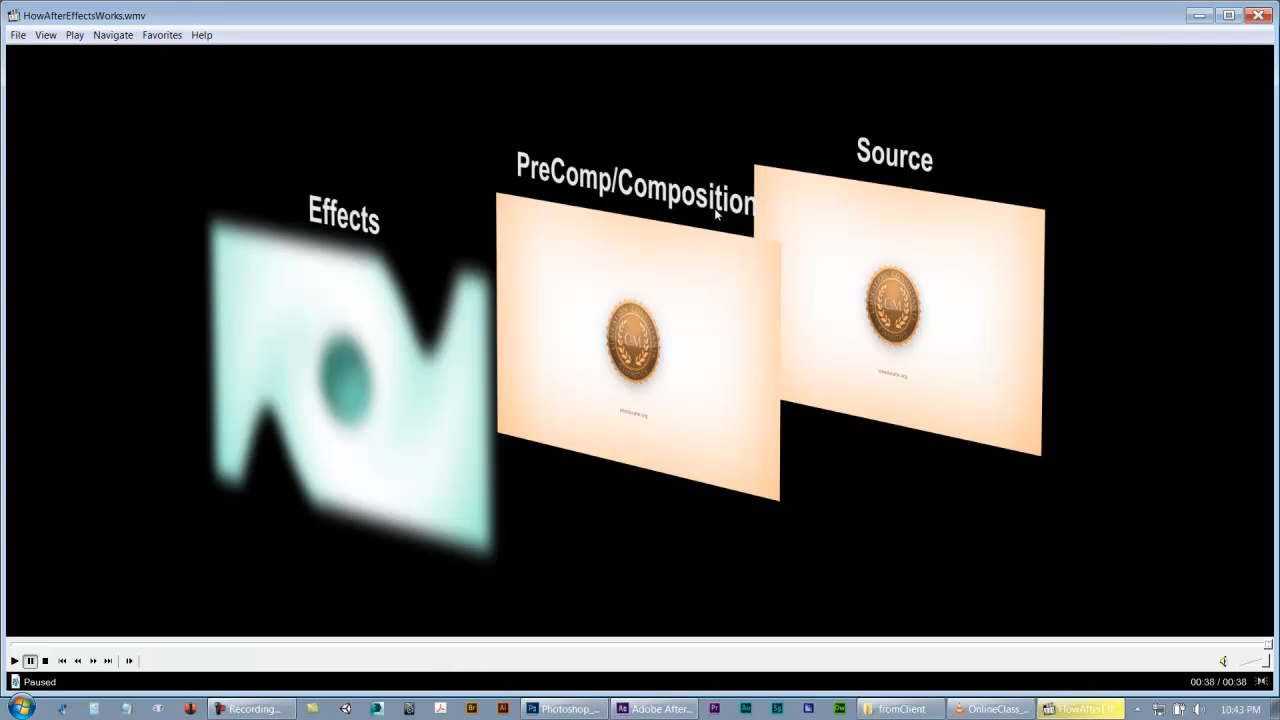
click(1258, 15)
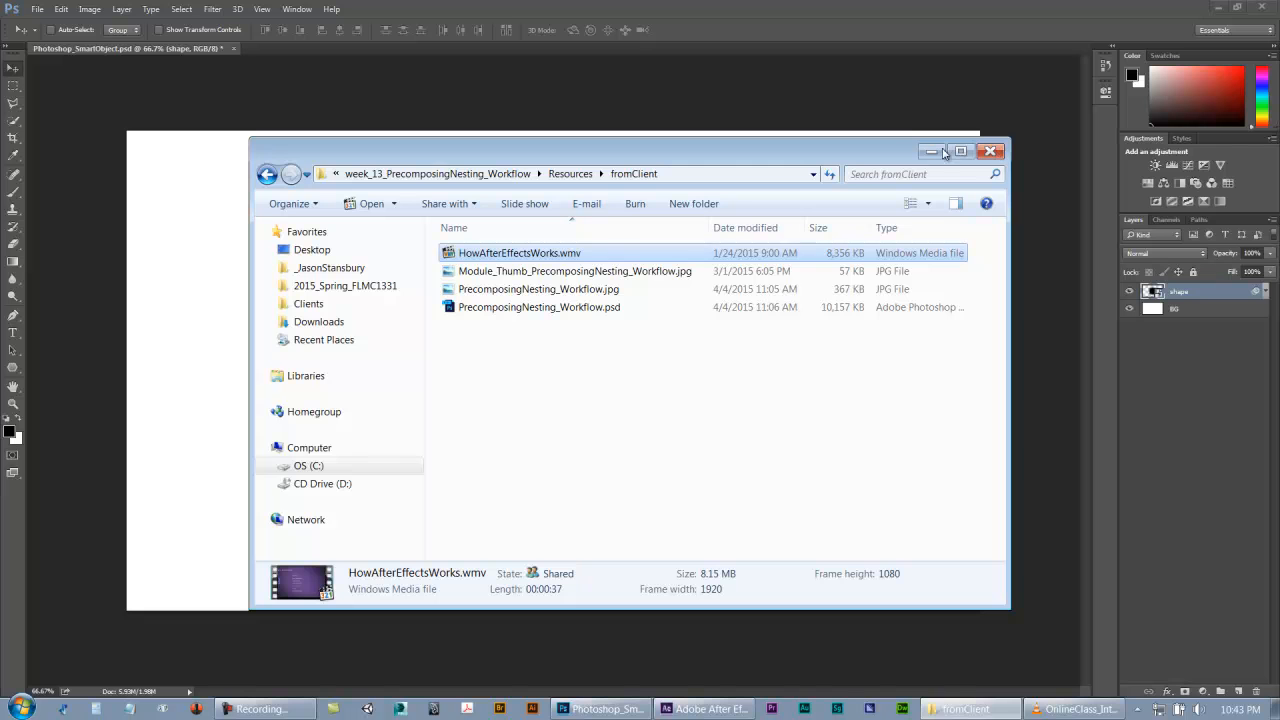
- Return the file browser to week_13_PrecomposingNesting_Workflow, close Photoshop_SmartObject.psd in Photoshop, and switch to After Effects
click(521, 178)
key(ctrl+w)
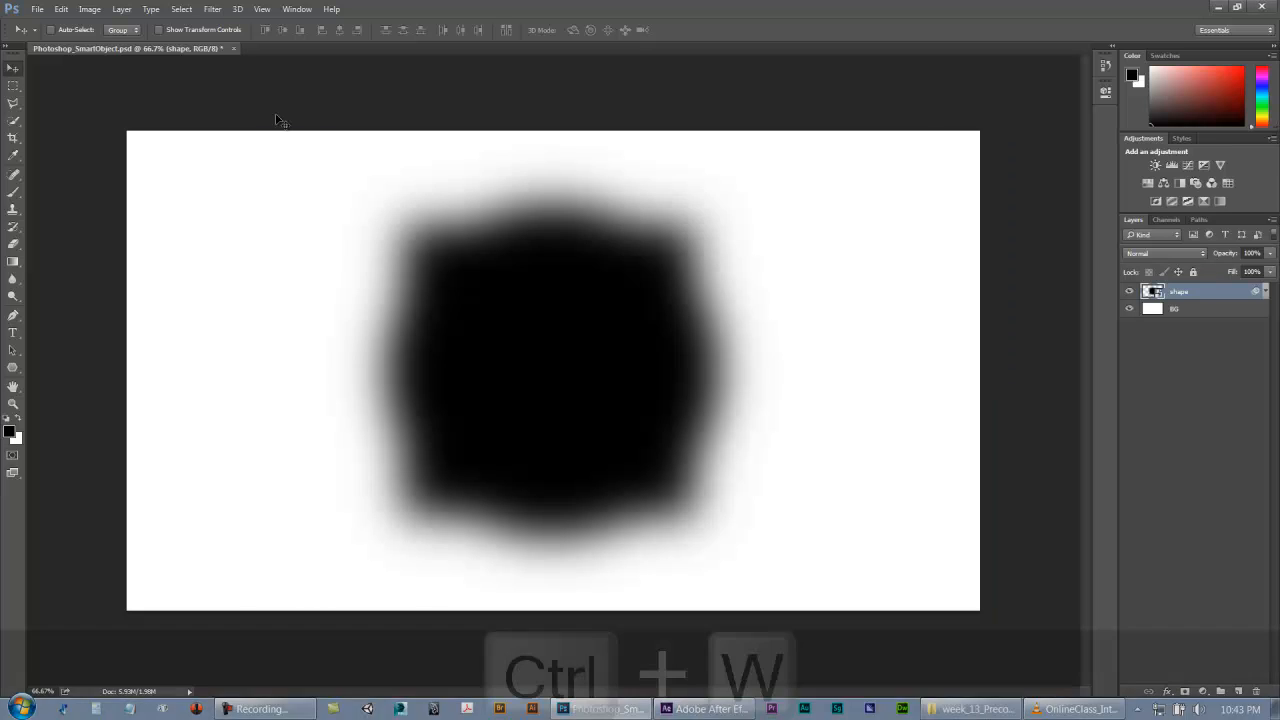
key(ctrl+w)
click(643, 273)
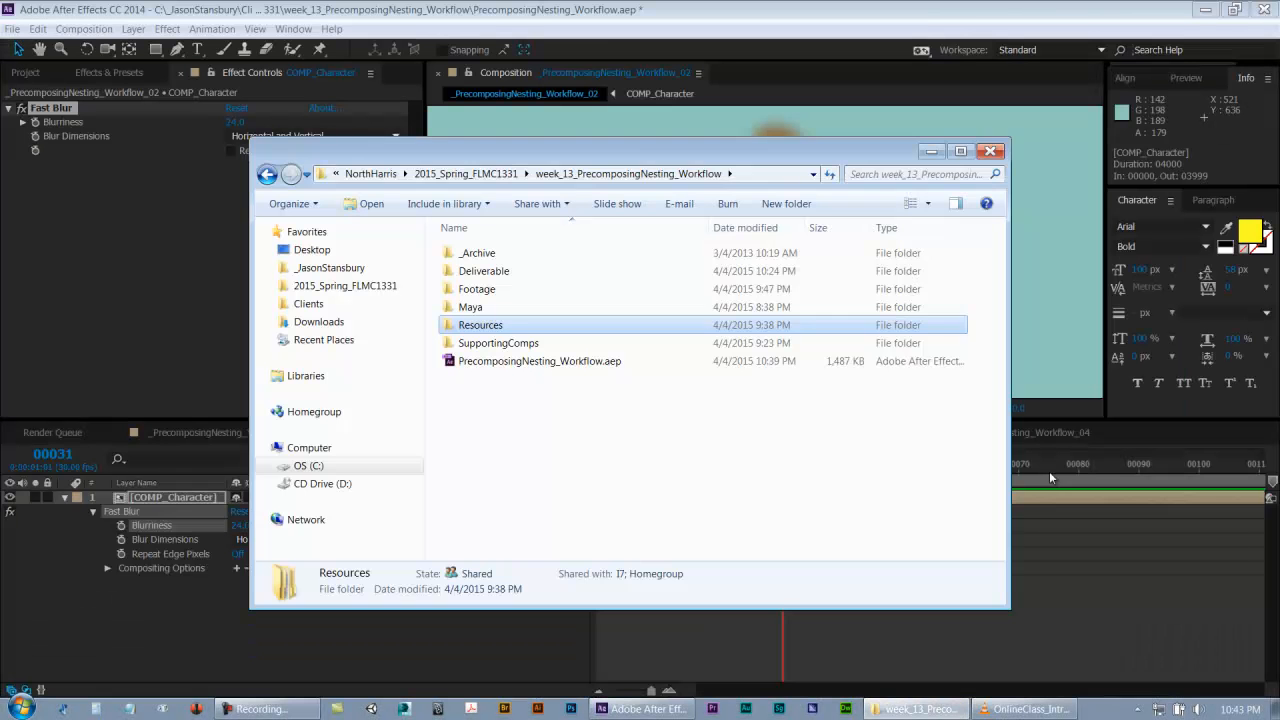
key(ctrl+w)
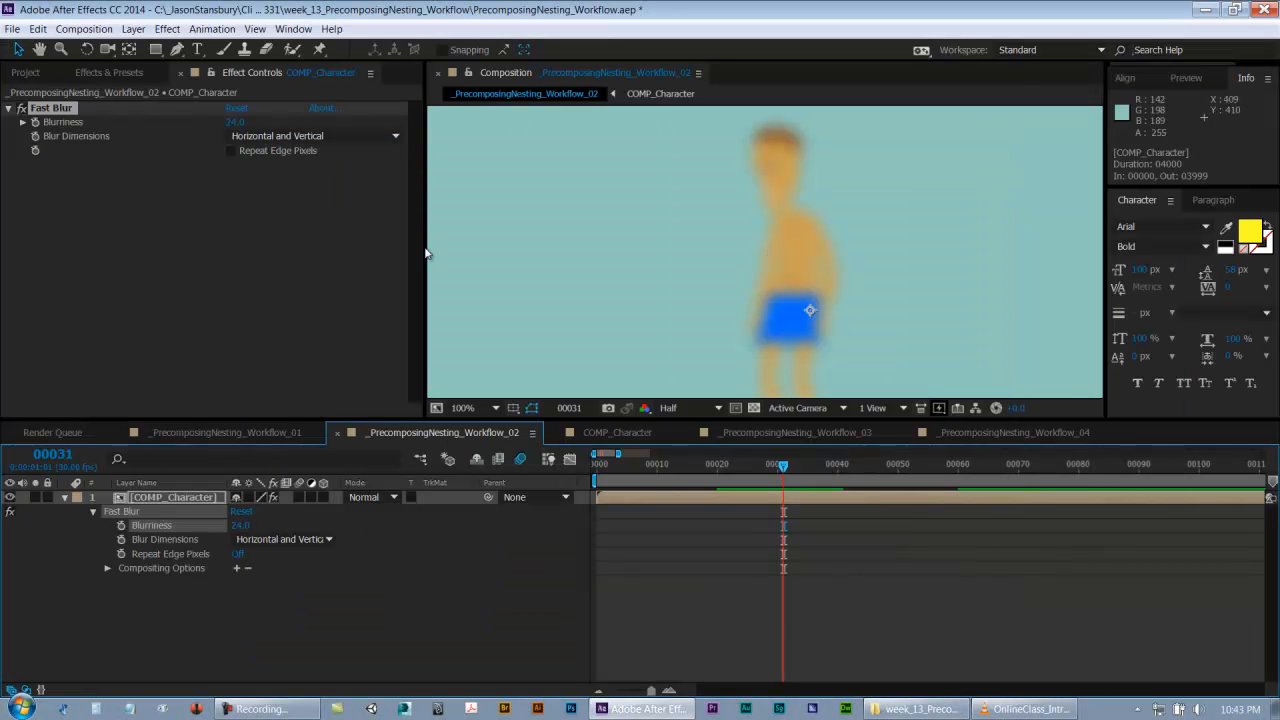
- Close the COMP_Character composition's timeline and return to _PrecomposingNesting_Workflow_02
click(478, 537)
key(ctrl+w)
click(467, 437)
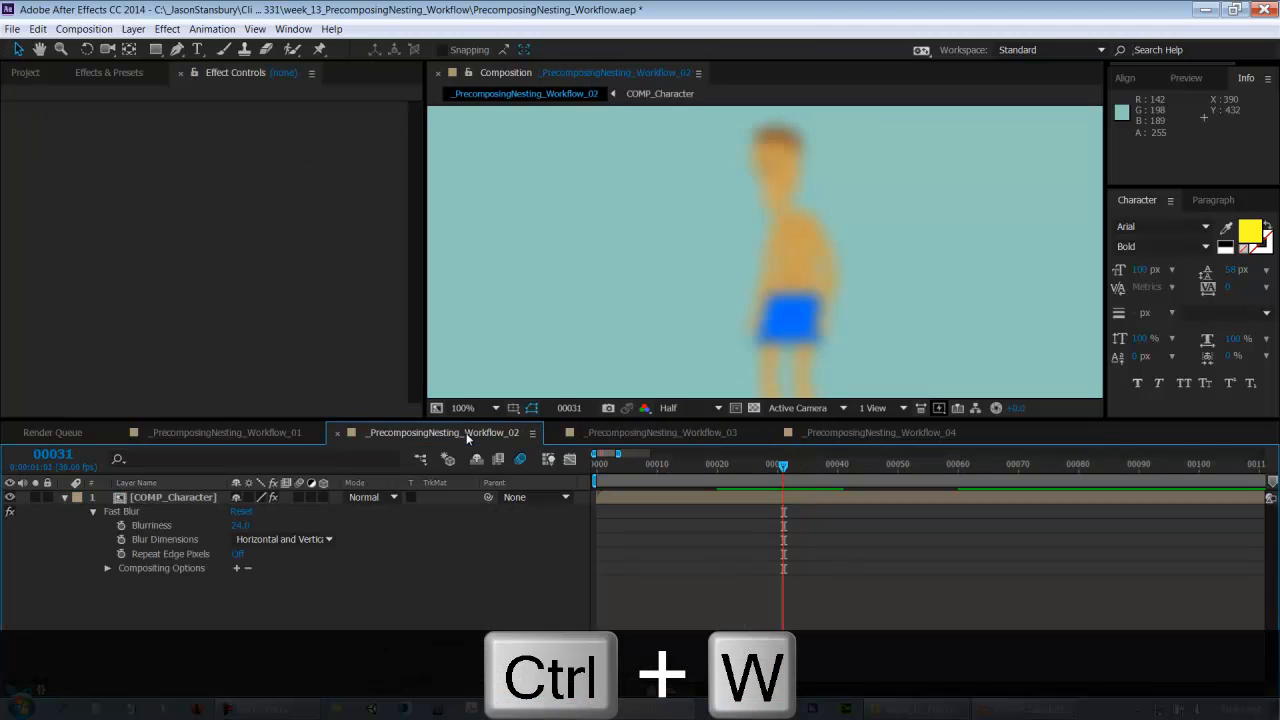
- Reveal only the Fast Blur effect on the nested COMP_Character layer and raise its Blurriness for a much heavier blur
click(65, 498)
click(667, 498)
key(e)
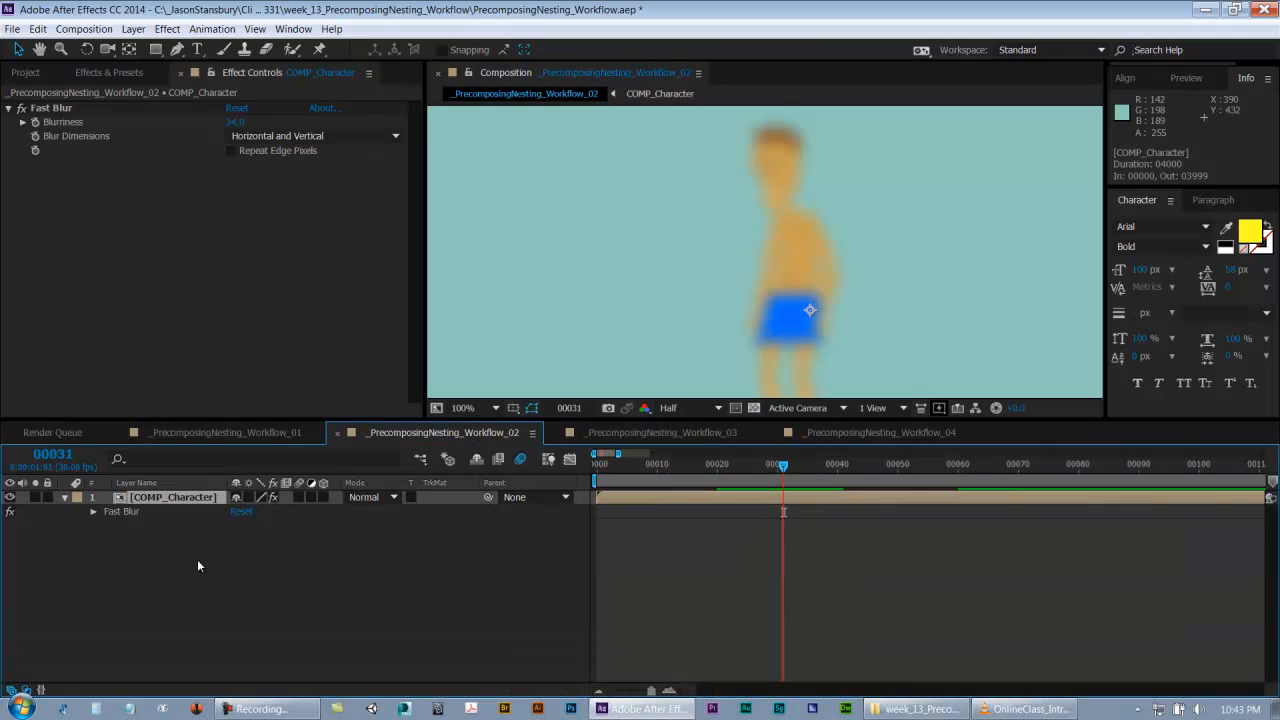
click(93, 512)
mouse_move(240, 540)
mouse_down()
mouse_move(200, 535)
mouse_move(245, 535)
mouse_move(237, 527)
mouse_up()
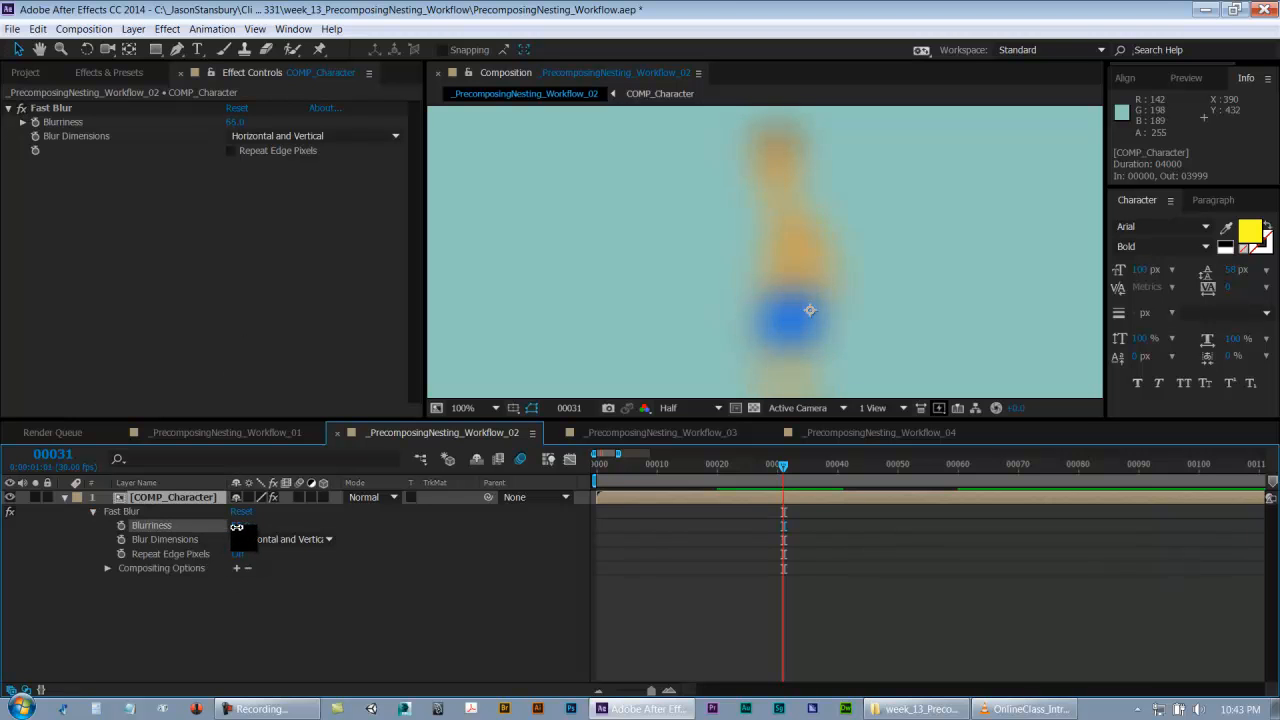
- Check the source layers inside COMP_Character, and set the nested layer's Fast Blur Blurriness to 6 in _PrecomposingNesting_Workflow_02
double_click(191, 497)
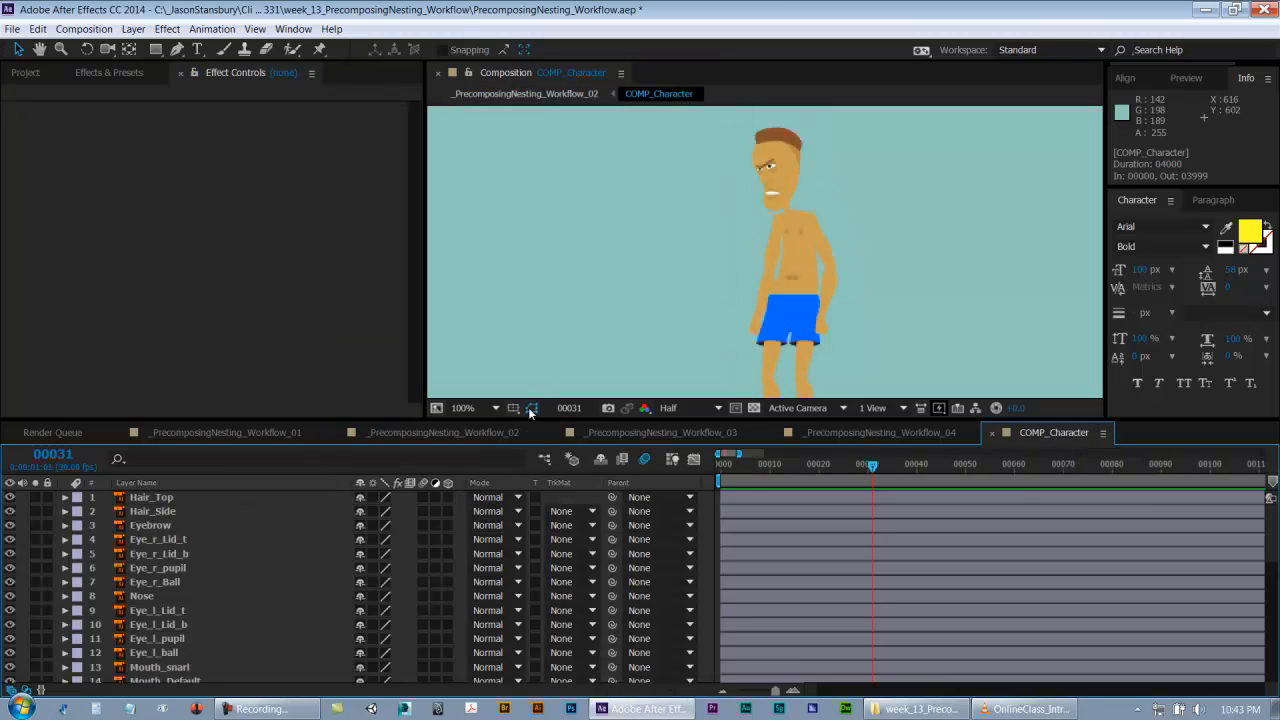
click(660, 433)
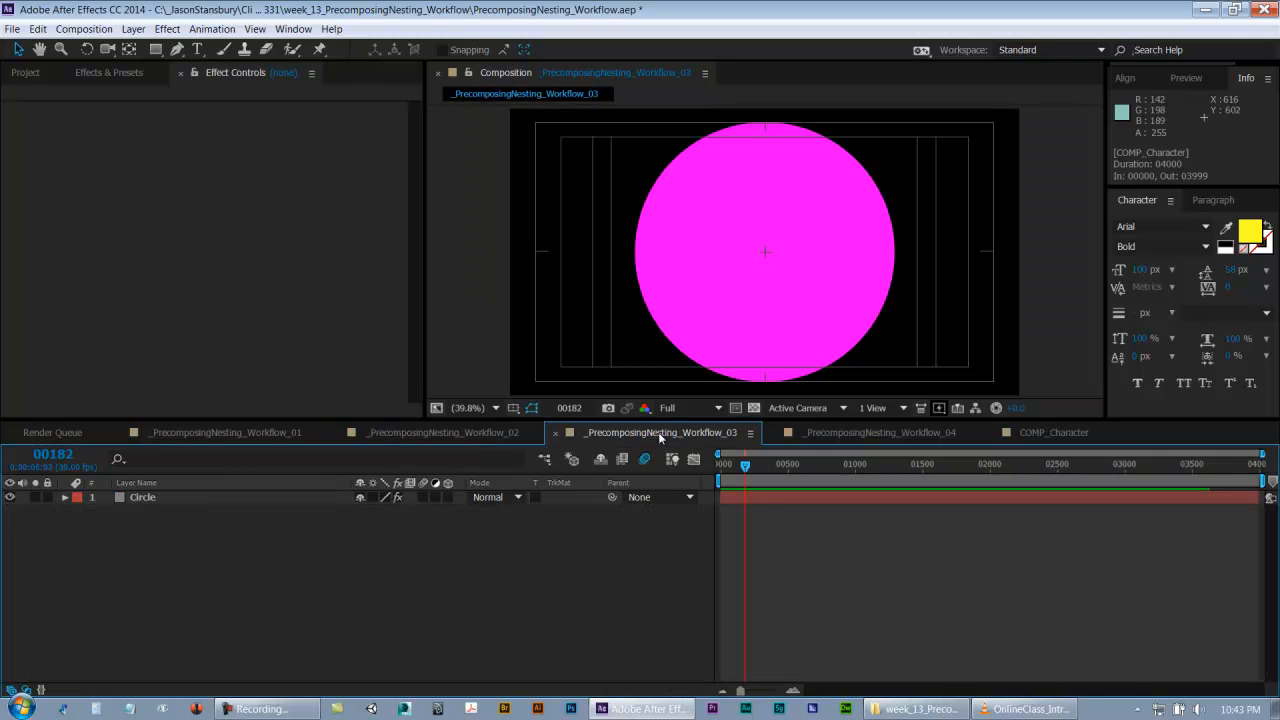
click(495, 432)
drag(234, 527, 203, 528)
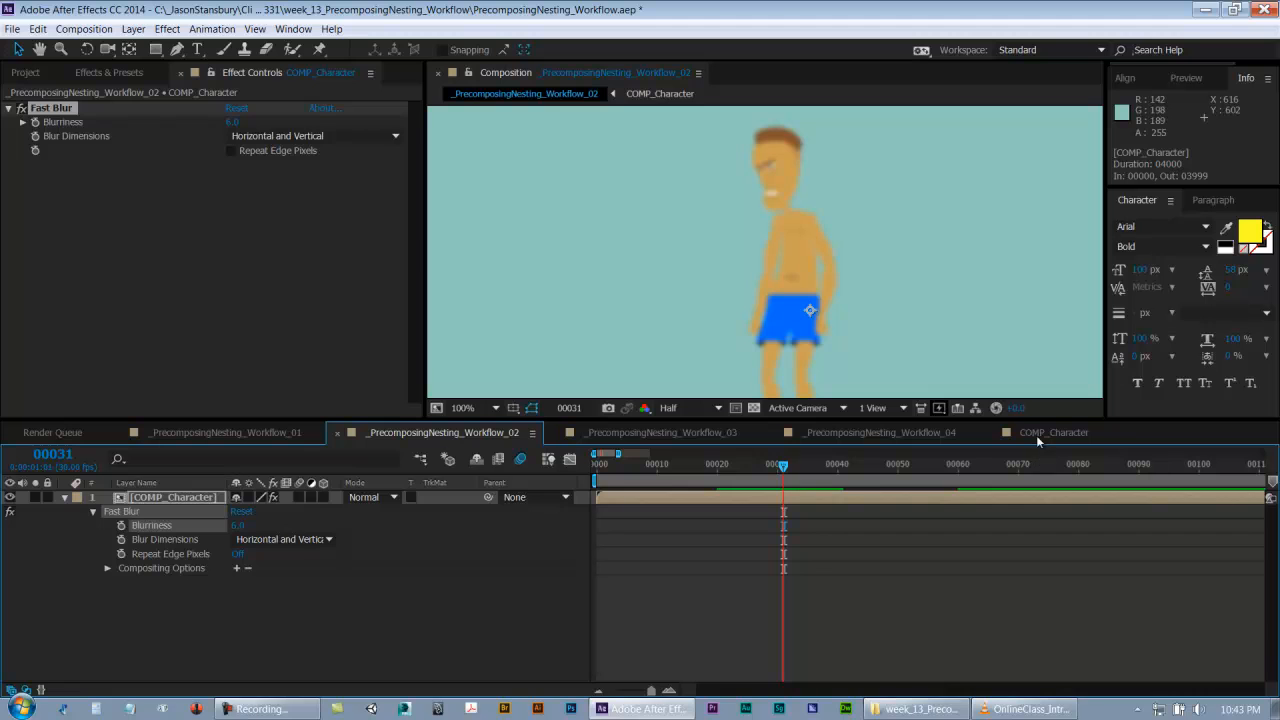
- Close the COMP_Character composition again and display _PrecomposingNesting_Workflow_03
click(1036, 433)
key(ctrl+w)
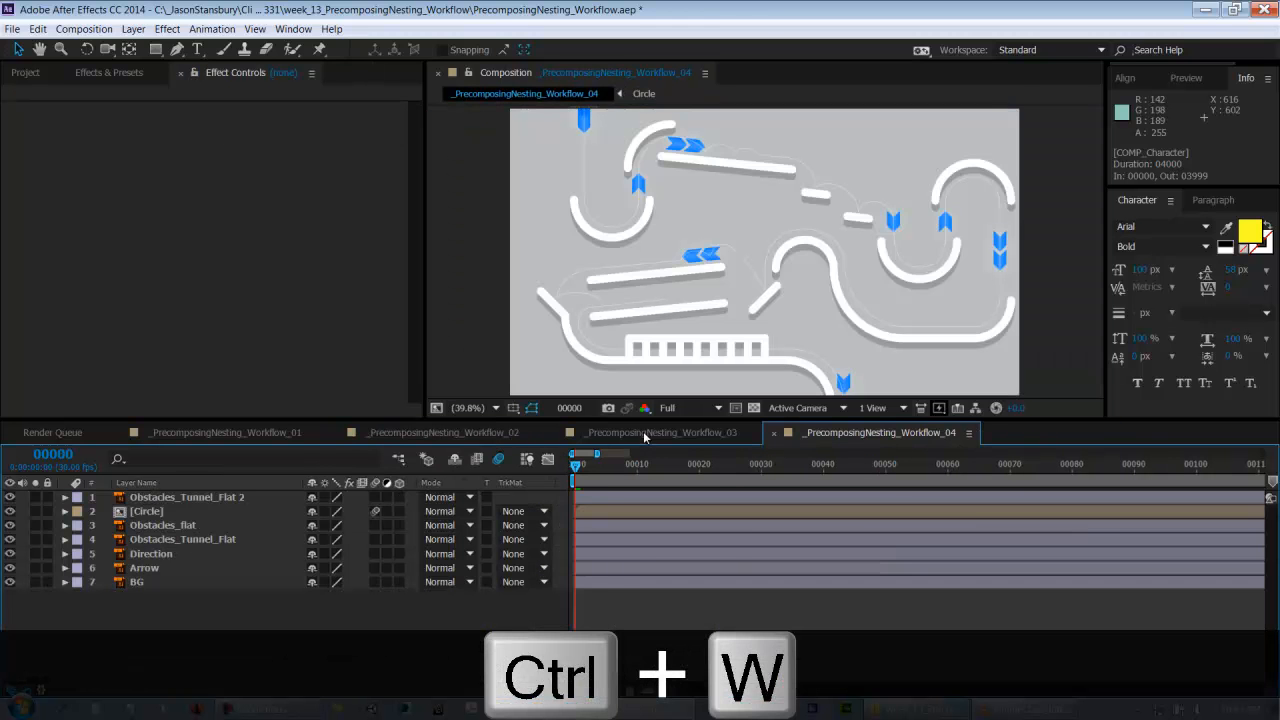
click(645, 435)
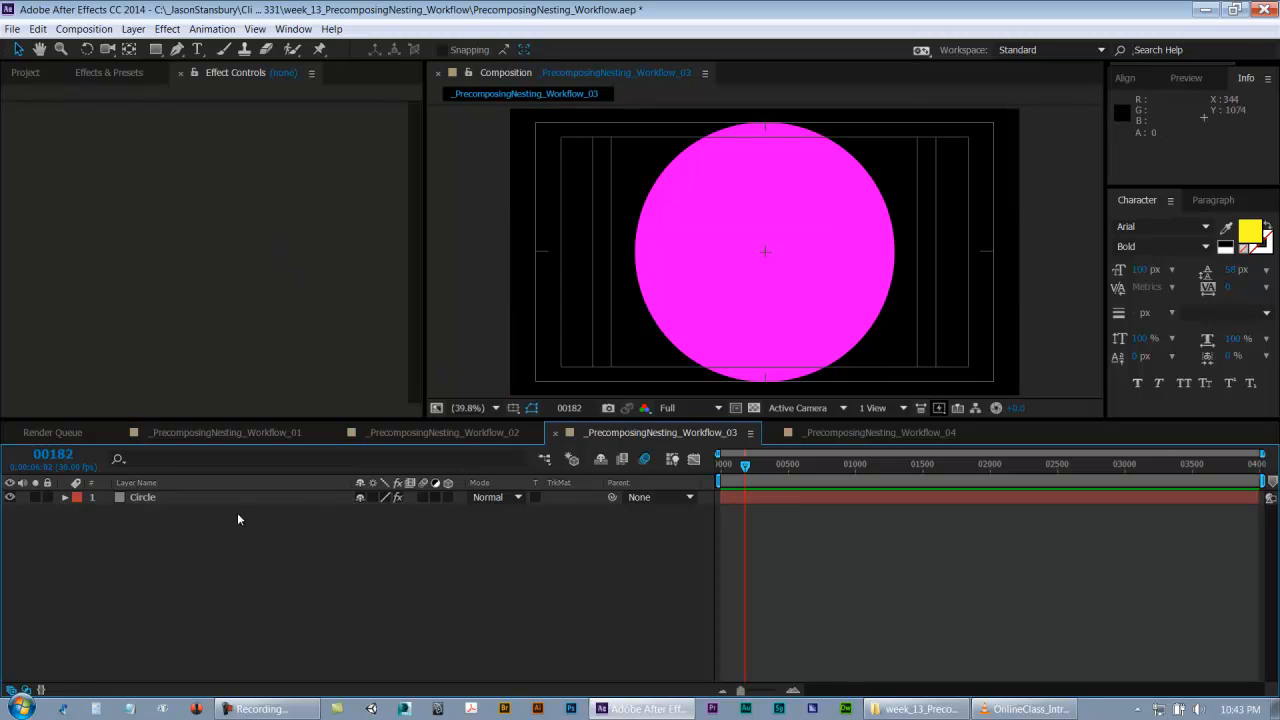
- Move the COMP_Character composition into the project's SupportingComps folder
click(26, 73)
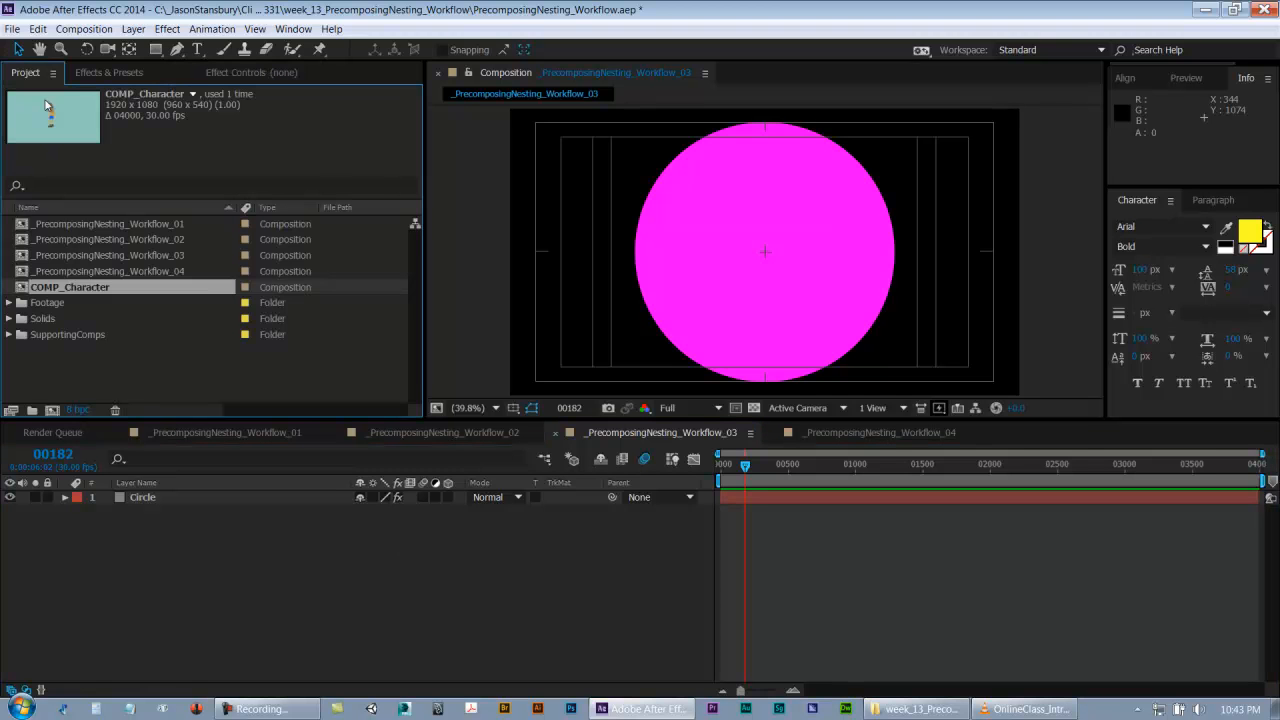
click(93, 367)
drag(66, 289, 84, 337)
- Open _PrecomposingNesting_Workflow_04 and scrub through the obstacle-course animation, stopping at frame 35
click(841, 433)
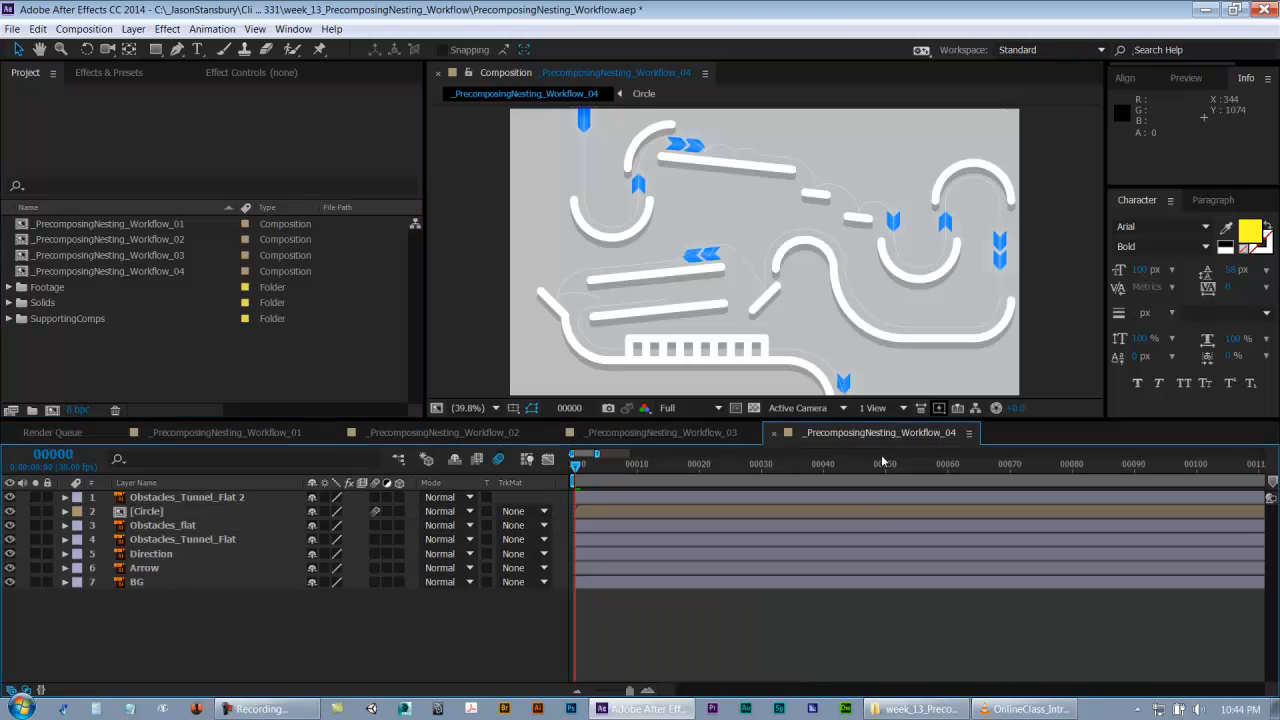
drag(588, 463, 1190, 528)
drag(1103, 529, 792, 552)
- Open the Circle and SoccerBall compositions from the SupportingComps folder, and toggle the title/action-safe guides in SoccerBall
click(8, 318)
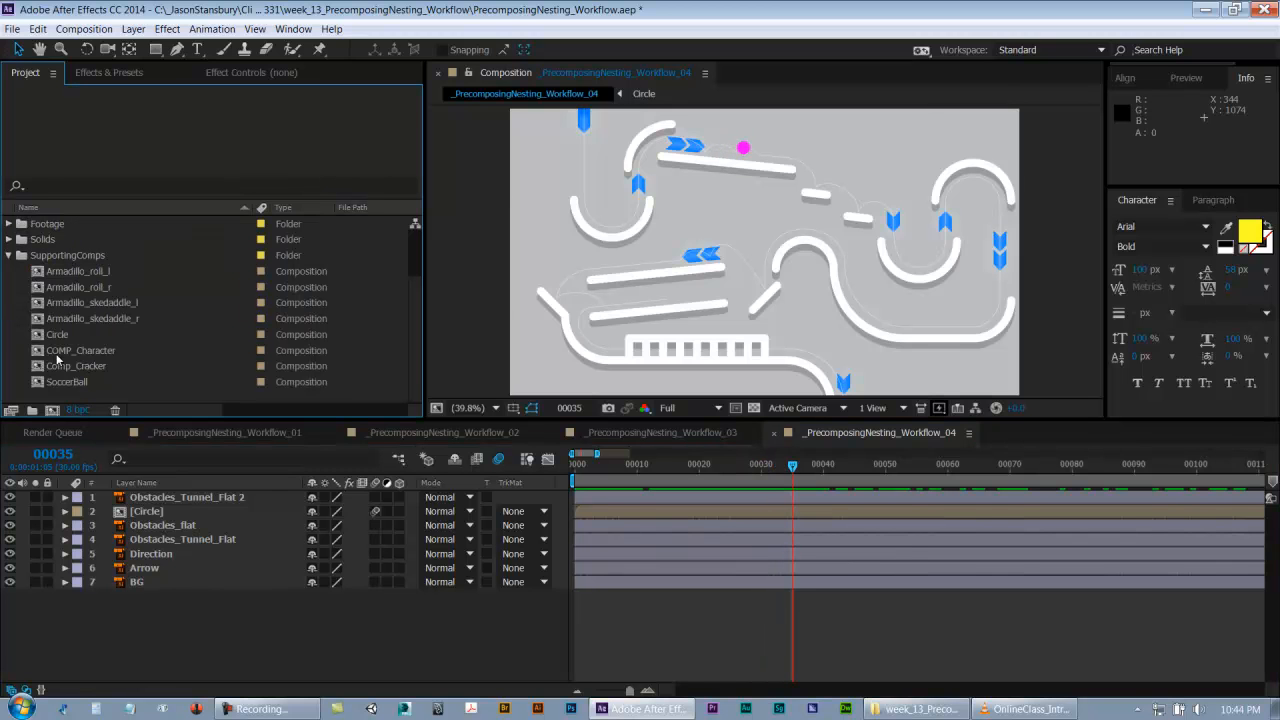
click(70, 384)
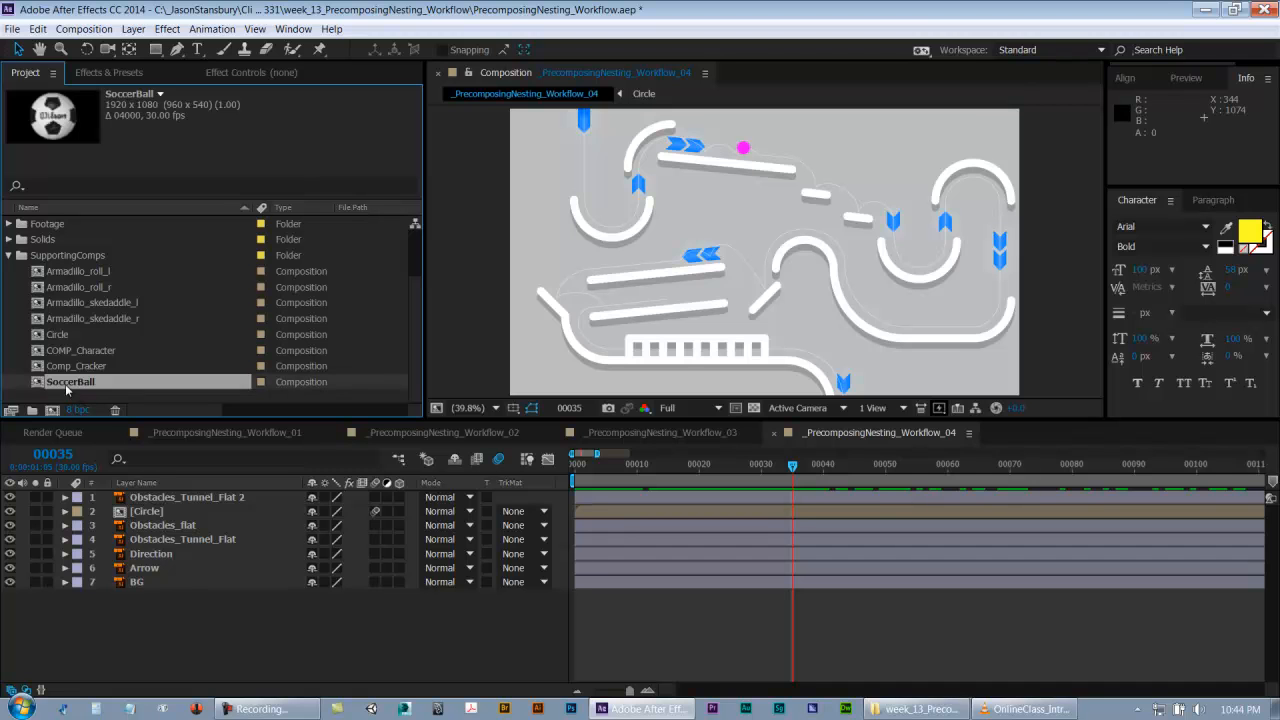
double_click(55, 337)
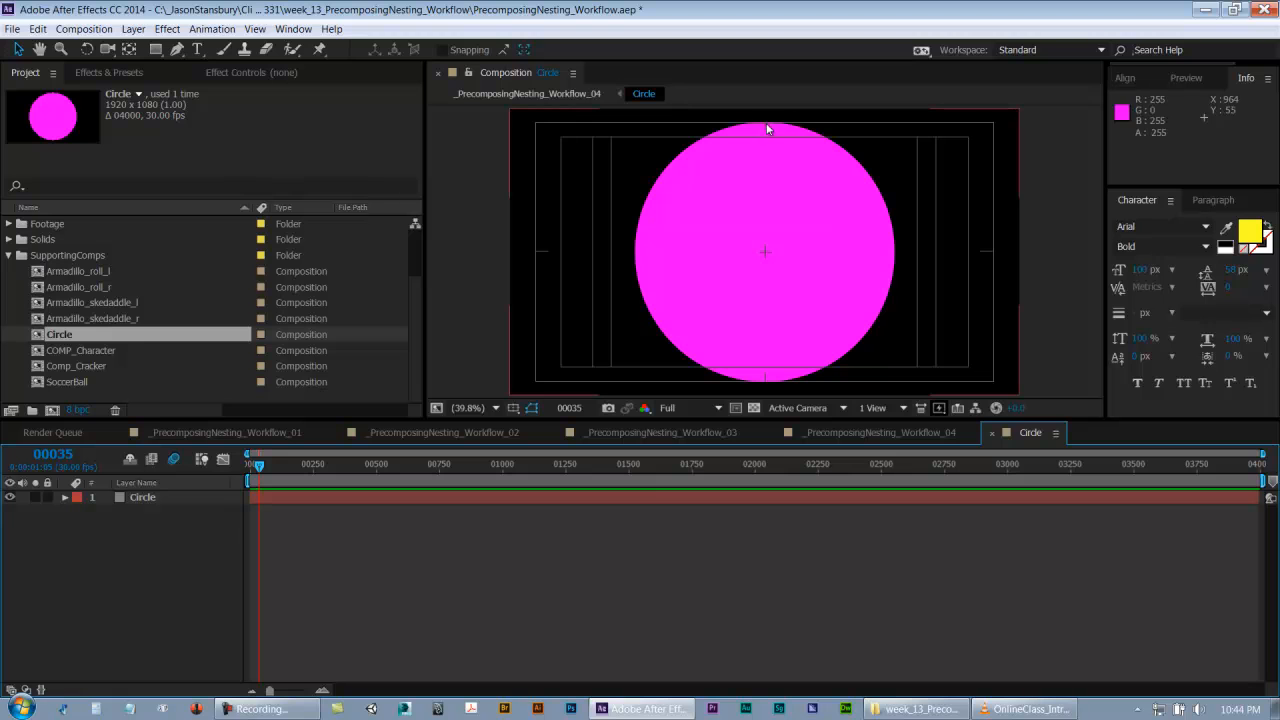
double_click(66, 382)
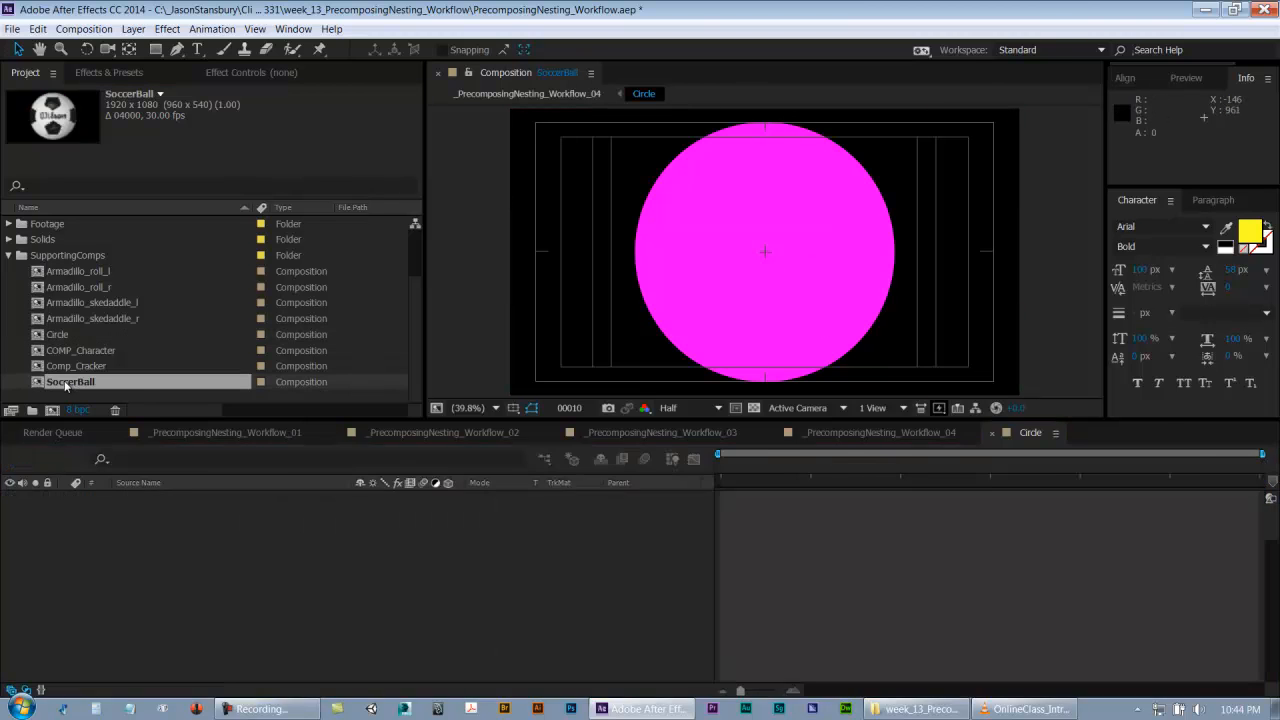
key(apostrophe)
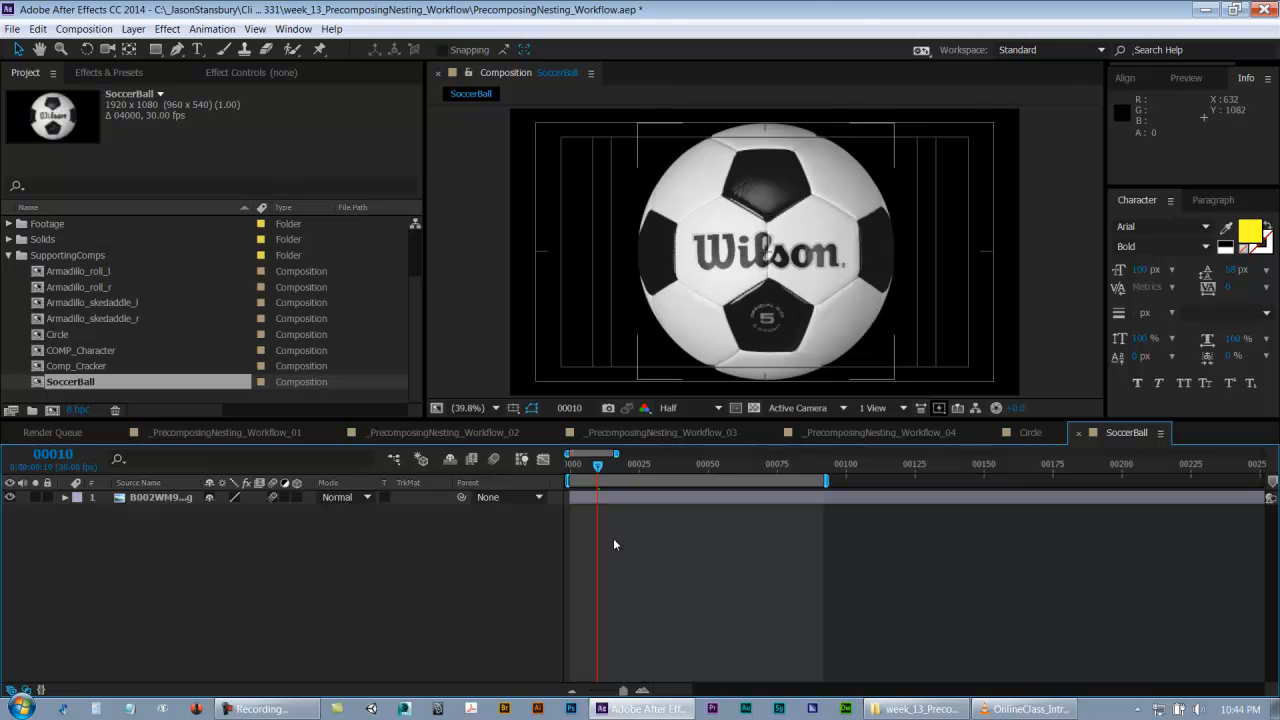
- Go to frame 0 in SoccerBall and reveal the ball layer's rotation keyframes and their looping expression
drag(598, 466, 556, 477)
click(575, 497)
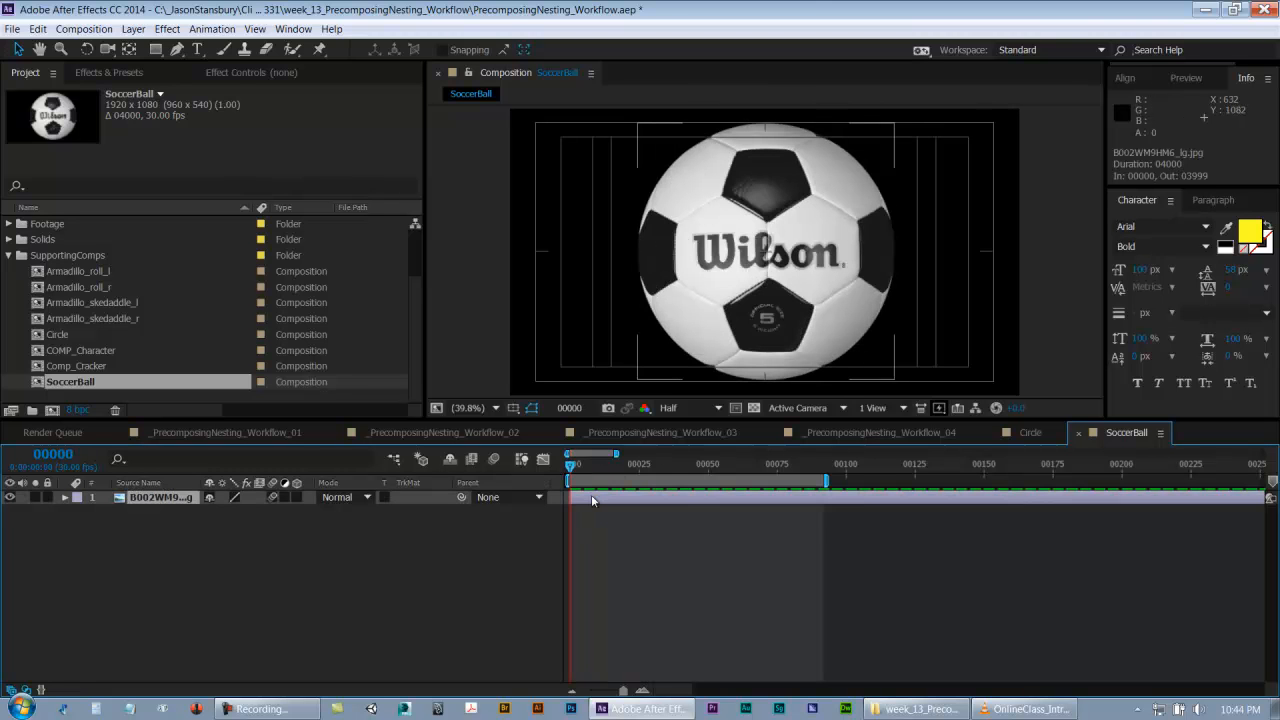
key(r)
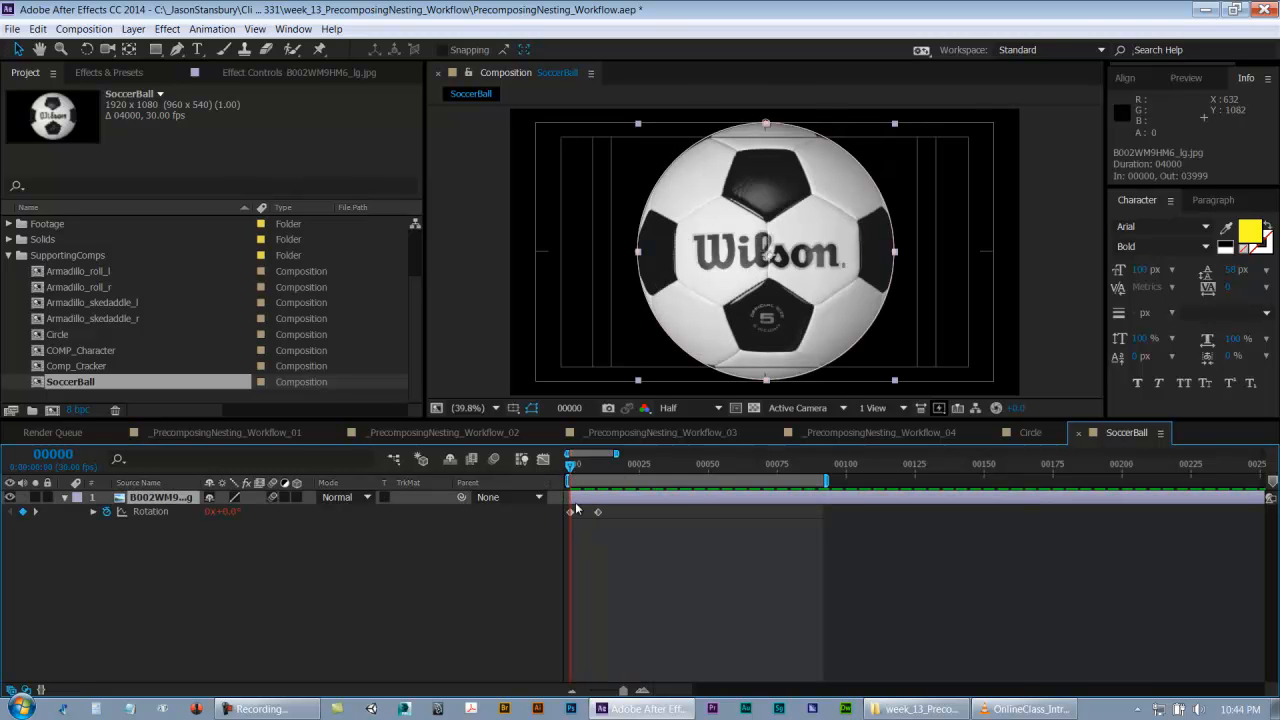
mouse_move(575, 473)
mouse_down()
mouse_move(668, 474)
mouse_move(573, 478)
mouse_up()
click(608, 509)
click(609, 500)
key(e)
key(e)
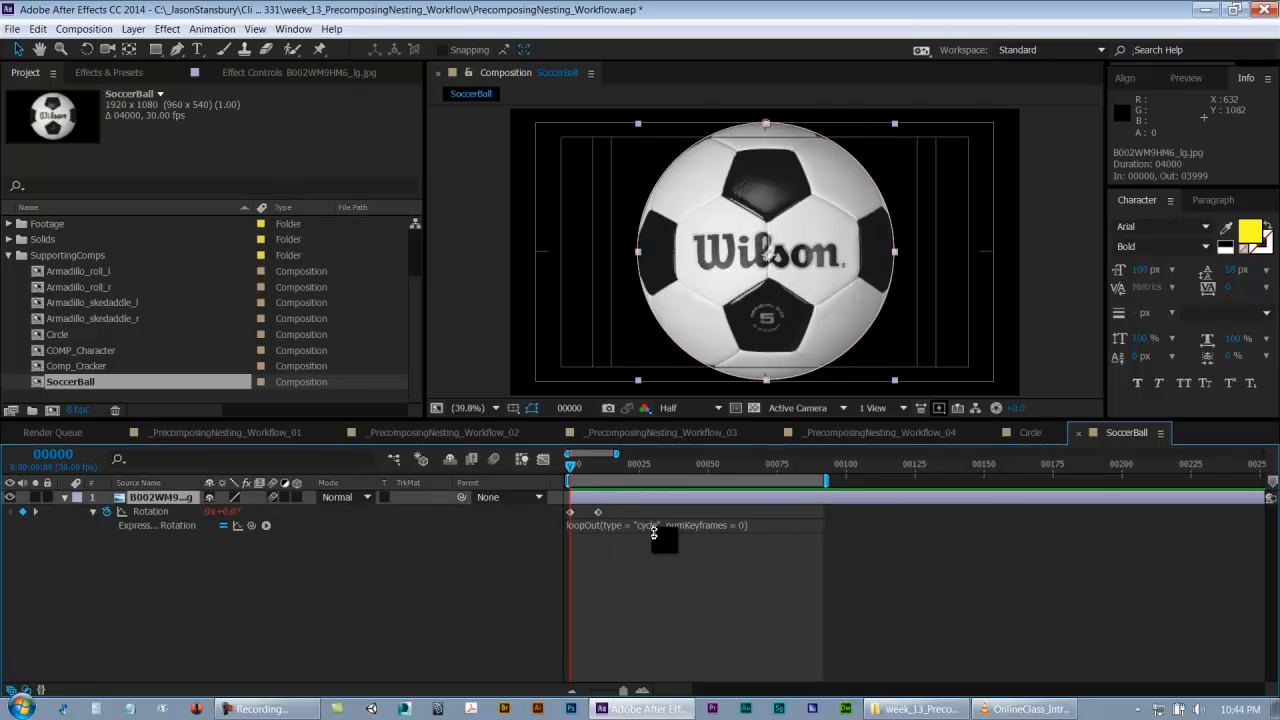
- Collapse the ball layer's properties, save the project, and scrub the SoccerBall rotation to frame 38
click(628, 594)
click(632, 500)
key(u)
click(655, 552)
key(ctrl+s)
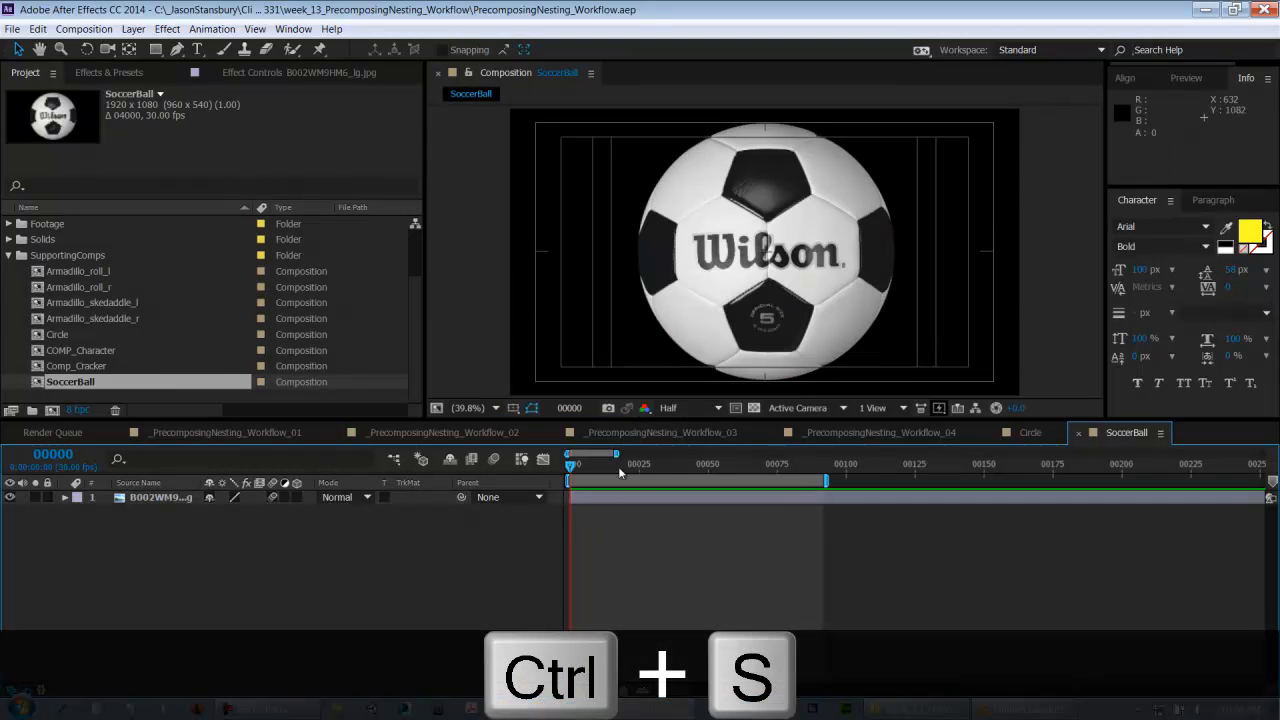
drag(573, 460, 676, 463)
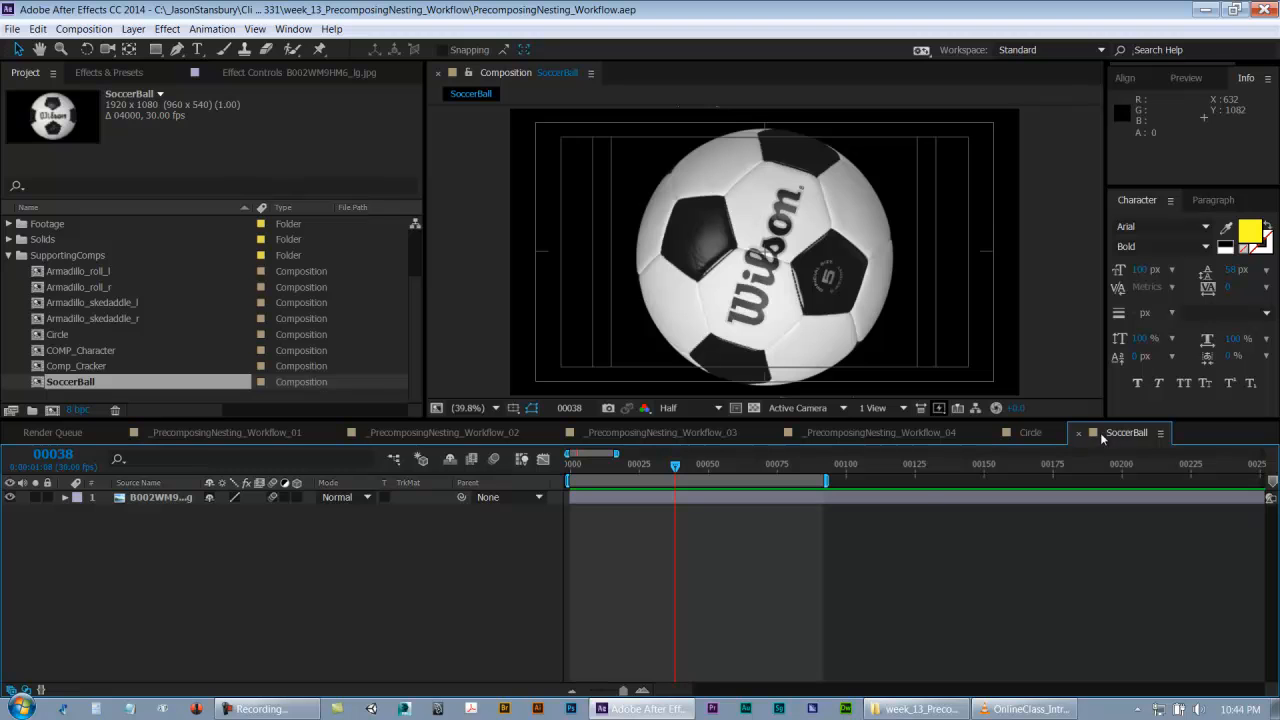
- In _PrecomposingNesting_Workflow_04, at frame 16, replace the Circle layer's source with the SoccerBall composition while keeping its motion path
click(735, 440)
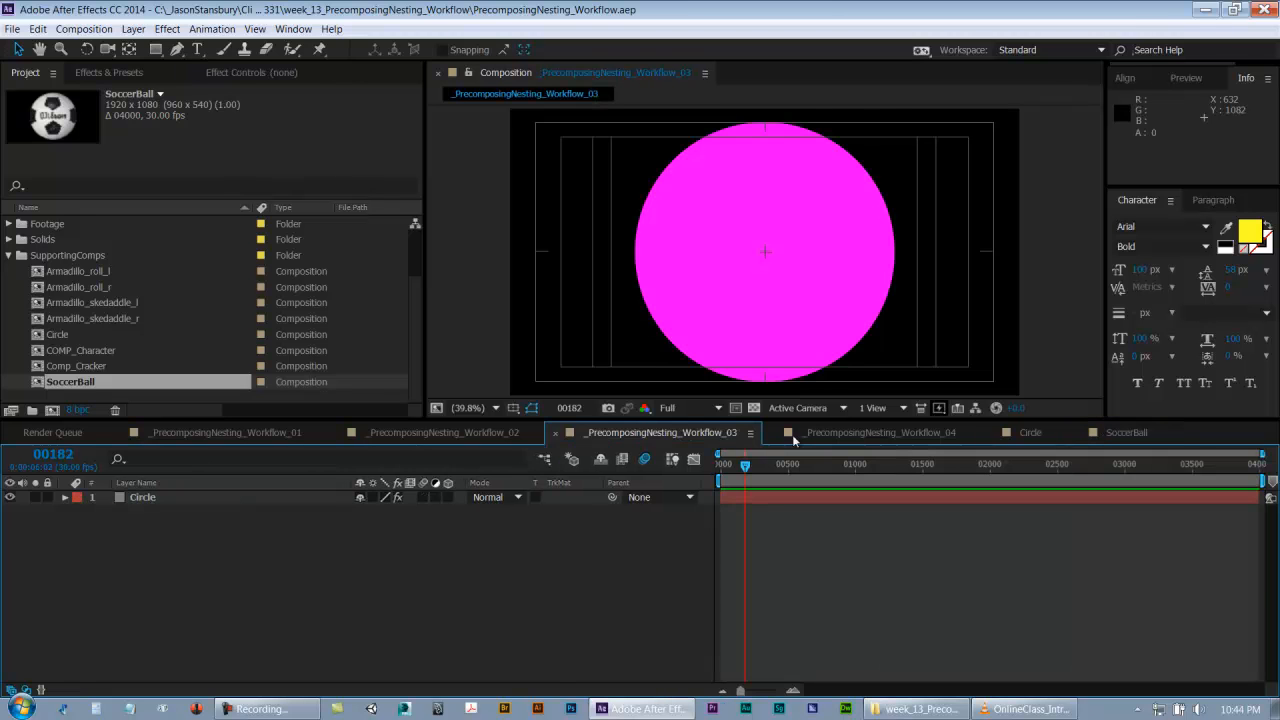
click(833, 439)
drag(622, 470, 674, 476)
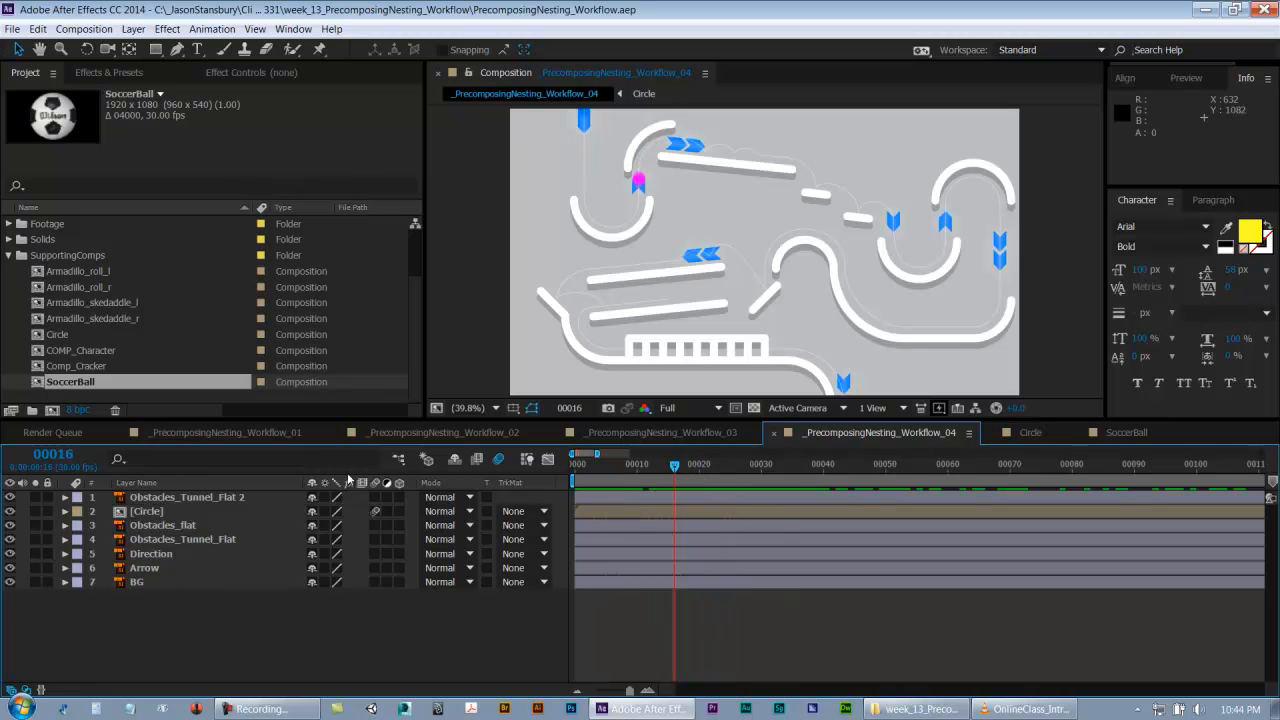
click(160, 514)
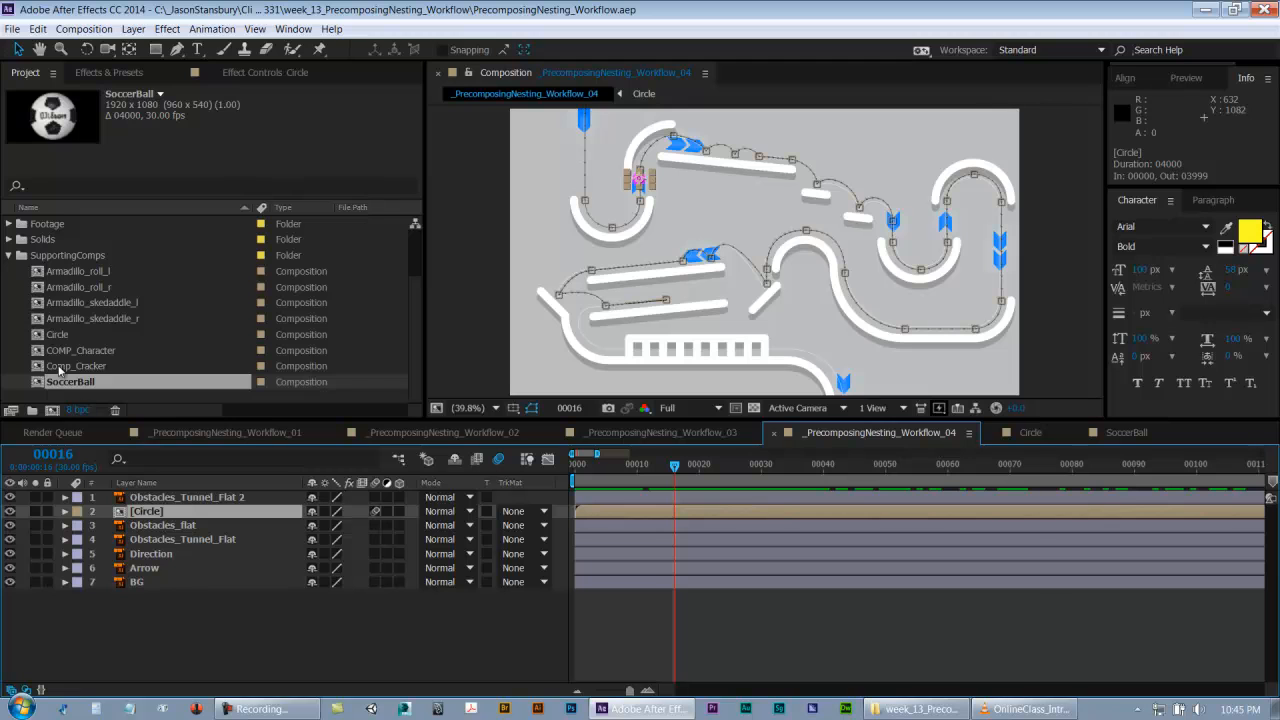
click(64, 370)
click(64, 382)
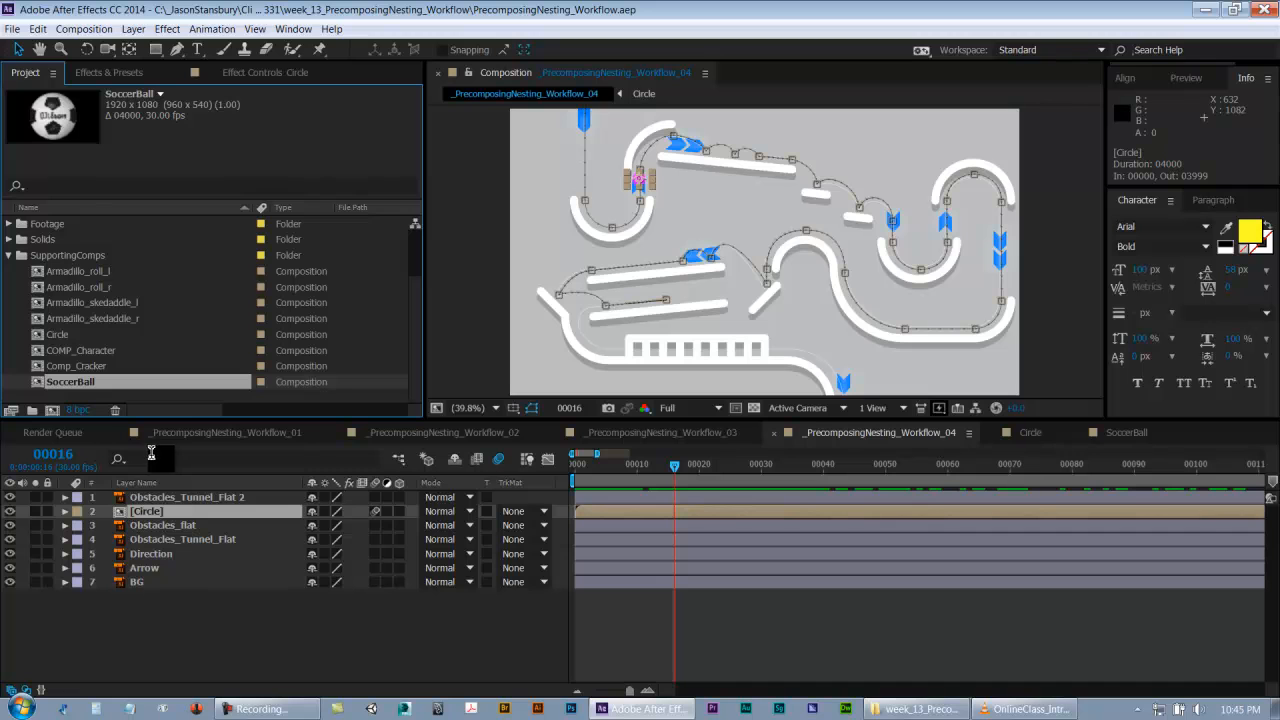
drag(87, 384, 166, 512)
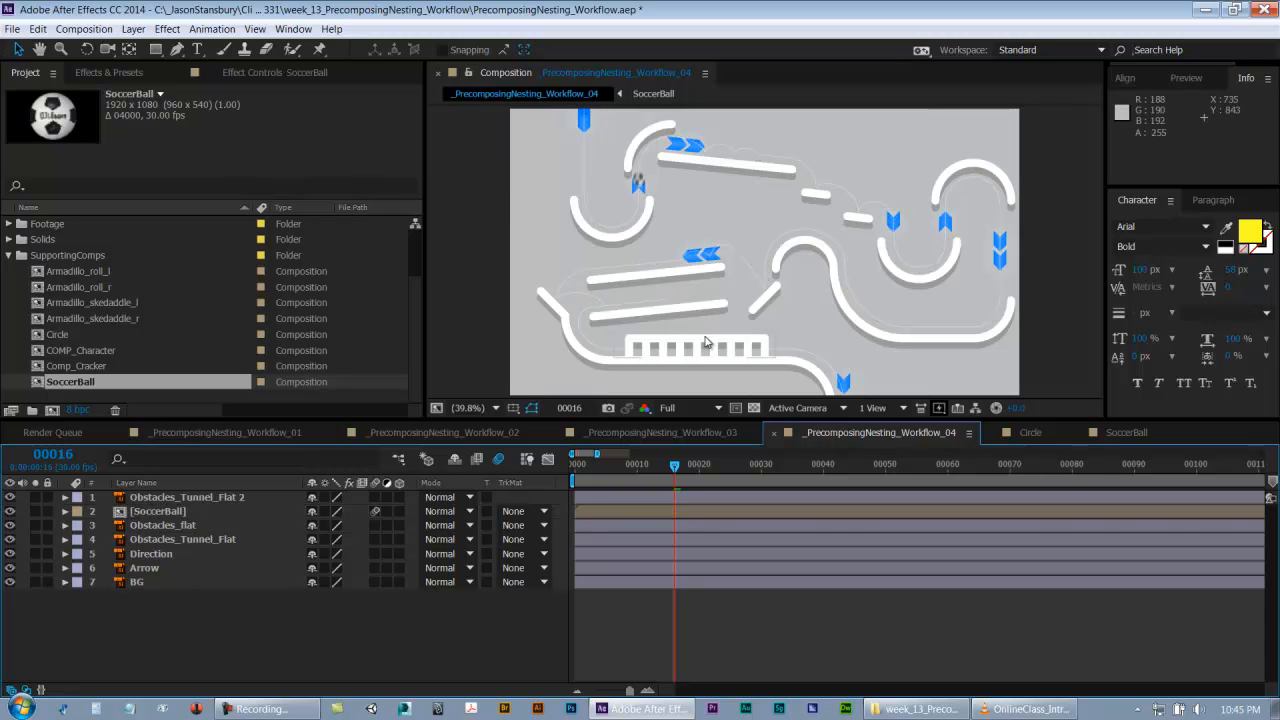
- Scrub the obstacle course to frame 42, set the preview resolution to Half, and run a RAM preview
drag(676, 470, 836, 472)
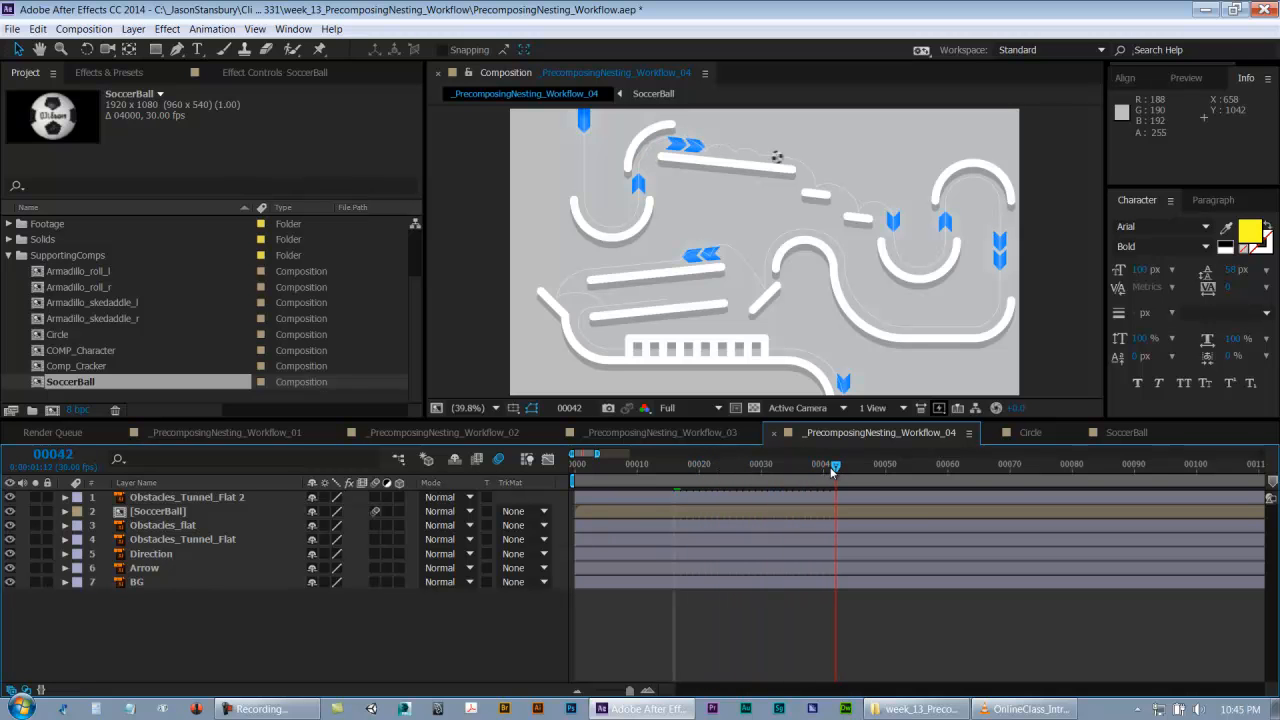
click(690, 407)
click(688, 465)
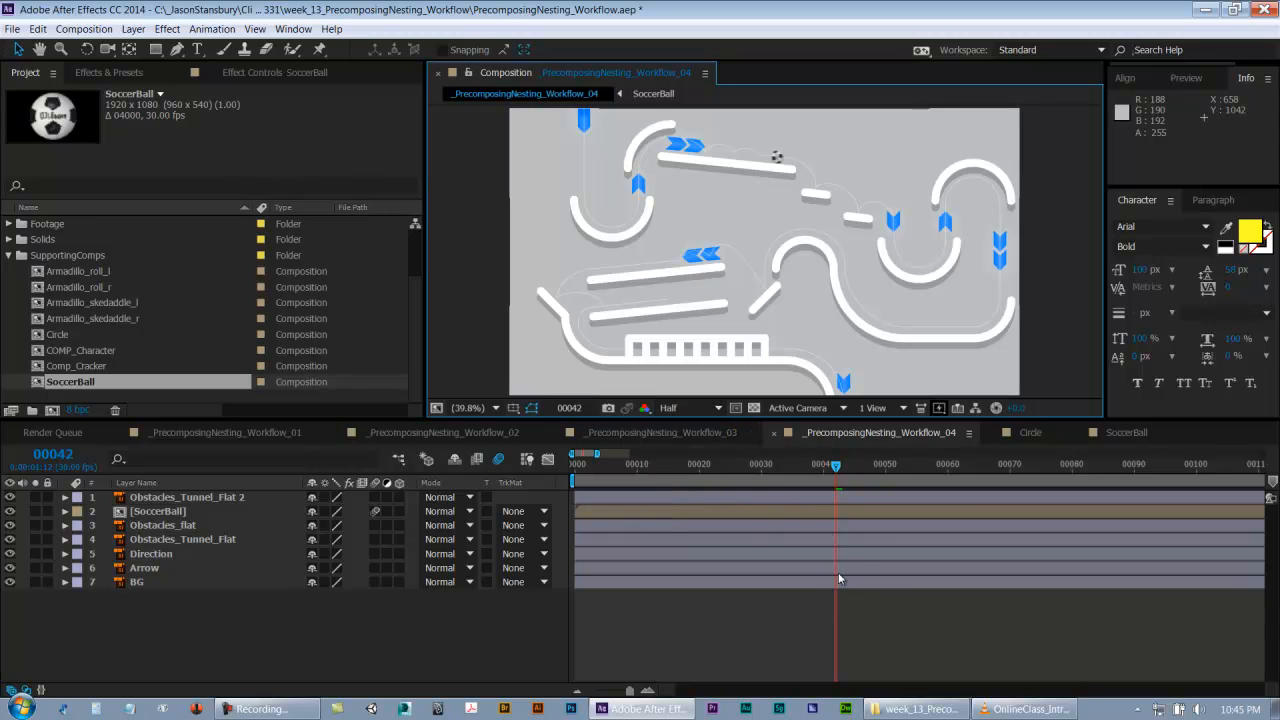
key(KP_0)
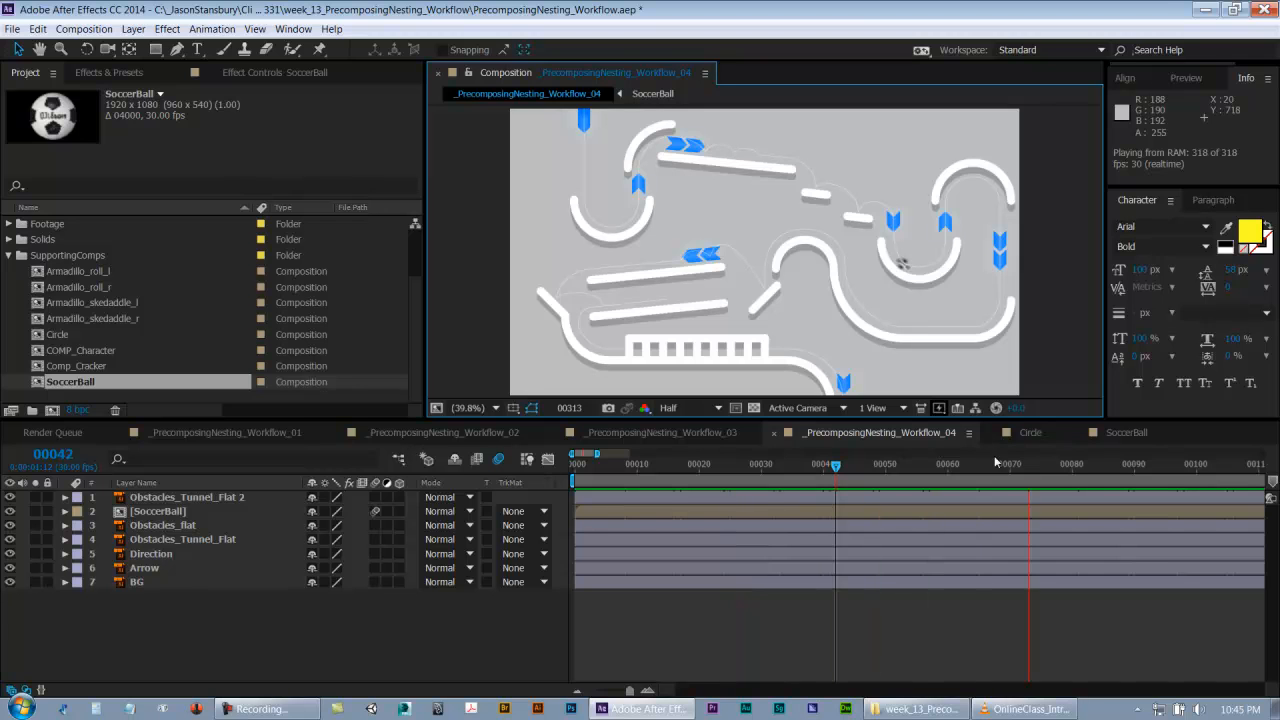
- Compare the Circle and SoccerBall compositions by switching back and forth between them
click(1032, 433)
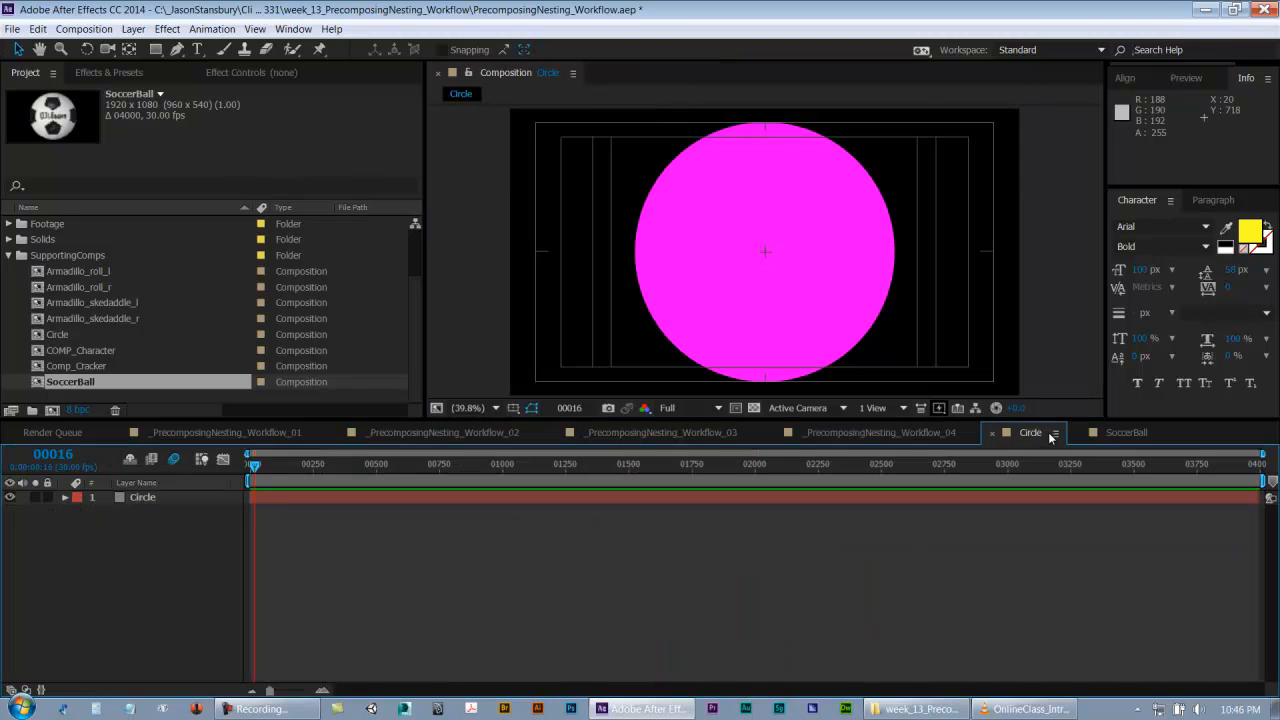
click(1128, 433)
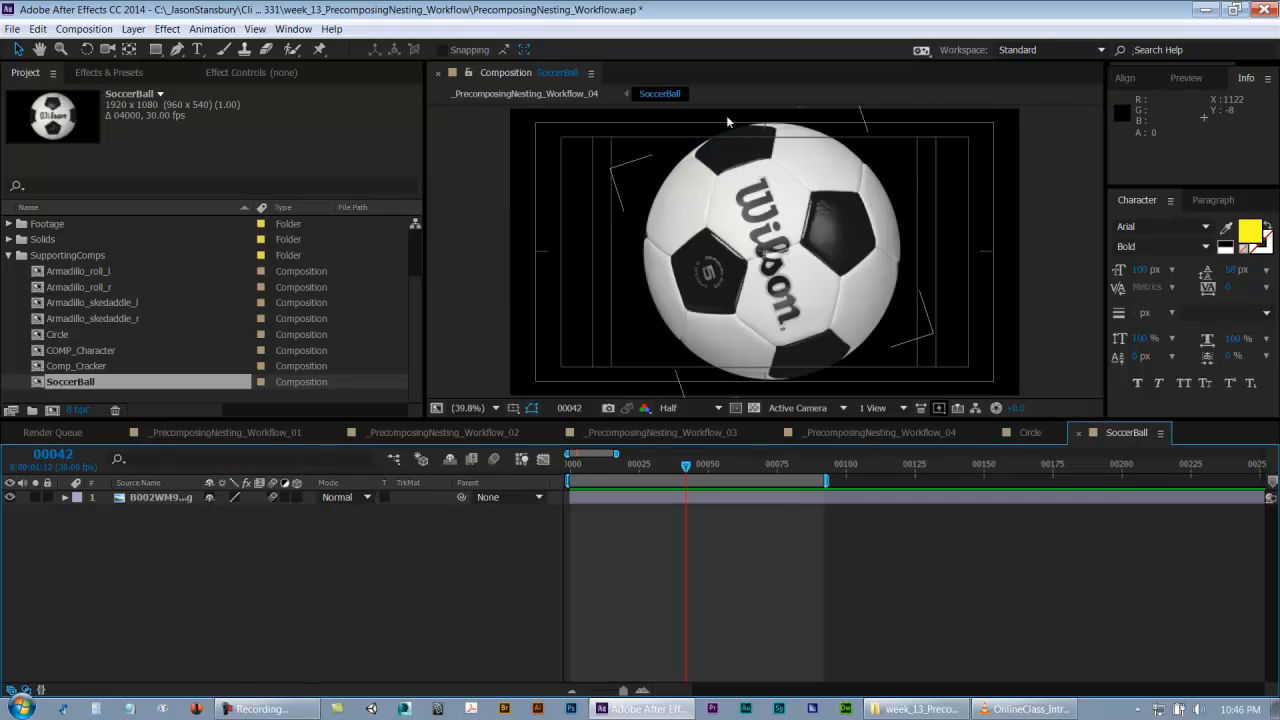
click(1032, 433)
click(1104, 432)
click(1028, 434)
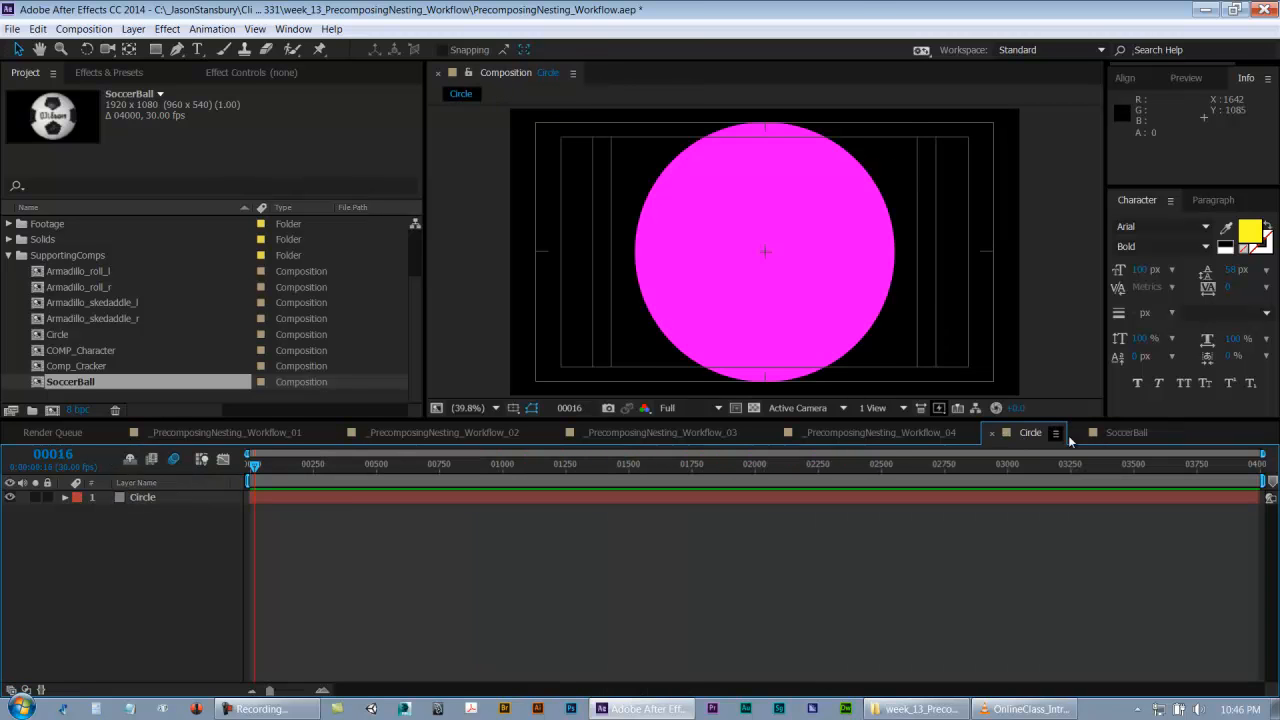
click(1102, 435)
click(1034, 433)
- Return to _PrecomposingNesting_Workflow_04 at frame 25, select the SoccerBall layer and the Circle project item, and save the project
click(844, 434)
drag(674, 466, 730, 472)
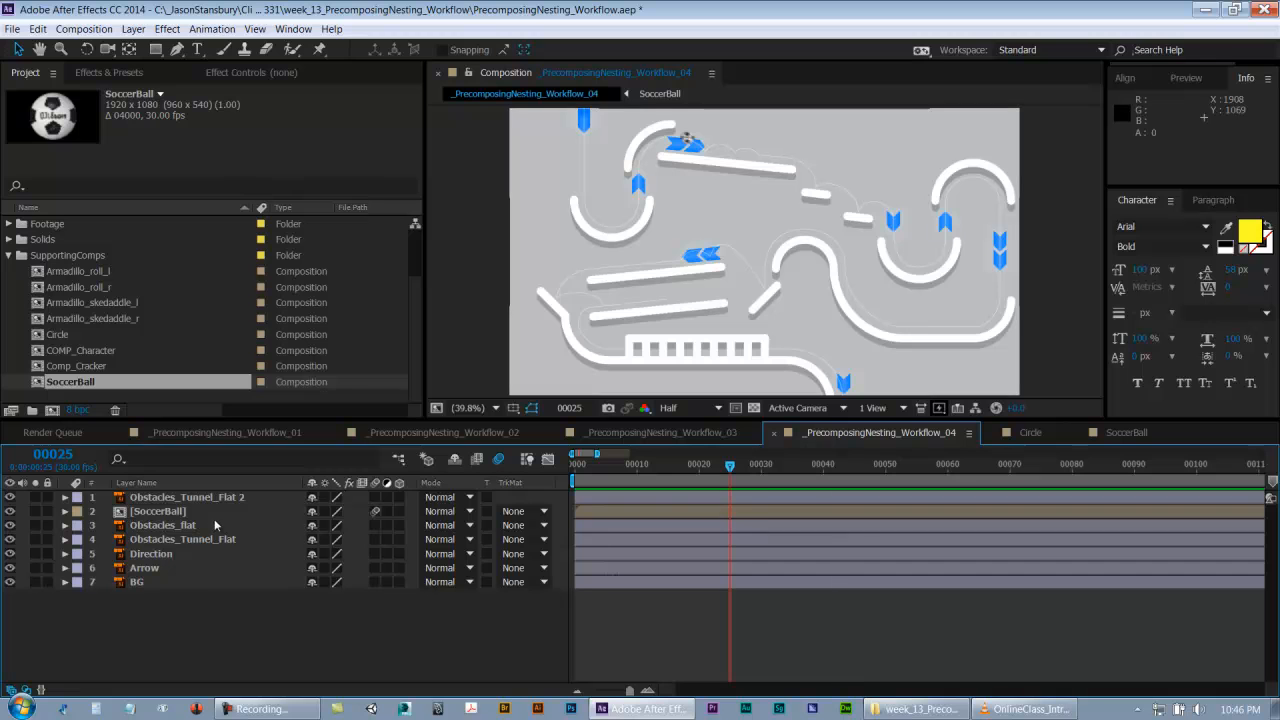
click(169, 511)
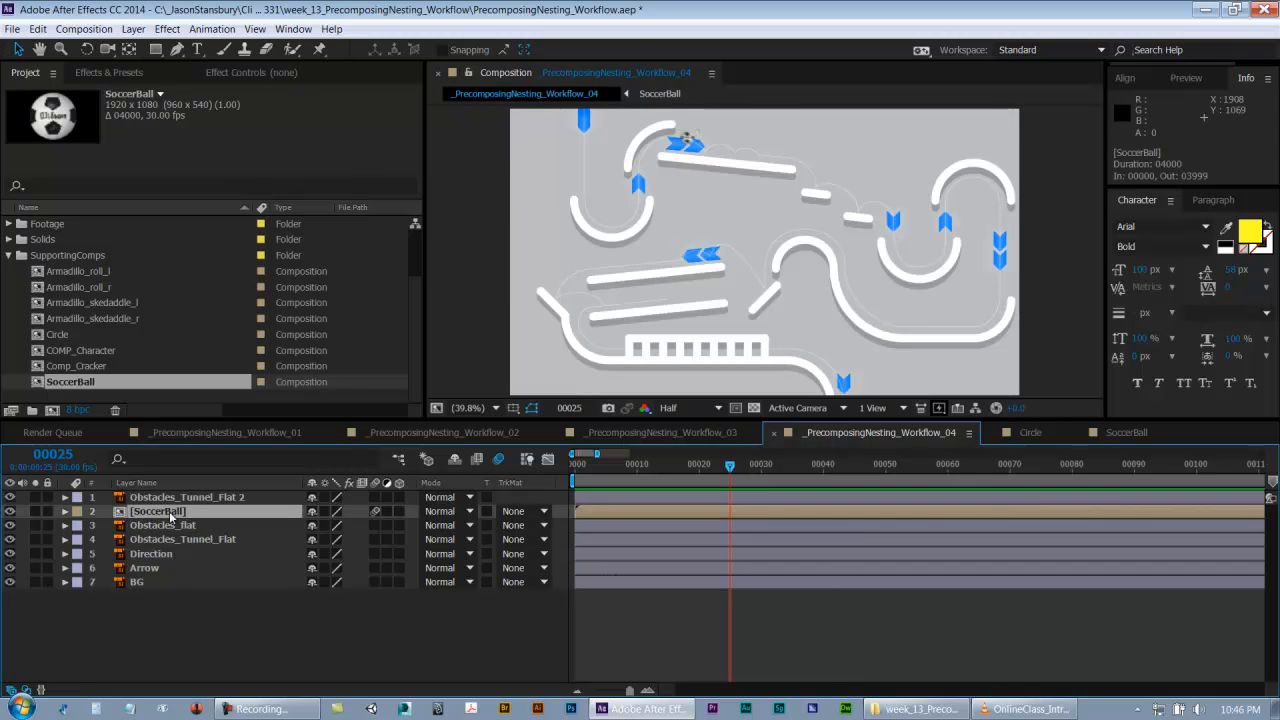
click(62, 337)
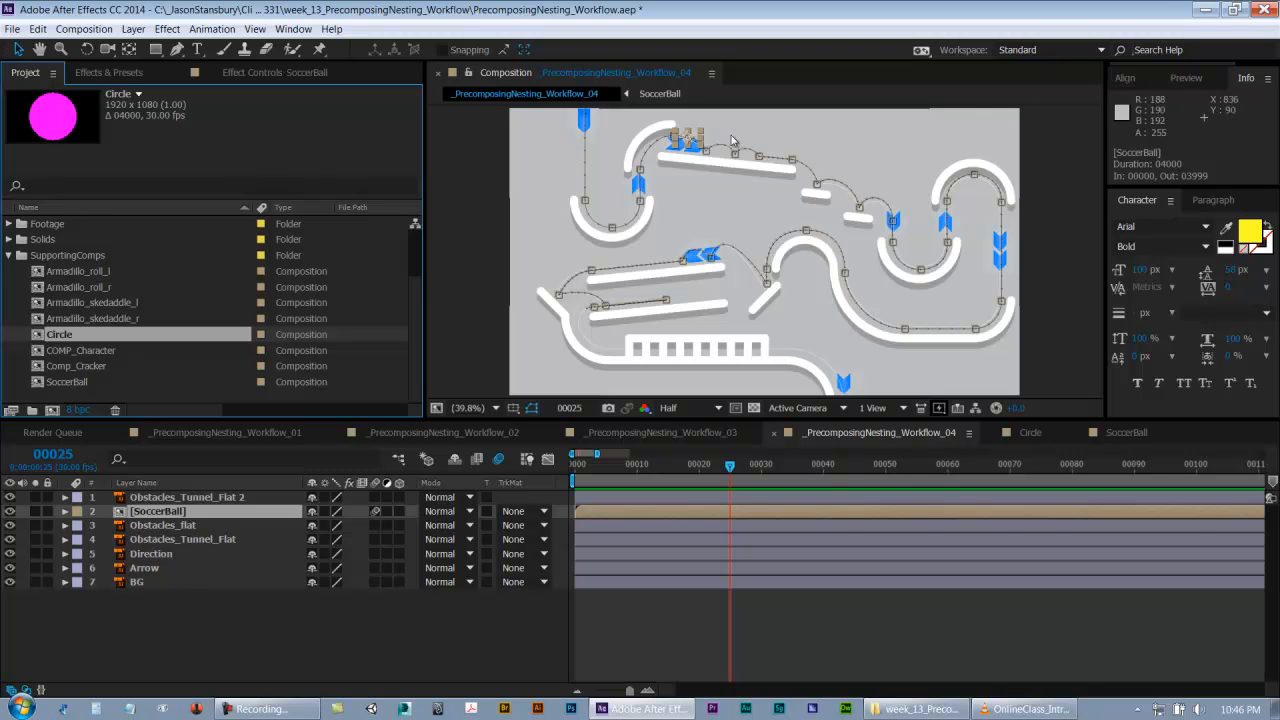
key(ctrl+s)
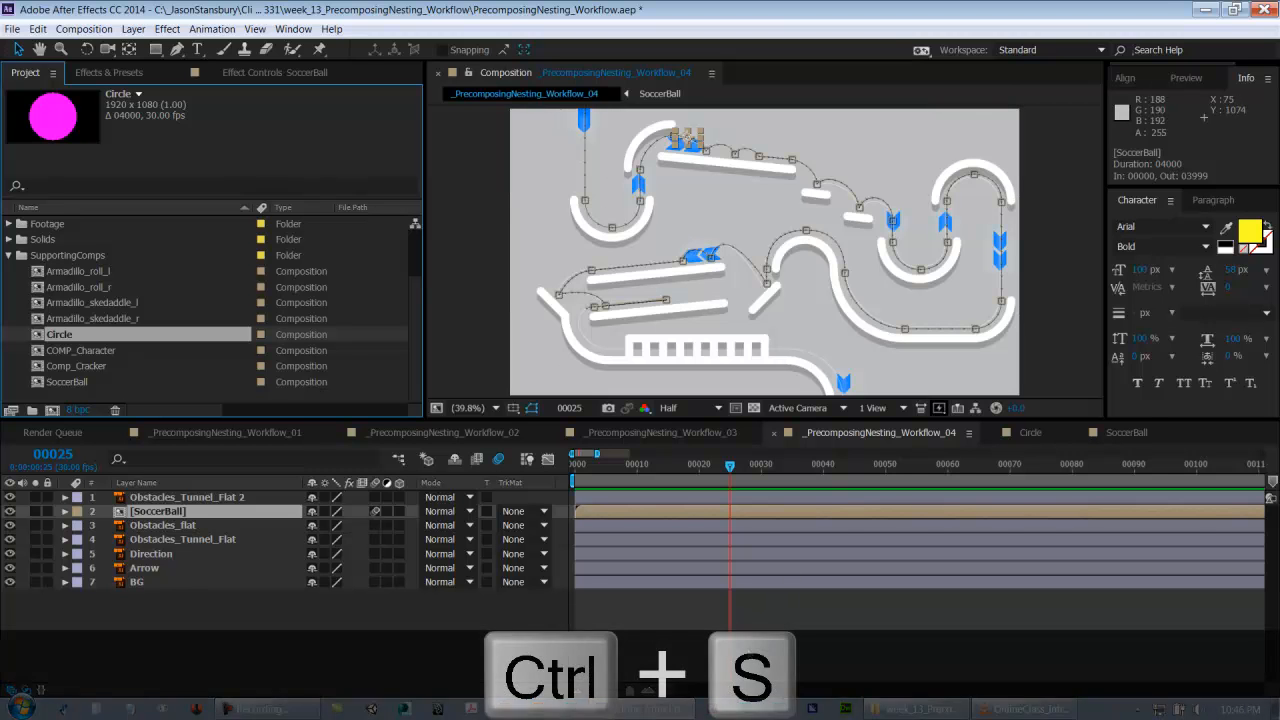
- Play the soccer ball's obstacle-course animation in the normal layout and again with the composition view maximized, then restore the layout
key(space)
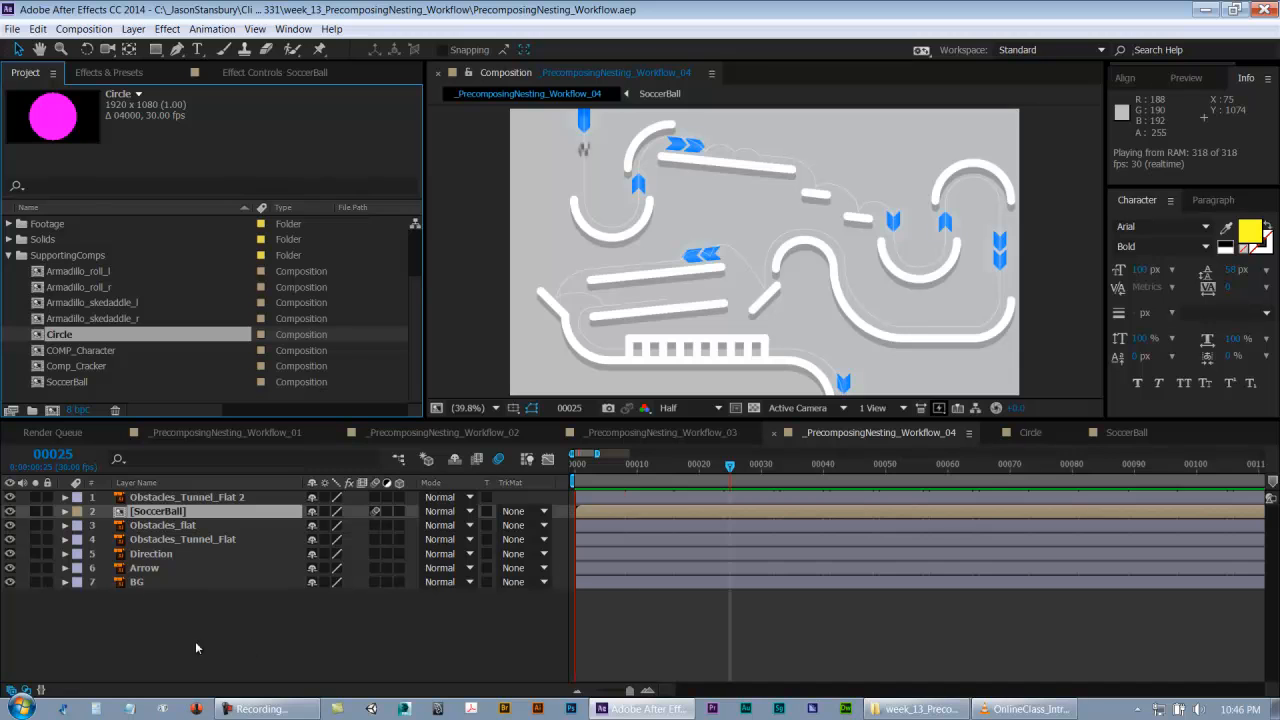
key(space)
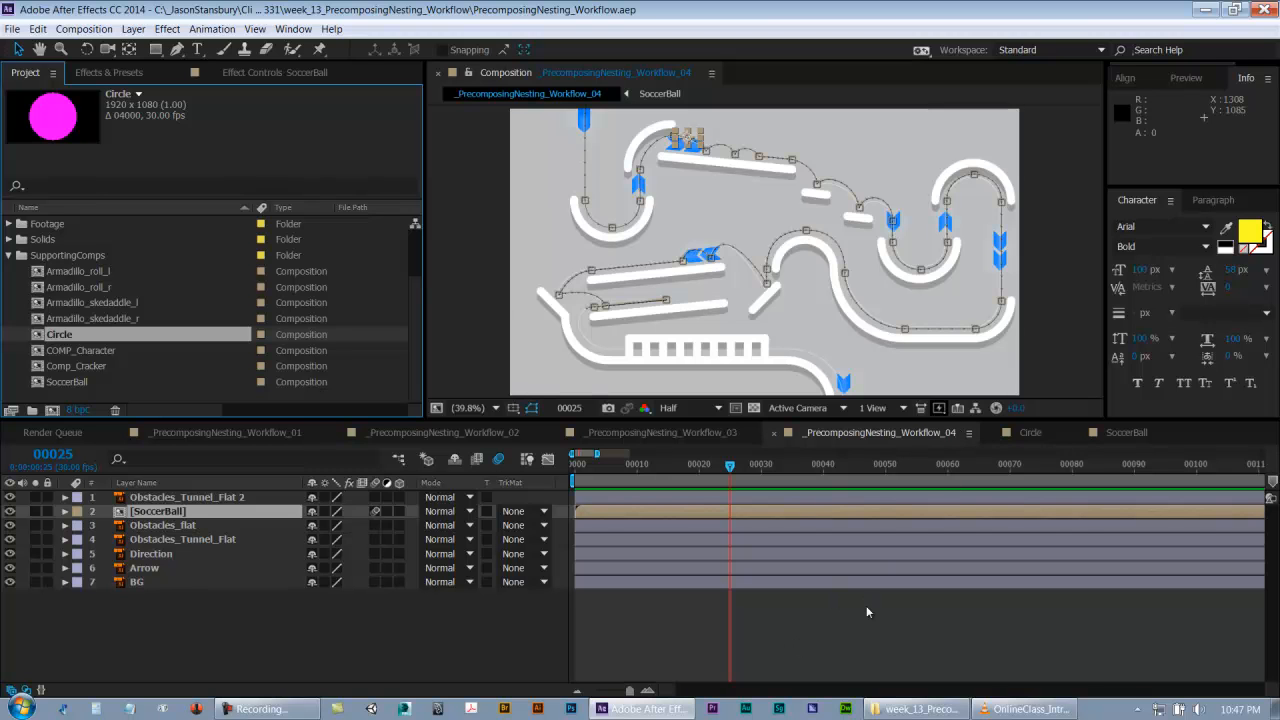
key(grave)
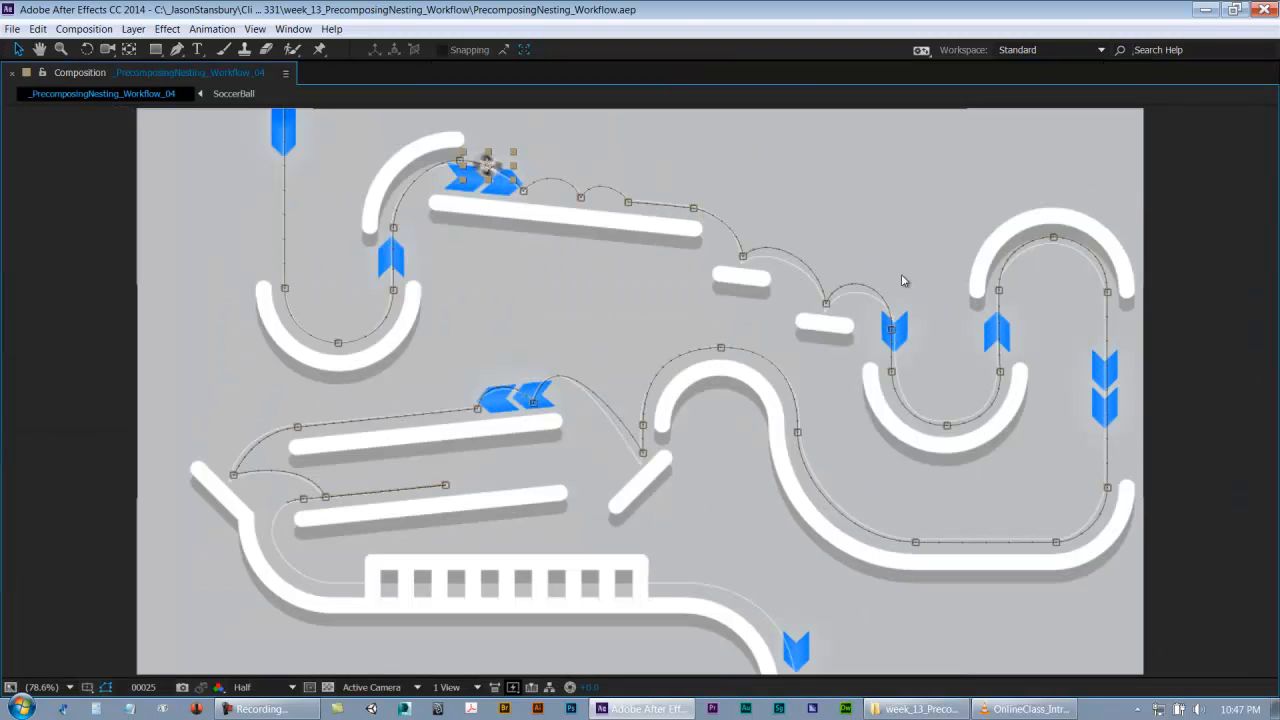
key(space)
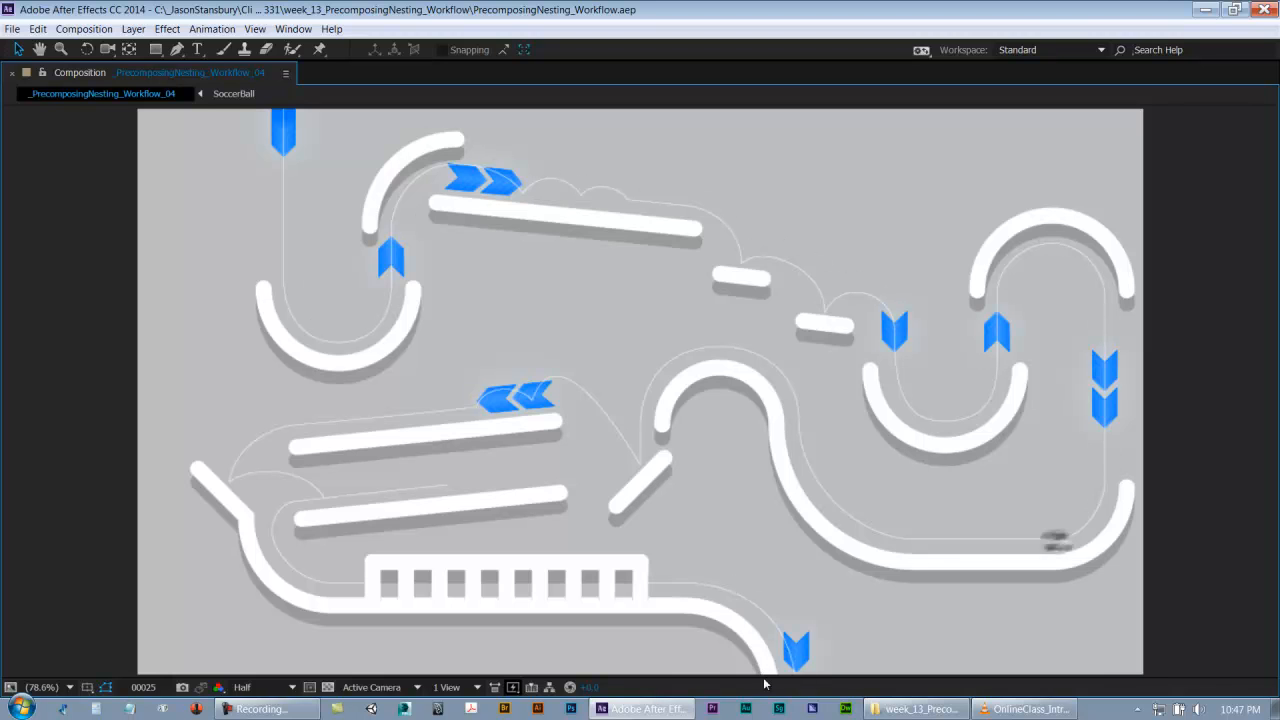
key(space)
key(grave)
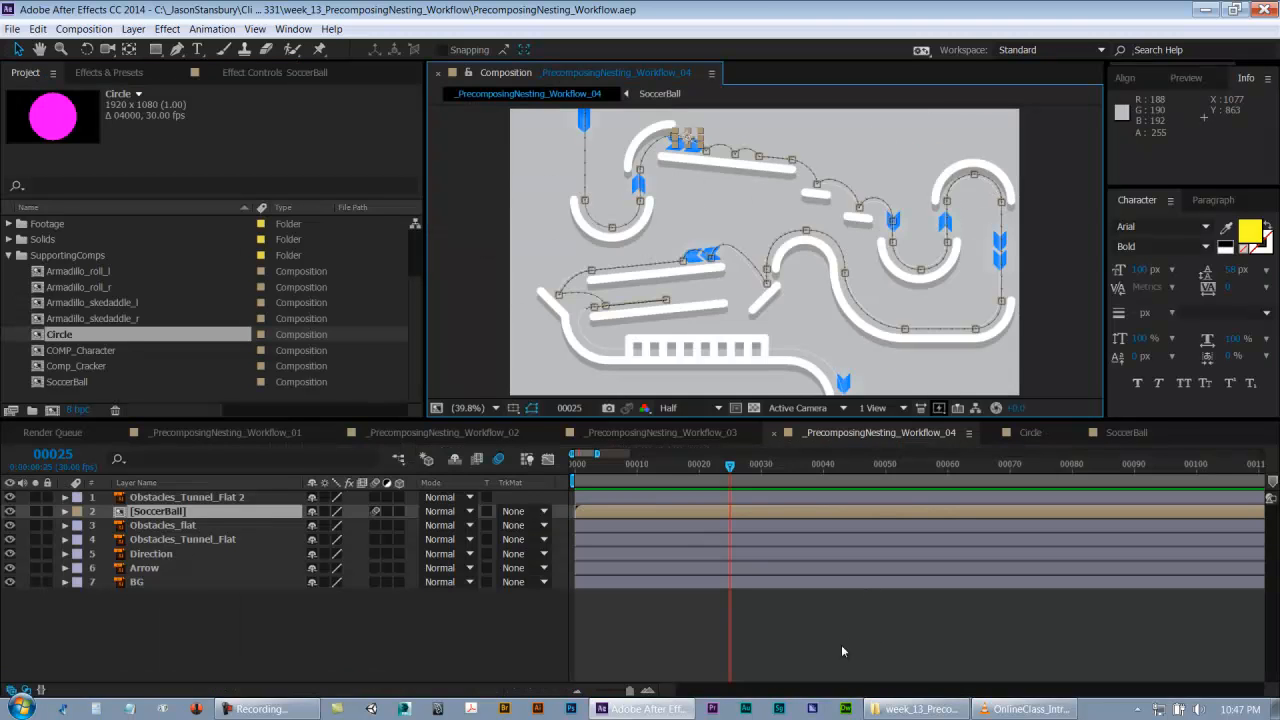
- Close the SoccerBall and Circle compositions
click(1112, 434)
key(ctrl+w)
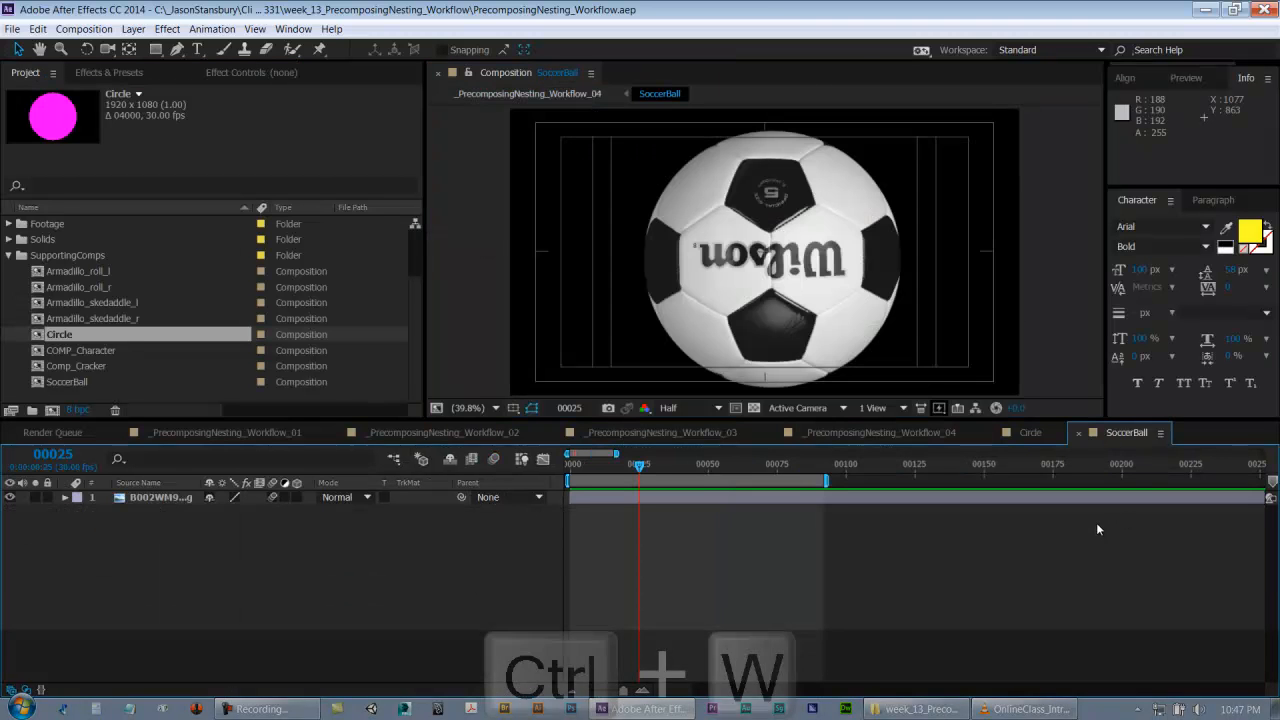
key(ctrl+w)
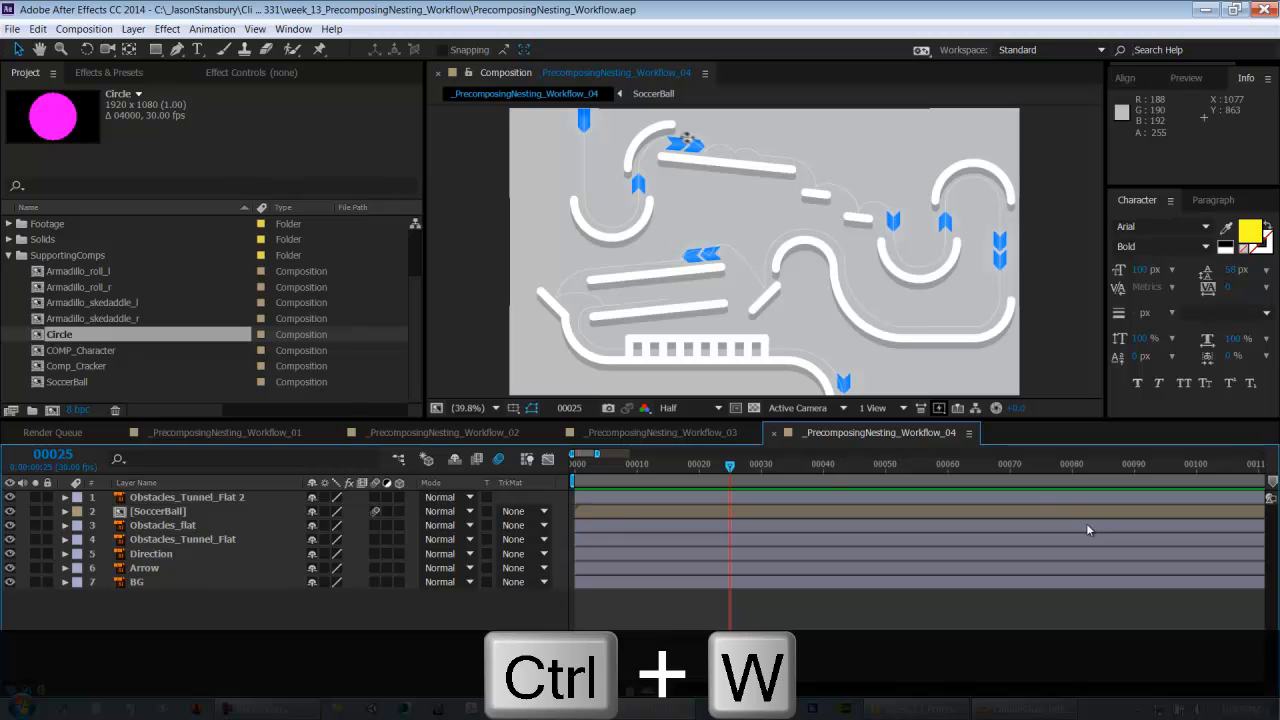
- Duplicate _PrecomposingNesting_Workflow_04 in the project, open the copy _PrecomposingNesting_Workflow_05, and save the project
click(9, 256)
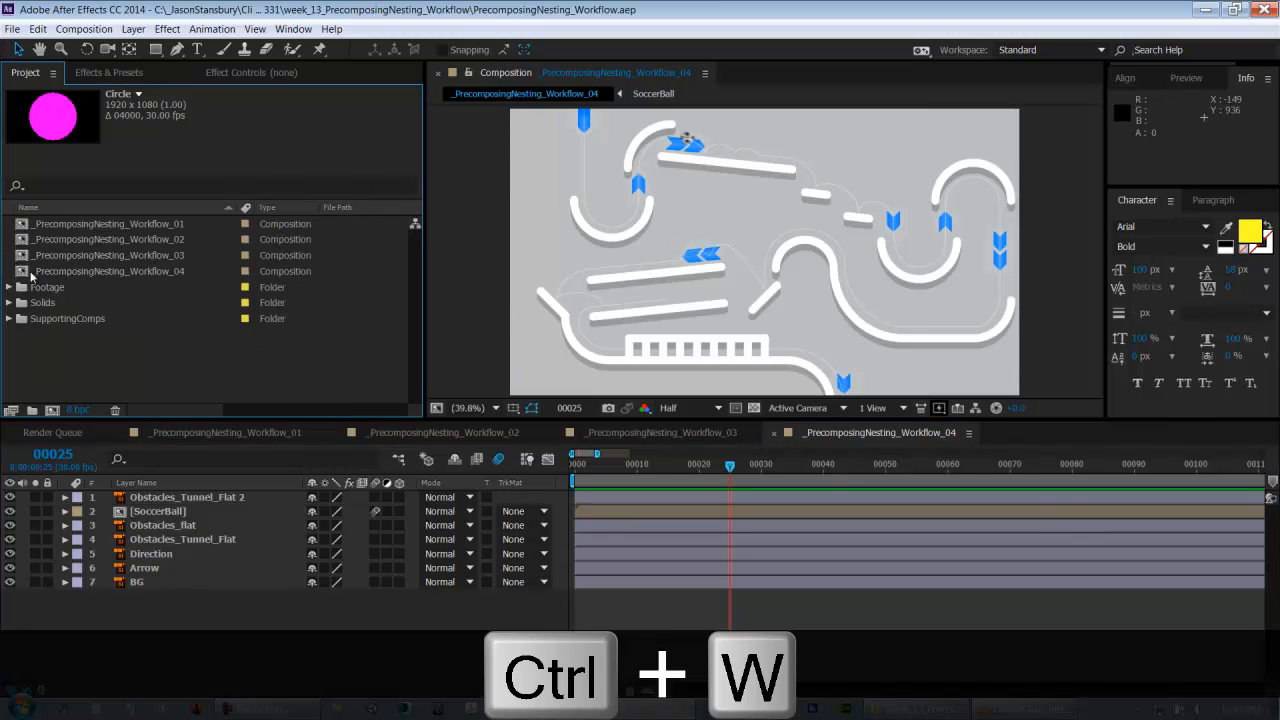
click(106, 270)
key(ctrl+d)
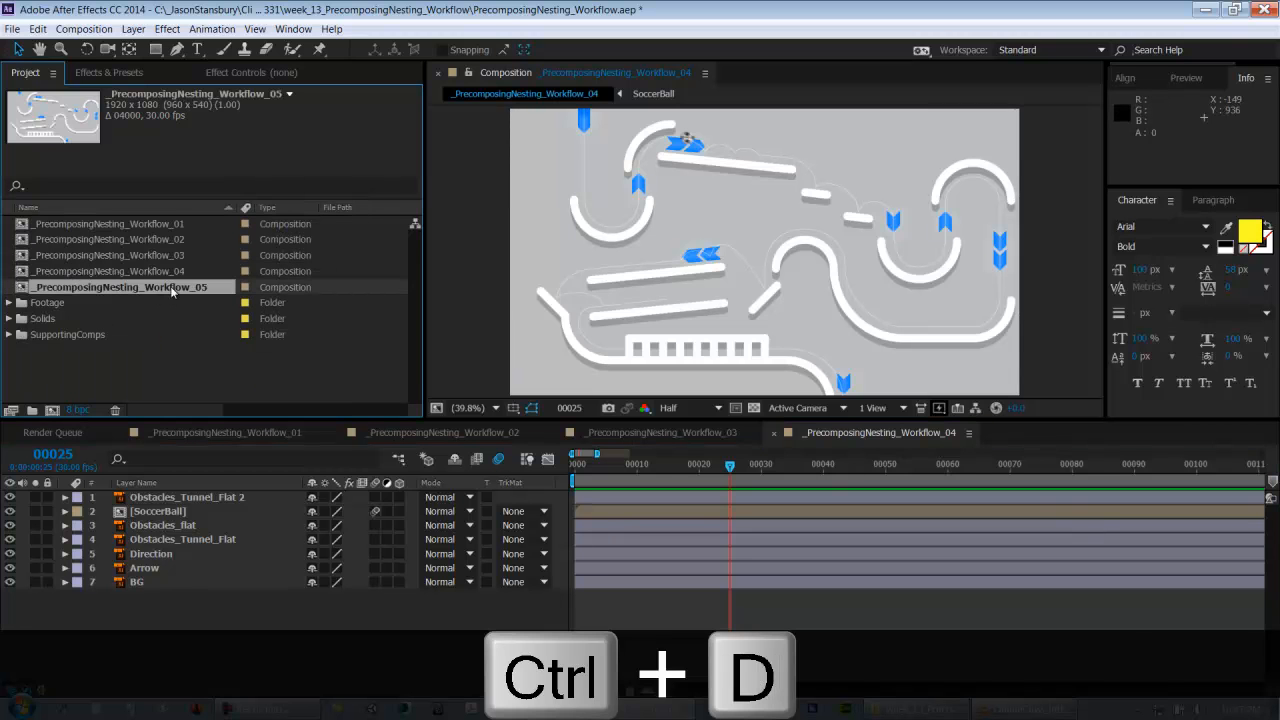
double_click(172, 290)
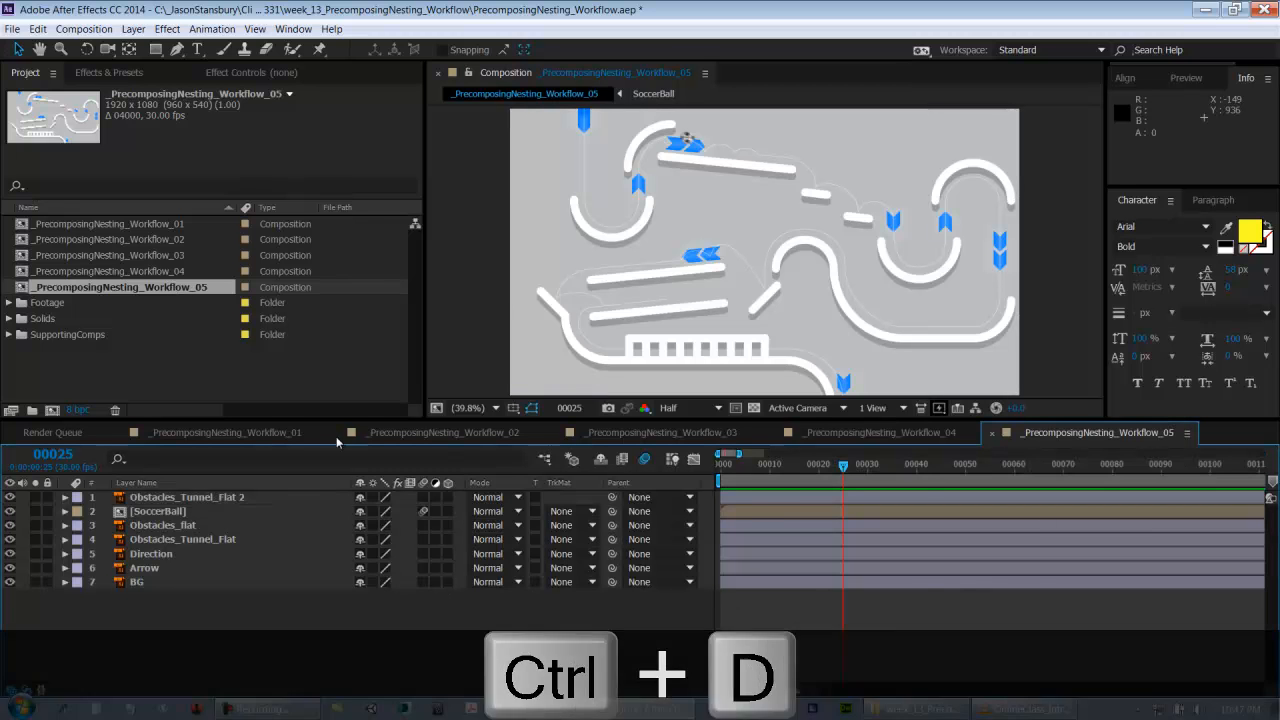
key(ctrl+s)
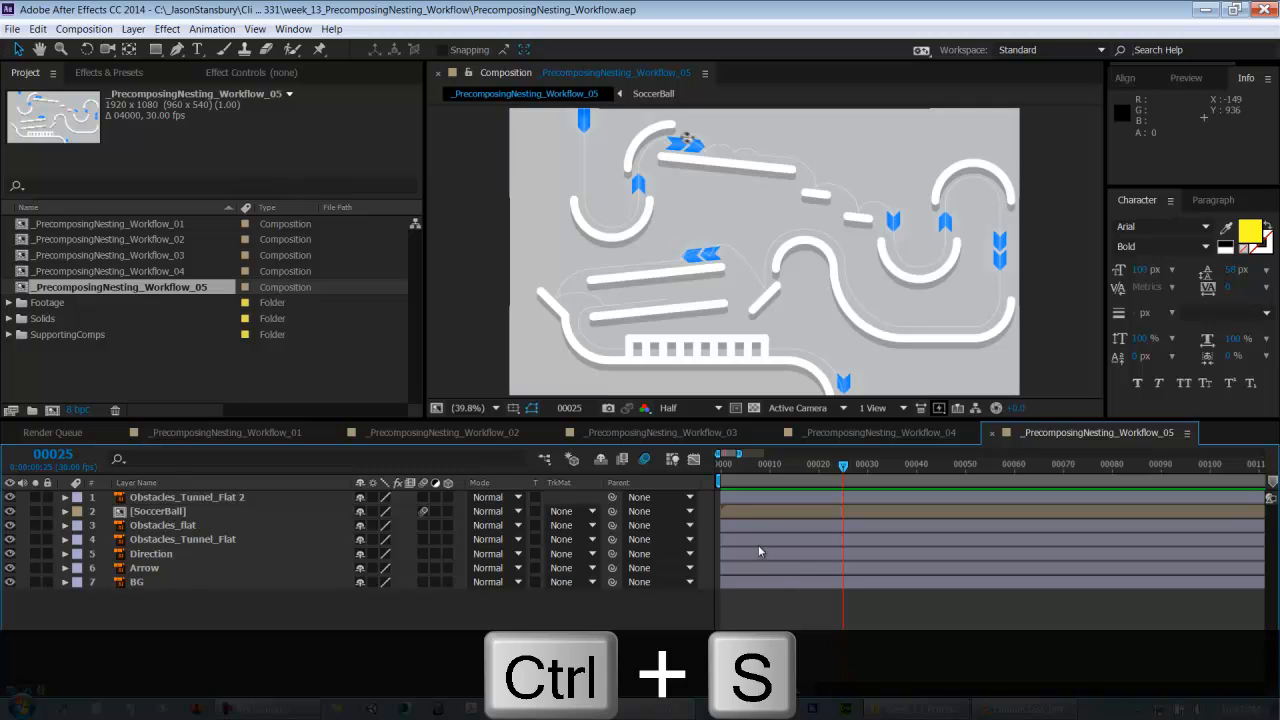
- Expand the SupportingComps folder, return _PrecomposingNesting_Workflow_05 to frame 0 with more height above the timeline, and save the project
click(9, 335)
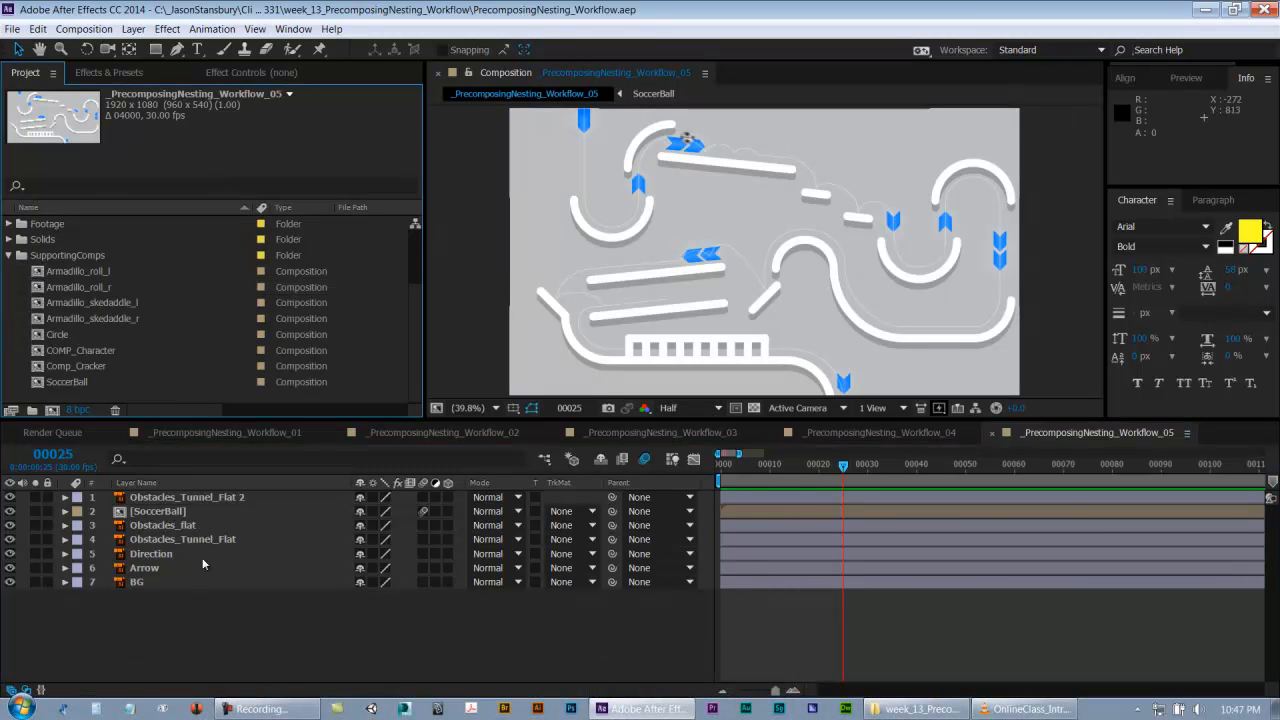
click(195, 513)
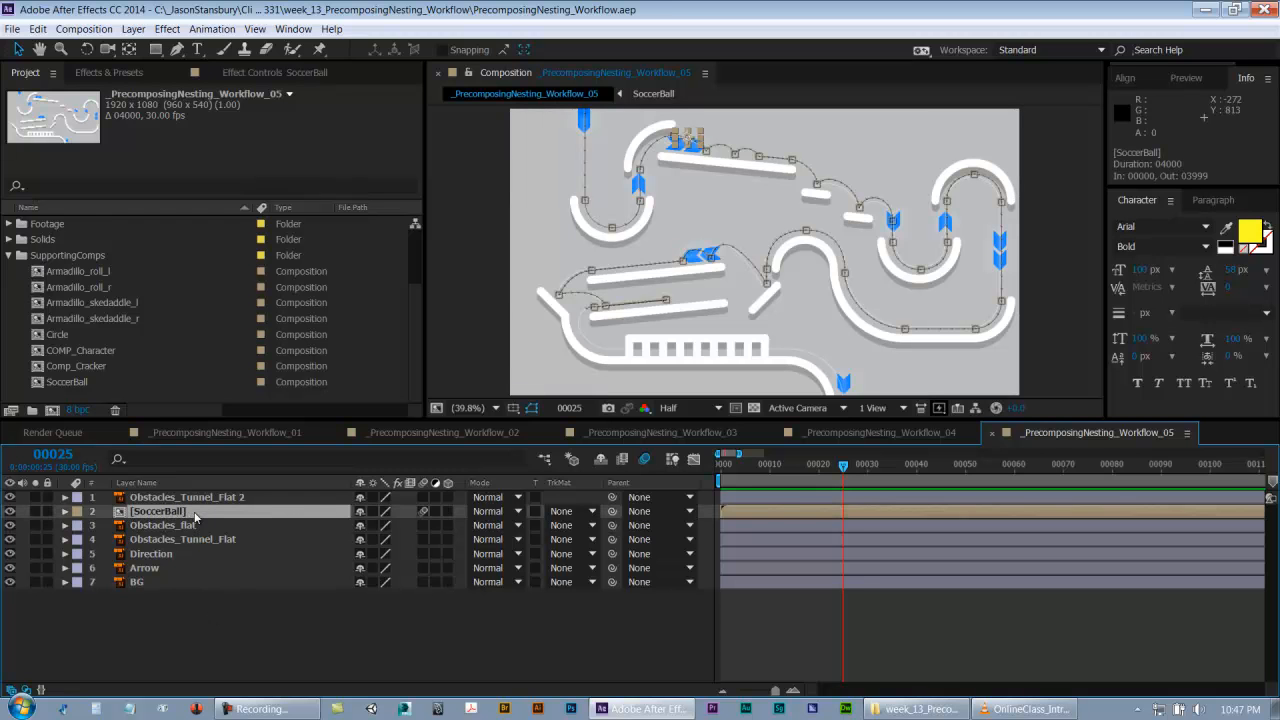
key(Home)
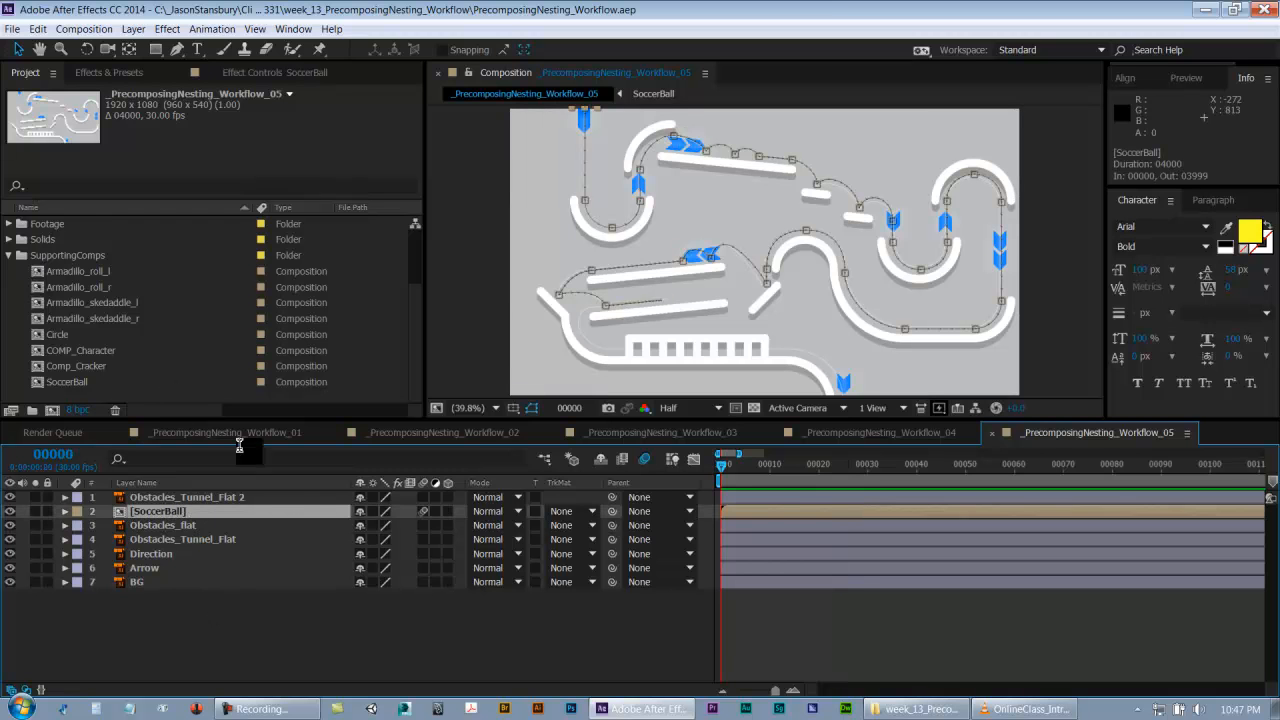
drag(265, 419, 280, 442)
click(280, 627)
key(ctrl+s)
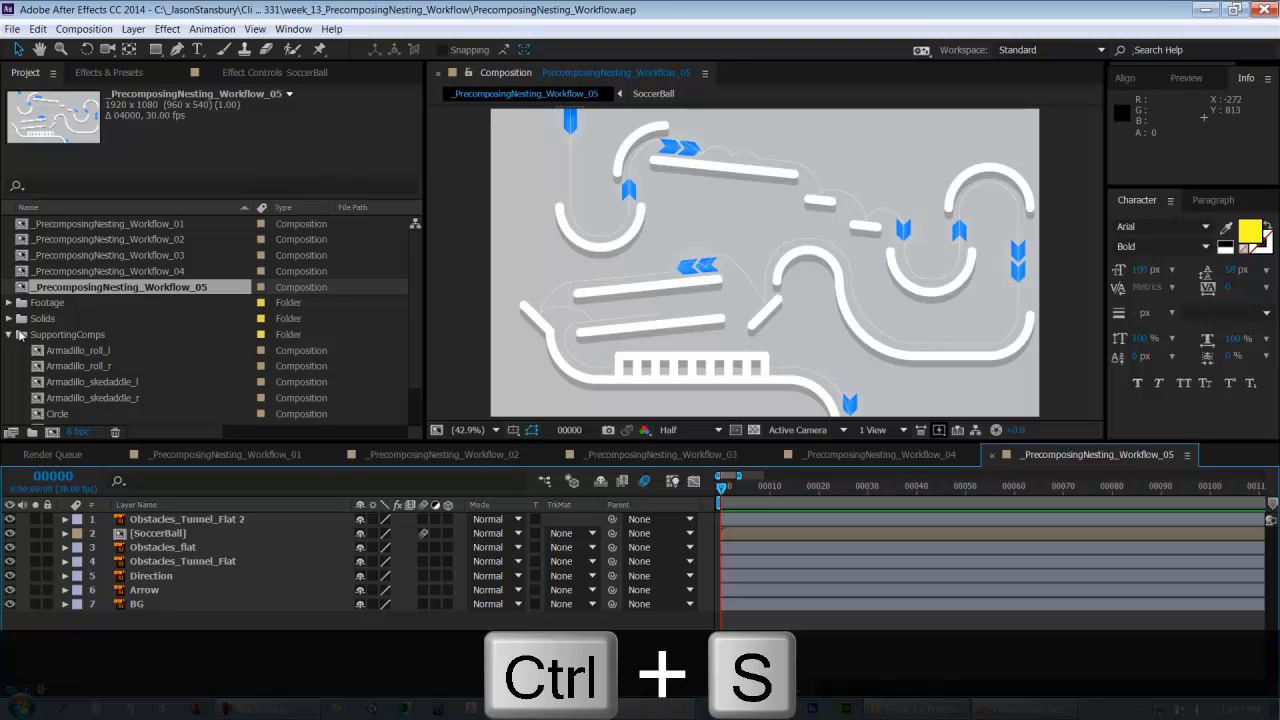
- Open the four Armadillo roll and skedaddle compositions from the SupportingComps folder
click(186, 534)
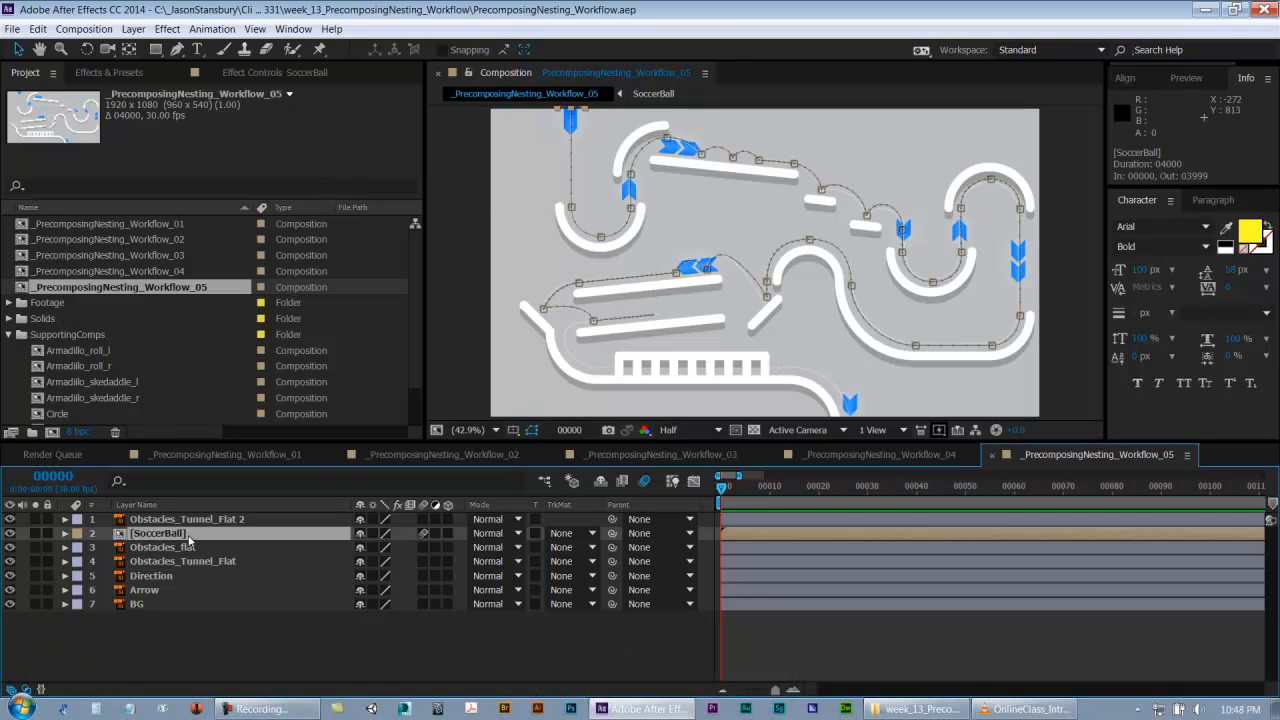
scroll(352, 346, down, 1)
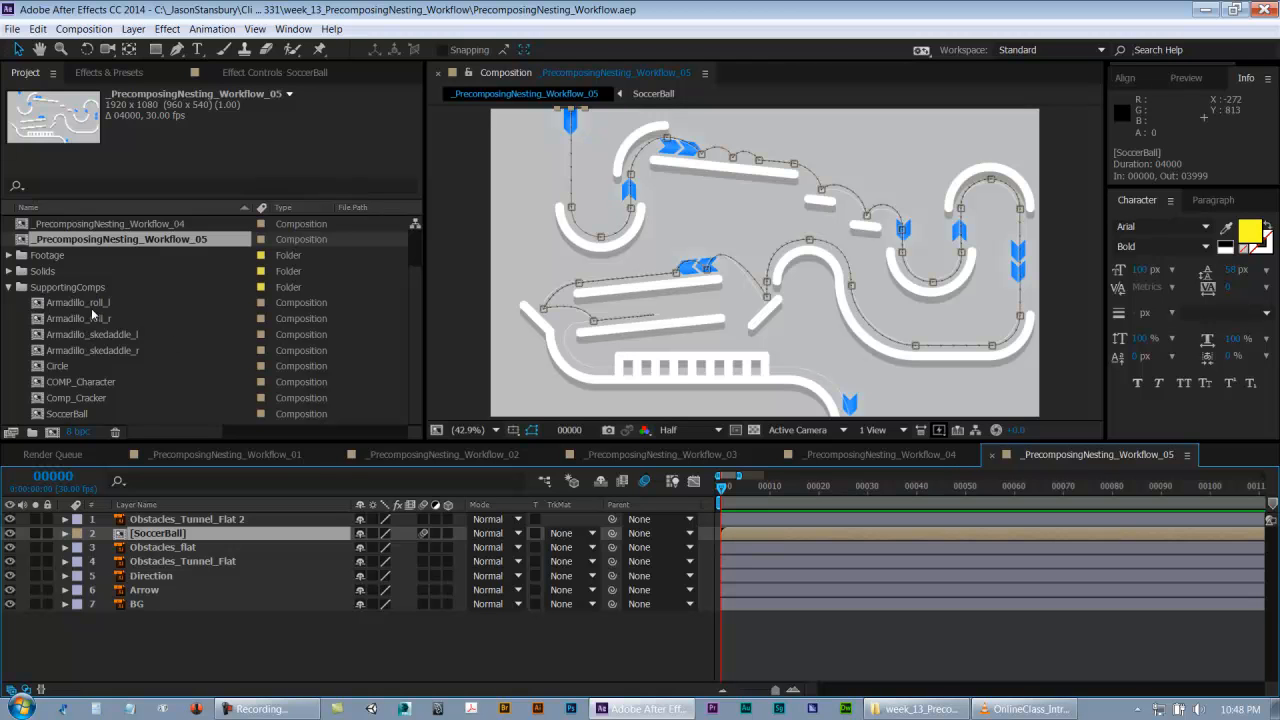
click(95, 302)
shift+click(97, 350)
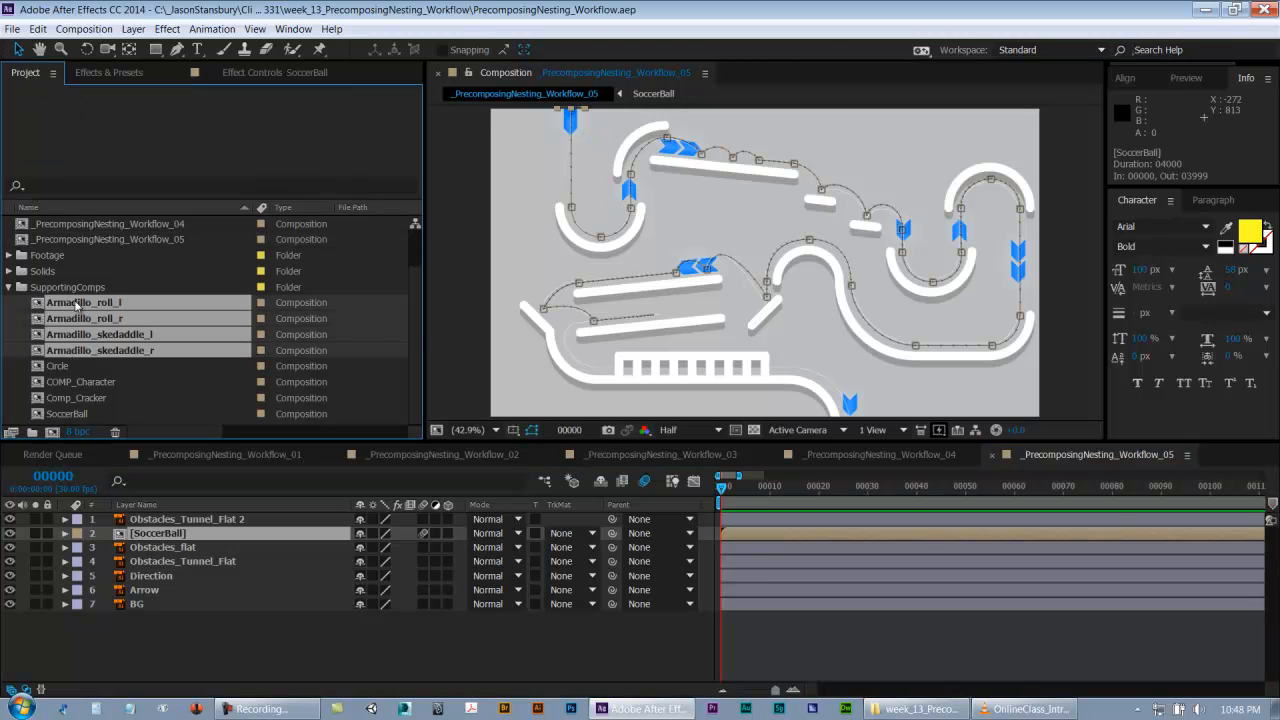
double_click(78, 305)
click(906, 600)
drag(896, 300, 894, 330)
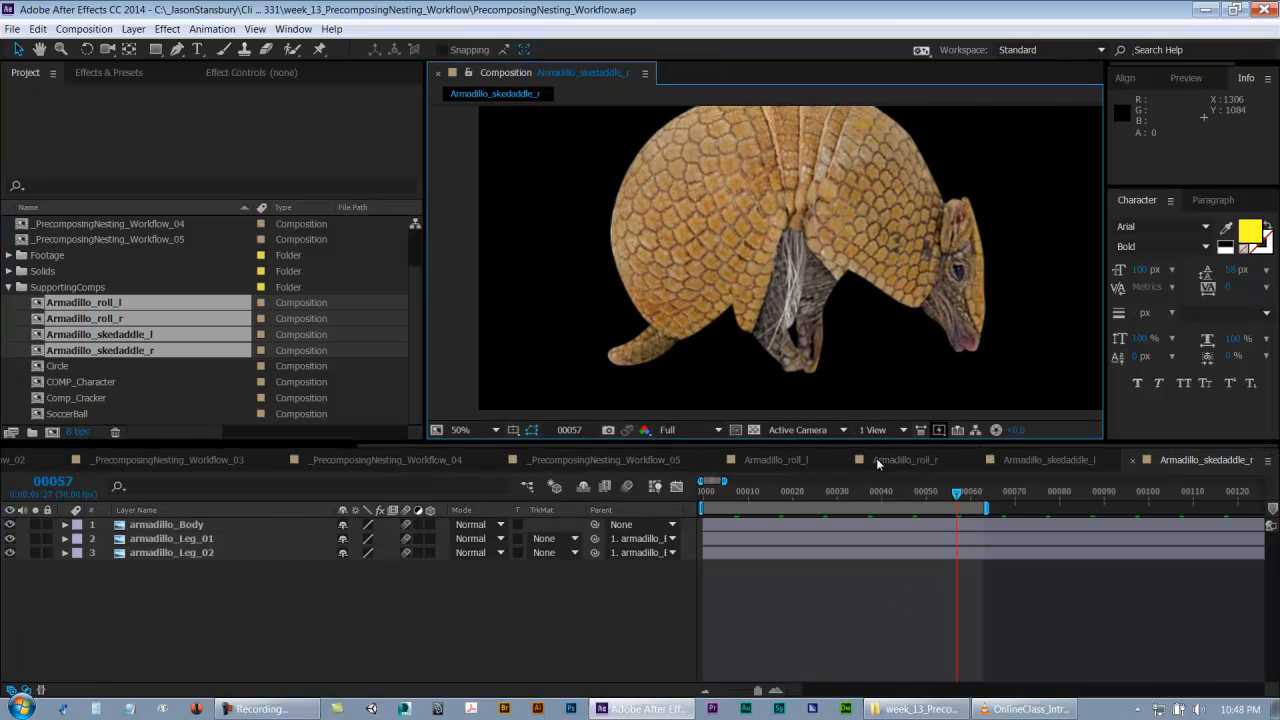
- Scrub through Armadillo_roll_l and Armadillo_roll_r to view how the curled armadillo rotates in each direction
click(798, 461)
drag(588, 498, 721, 502)
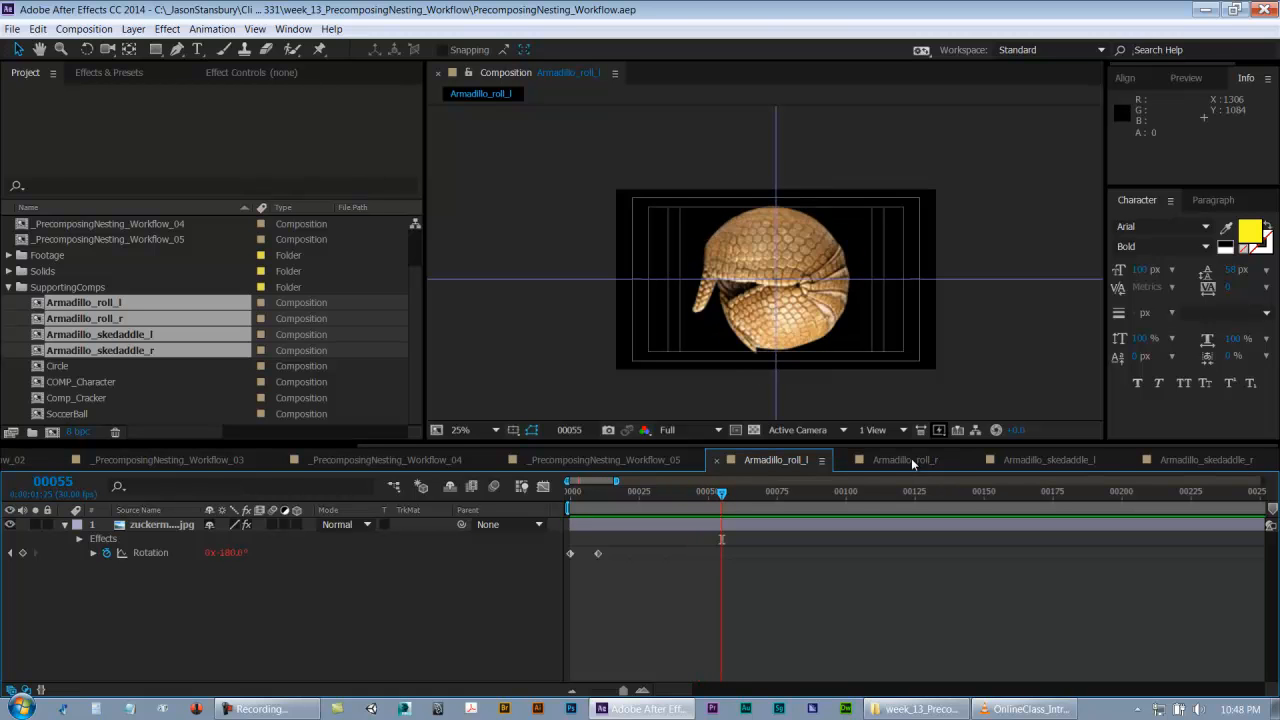
click(905, 460)
drag(574, 498, 647, 496)
- Copy the Levels effect from the armadillo layer in Armadillo_roll_l onto the armadillo layer in Armadillo_roll_r
click(789, 459)
click(175, 525)
key(e)
key(ctrl+c)
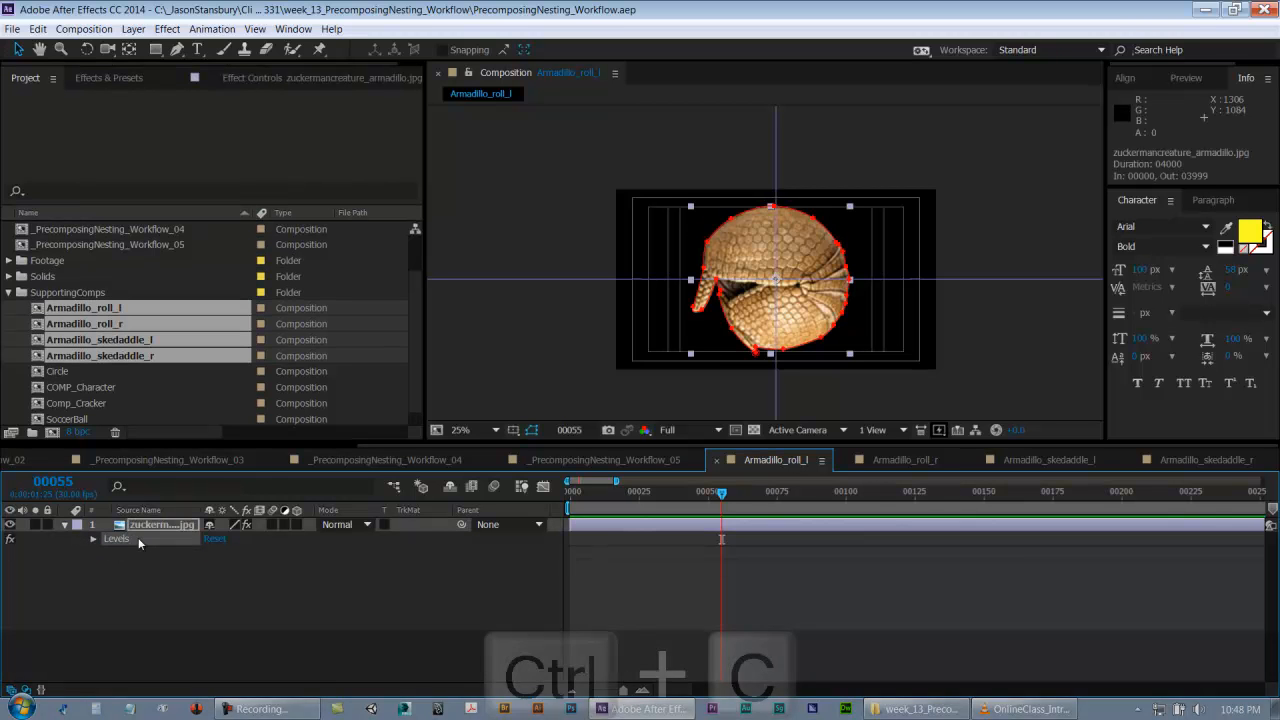
click(905, 460)
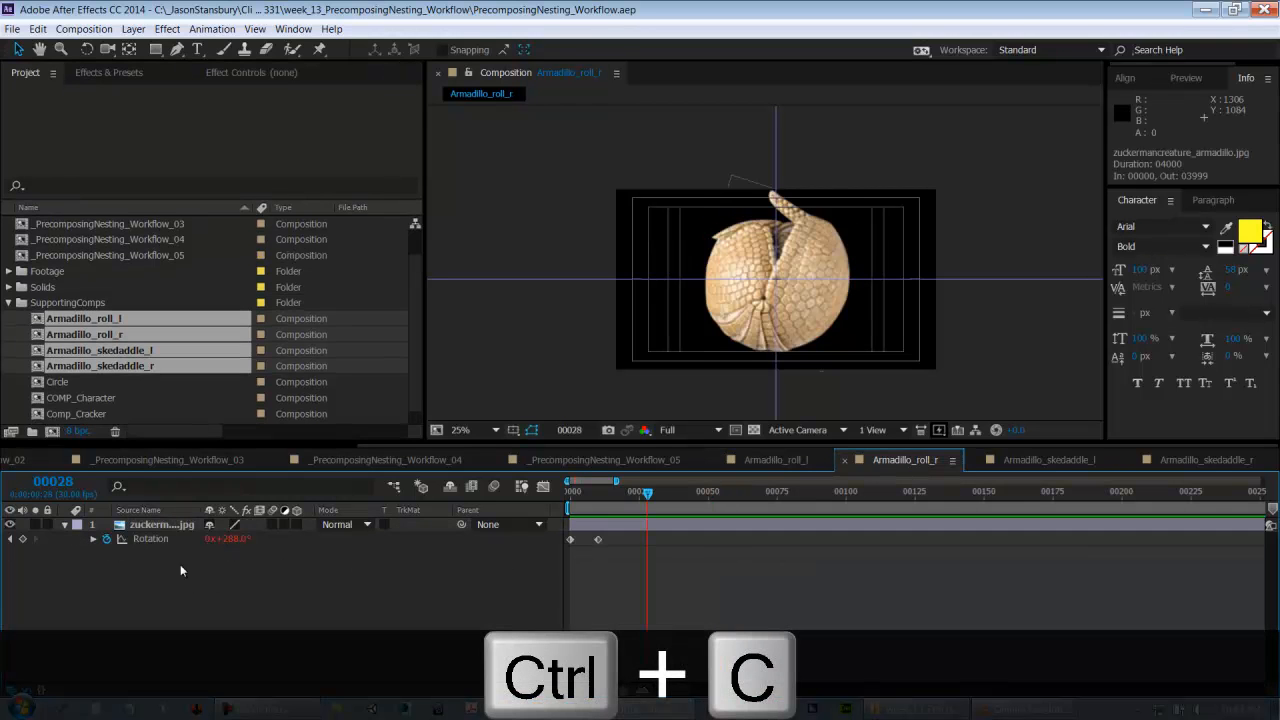
click(172, 526)
key(ctrl+v)
click(892, 622)
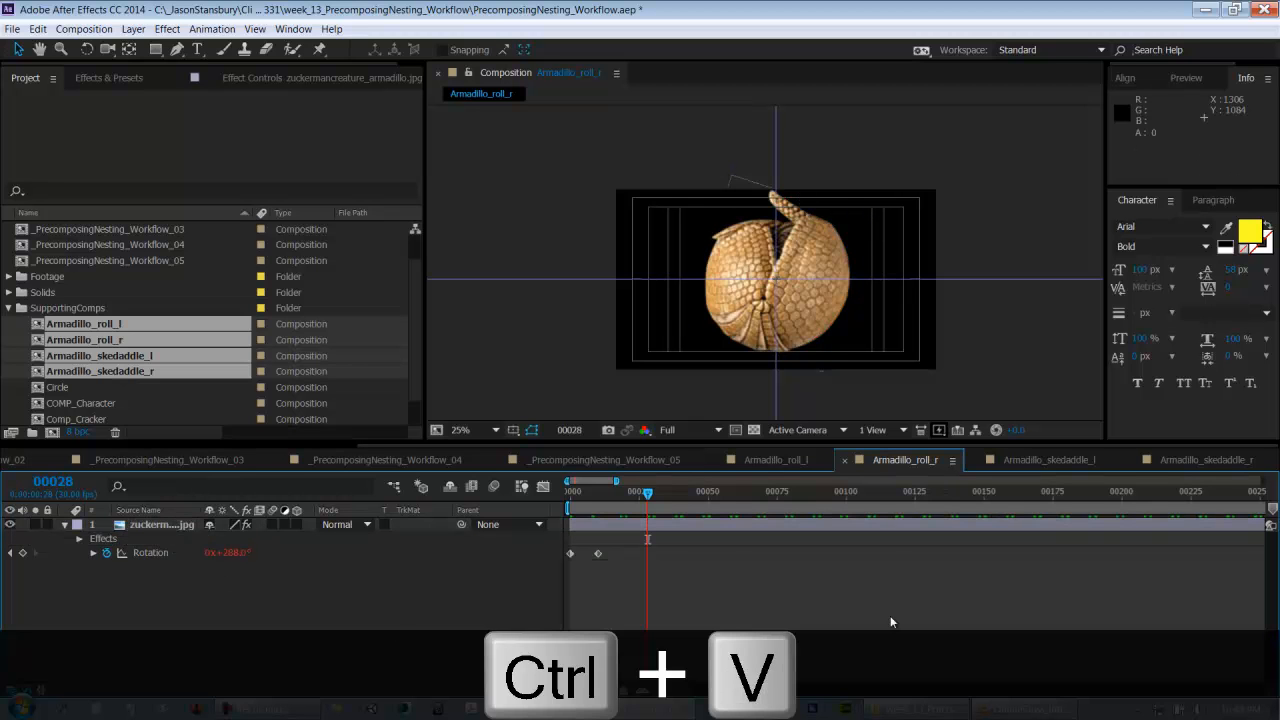
- Scrub both rolling armadillo compositions again to compare their brightness and rotation
click(793, 466)
drag(631, 494, 671, 516)
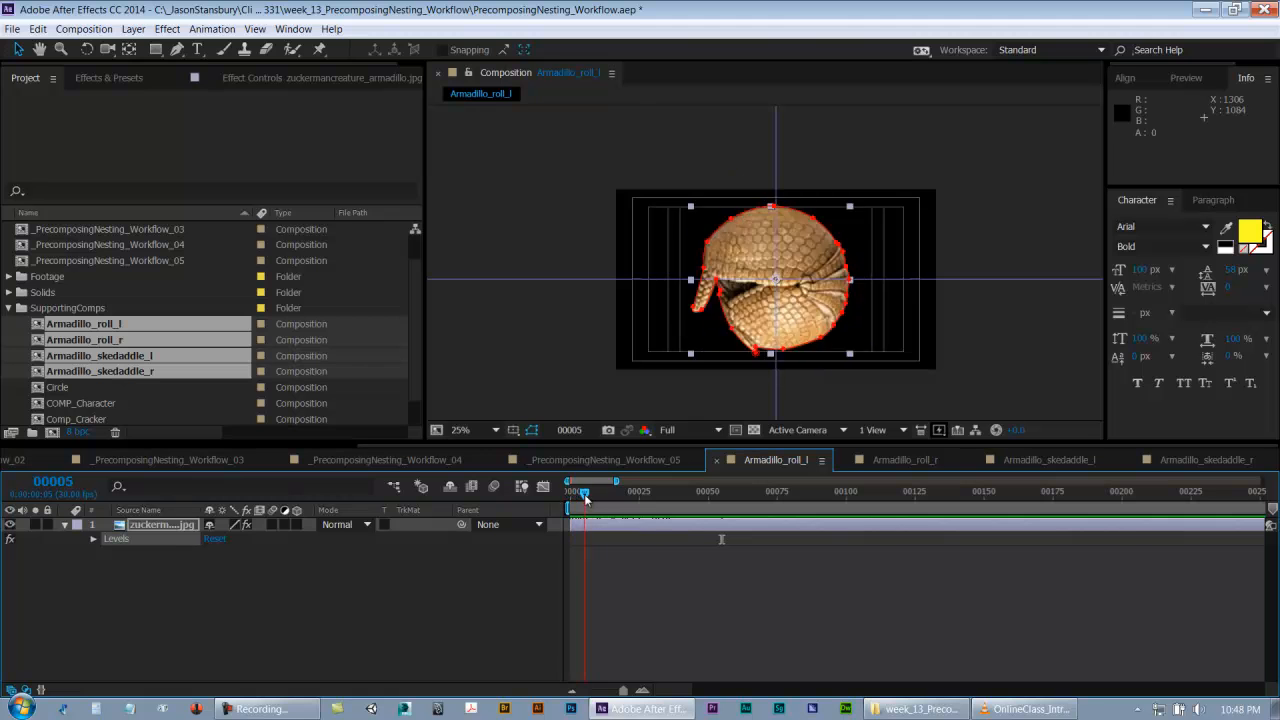
click(900, 460)
drag(572, 492, 680, 492)
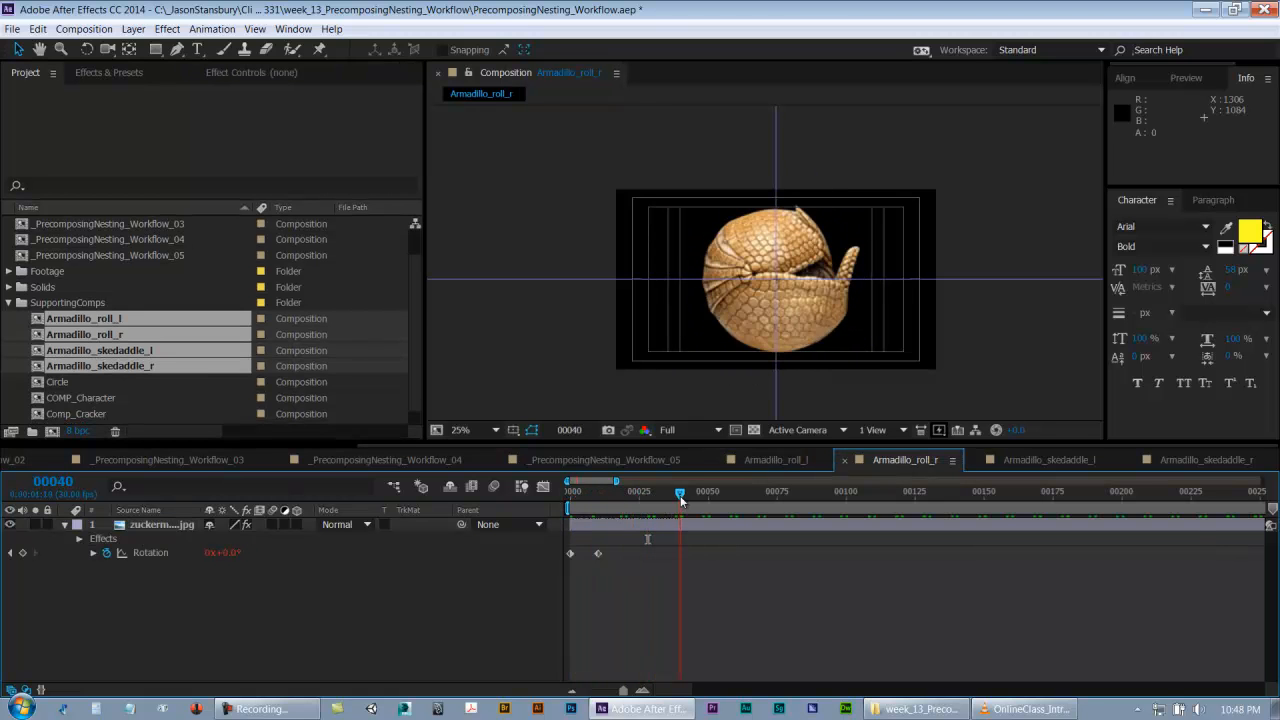
- Play the walking animation in Armadillo_skedaddle_l from frame 0 and scrub through Armadillo_skedaddle_r
click(1048, 460)
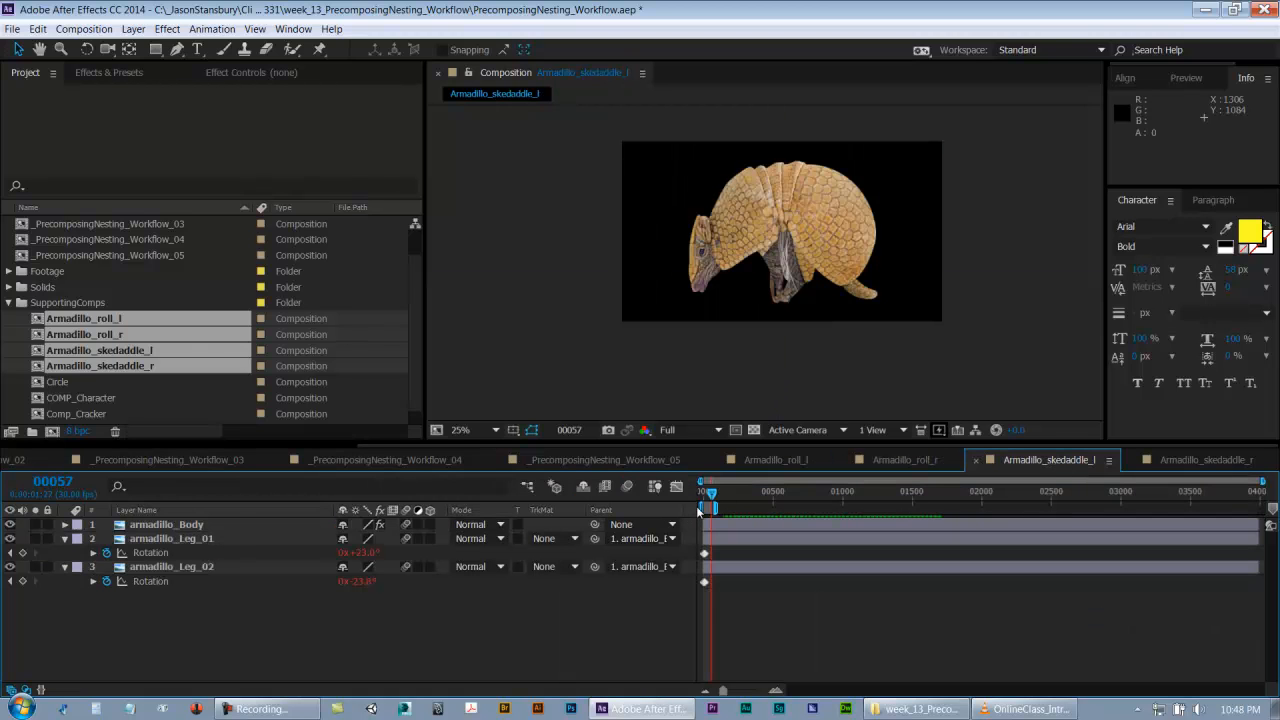
key(equal)
key(equal)
key(equal)
key(Home)
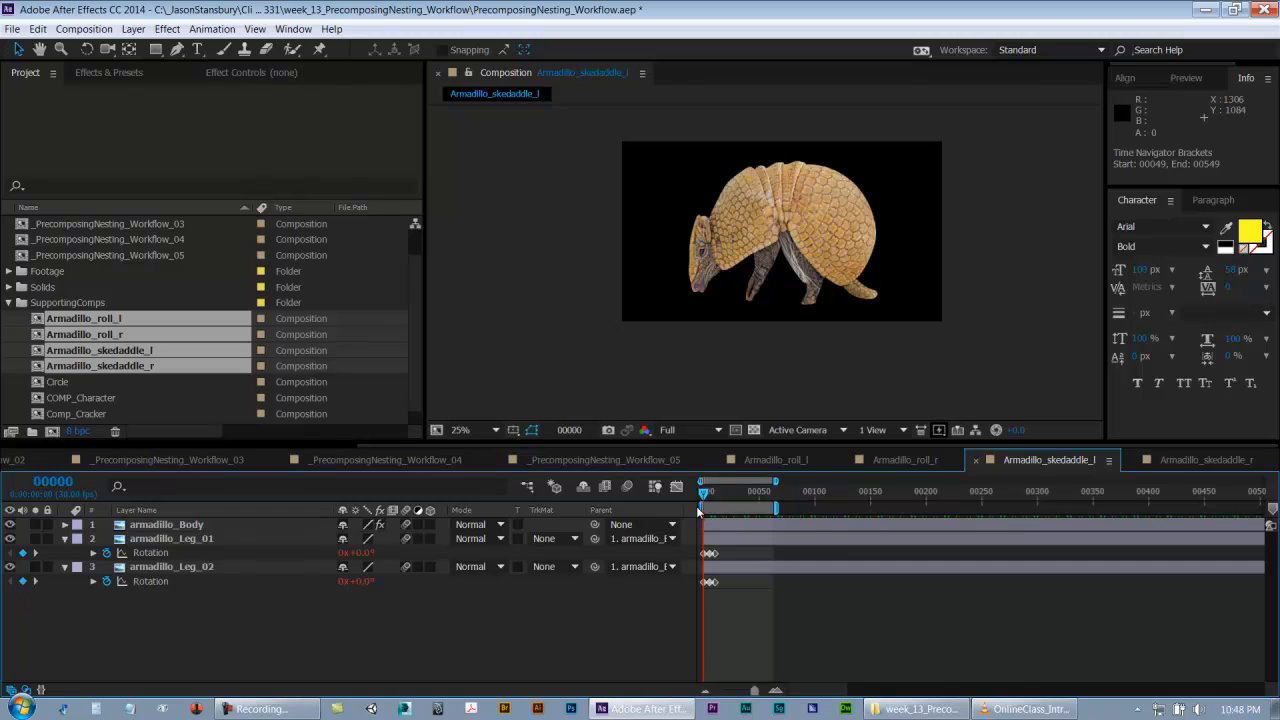
key(equal)
key(space)
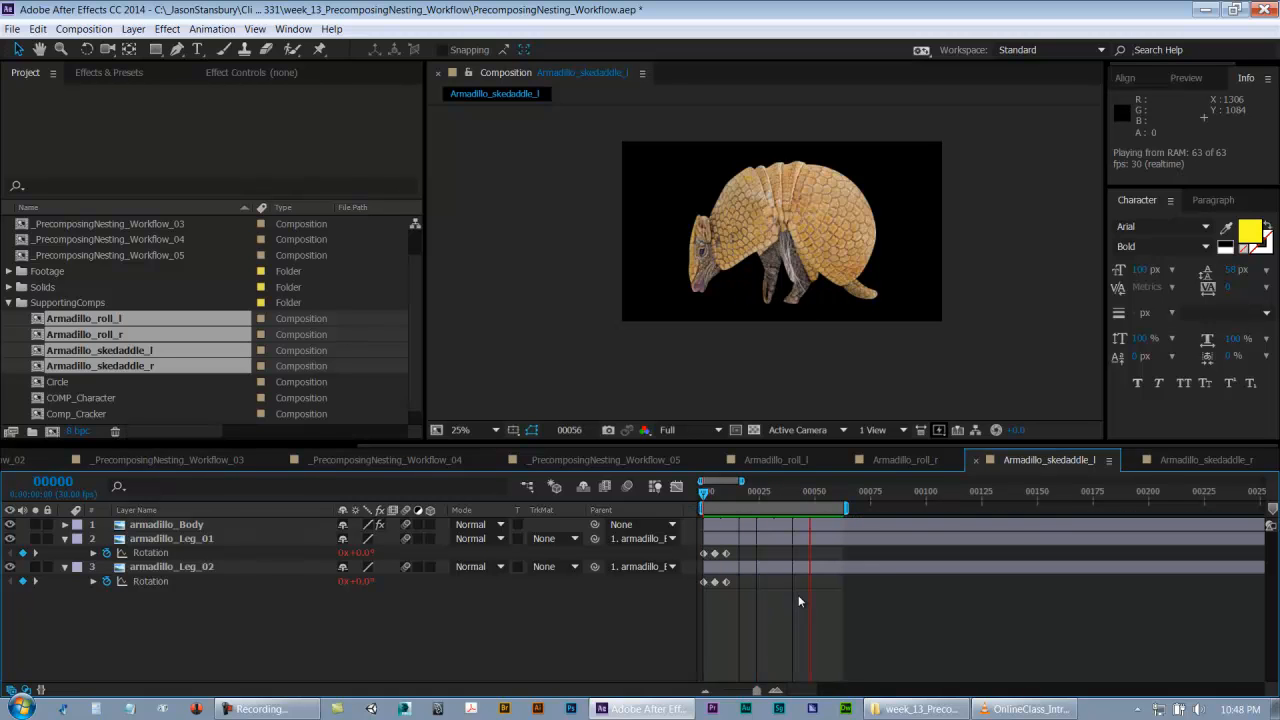
key(space)
click(1190, 460)
drag(704, 492, 730, 520)
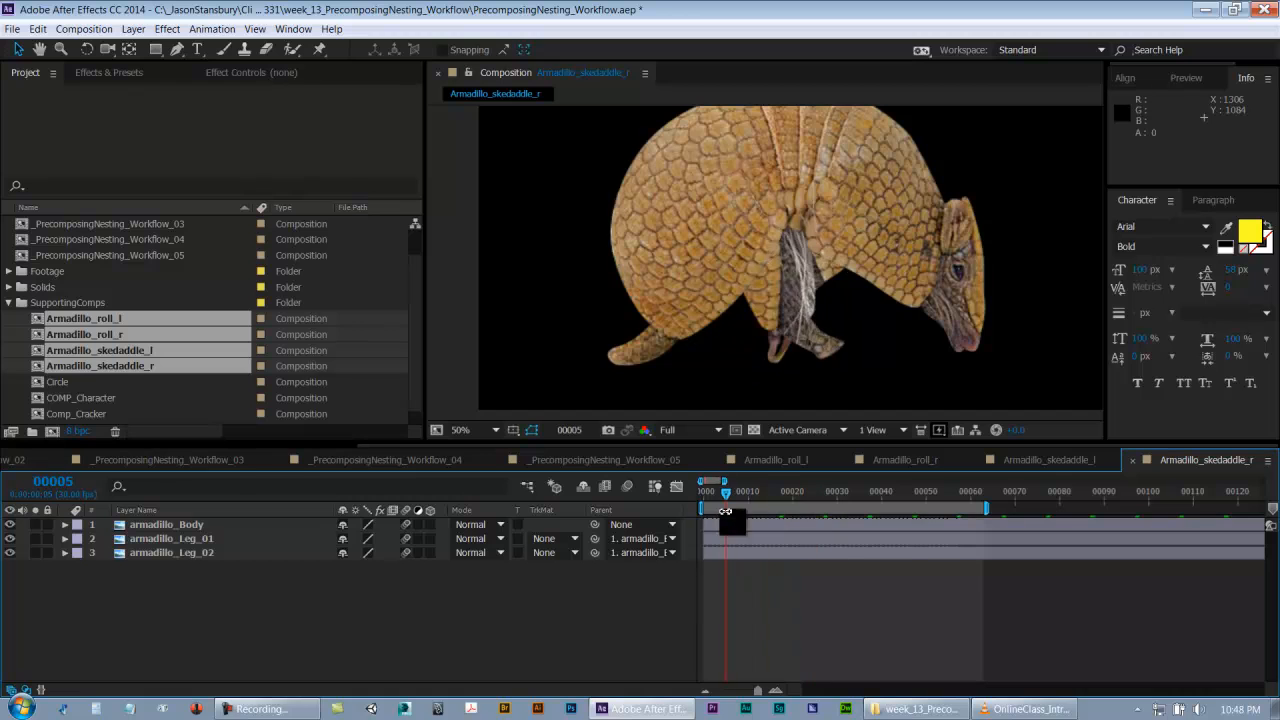
- Close the four Armadillo compositions, clear the layer selection in _PrecomposingNesting_Workflow_05, and save the project
key(ctrl+w)
key(ctrl+w)
key(ctrl+w)
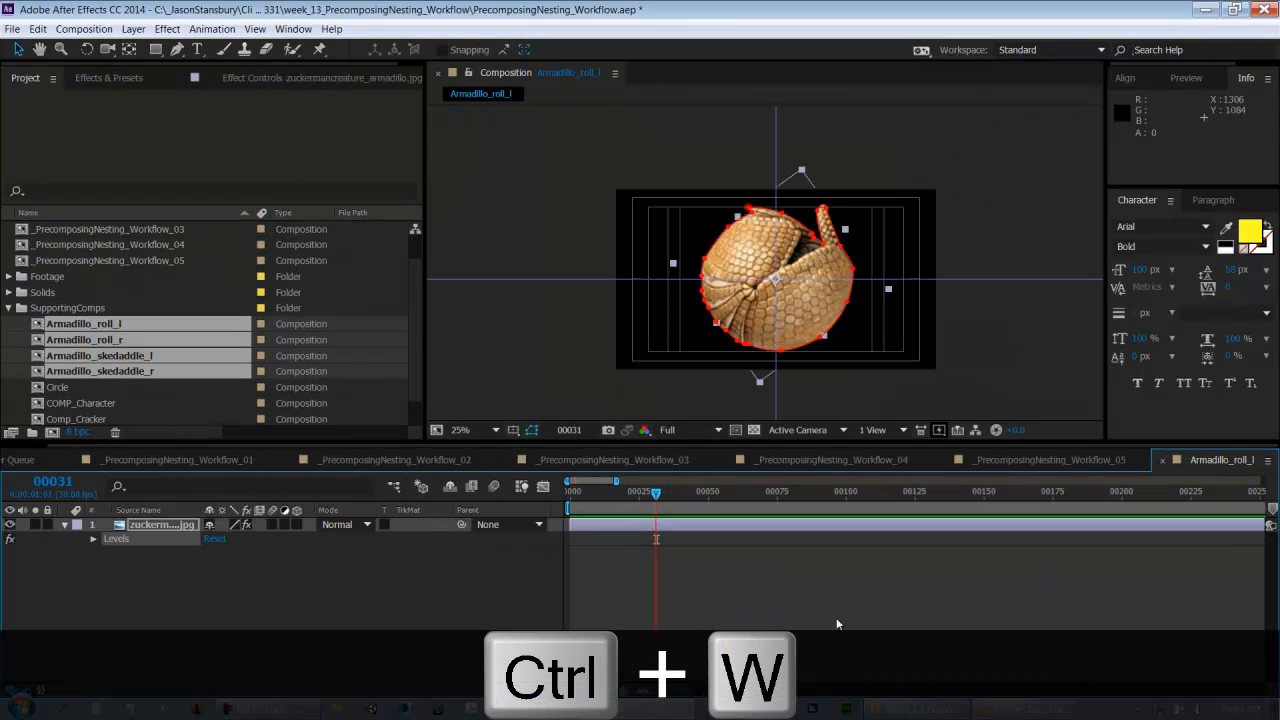
key(ctrl+w)
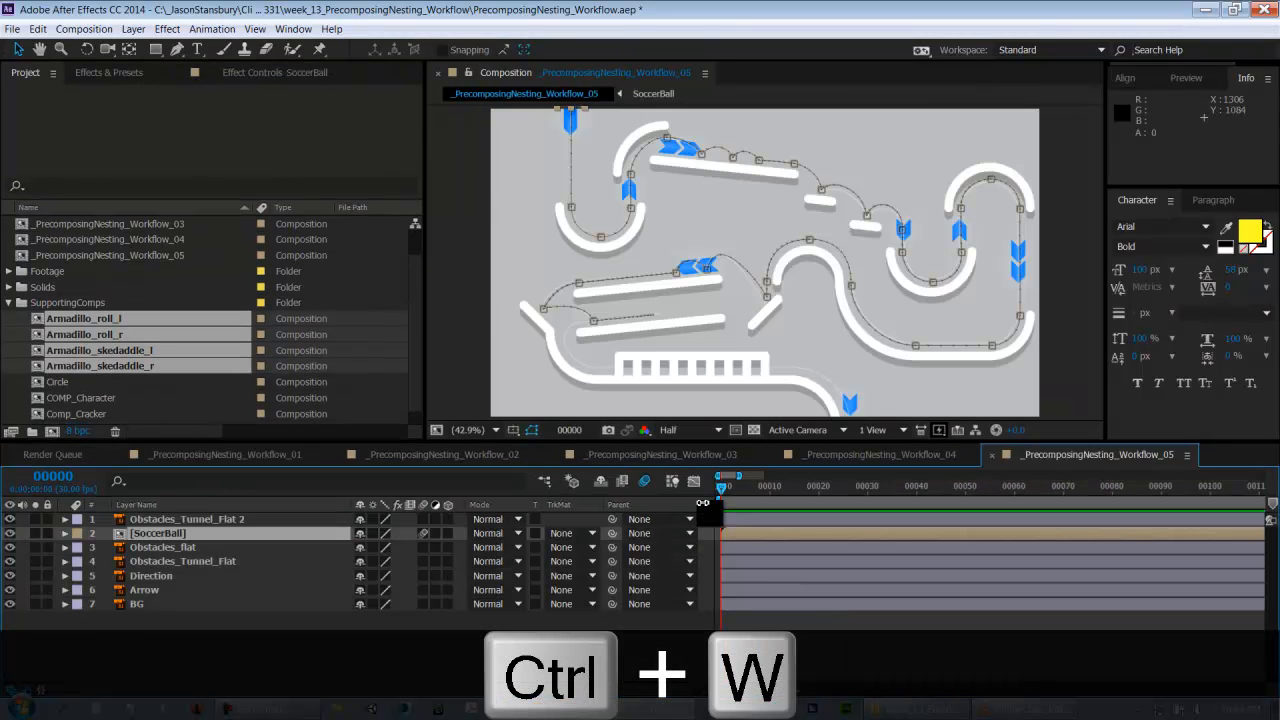
click(190, 615)
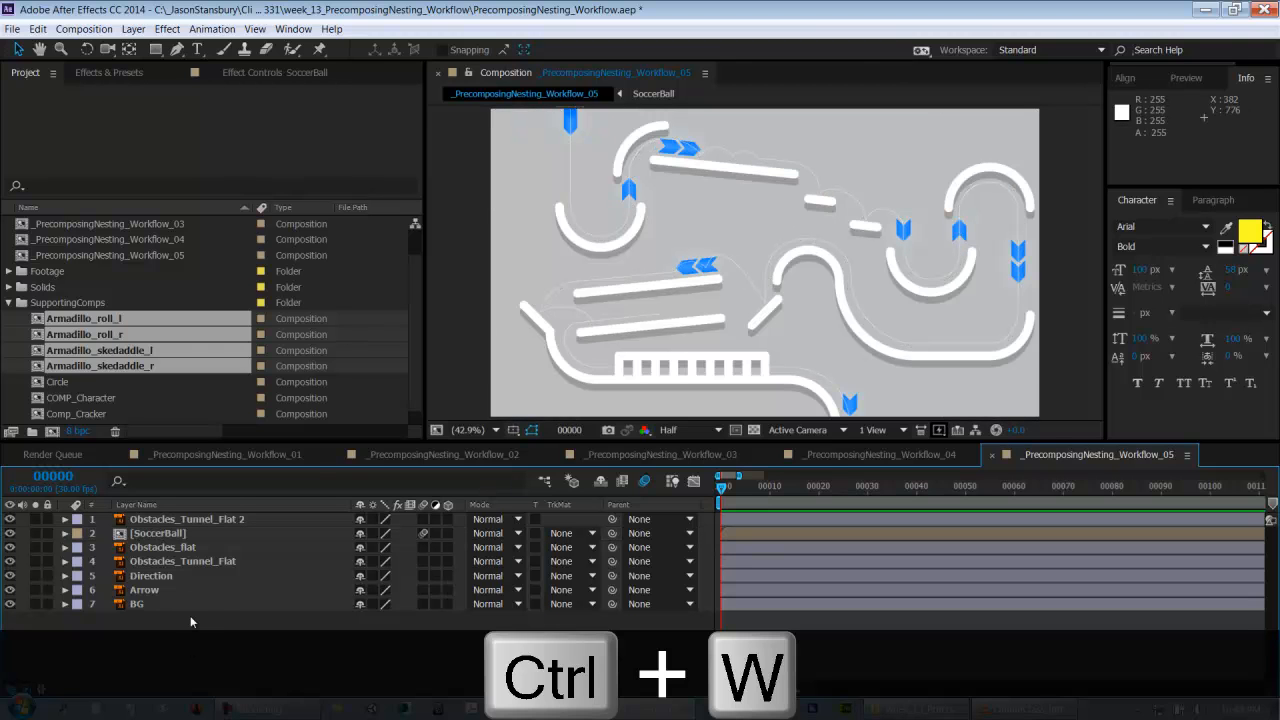
key(ctrl+s)
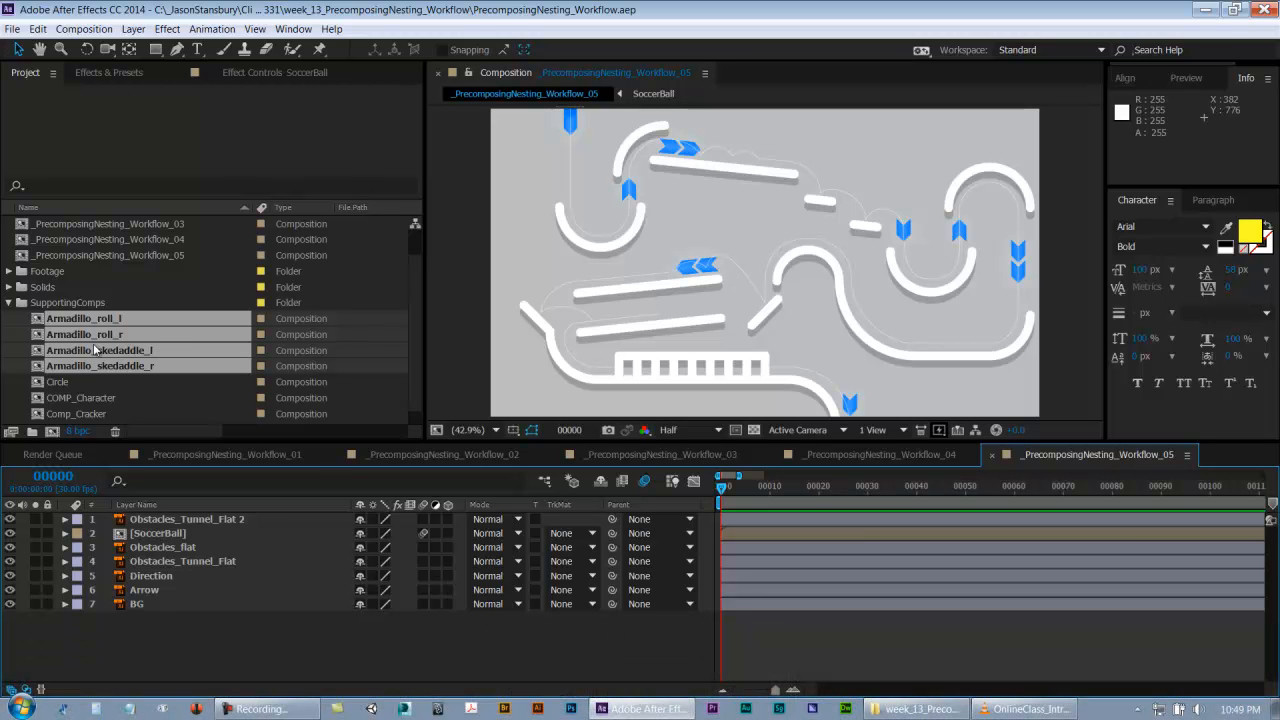
key(ctrl+s)
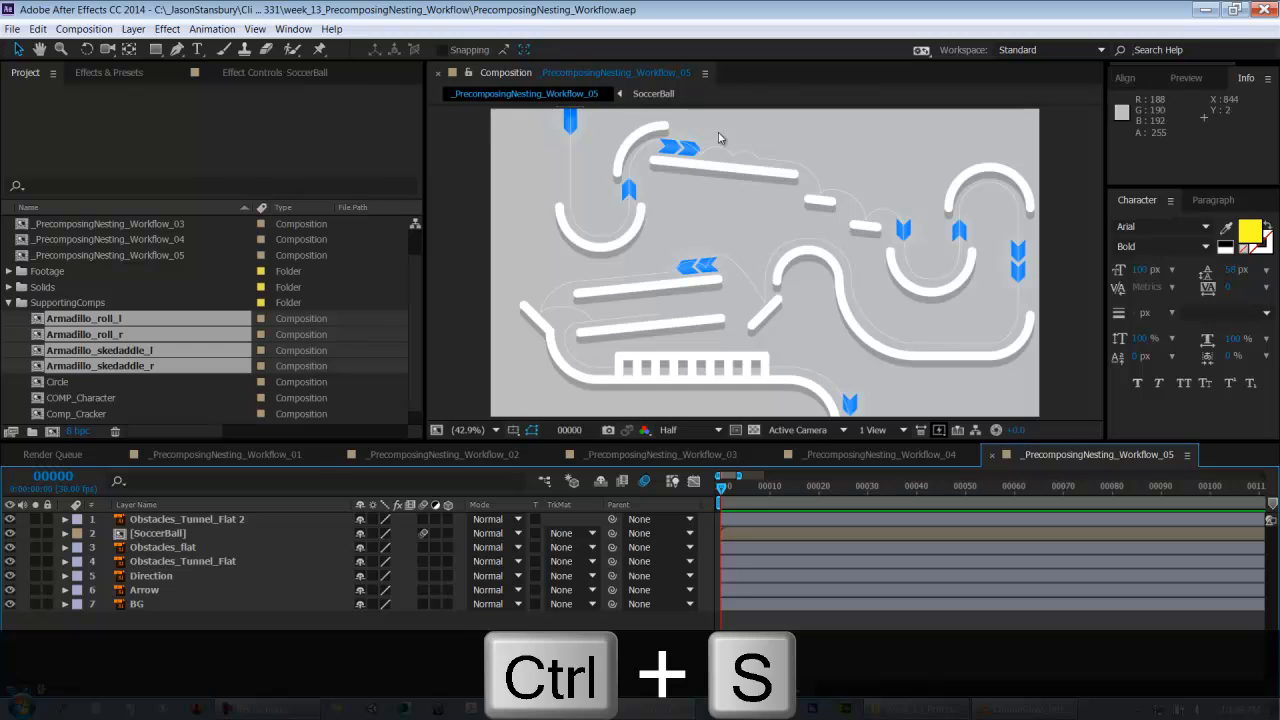
- Replace the source of the SoccerBall layer in _PrecomposingNesting_Workflow_05 with the Armadillo_roll_r composition
mouse_move(759, 487)
mouse_down()
mouse_move(726, 488)
mouse_move(811, 490)
mouse_move(766, 499)
mouse_move(776, 496)
mouse_up()
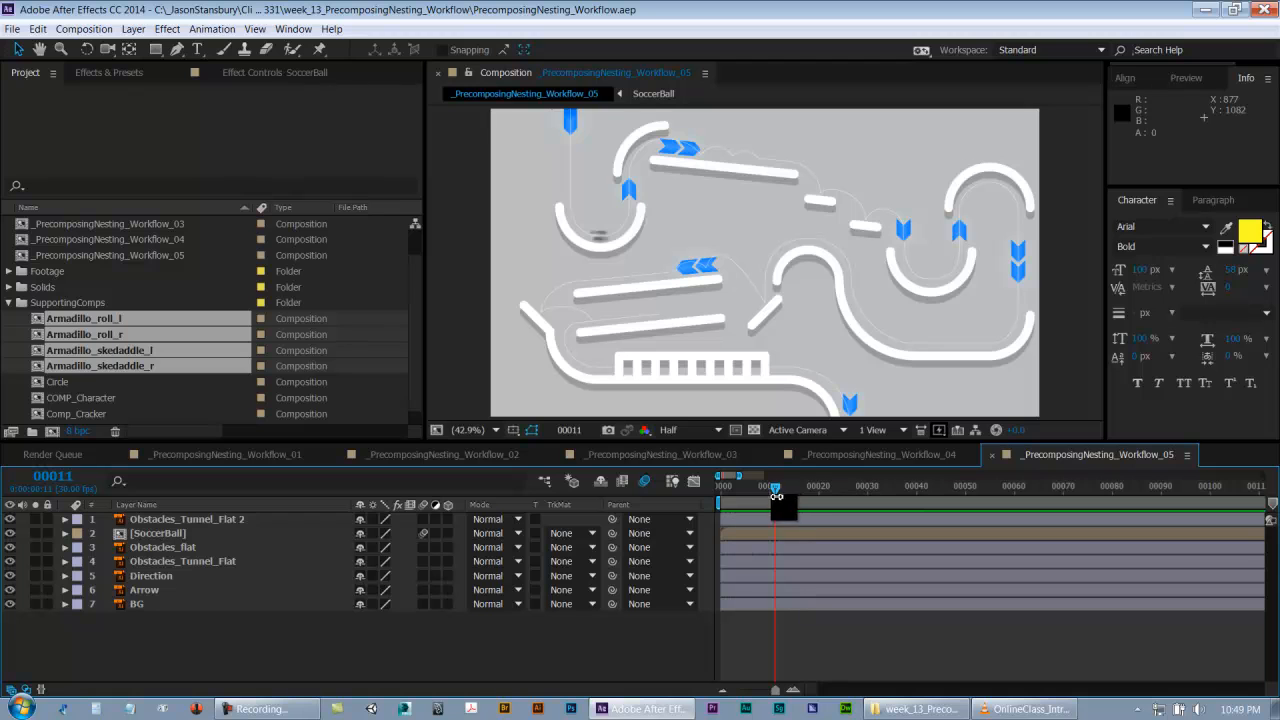
click(182, 534)
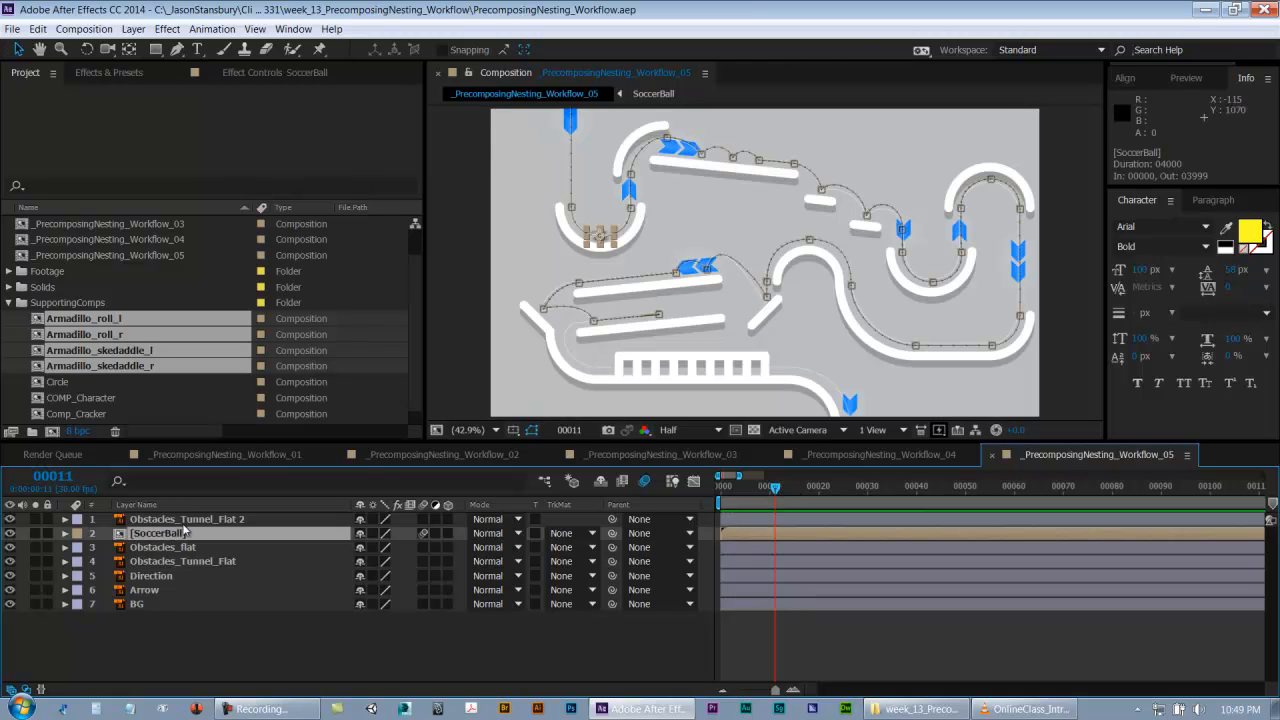
click(79, 319)
click(89, 335)
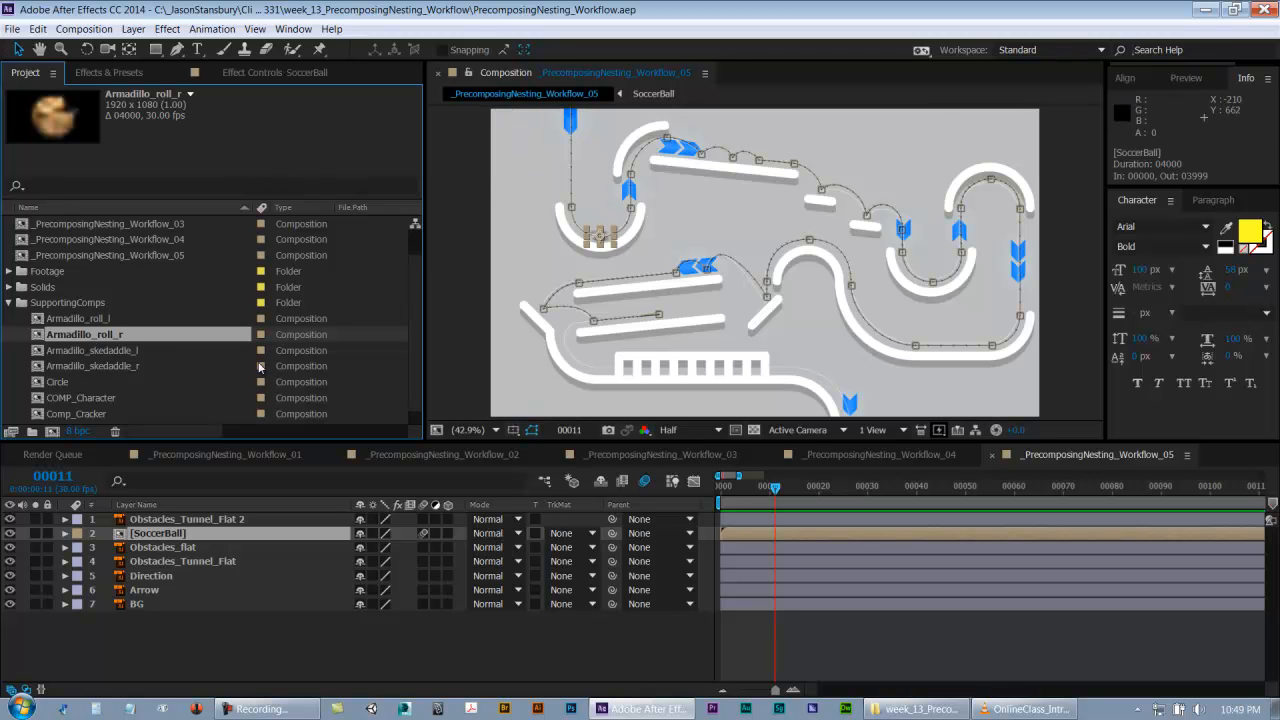
drag(118, 345, 176, 540)
click(762, 659)
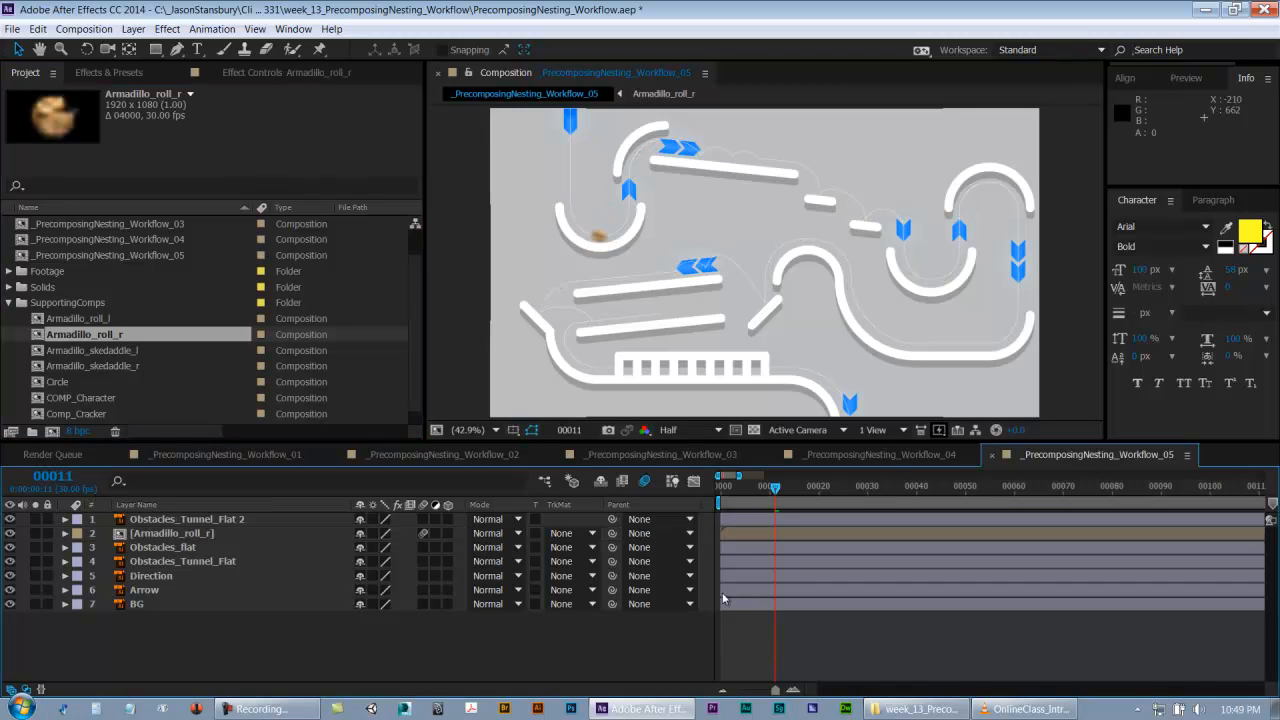
- Preview the rolling armadillo's animation through the obstacle course and save the project
click(726, 489)
drag(732, 492, 790, 492)
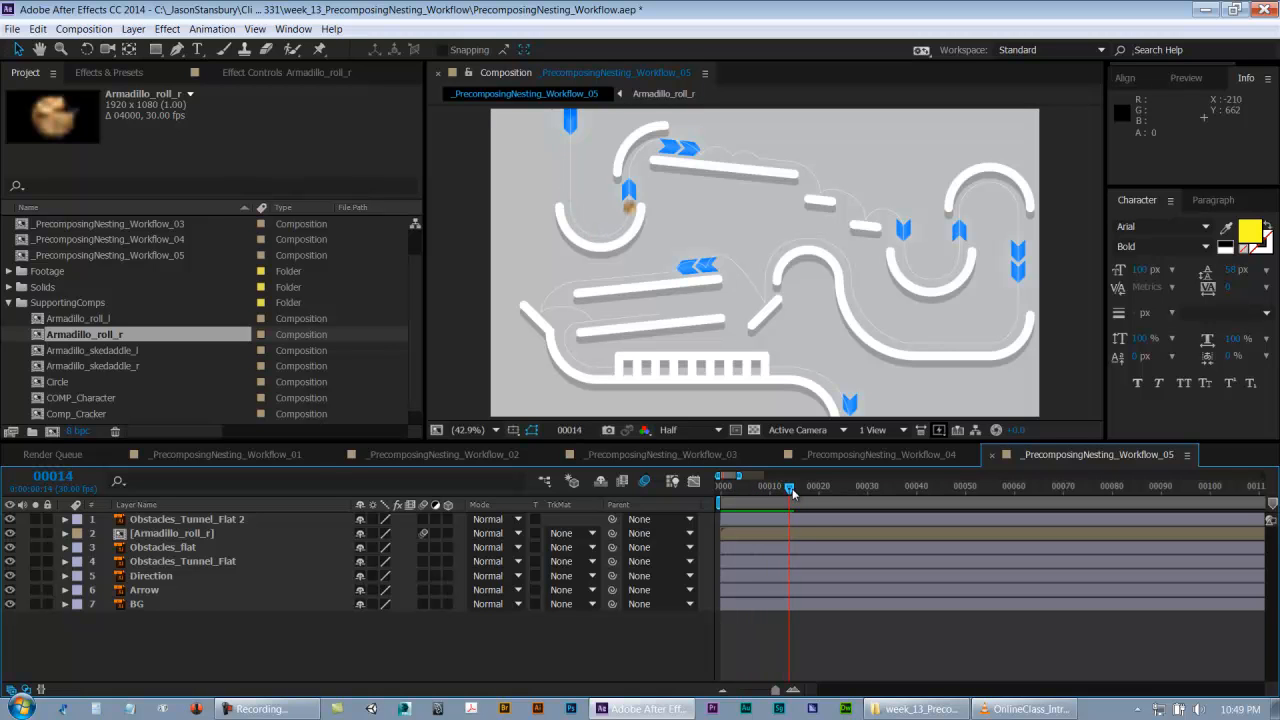
key(KP_0)
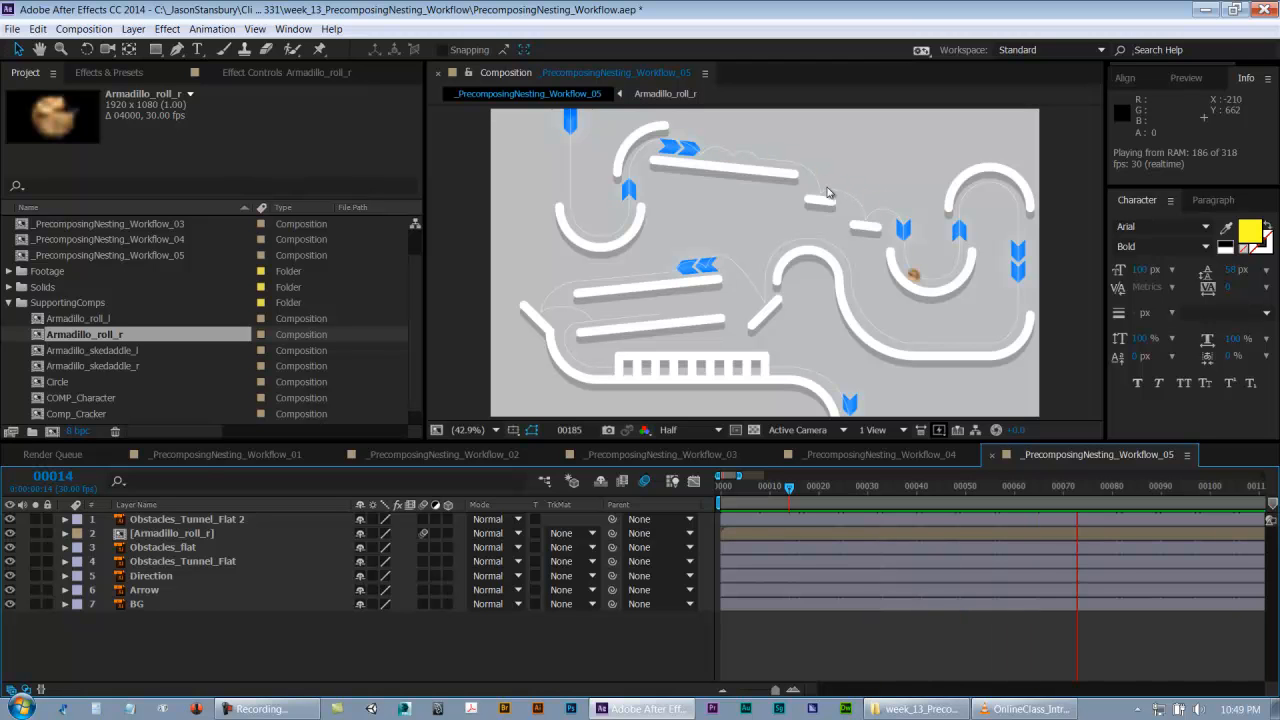
scroll(787, 277, up, 1)
drag(787, 277, 789, 349)
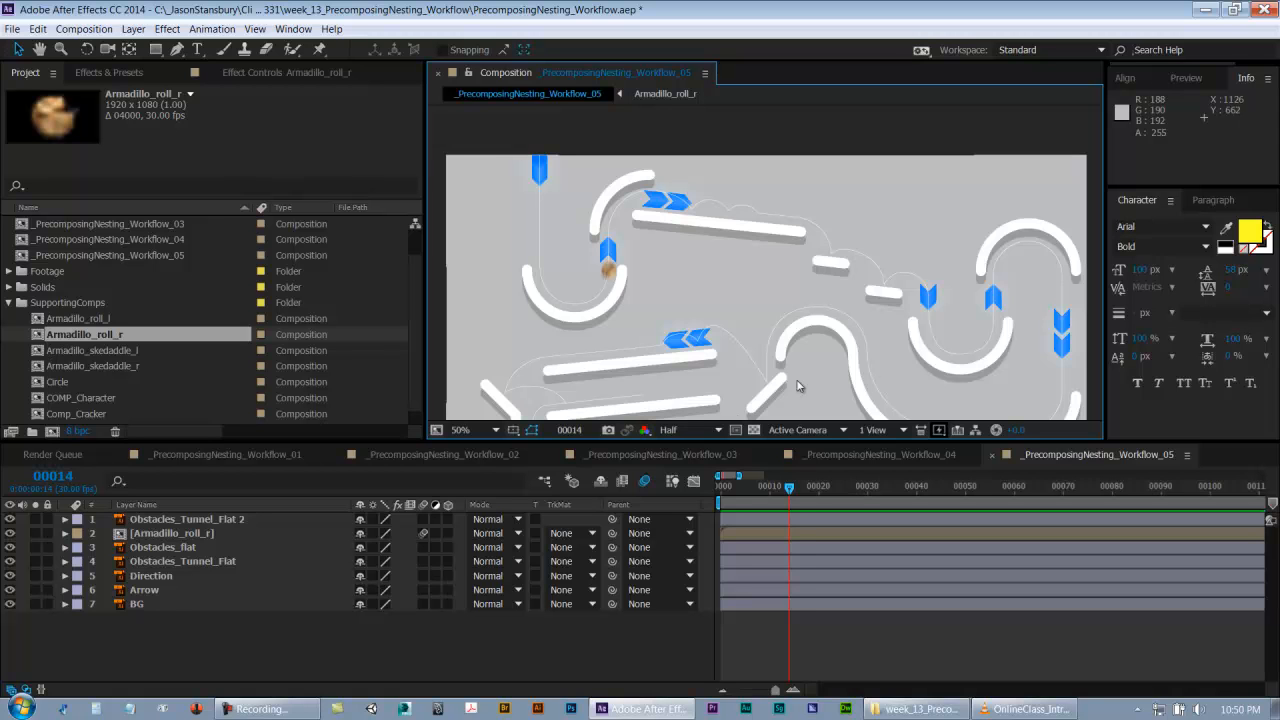
drag(789, 488, 729, 484)
key(ctrl+s)
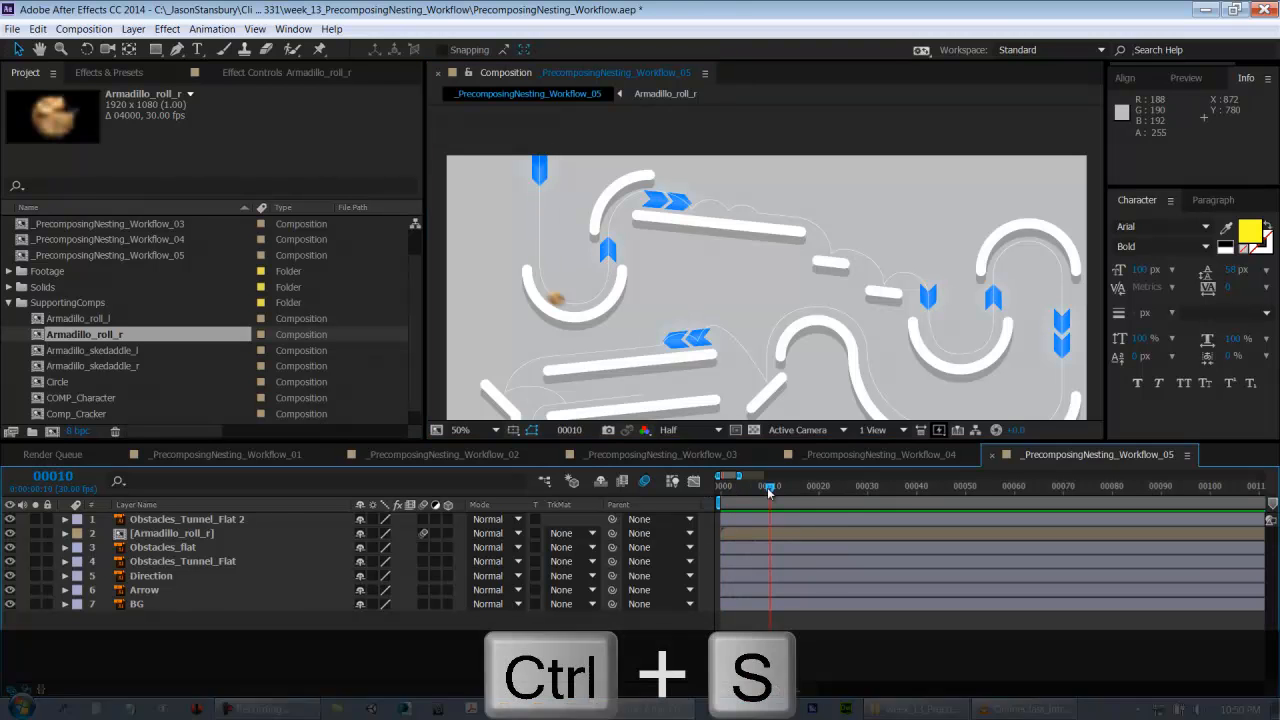
- Split the Armadillo_roll_r layer at frame 17 and replace the segment after the cut with Armadillo_roll_l
drag(751, 488, 796, 481)
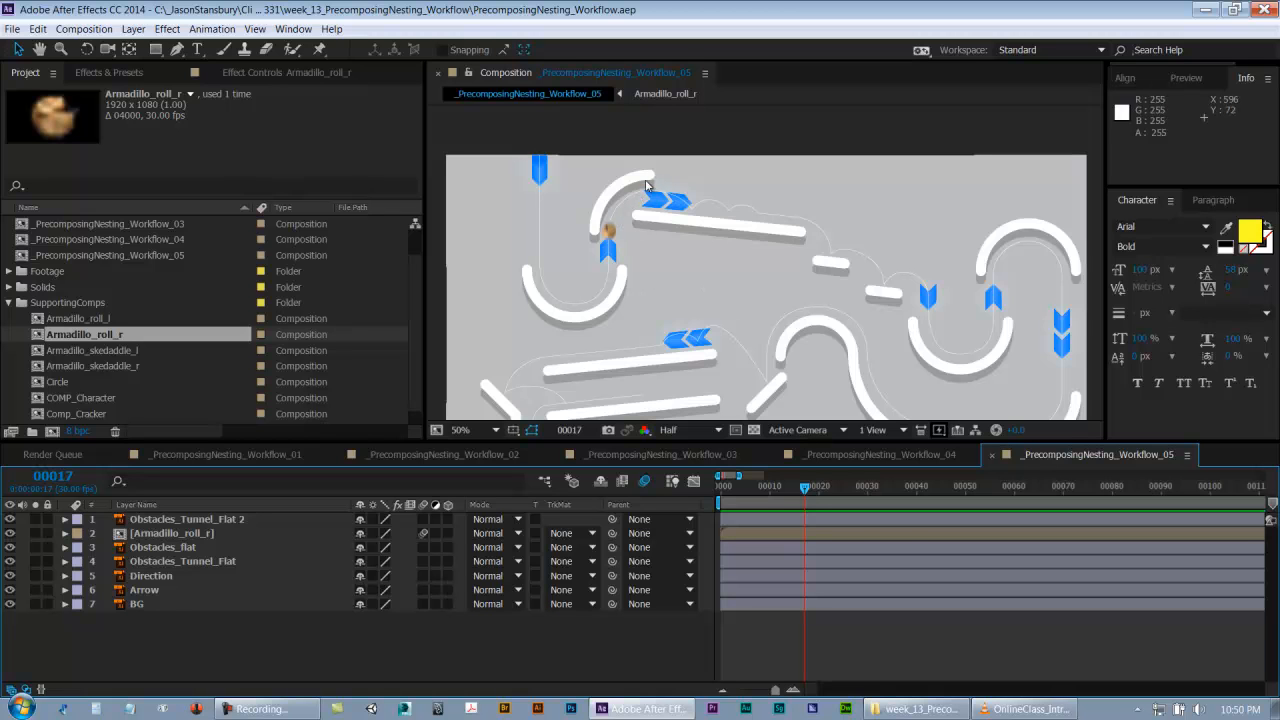
click(828, 533)
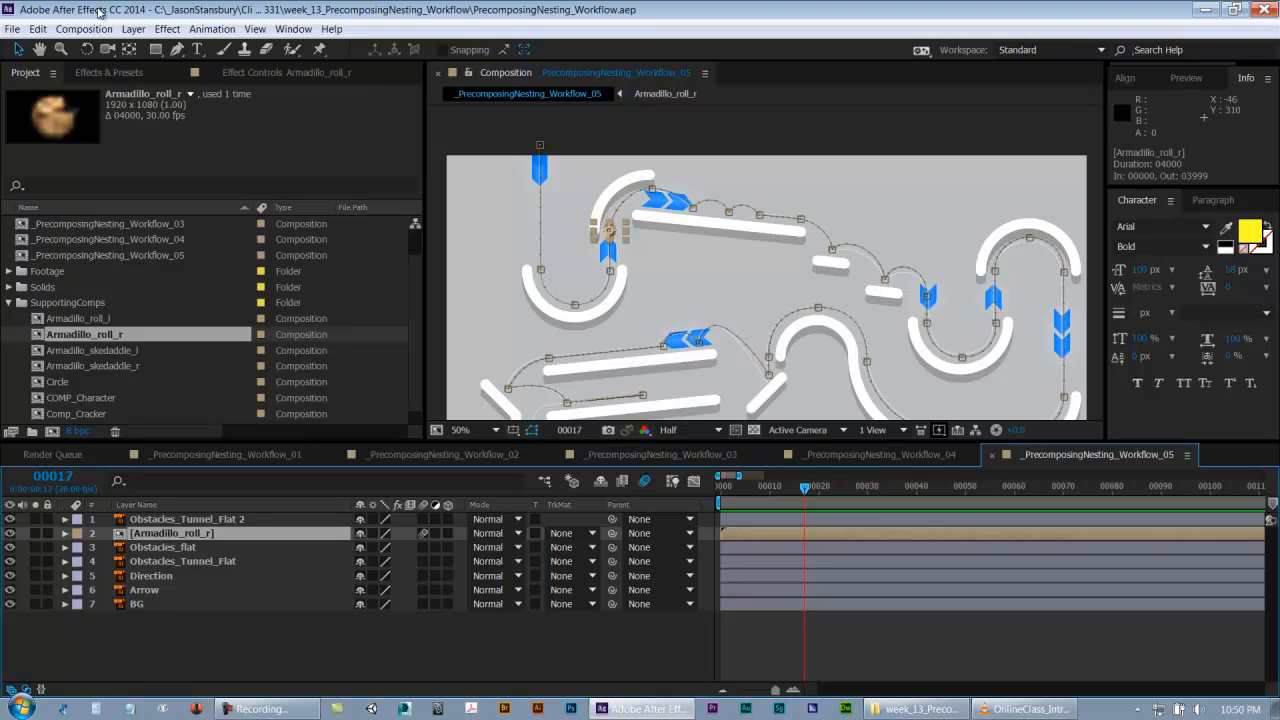
click(38, 29)
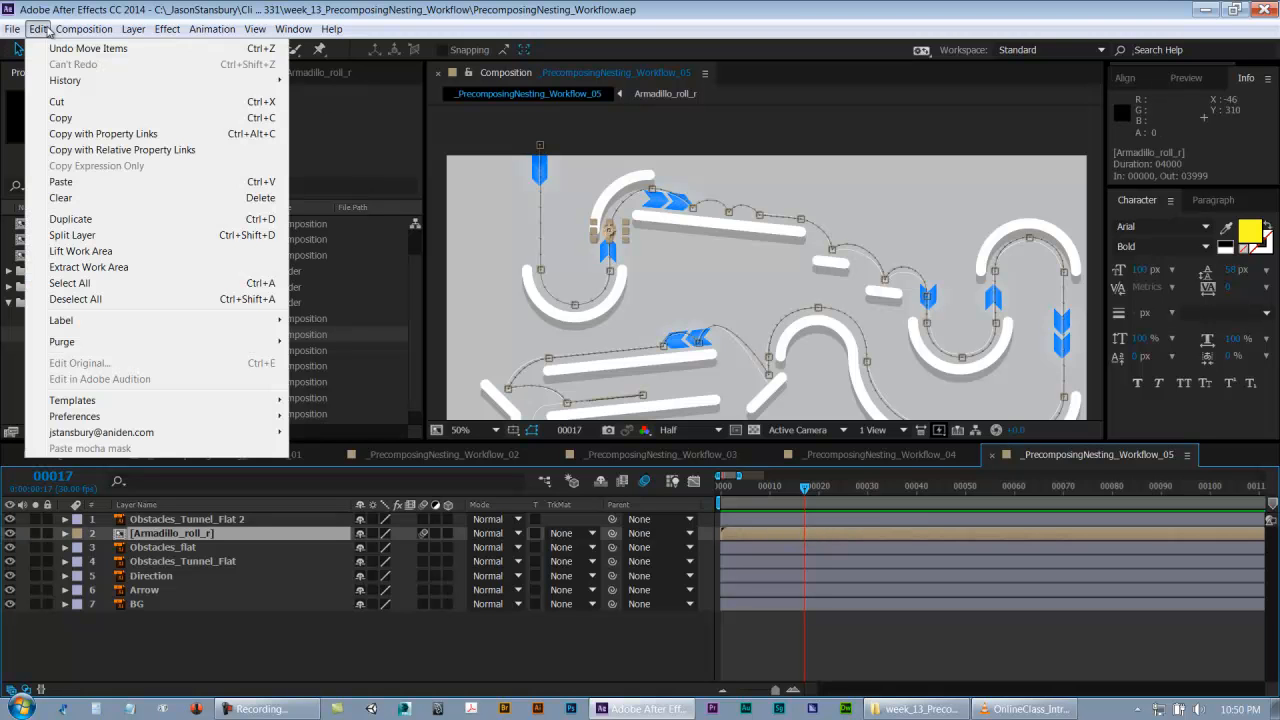
click(72, 235)
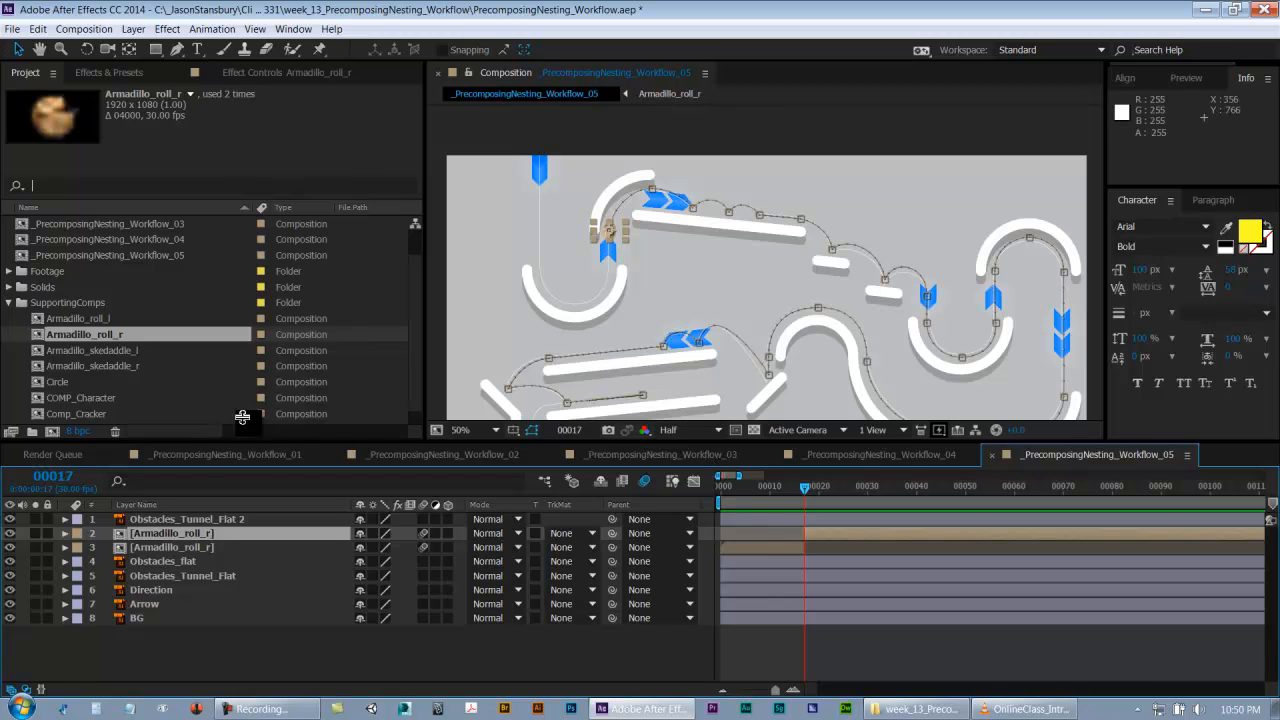
drag(100, 323, 166, 533)
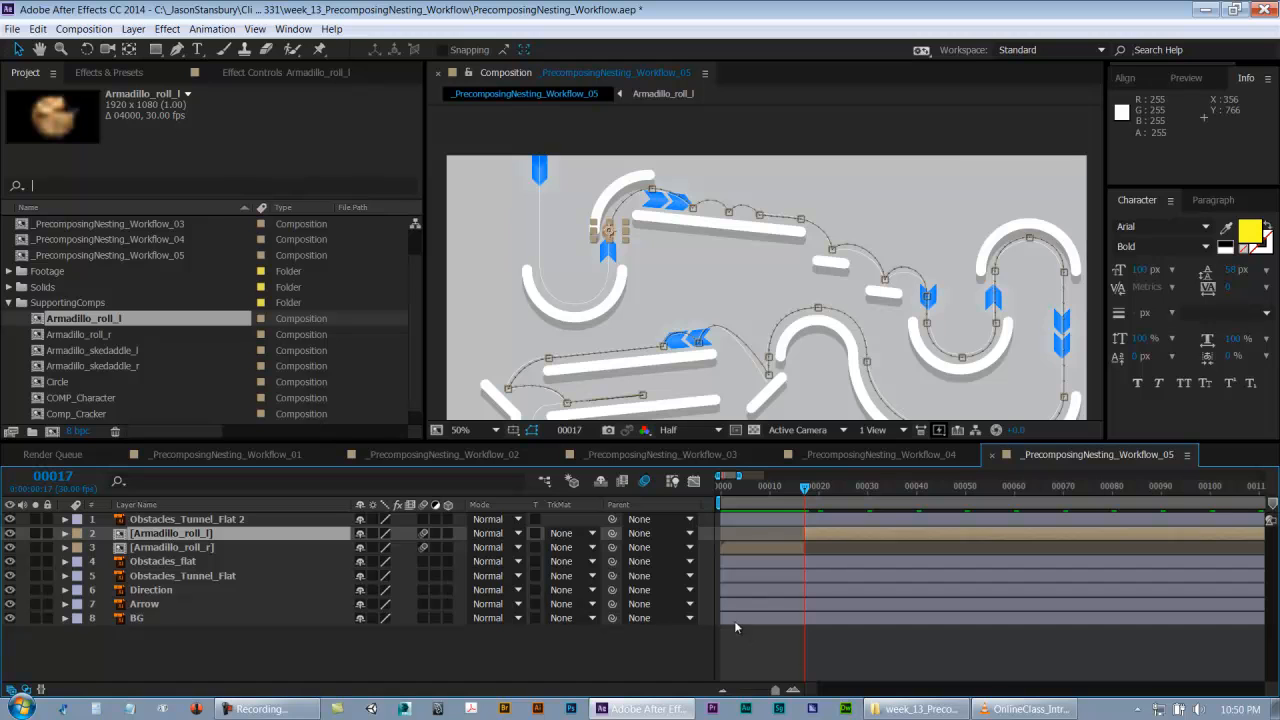
- Split the Armadillo_roll_l layer at frame 28 and replace the segment after the cut with Armadillo_roll_r
click(771, 486)
click(791, 656)
drag(771, 486, 859, 487)
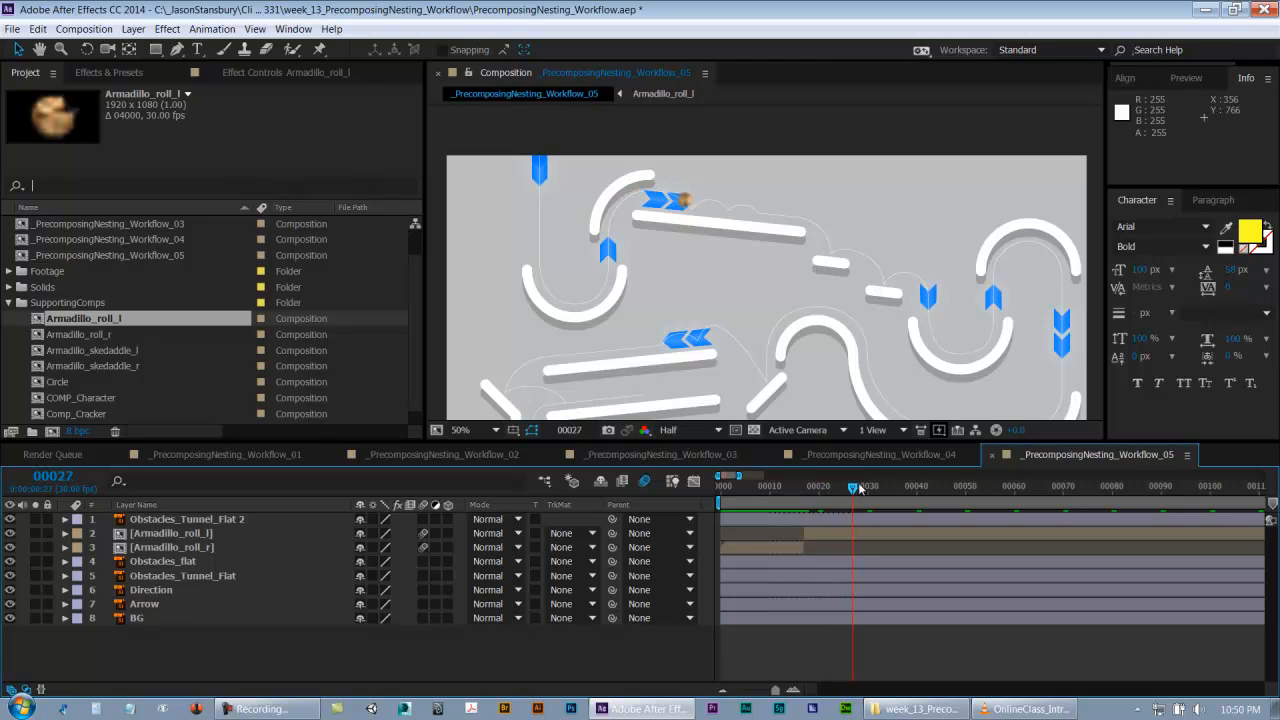
click(860, 538)
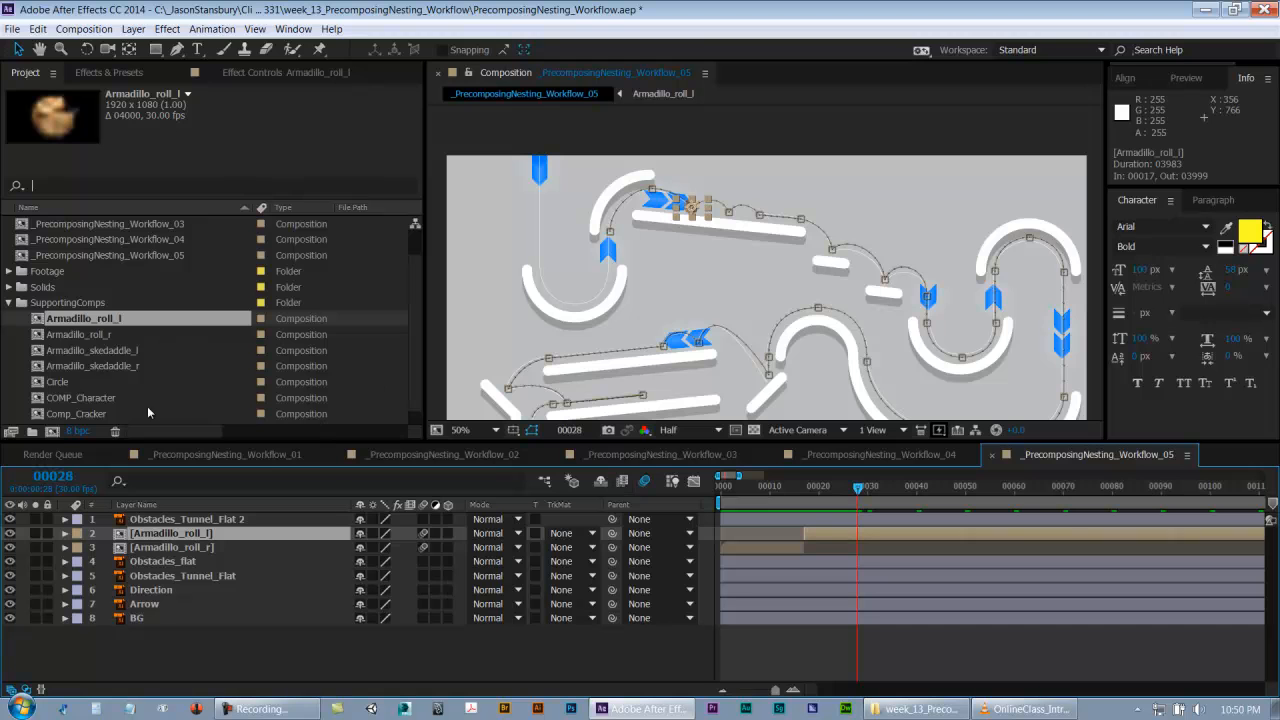
click(37, 28)
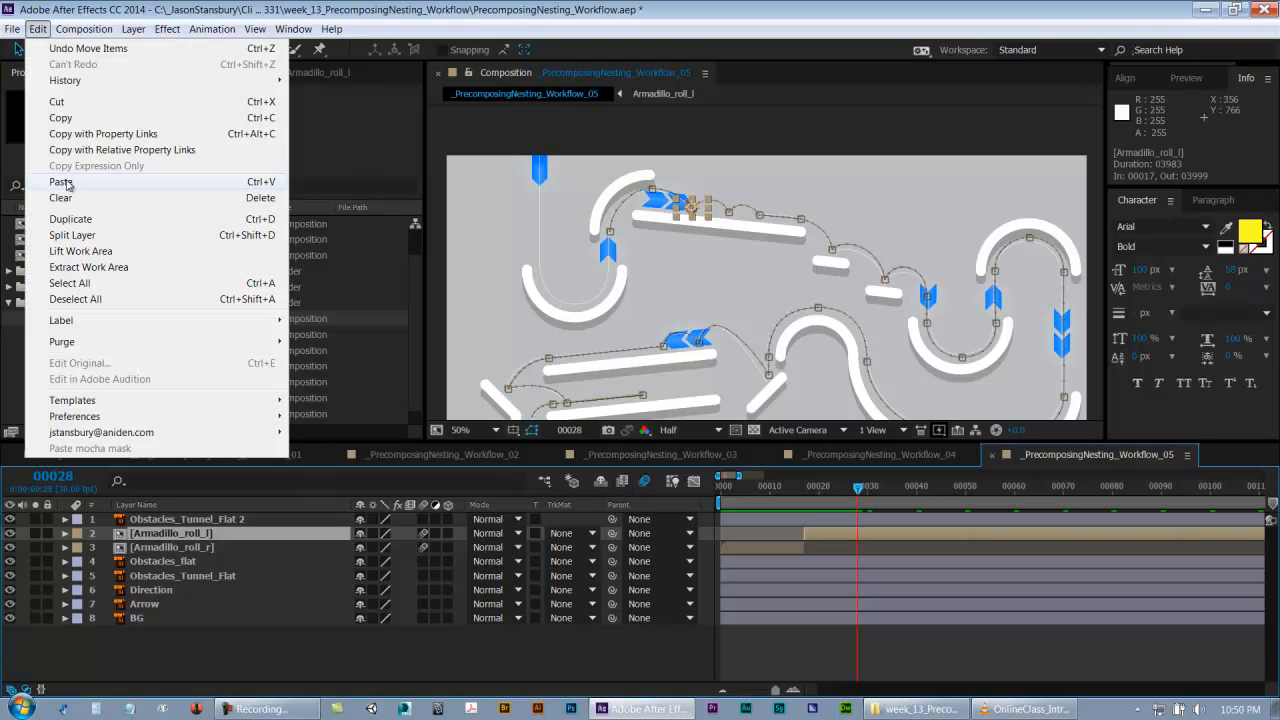
click(72, 235)
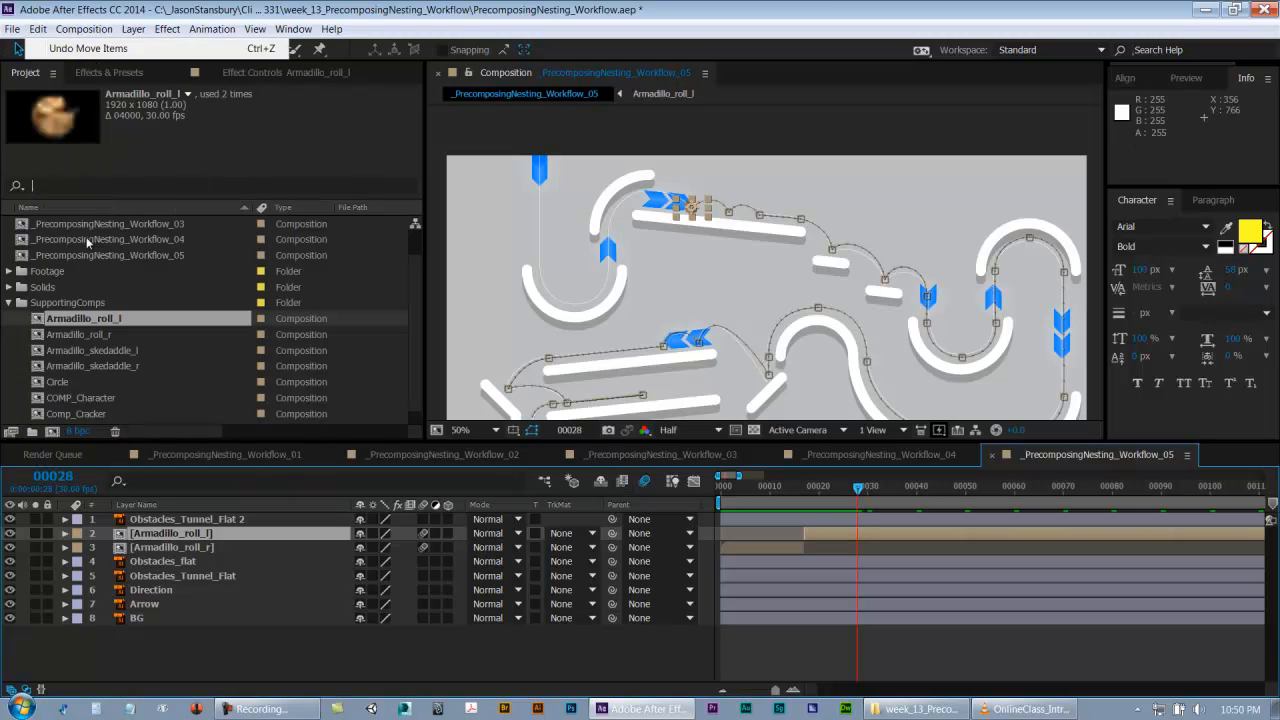
click(106, 338)
drag(107, 342, 170, 533)
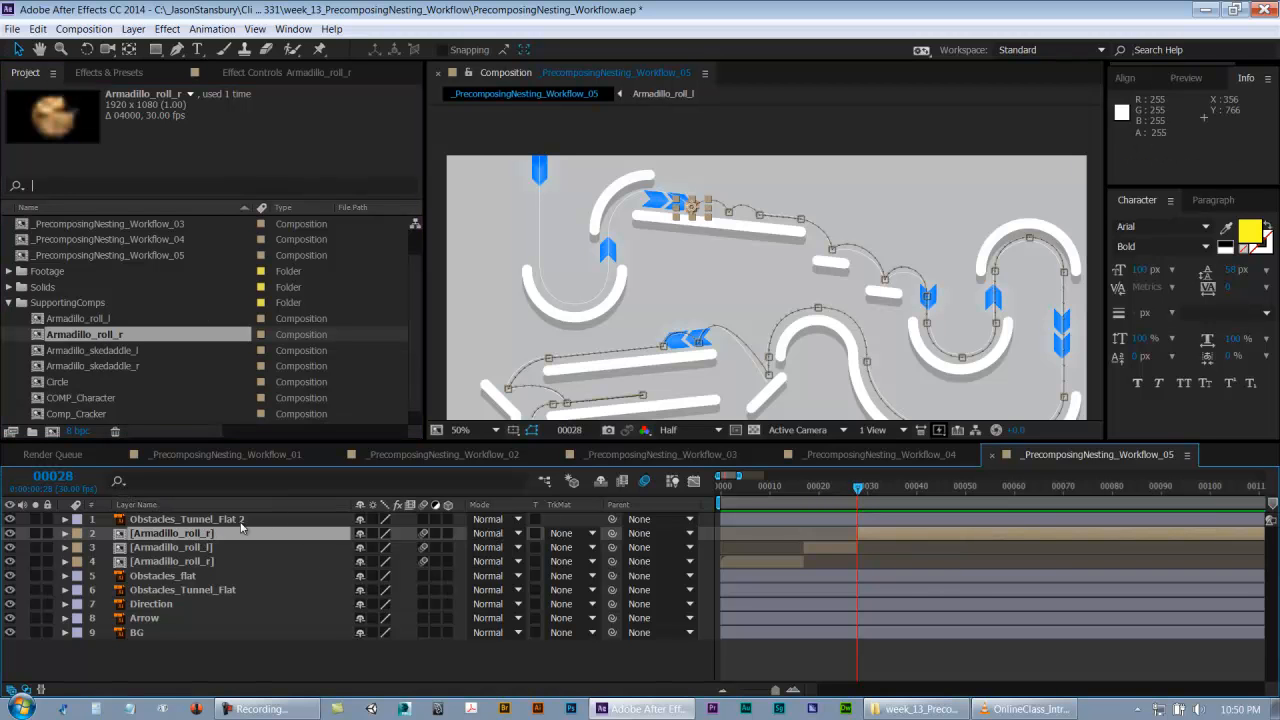
- Split the last Armadillo_roll_r segment at frame 38, replace the part after the cut with Armadillo_skedaddle_r, and save the project
drag(841, 490, 908, 491)
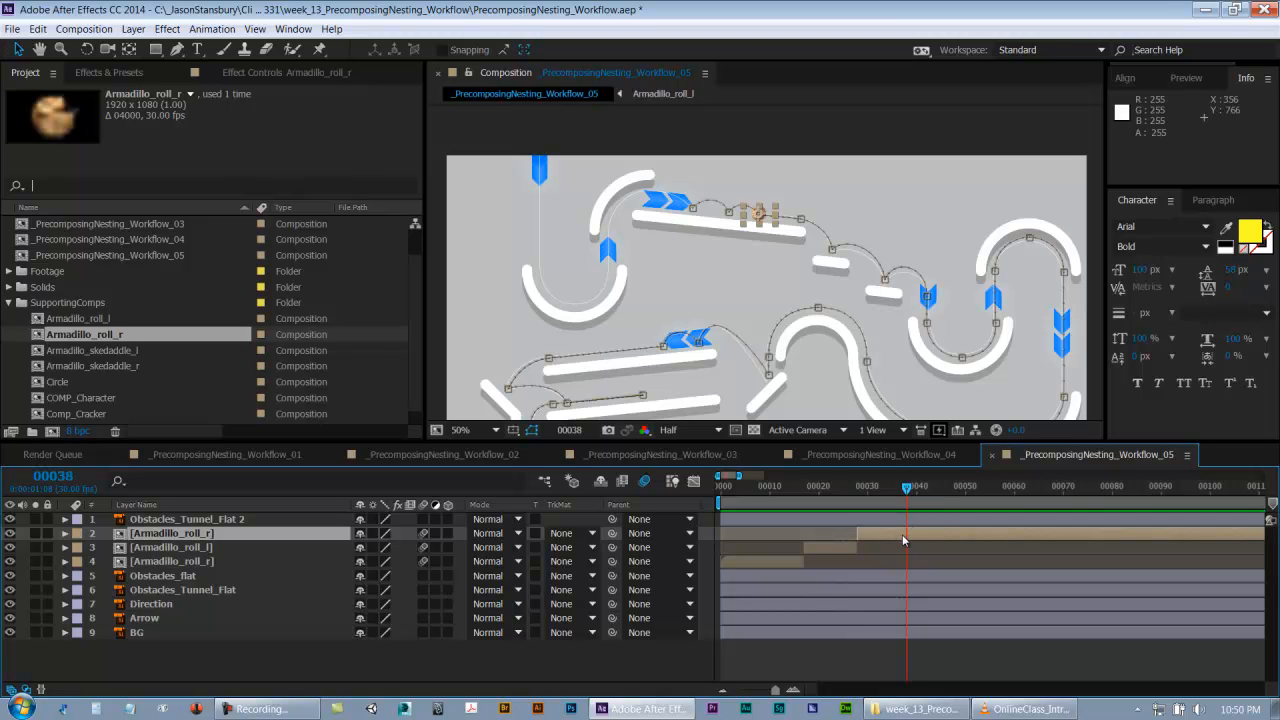
click(13, 29)
mouse_move(36, 30)
click(72, 235)
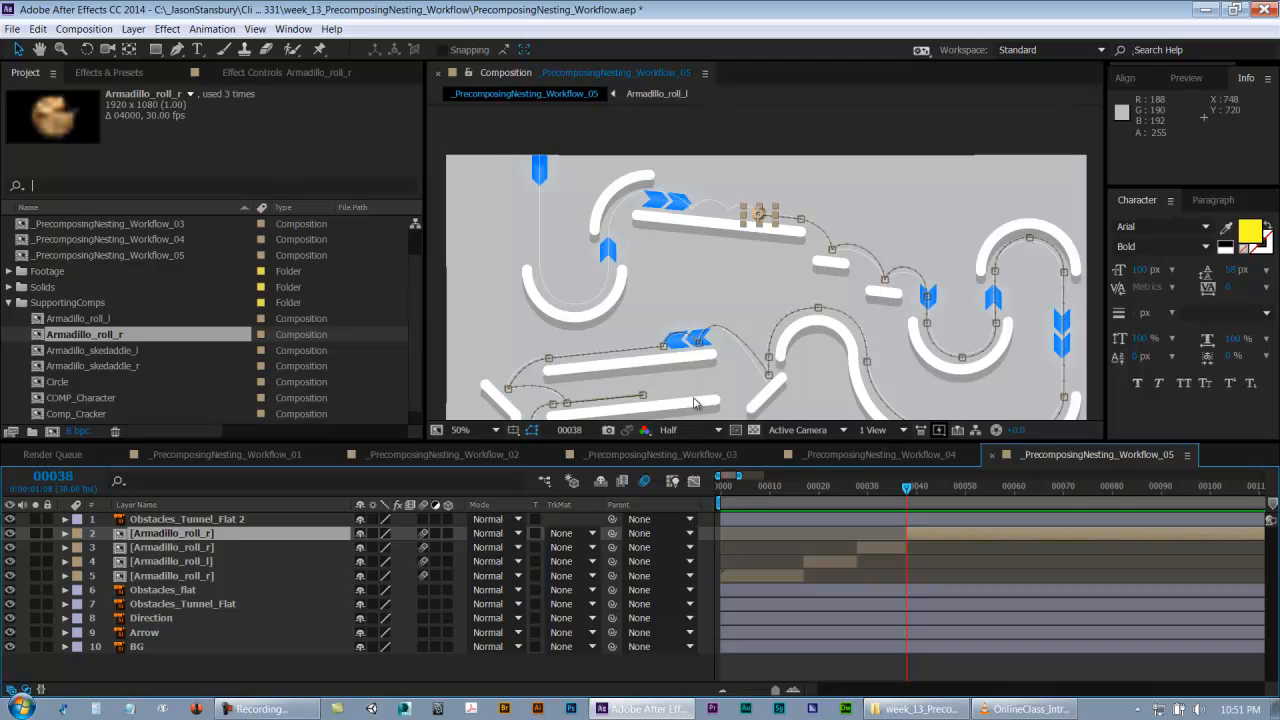
click(110, 366)
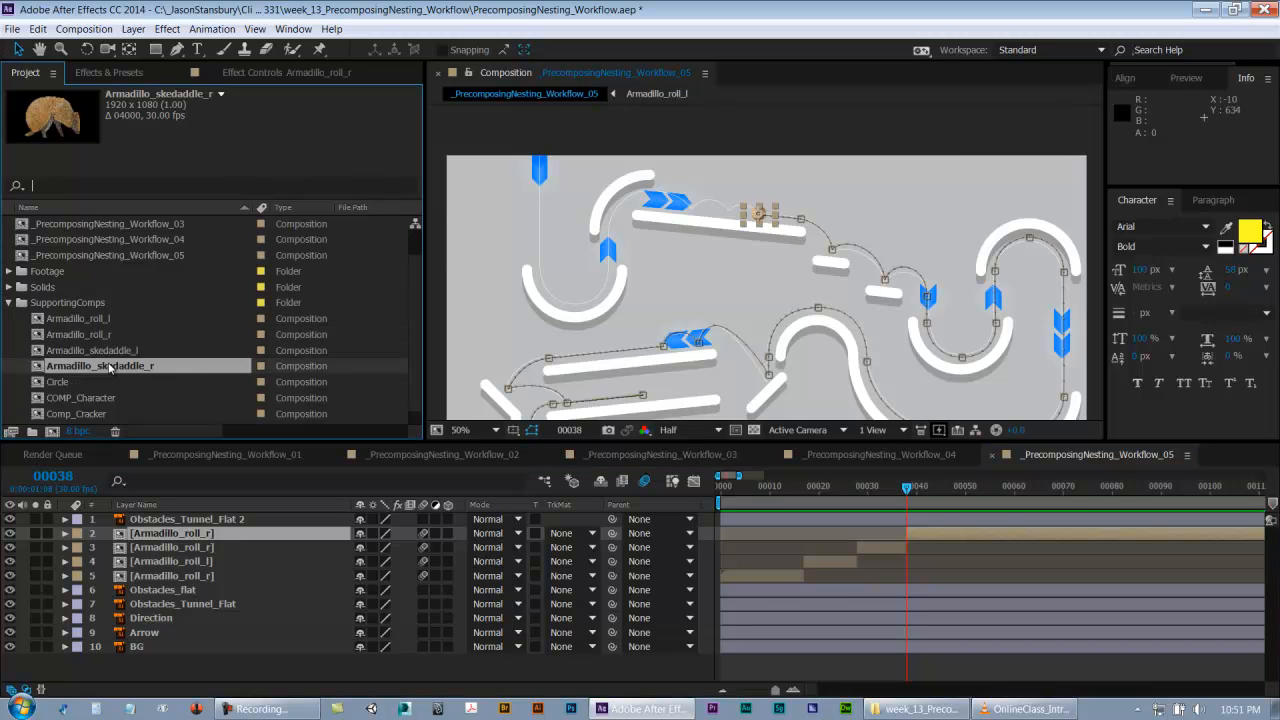
drag(110, 369, 149, 536)
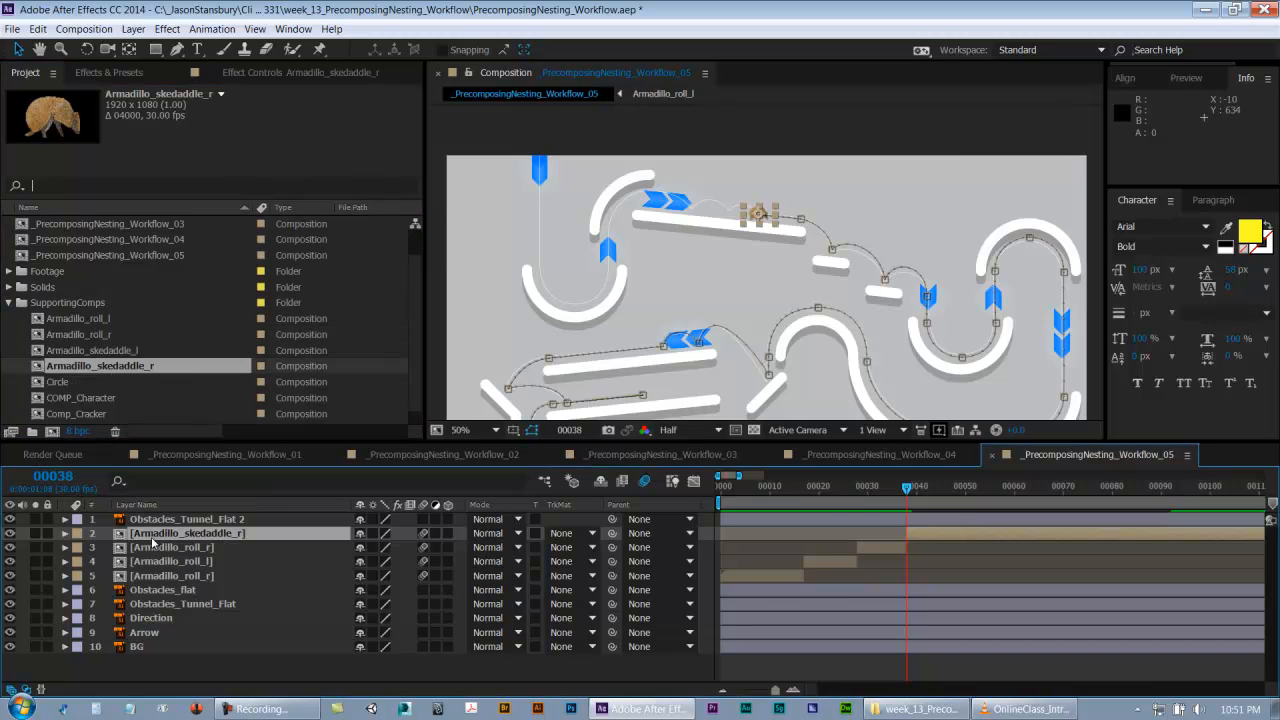
drag(913, 494, 917, 494)
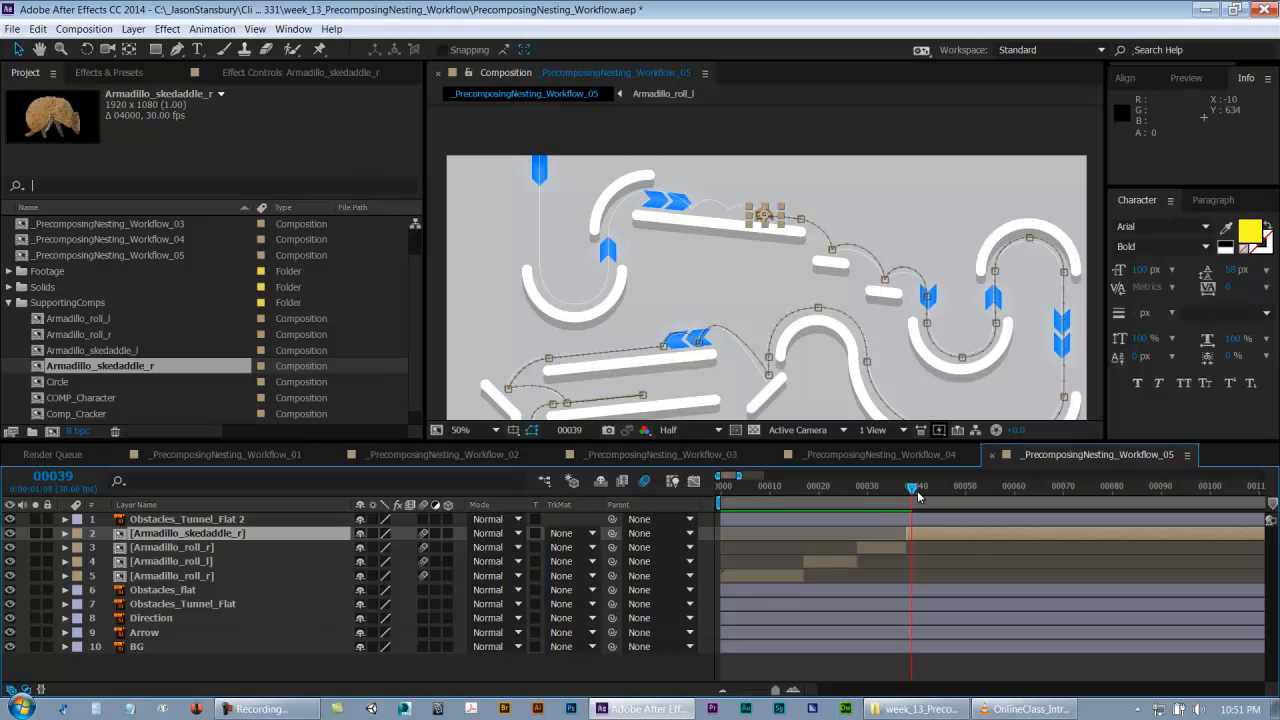
key(period)
key(space)
drag(792, 255, 618, 261)
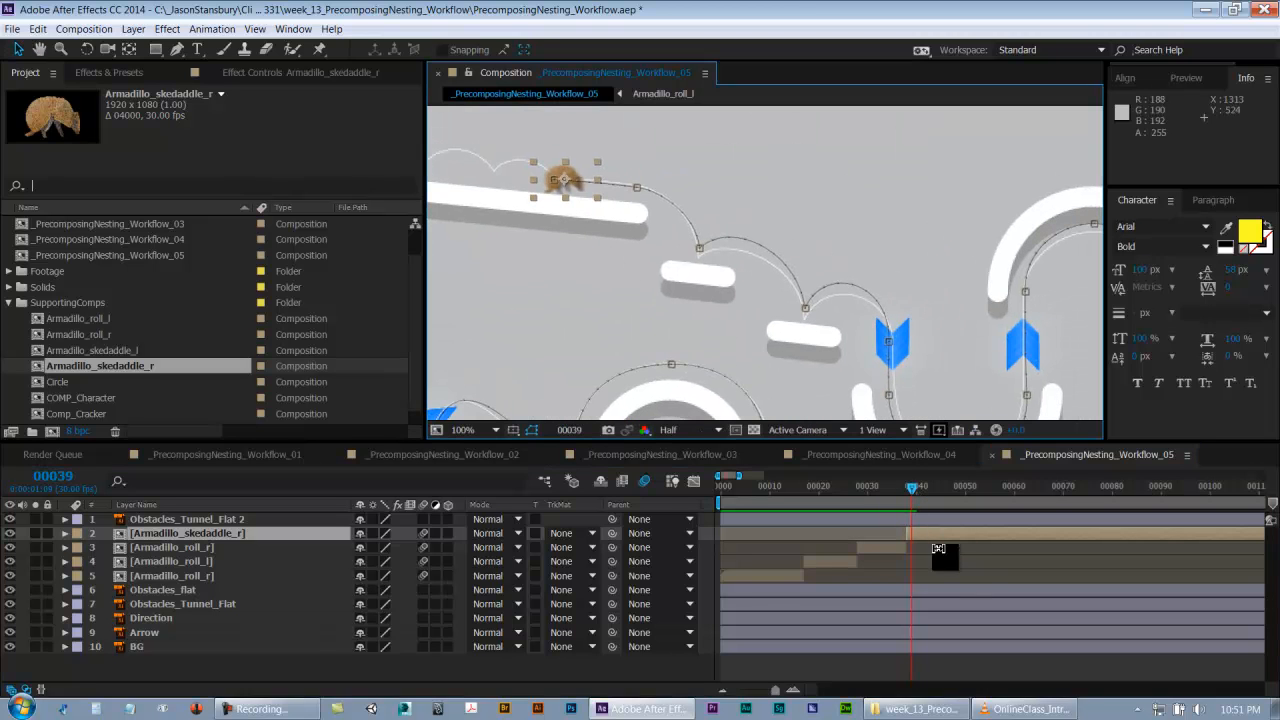
key(ctrl+s)
- Split the Armadillo_skedaddle_r layer at frame 50 and replace the segment after the cut with Armadillo_roll_r
drag(914, 493, 969, 516)
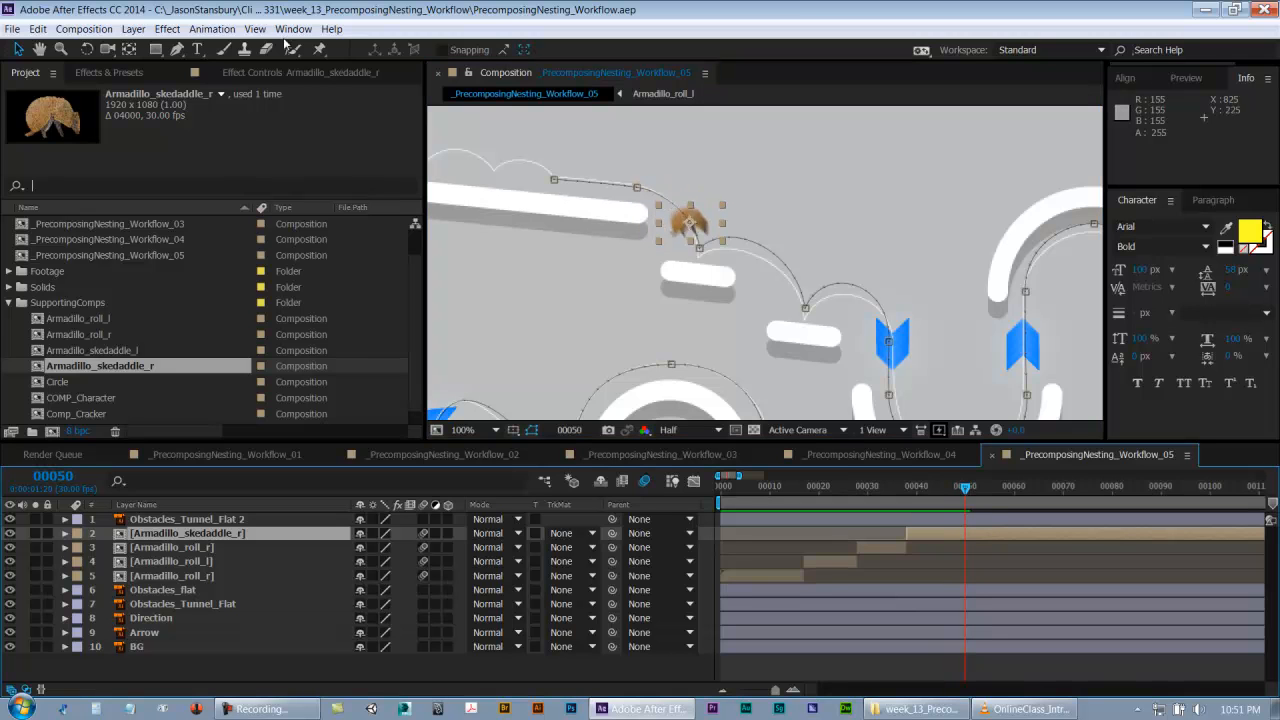
click(38, 28)
click(72, 236)
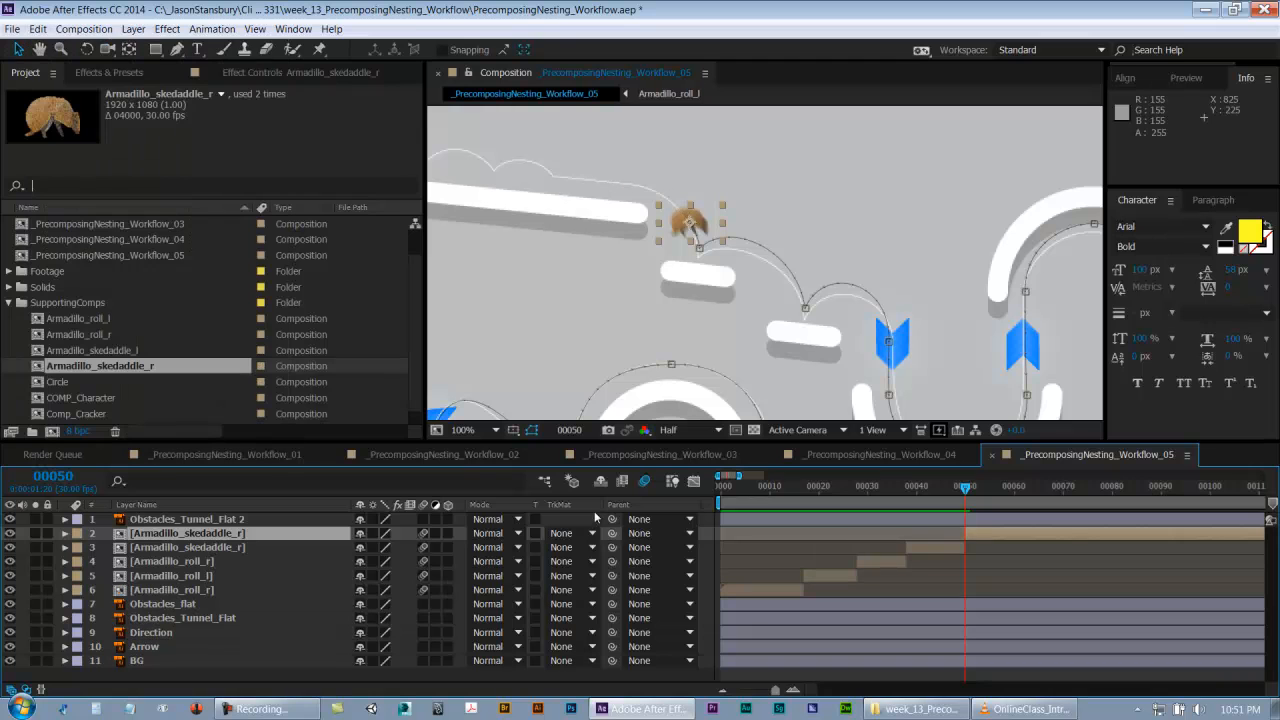
drag(99, 341, 145, 536)
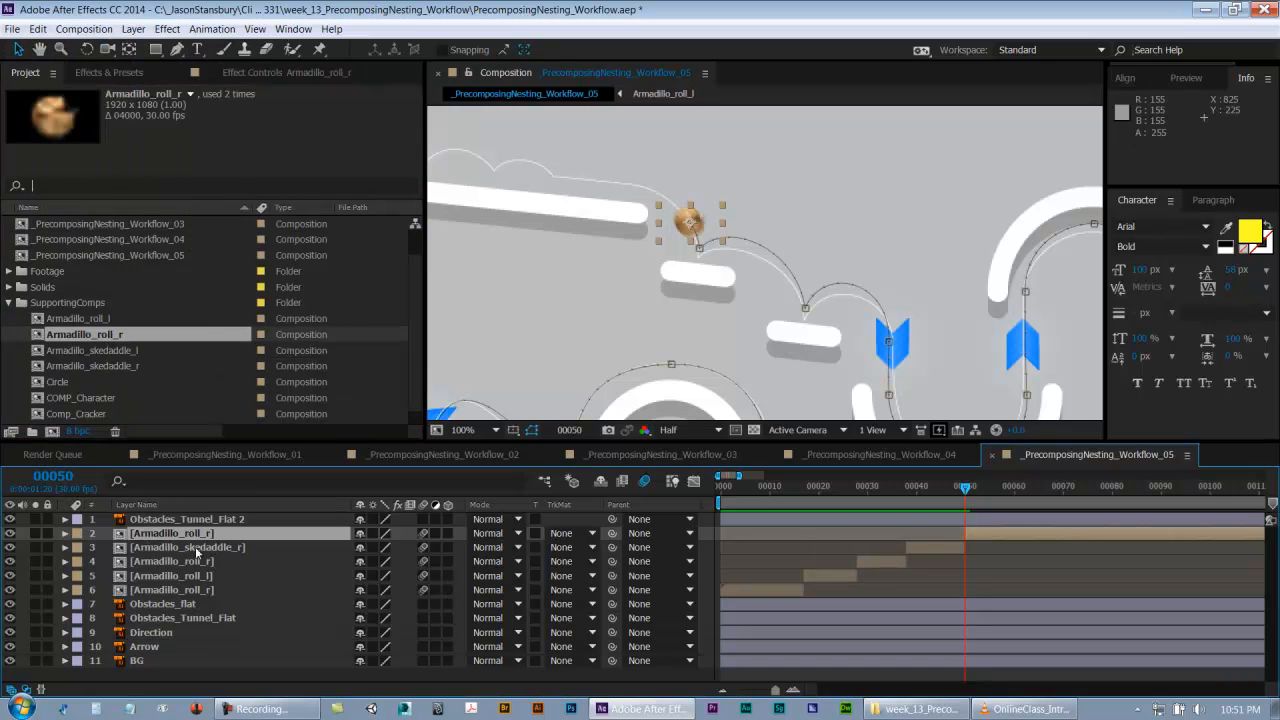
- Split the last Armadillo_roll_r segment at frame 62 and replace the part after the cut with Armadillo_skedaddle_r
drag(965, 488, 1024, 490)
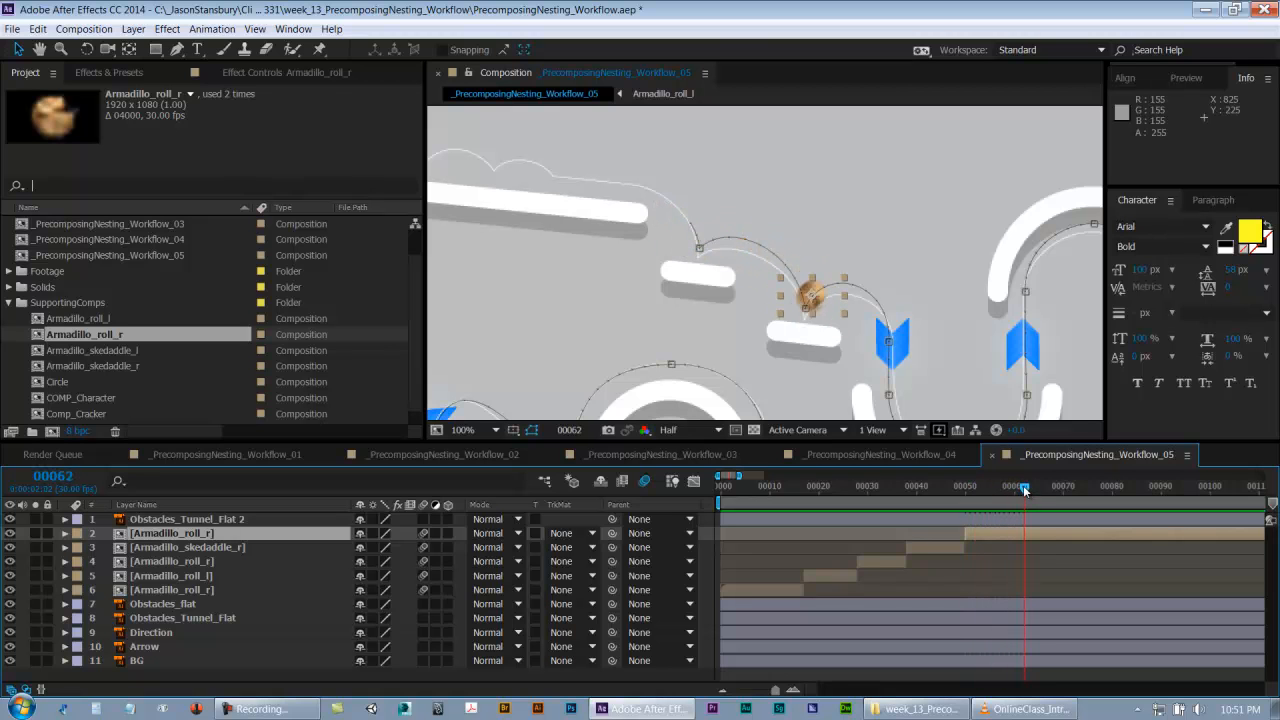
click(38, 28)
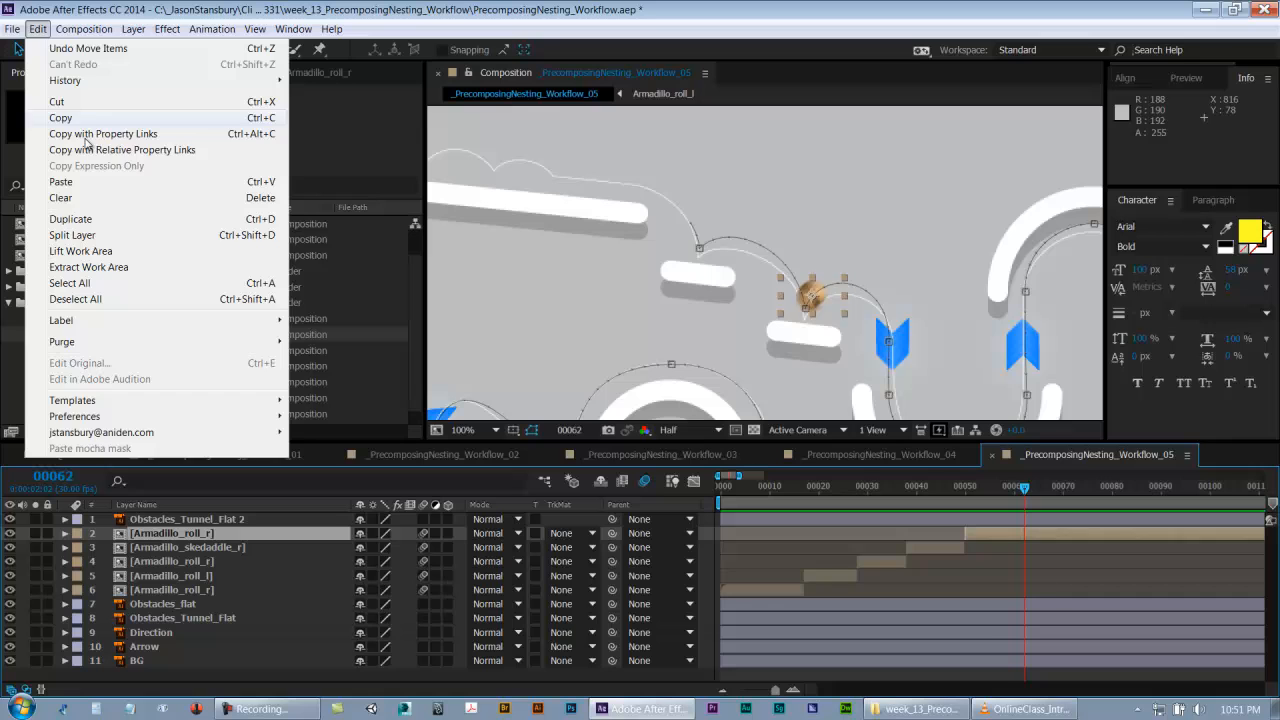
click(83, 238)
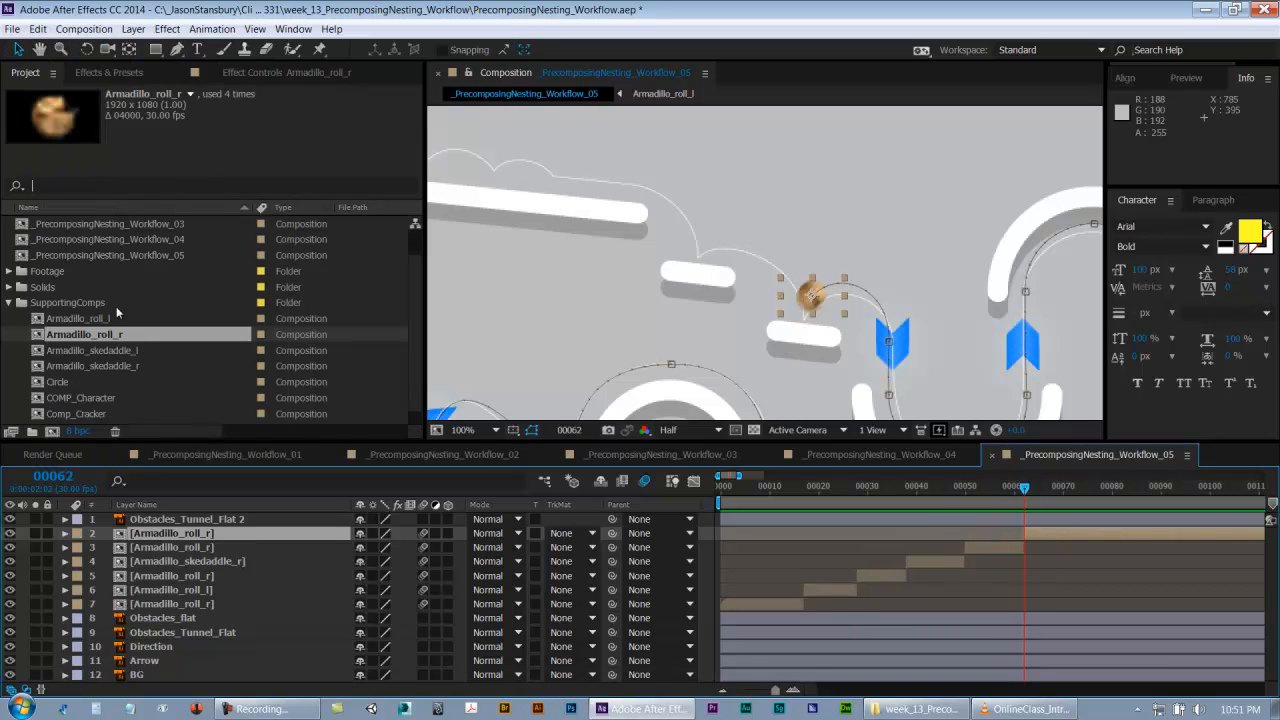
drag(112, 365, 198, 536)
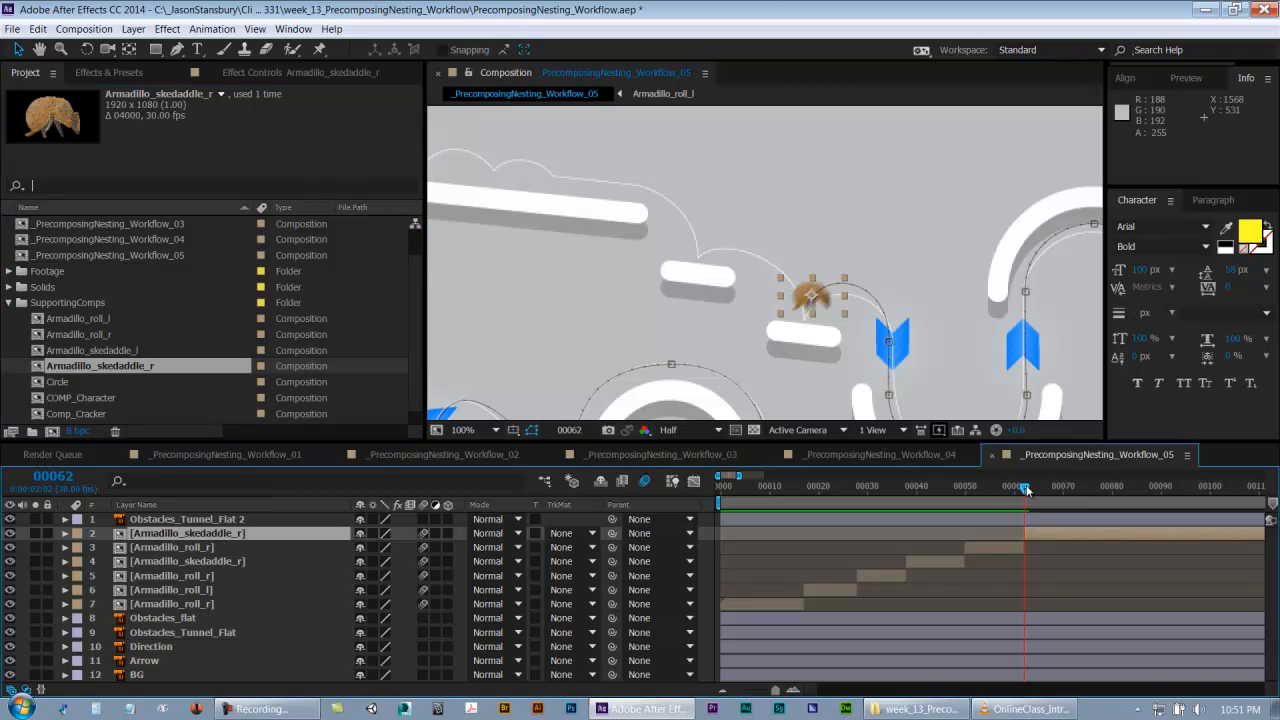
- Split the last Armadillo_skedaddle_r segment at frame 71 and replace the part after the cut with Armadillo_roll_r
drag(1029, 490, 1070, 488)
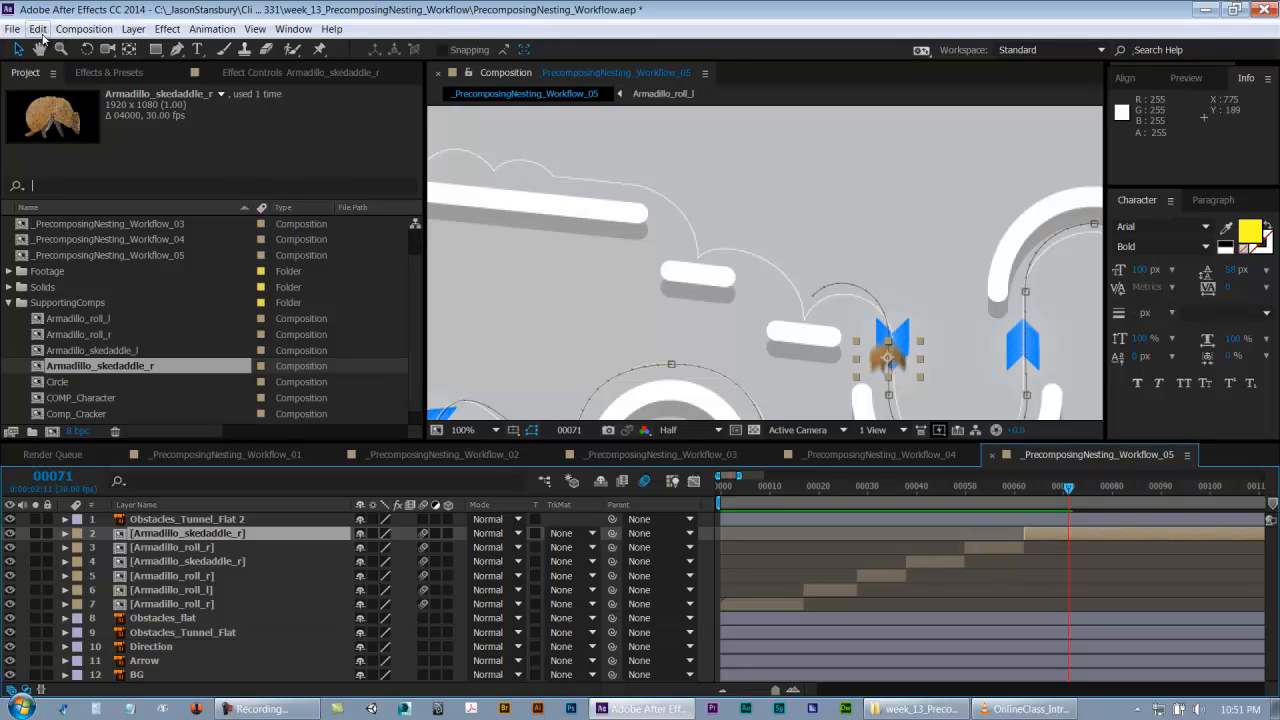
click(38, 28)
click(75, 233)
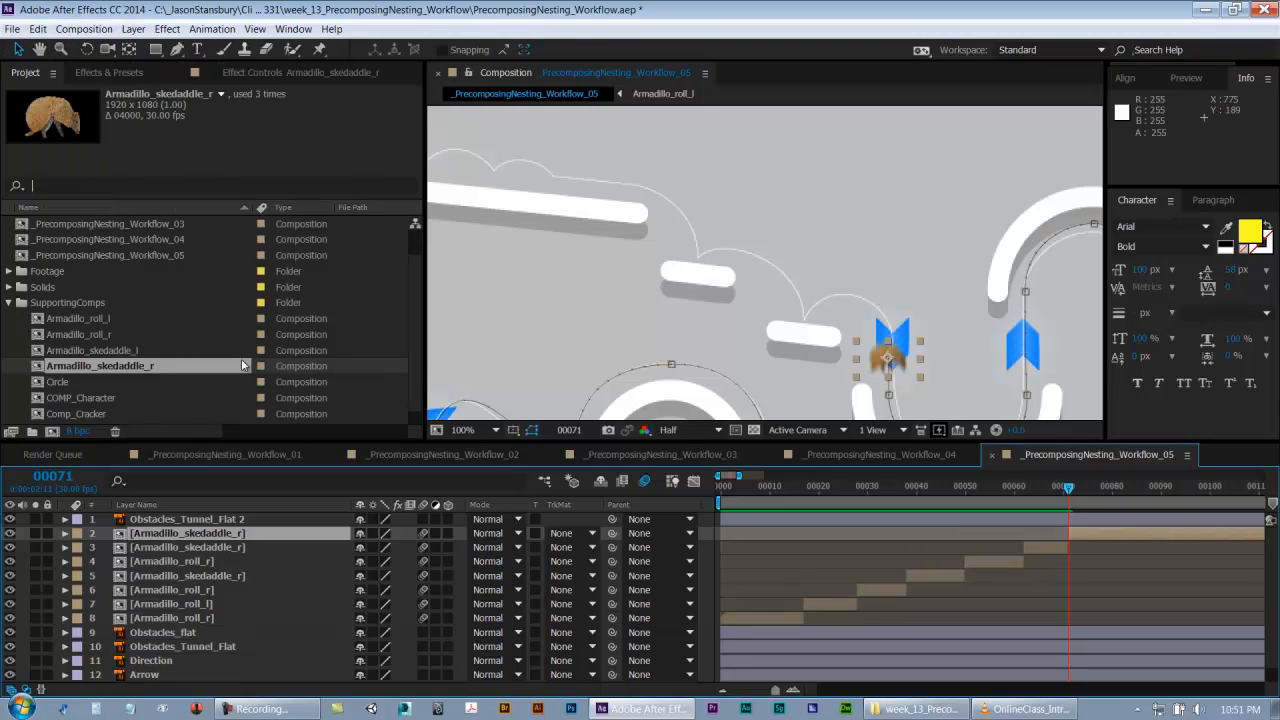
drag(99, 333, 143, 541)
- Split the last Armadillo_roll_r segment at frame 88, where the upper arch begins, and replace the part after the cut with Armadillo_roll_l
drag(786, 343, 677, 186)
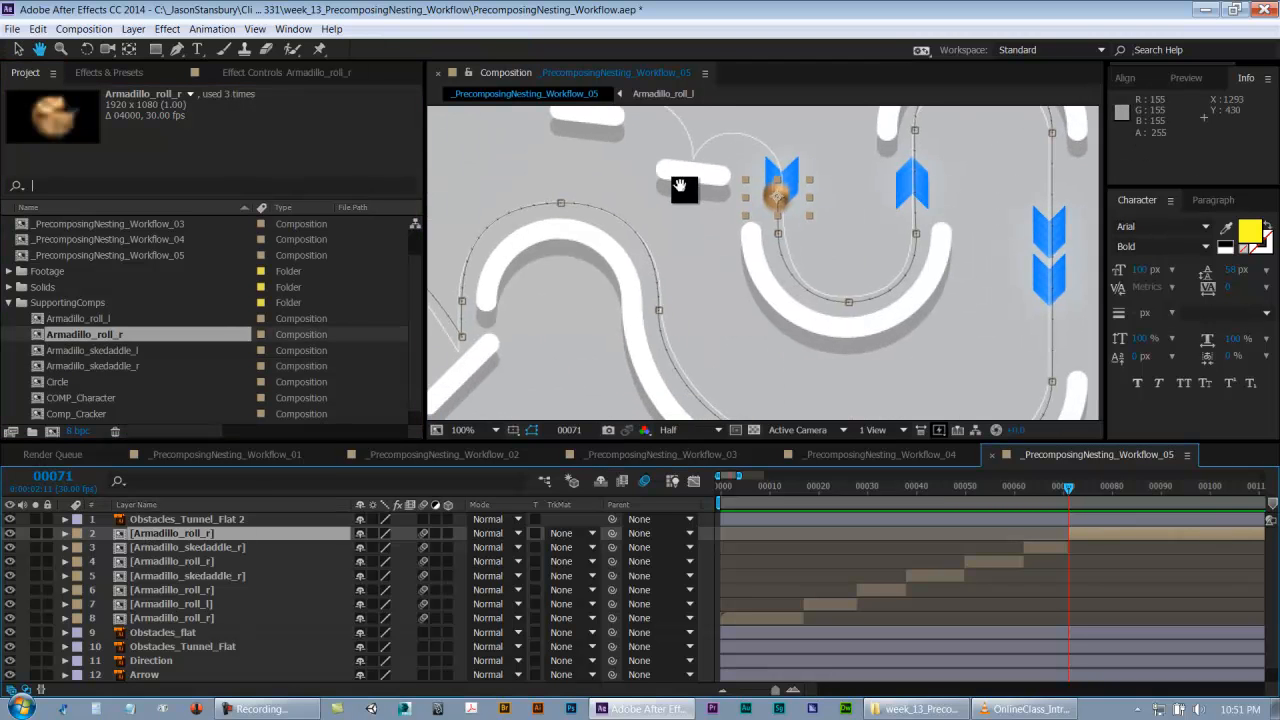
drag(1005, 630, 999, 630)
drag(902, 593, 808, 603)
drag(759, 489, 822, 496)
drag(893, 345, 840, 435)
drag(831, 500, 842, 491)
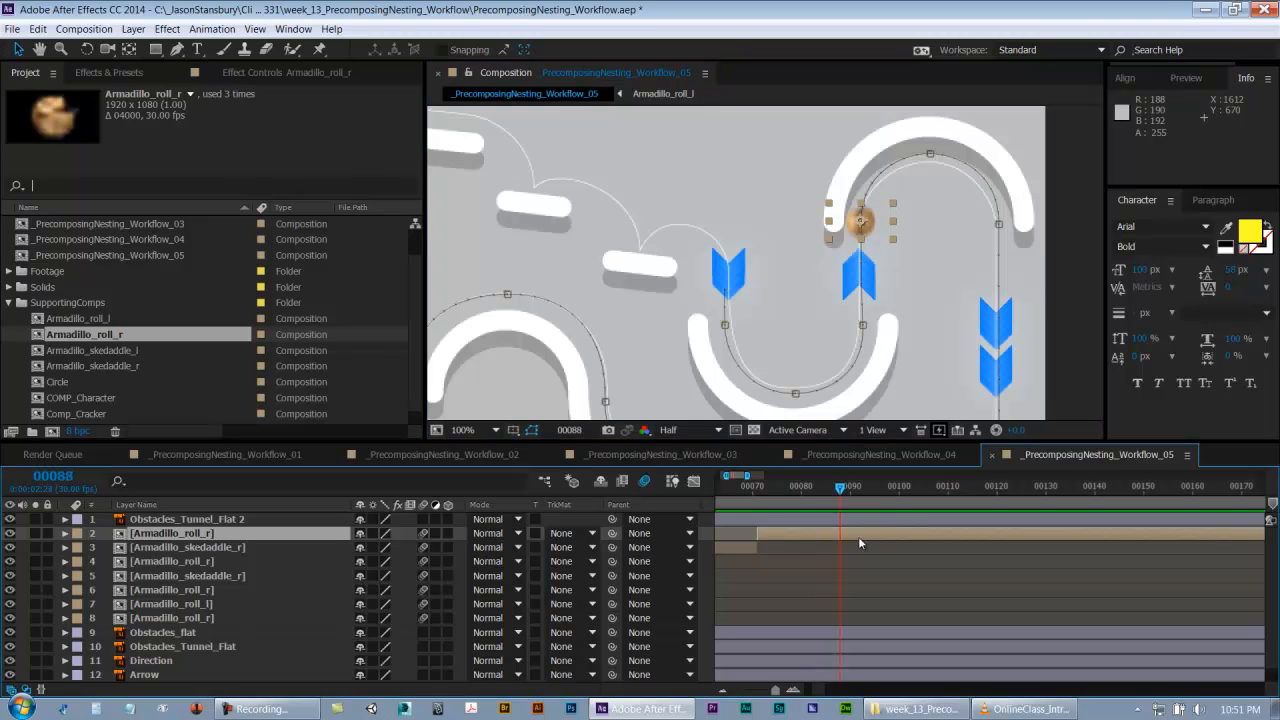
click(37, 28)
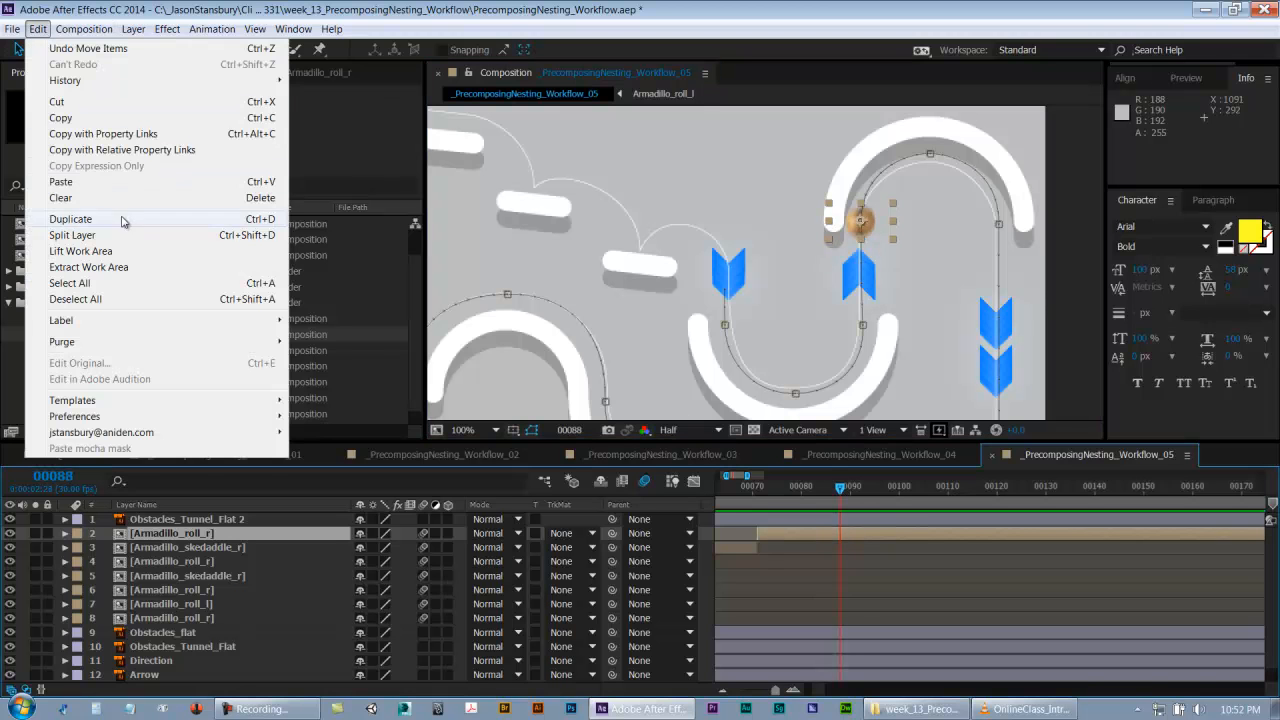
click(88, 221)
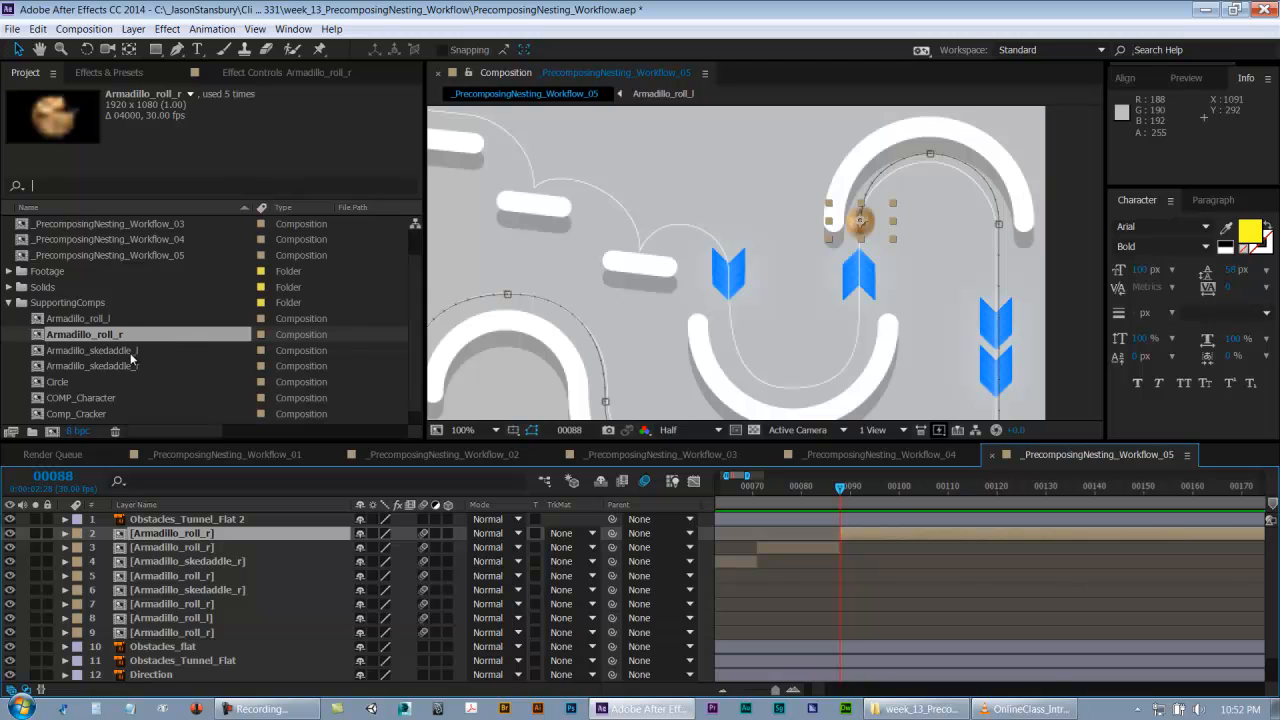
click(107, 320)
drag(97, 322, 165, 533)
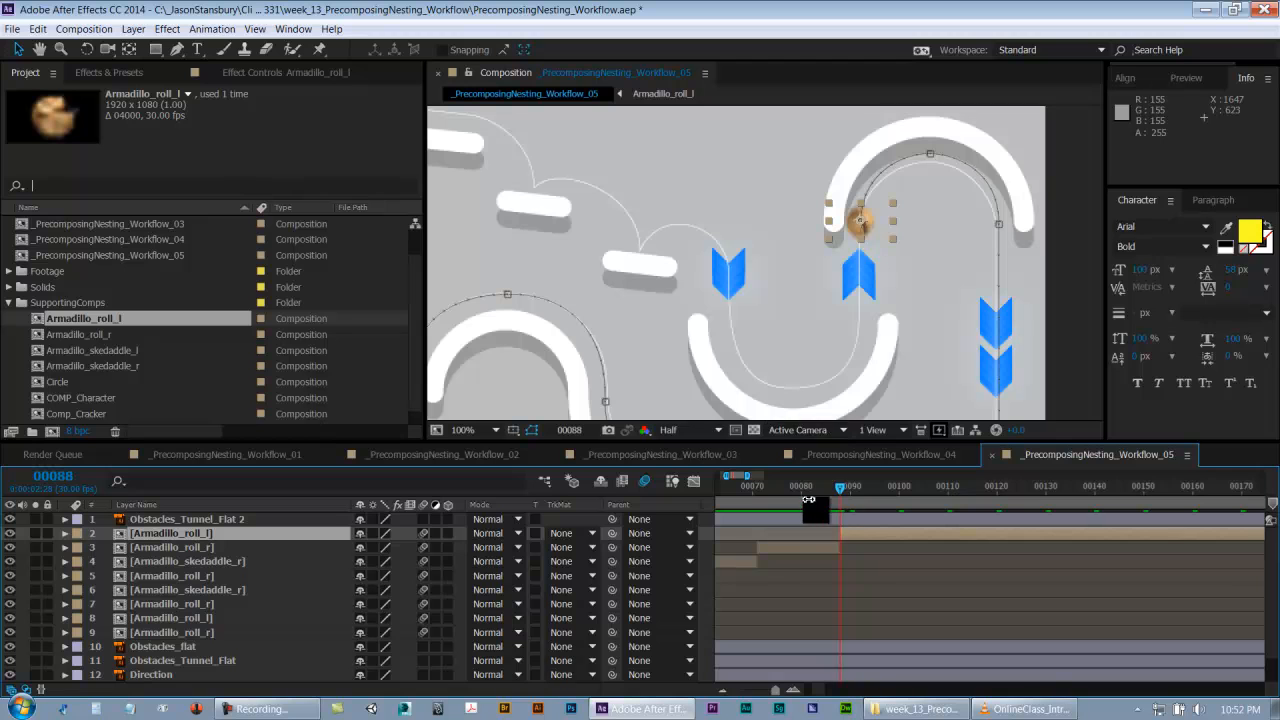
- Split the last Armadillo_roll_l segment at frame 138, near the top of the S-shaped ramp, and replace the part after the cut with Armadillo_skedaddle_l
drag(846, 497, 925, 502)
key(h)
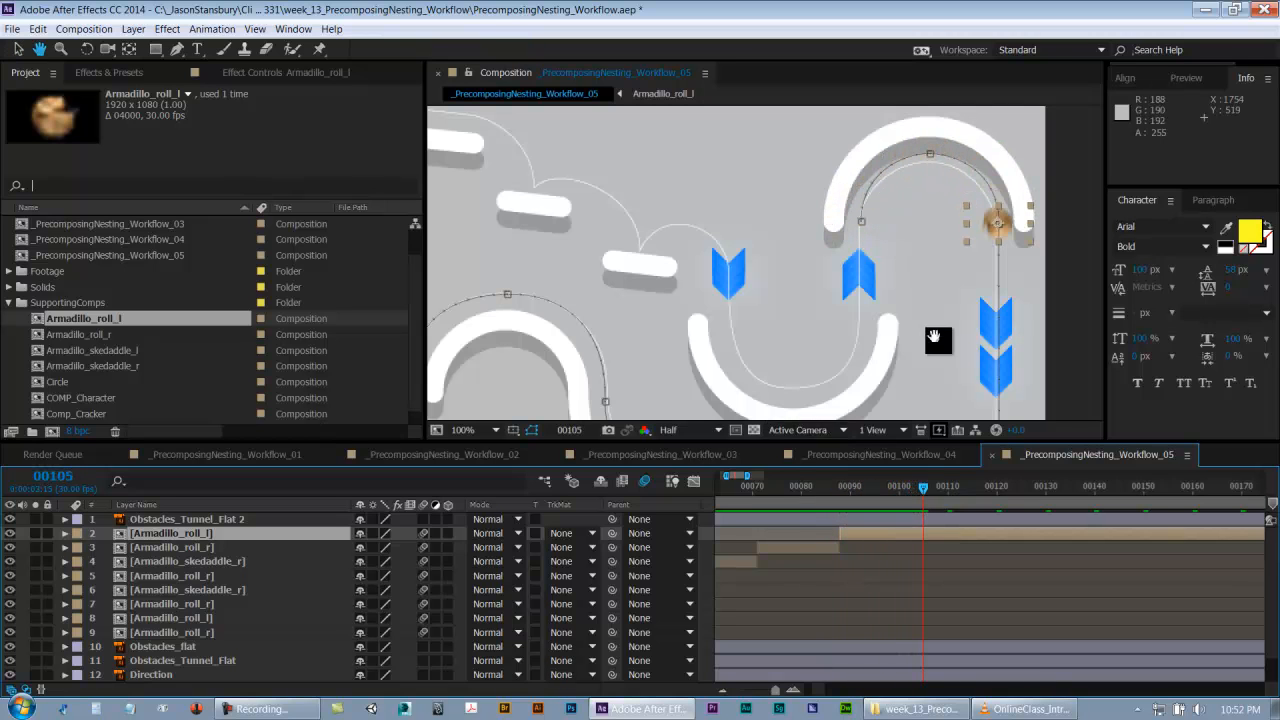
drag(937, 343, 831, 266)
key(v)
drag(931, 487, 963, 497)
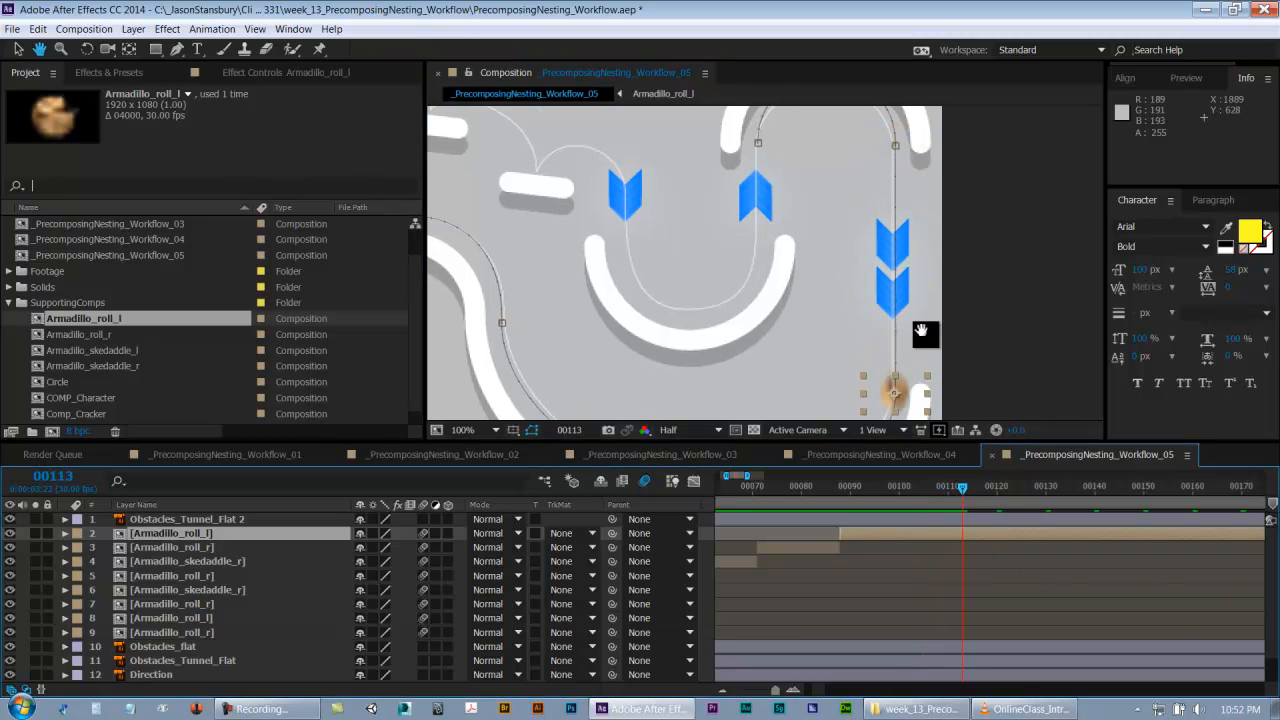
drag(927, 335, 971, 252)
drag(963, 497, 1088, 488)
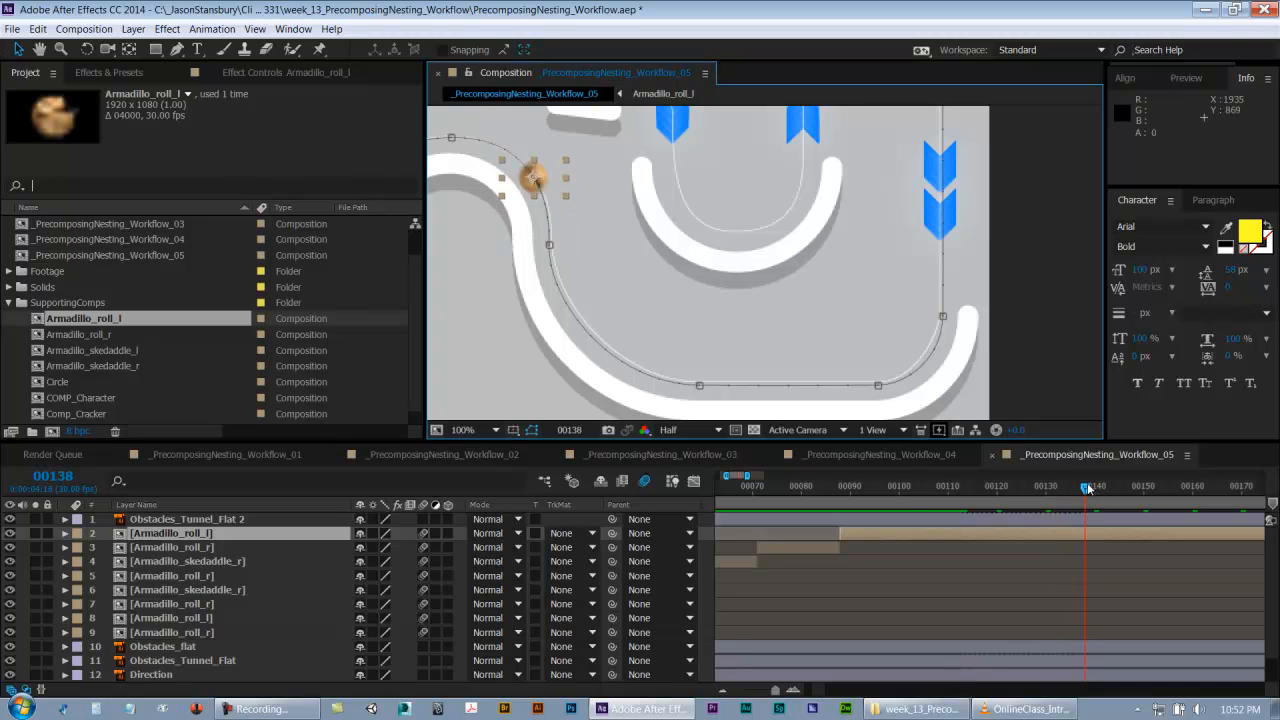
drag(823, 271, 930, 305)
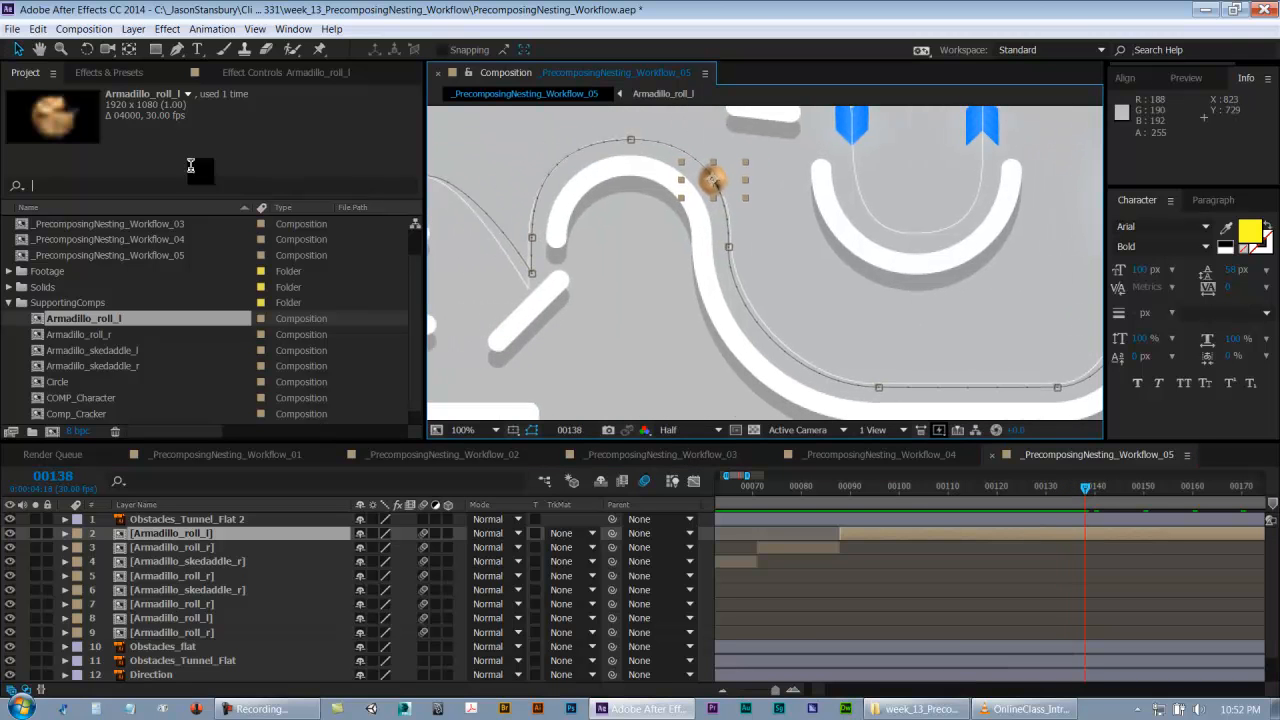
click(37, 29)
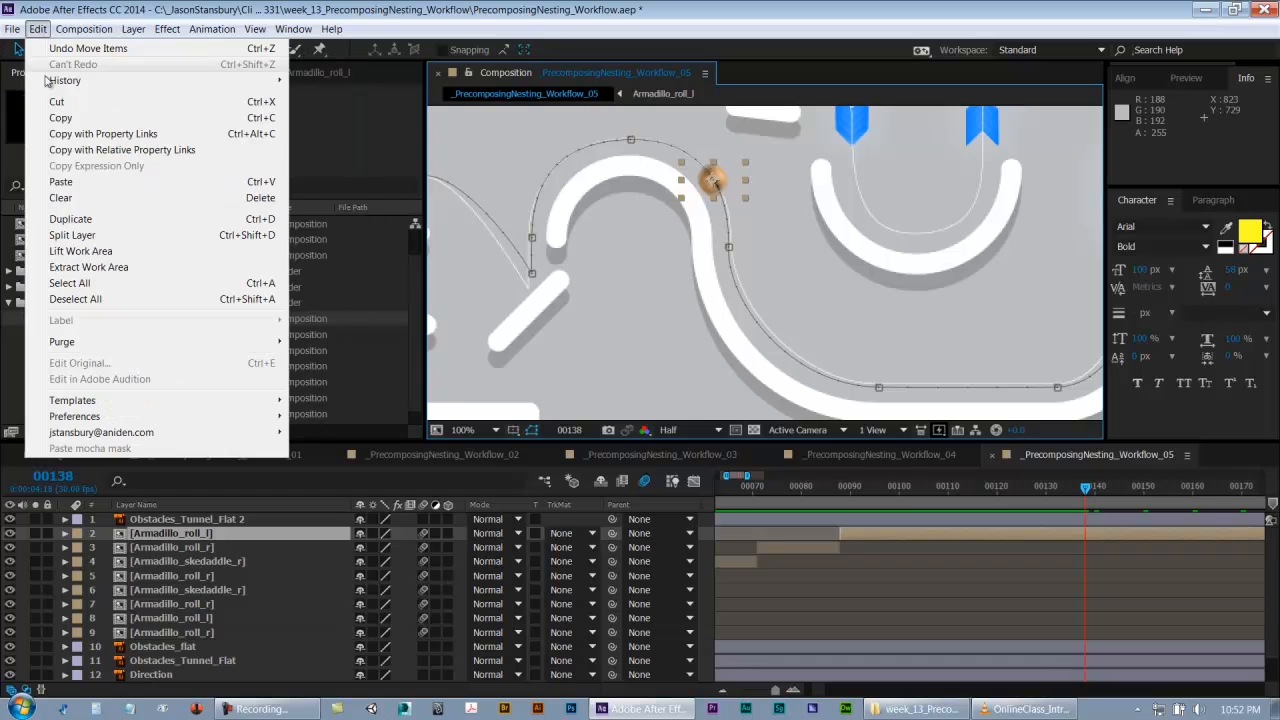
click(100, 236)
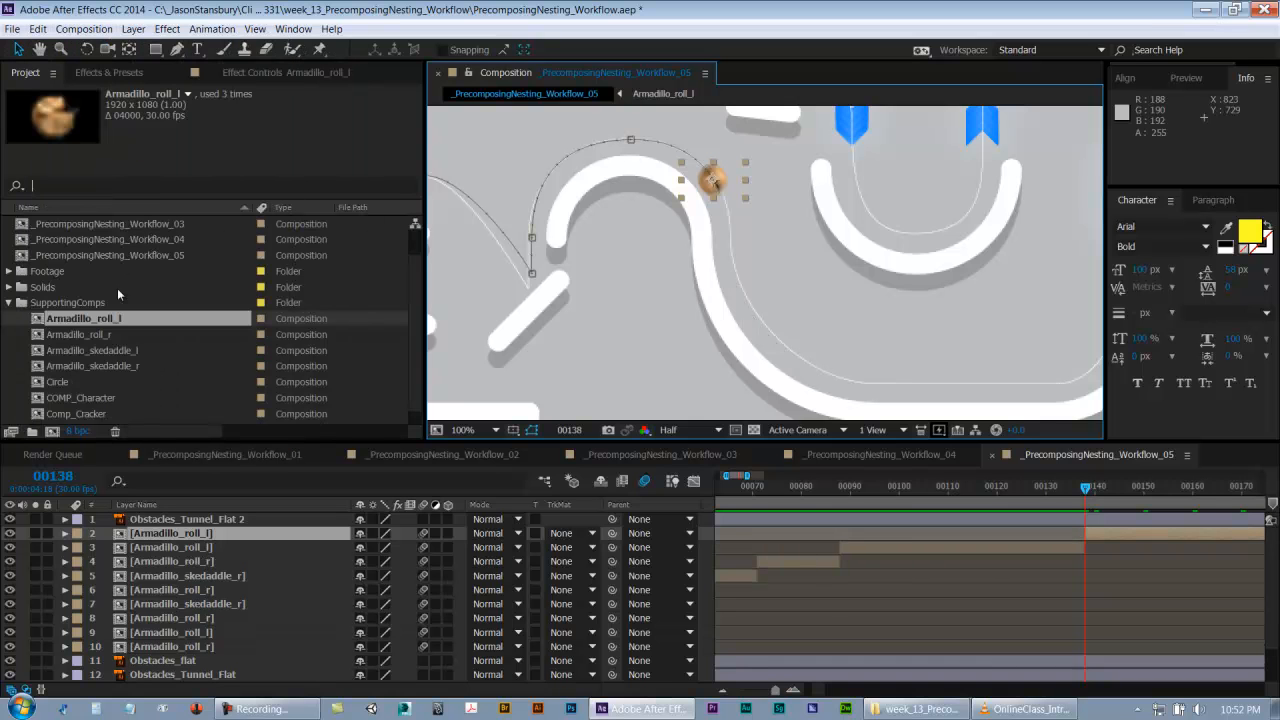
click(119, 352)
alt+drag(119, 357, 155, 535)
- Split the Armadillo_skedaddle_l layer at frame 149 and replace the segment after the cut with Armadillo_roll_l
drag(1170, 600, 1084, 610)
drag(999, 489, 1049, 485)
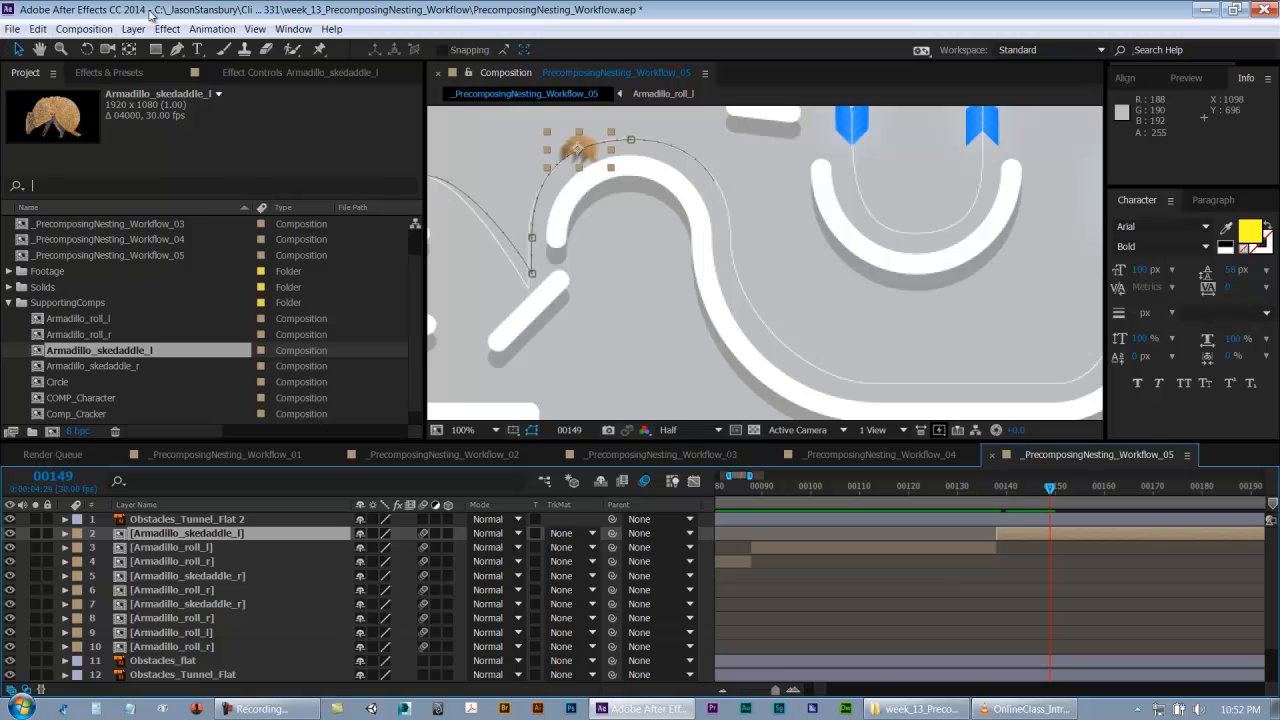
click(38, 29)
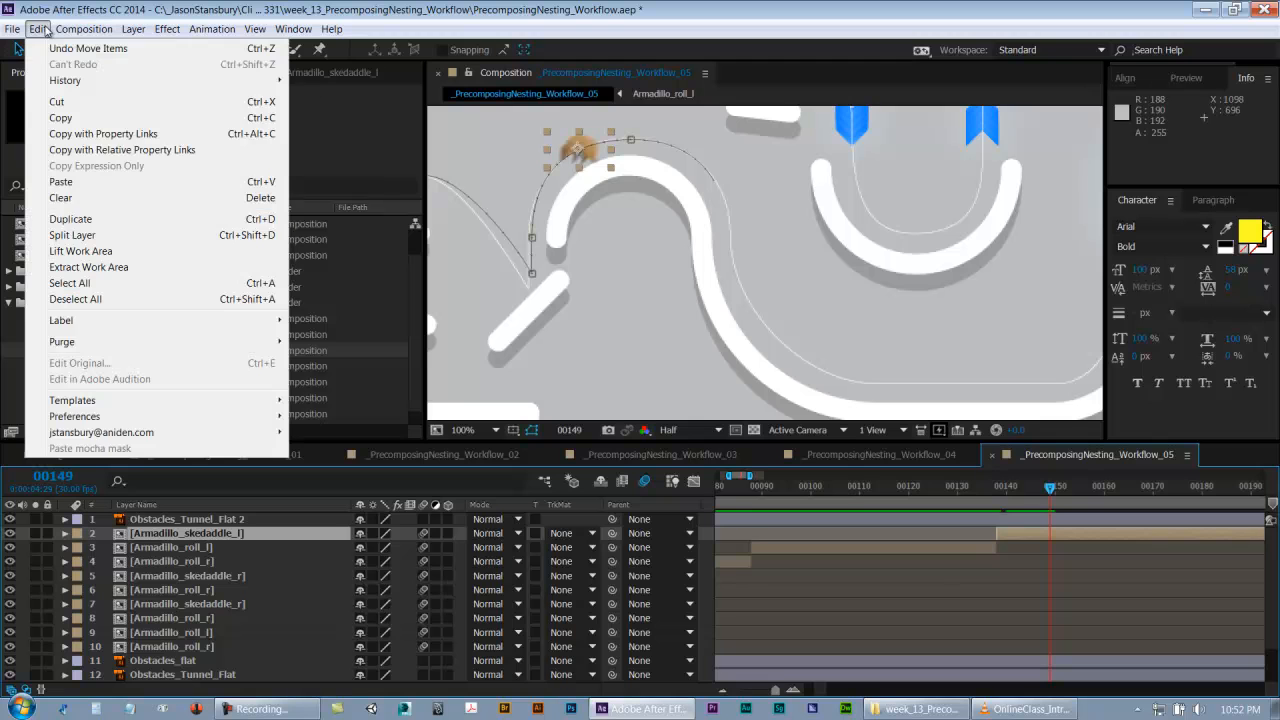
click(75, 235)
click(95, 323)
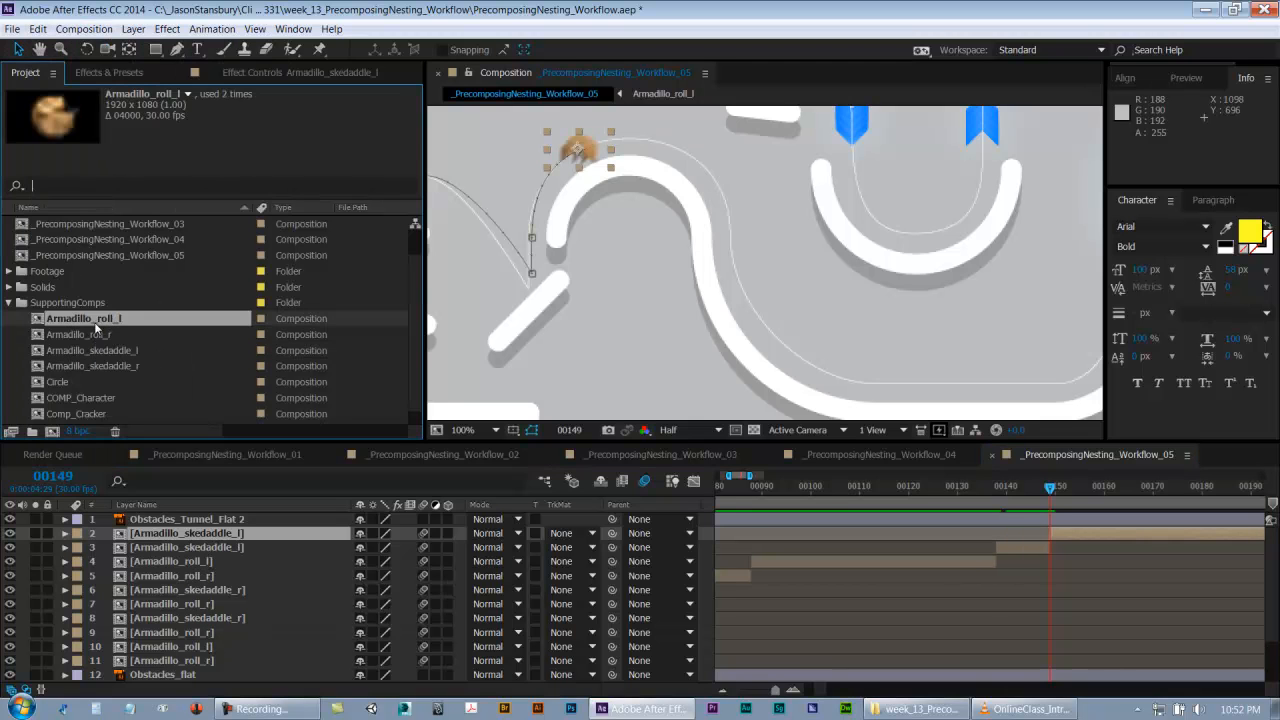
drag(95, 320, 190, 533)
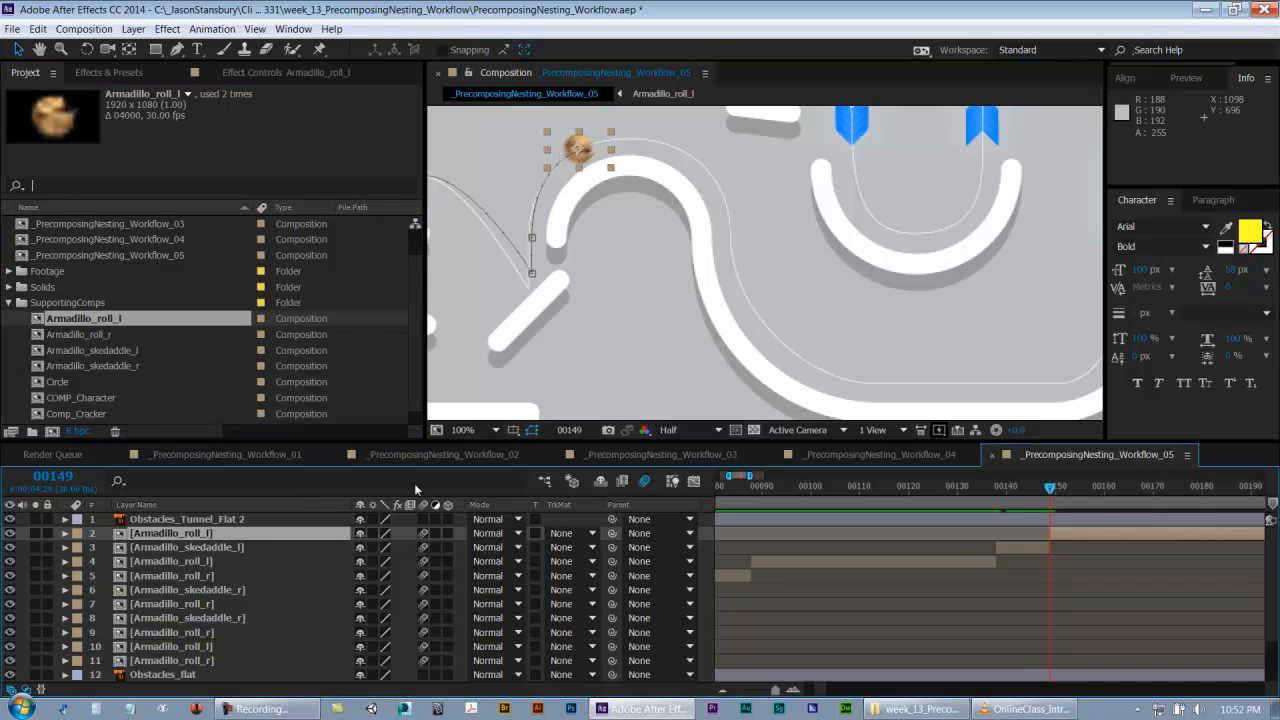
- Split the last Armadillo_roll_l segment at frame 174, at the double left-pointing arrows, and replace the part after the cut with Armadillo_skedaddle_l
drag(726, 234, 909, 334)
drag(1123, 614, 988, 491)
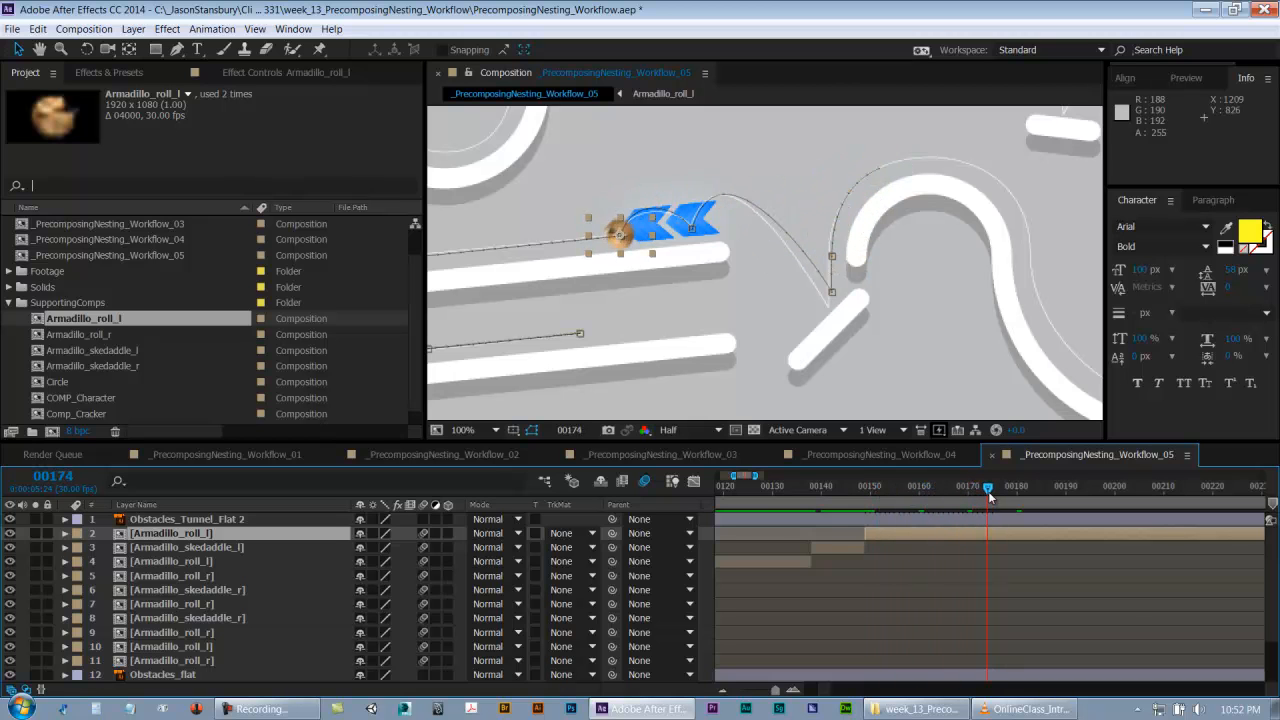
click(40, 29)
click(98, 240)
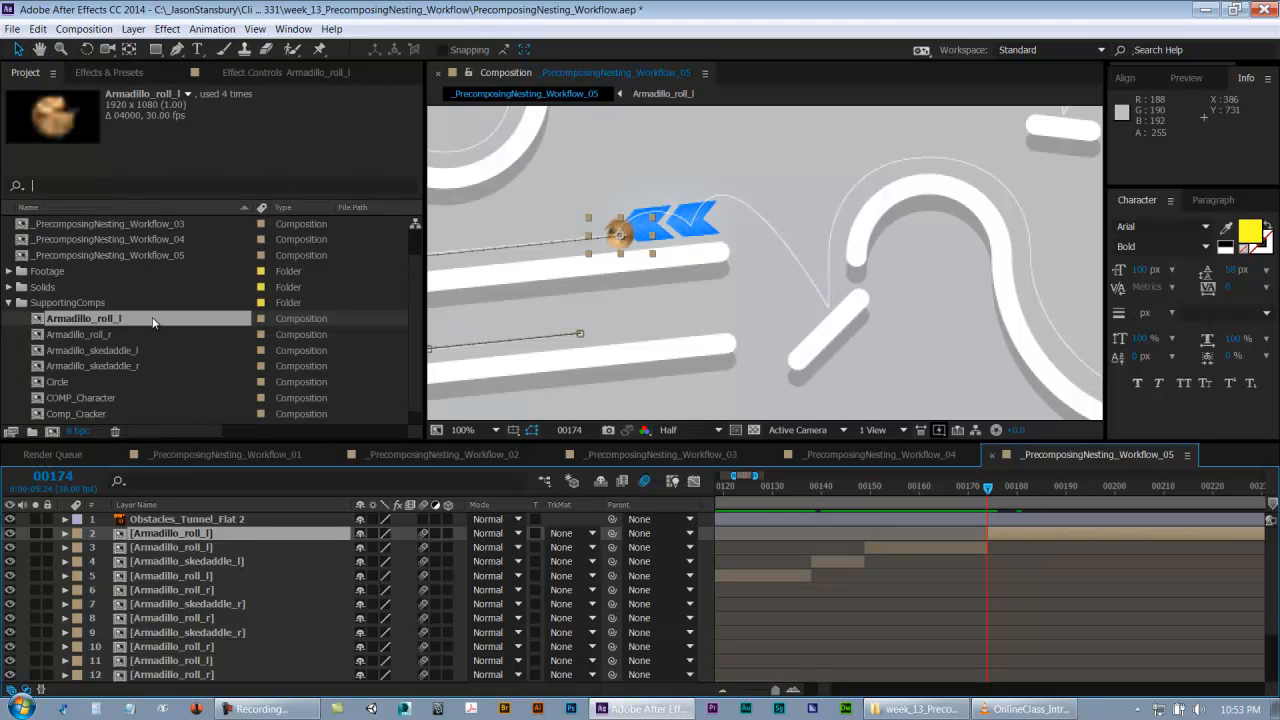
drag(93, 353, 212, 535)
- Split the last Armadillo_skedaddle_l segment at frame 197, past the upper sloped bar's left end, and replace the part after the cut with Armadillo_roll_l
drag(611, 331, 909, 287)
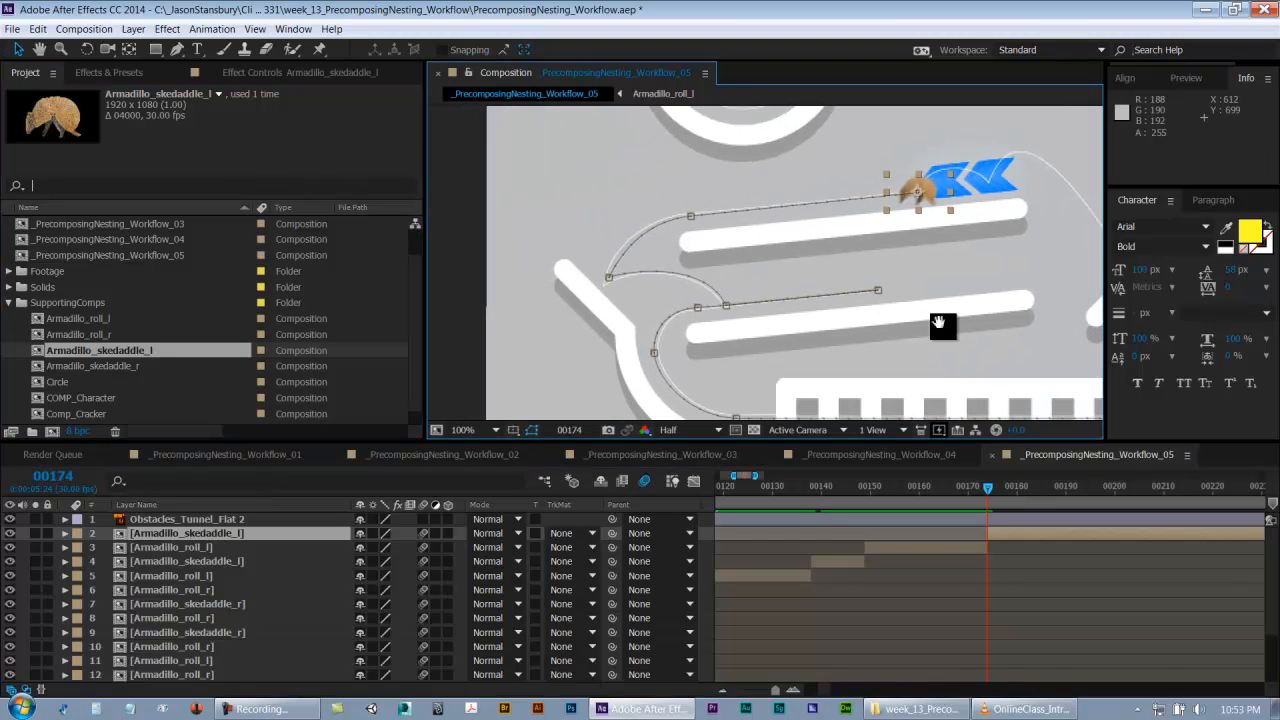
drag(1096, 592, 866, 600)
drag(762, 492, 867, 493)
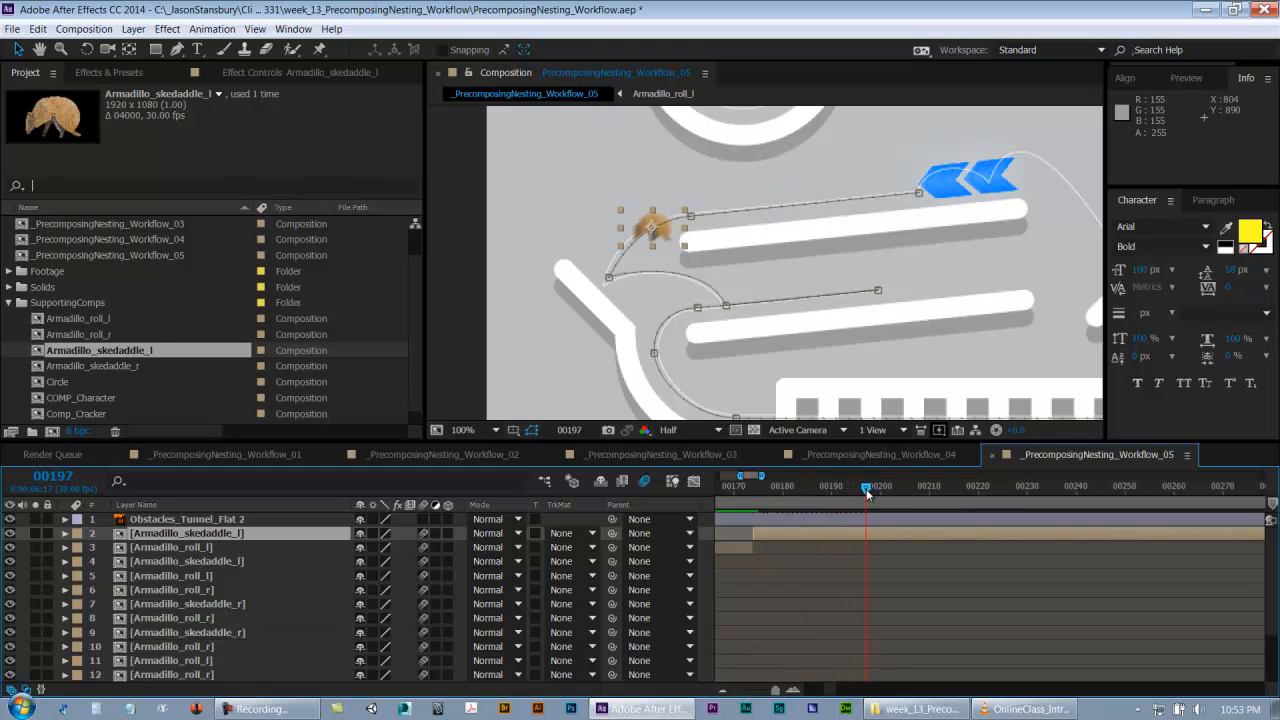
click(37, 28)
click(136, 249)
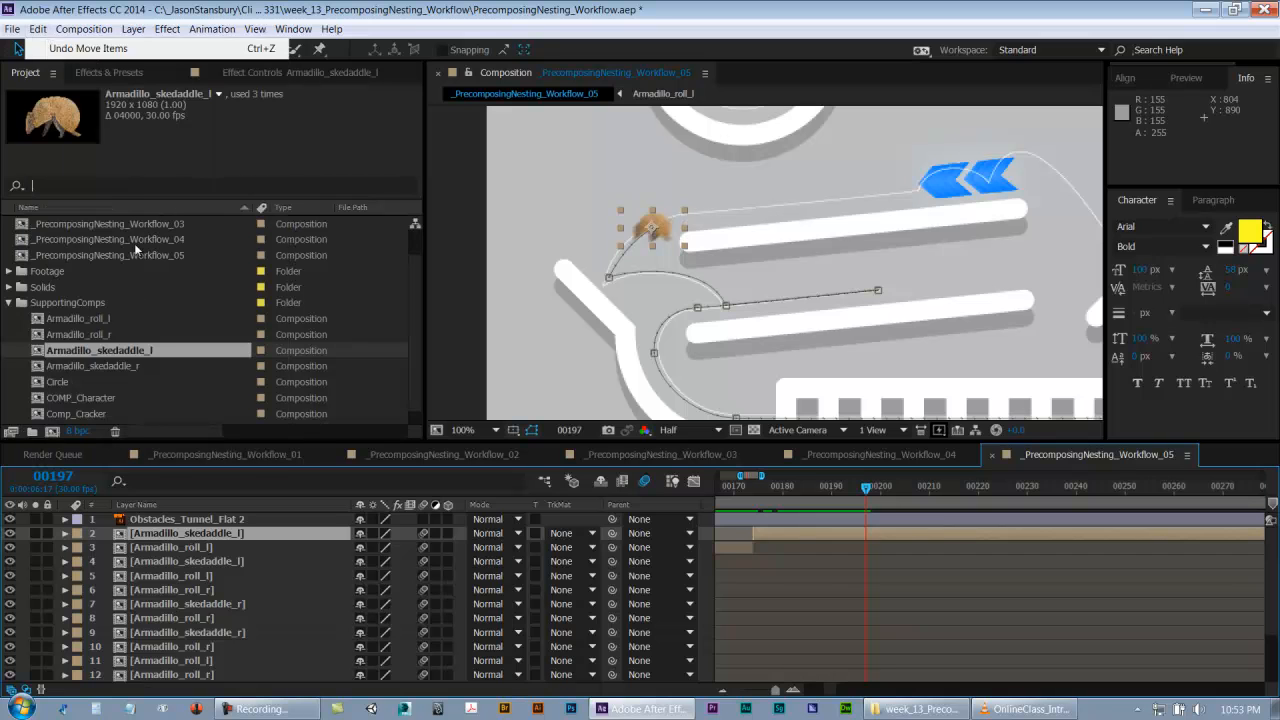
click(90, 318)
drag(100, 325, 185, 533)
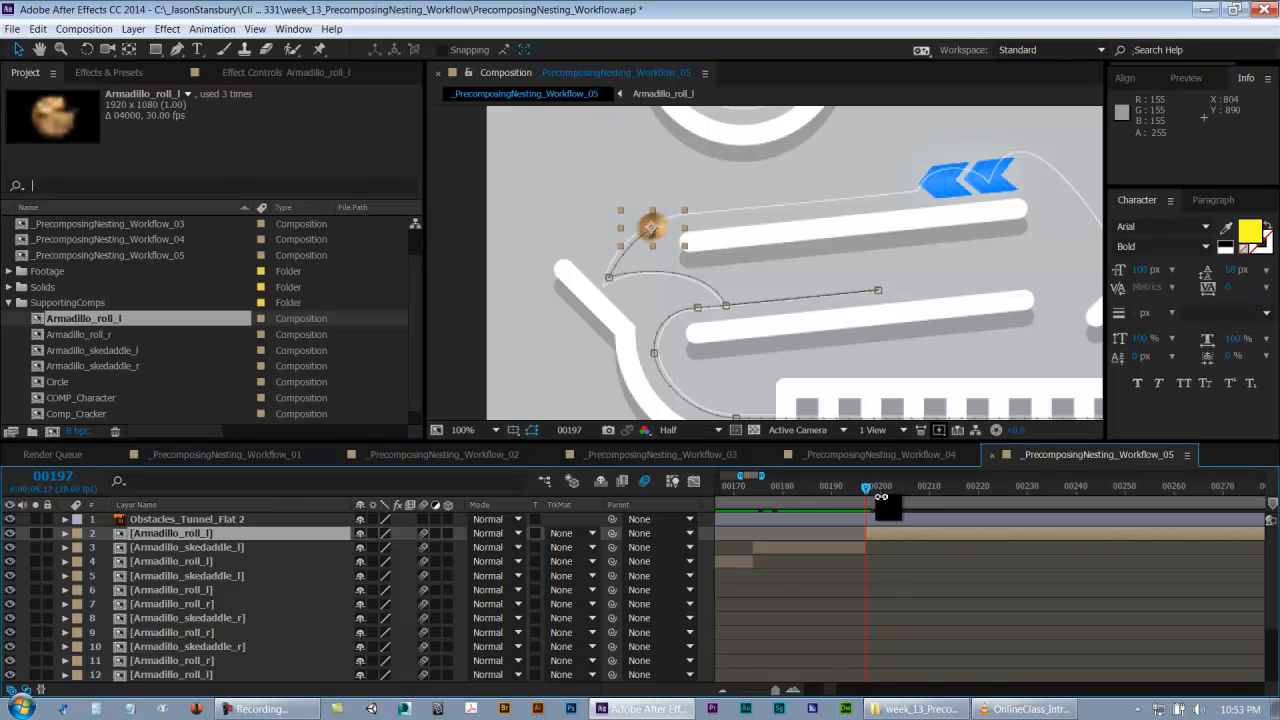
- Split the last Armadillo_roll_l segment at frame 202, where the path meets the slanted wall, and replace the part after the cut with Armadillo_roll_r
drag(877, 494, 891, 494)
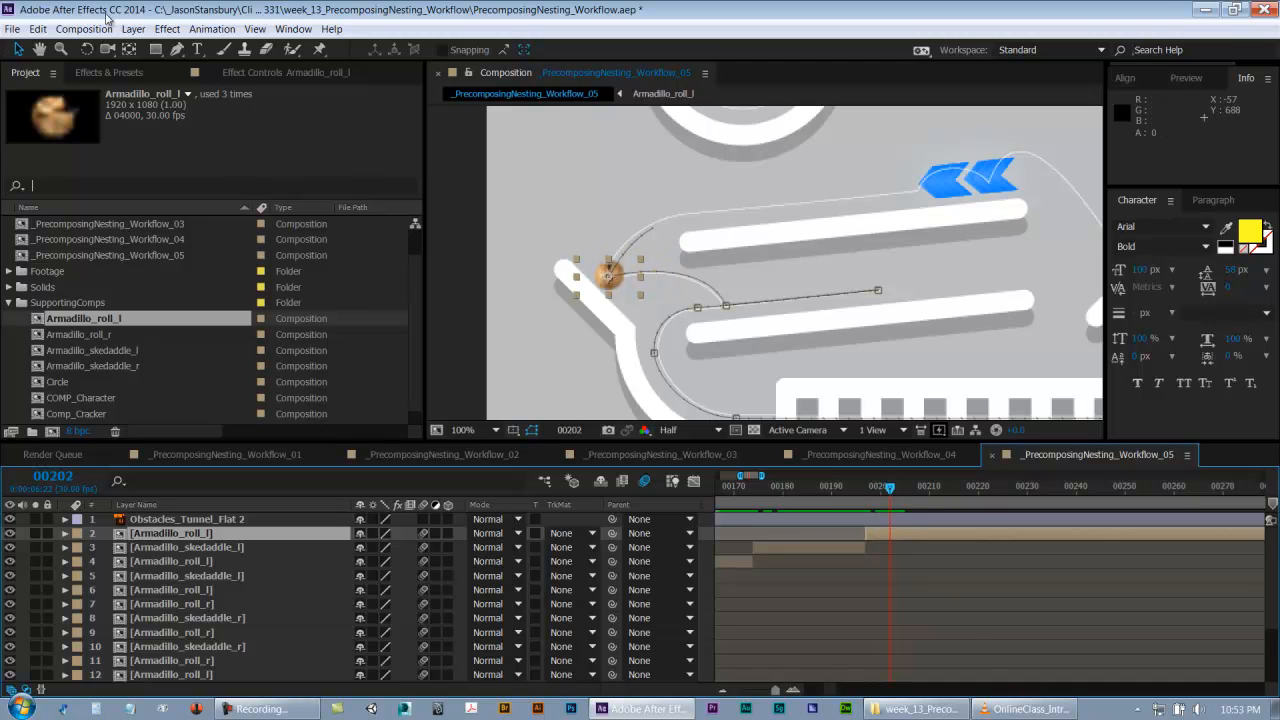
click(38, 29)
click(104, 236)
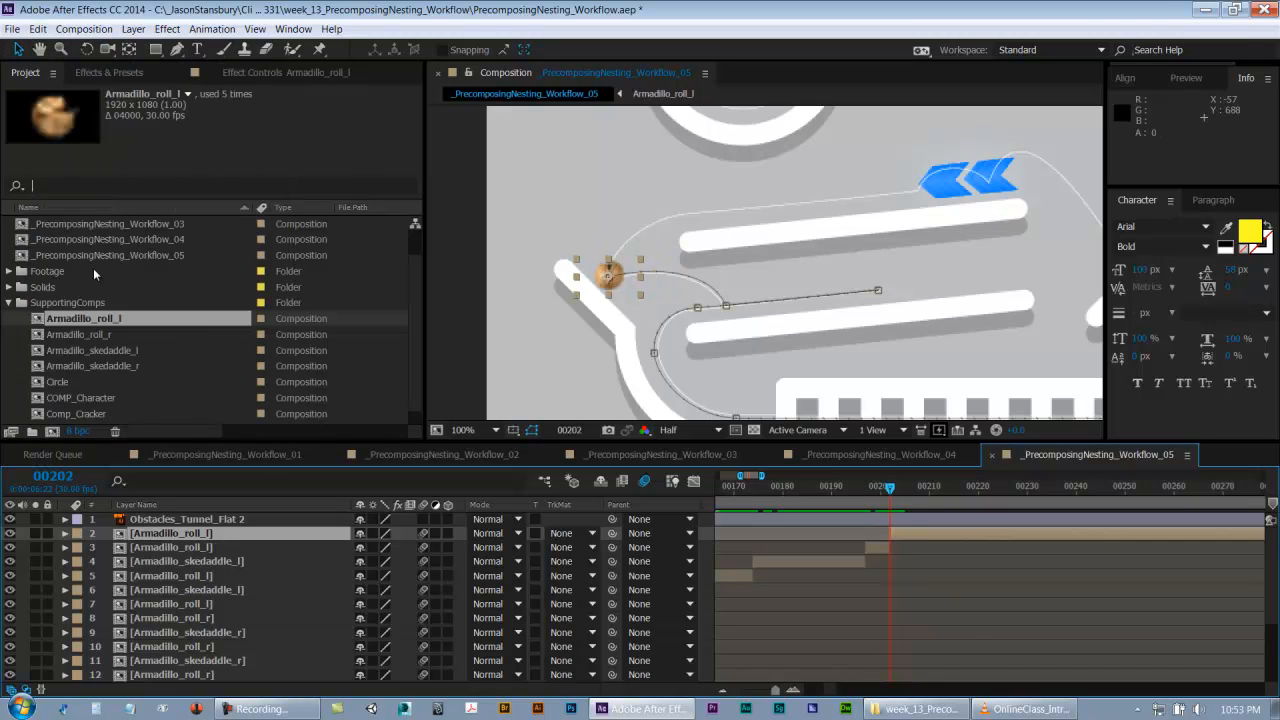
click(85, 334)
drag(98, 345, 175, 534)
- Split the last Armadillo_roll_r segment at frame 228, where the path reverses above the lower sloped bar, and replace the part after the cut with Armadillo_roll_l
drag(890, 491, 932, 497)
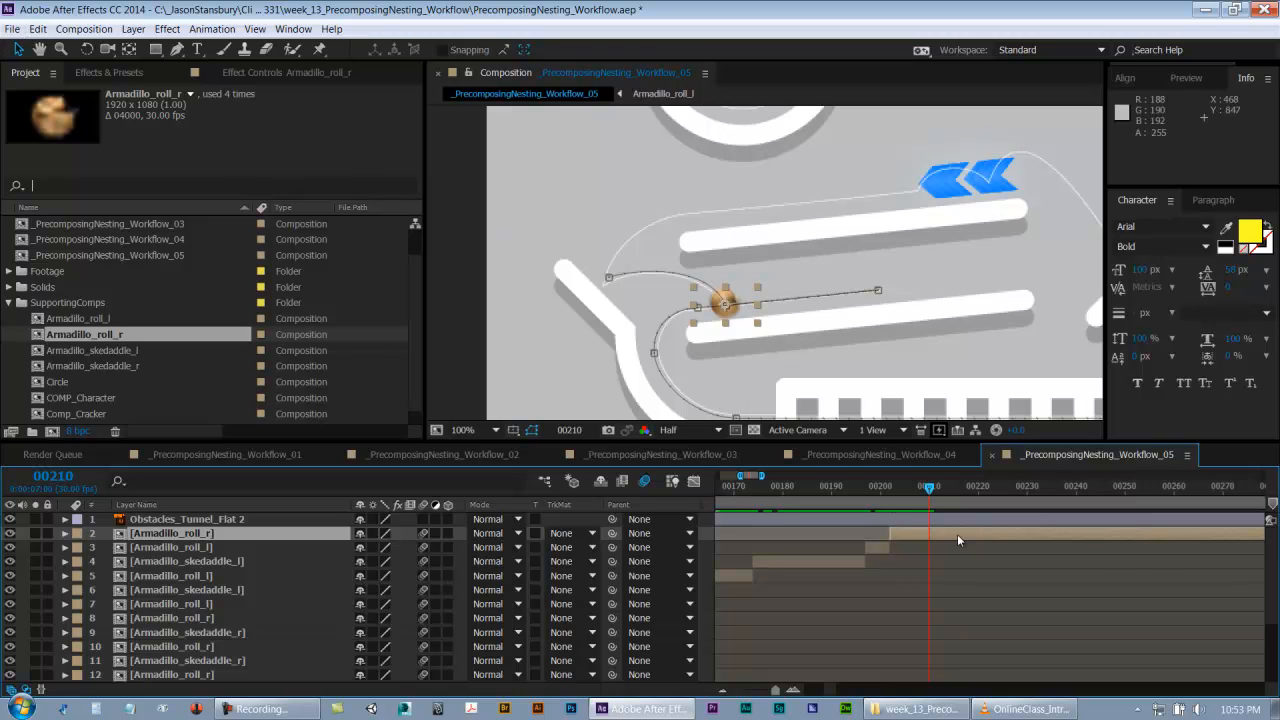
drag(934, 491, 1025, 501)
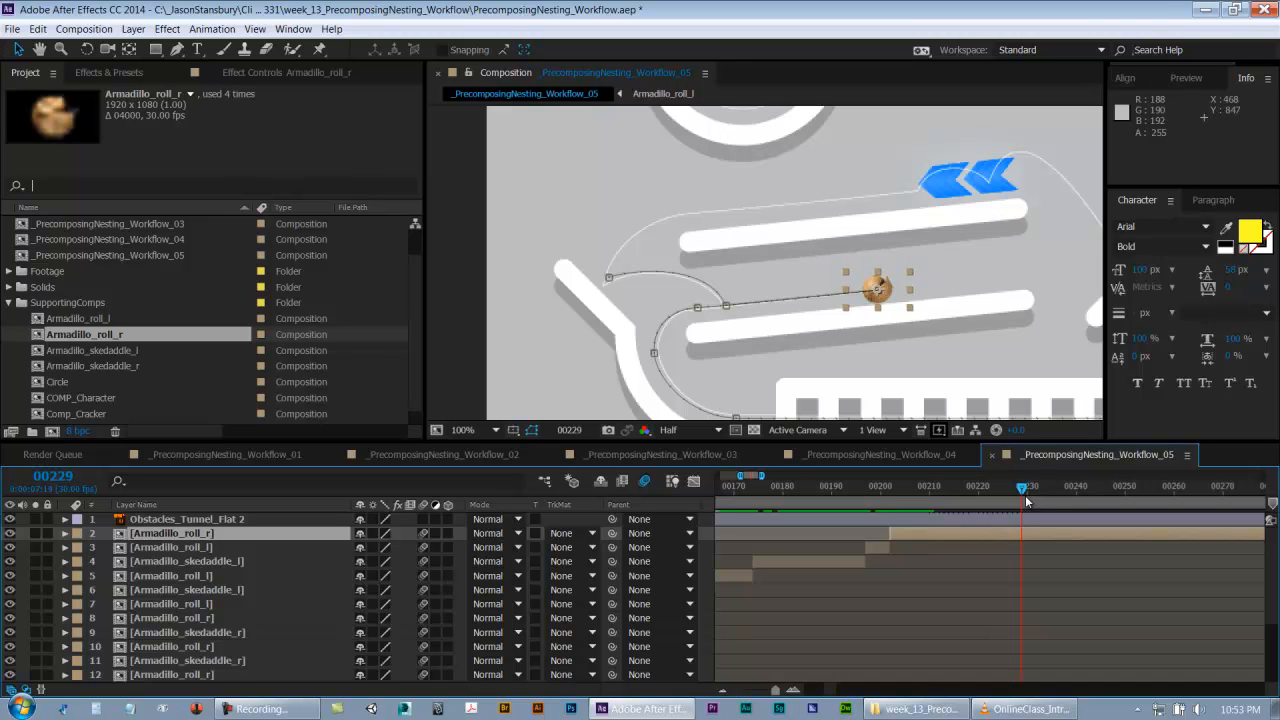
click(38, 29)
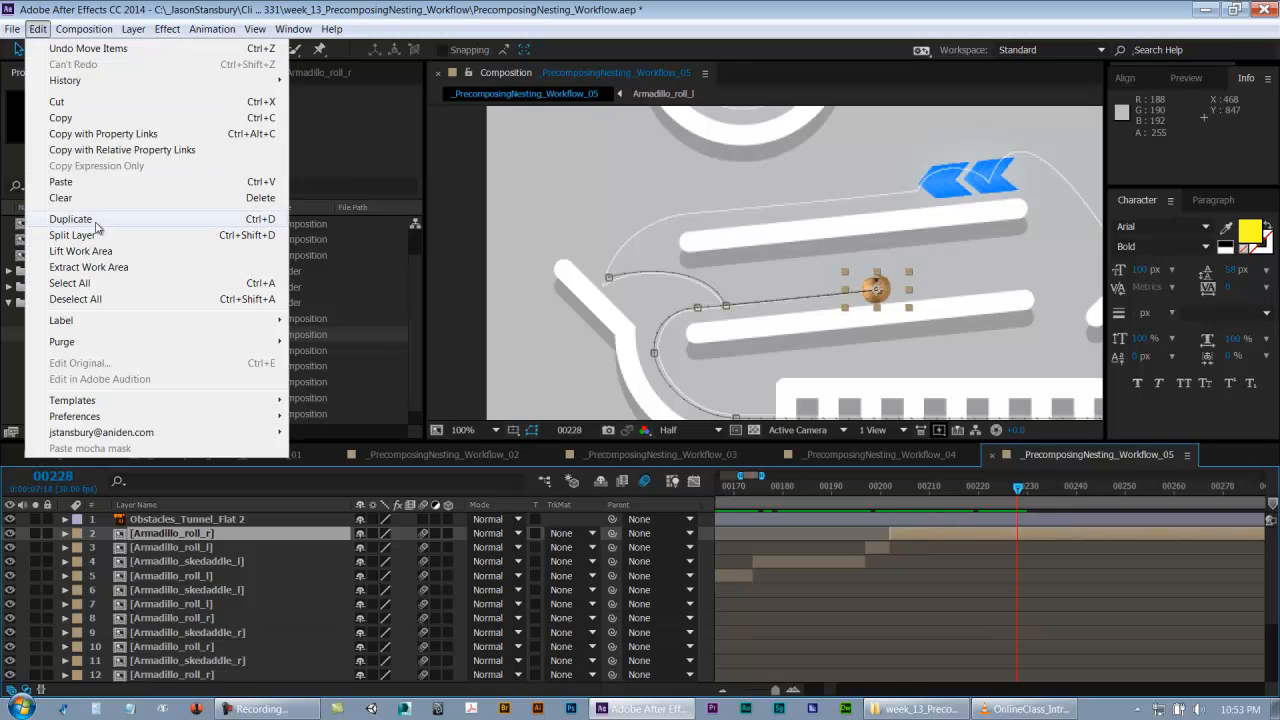
click(90, 233)
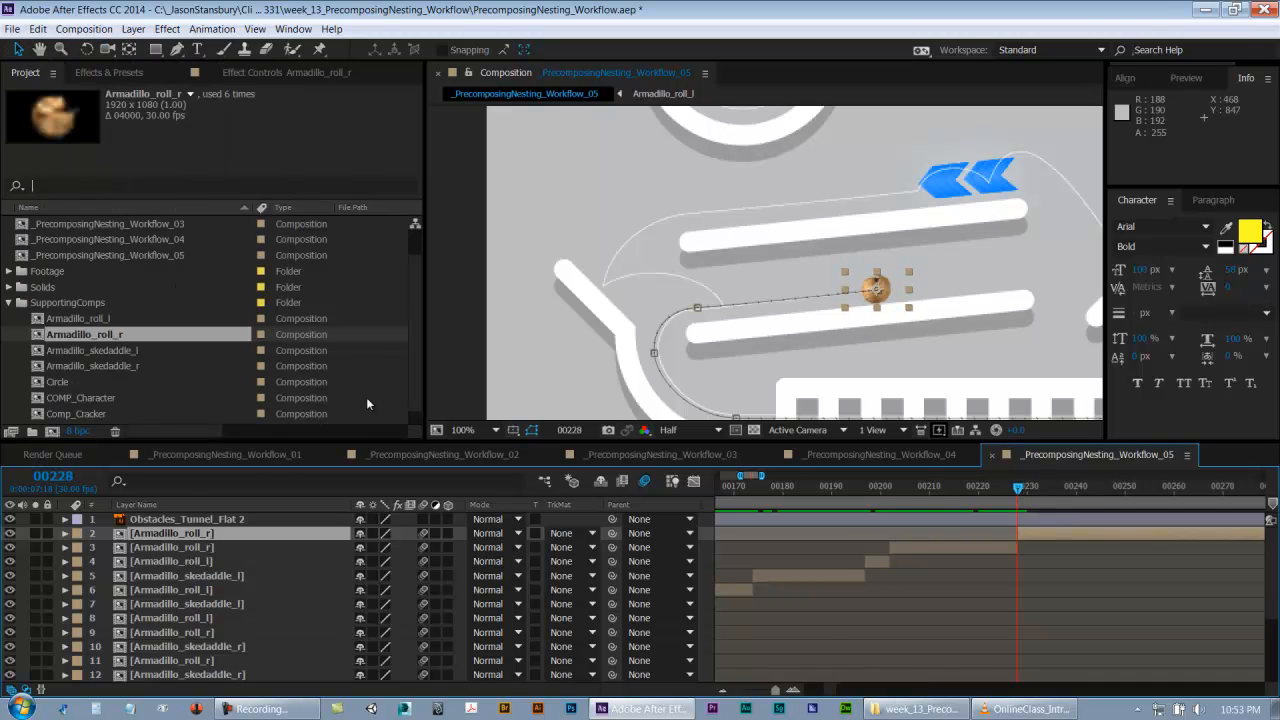
click(95, 320)
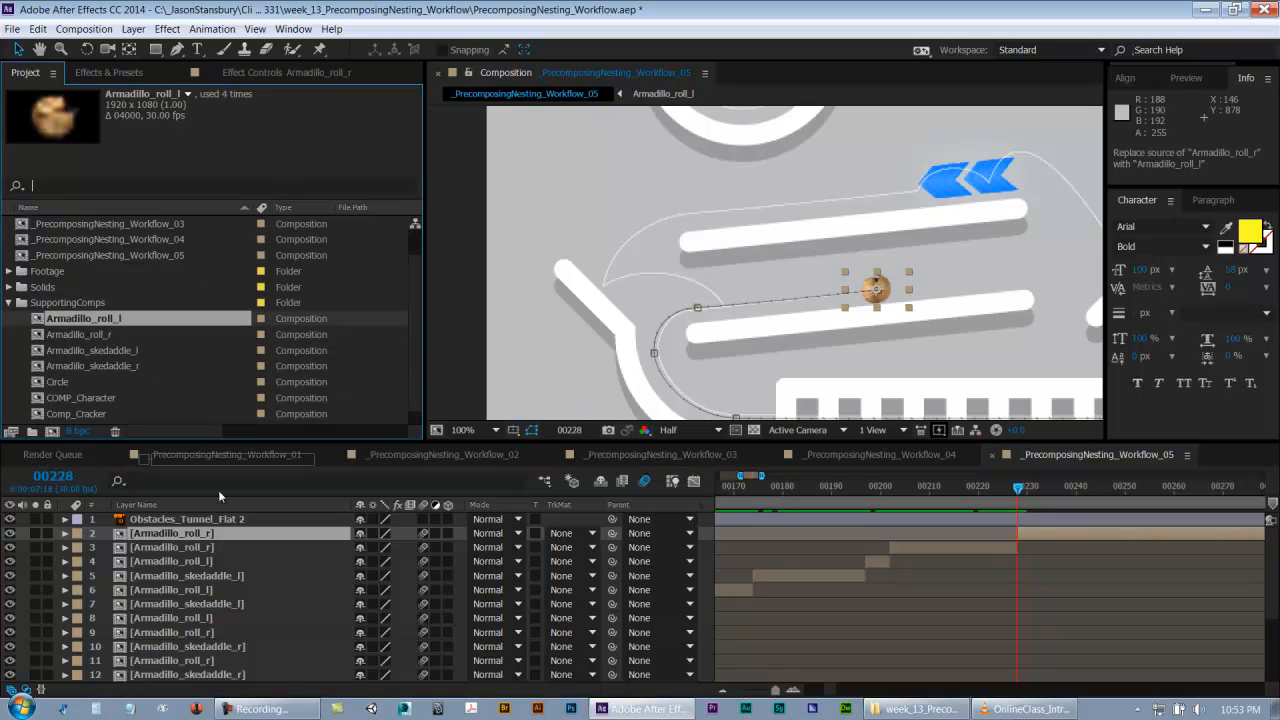
click(812, 524)
- Split the last Armadillo_roll_l segment at frame 255, at the leftmost point of the lower curve, and replace the part after the cut with Armadillo_roll_r
key(space)
drag(1125, 578, 882, 582)
drag(768, 493, 900, 492)
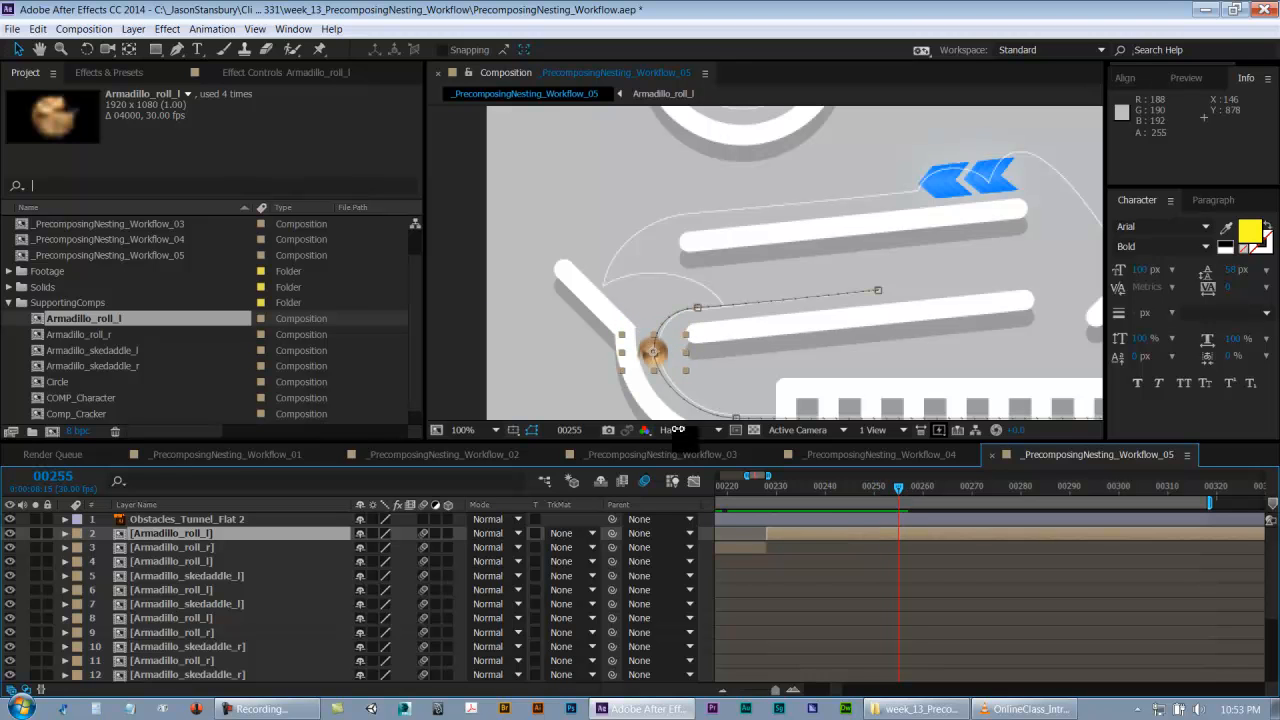
click(47, 30)
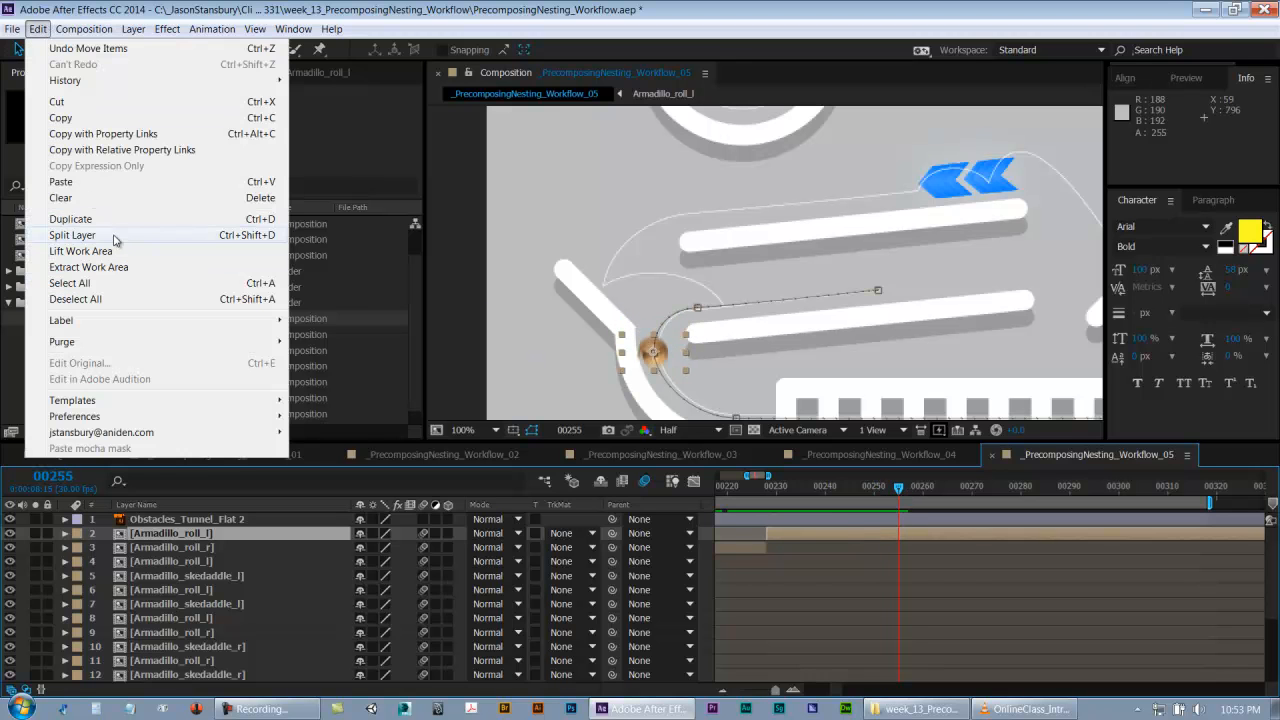
click(115, 240)
click(909, 528)
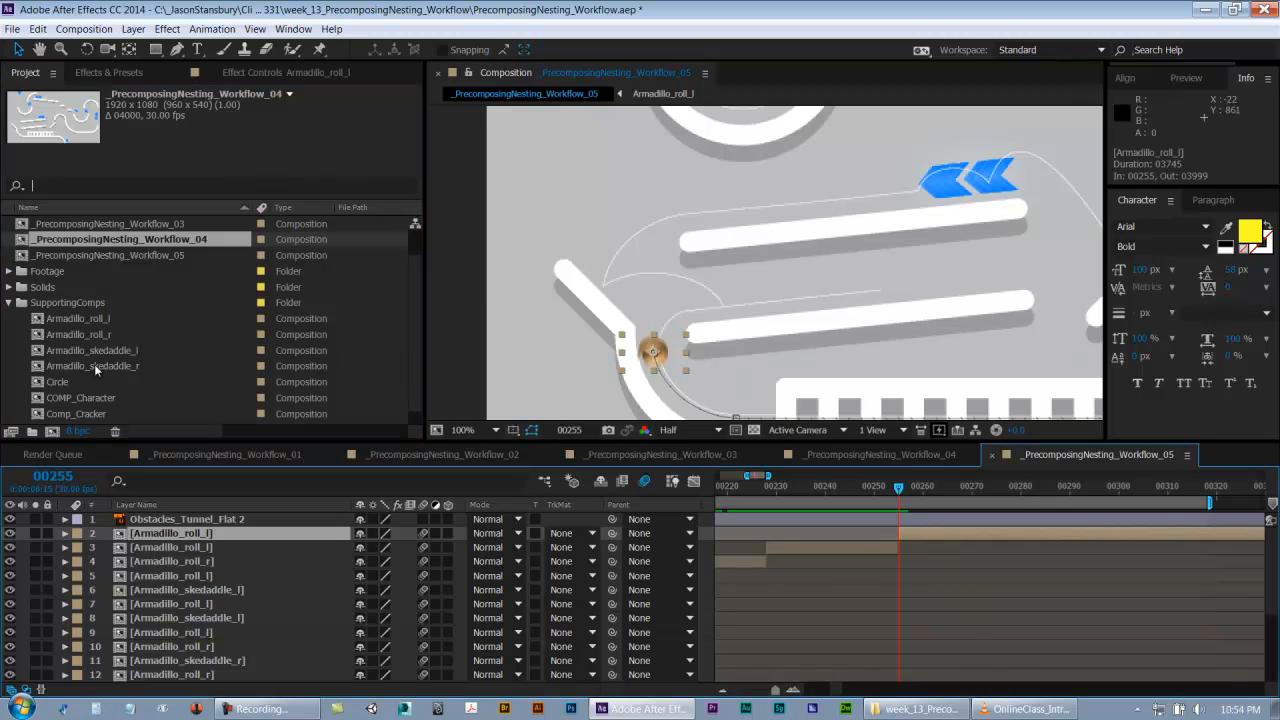
click(98, 338)
drag(99, 341, 194, 536)
- Split the last Armadillo_roll_r segment at frame 271, inside the windowed tunnel, and replace the part after the cut with Armadillo_skedaddle_r
key(space)
drag(787, 302, 739, 192)
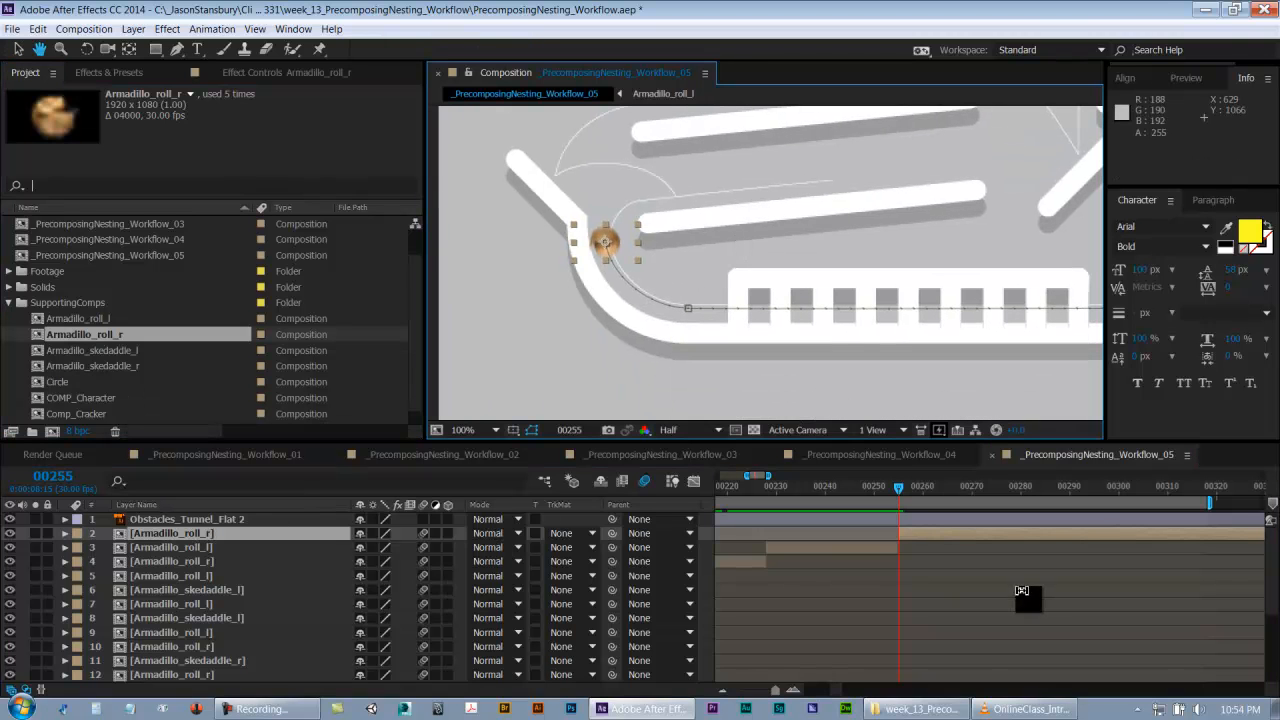
drag(1034, 623, 913, 598)
drag(831, 497, 908, 505)
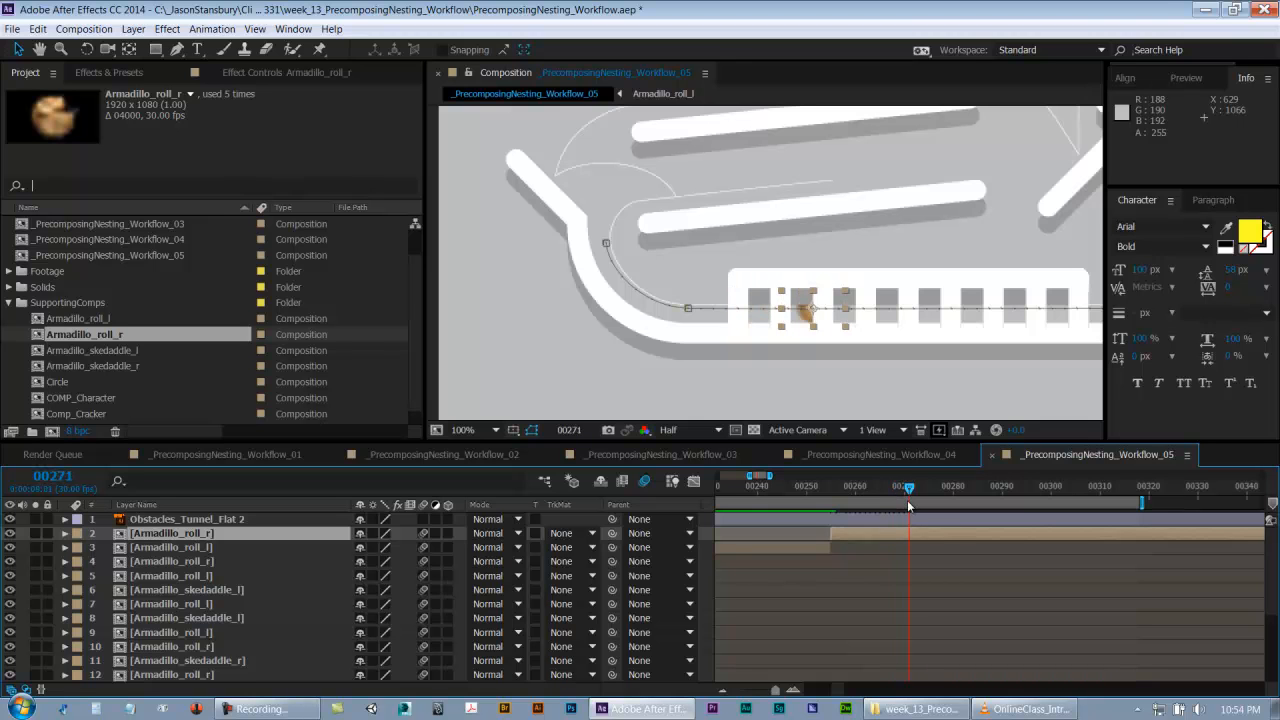
click(38, 28)
click(90, 237)
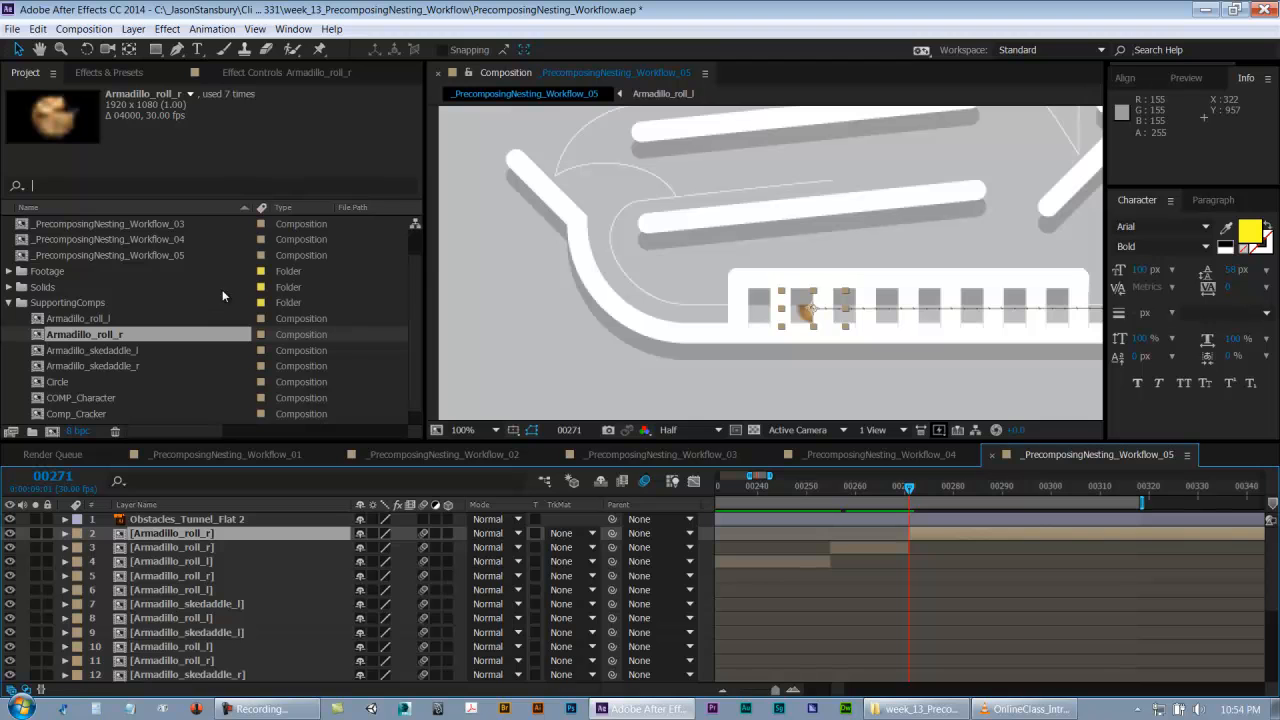
drag(104, 365, 171, 538)
- Split the last Armadillo_skedaddle_r segment at frame 297, just past the tunnel exit, and replace the part after the cut with Armadillo_roll_r
key(space)
drag(880, 302, 641, 316)
drag(909, 488, 1035, 493)
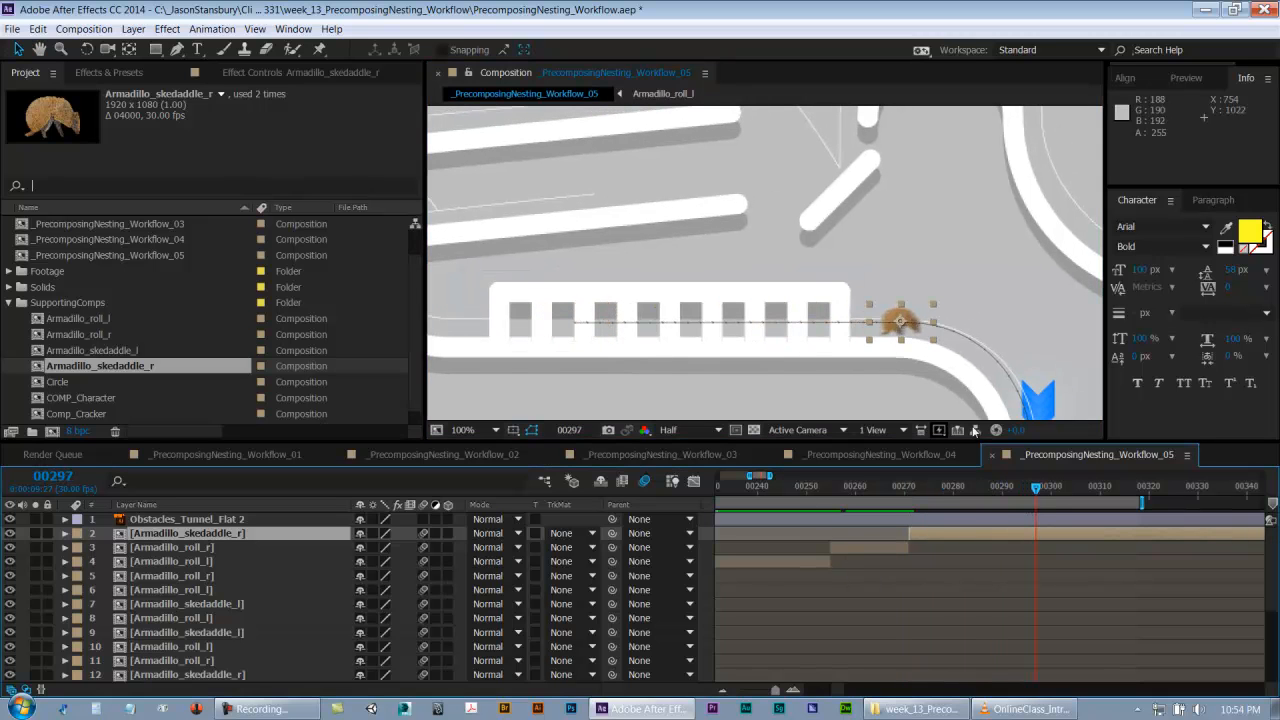
click(42, 29)
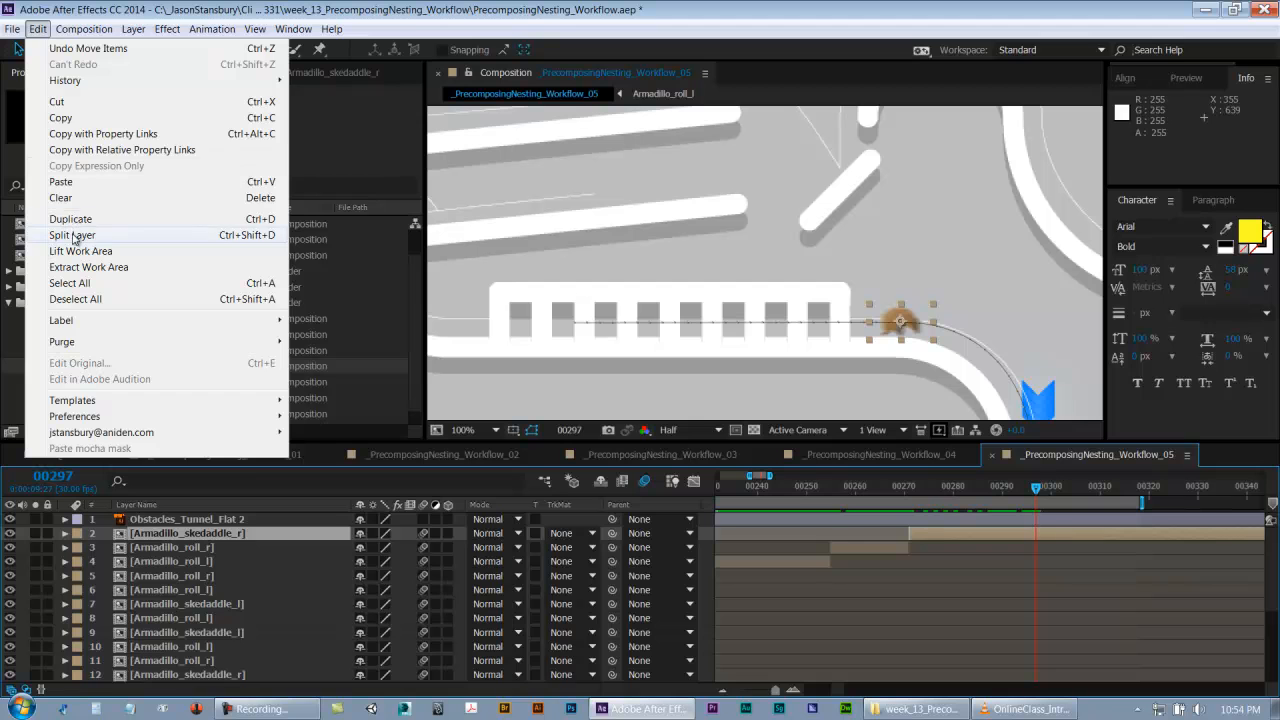
click(65, 233)
drag(100, 334, 210, 533)
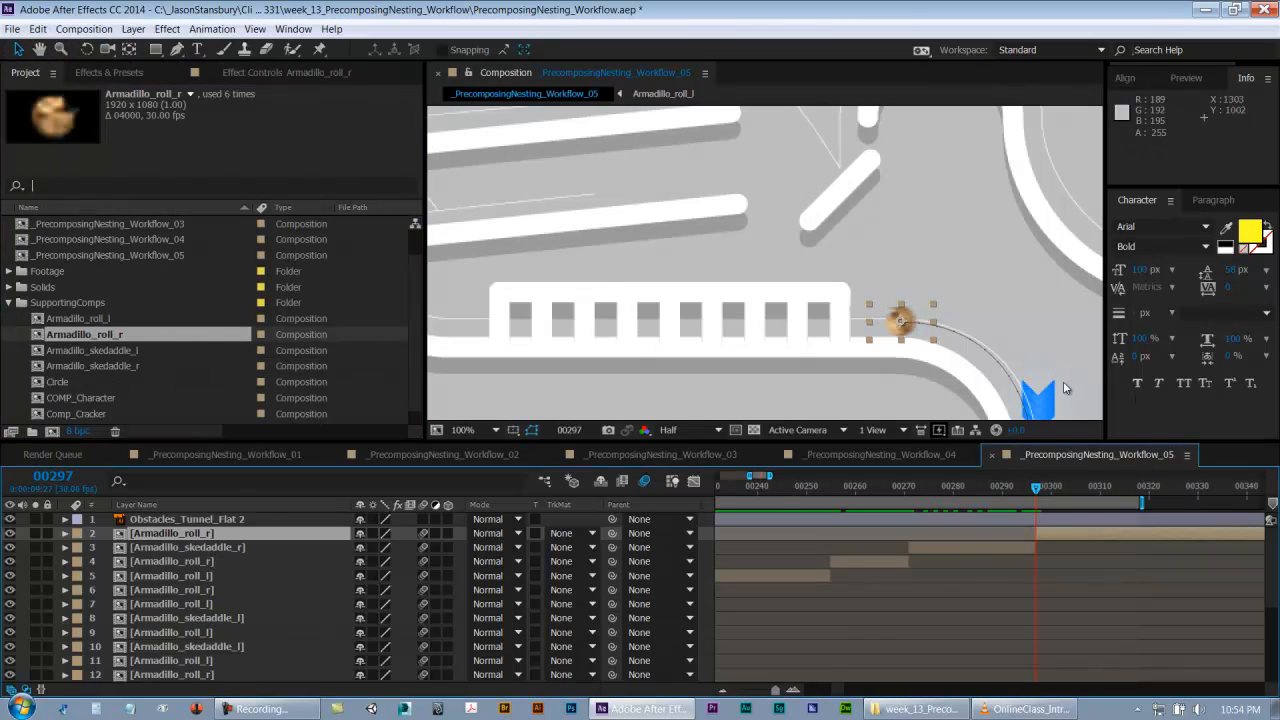
- Save the project and show the whole composition fitted in a maximized viewer
key(comma)
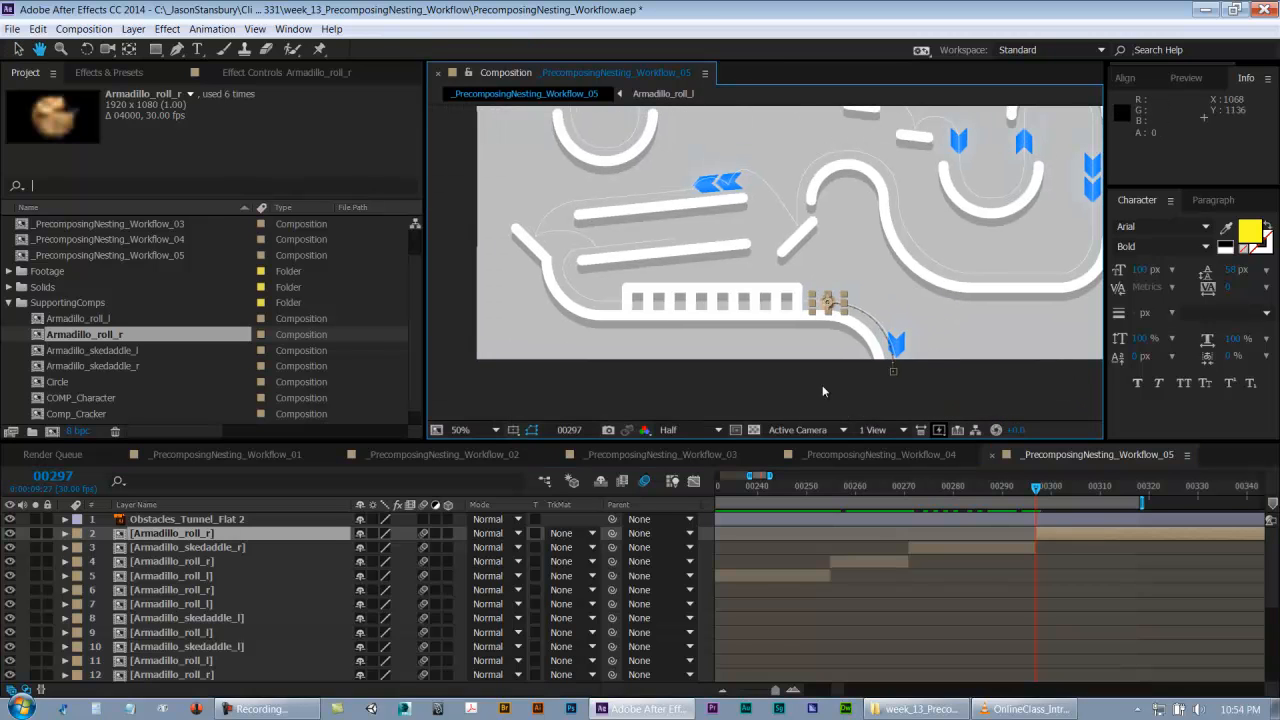
key(ctrl+s)
click(474, 432)
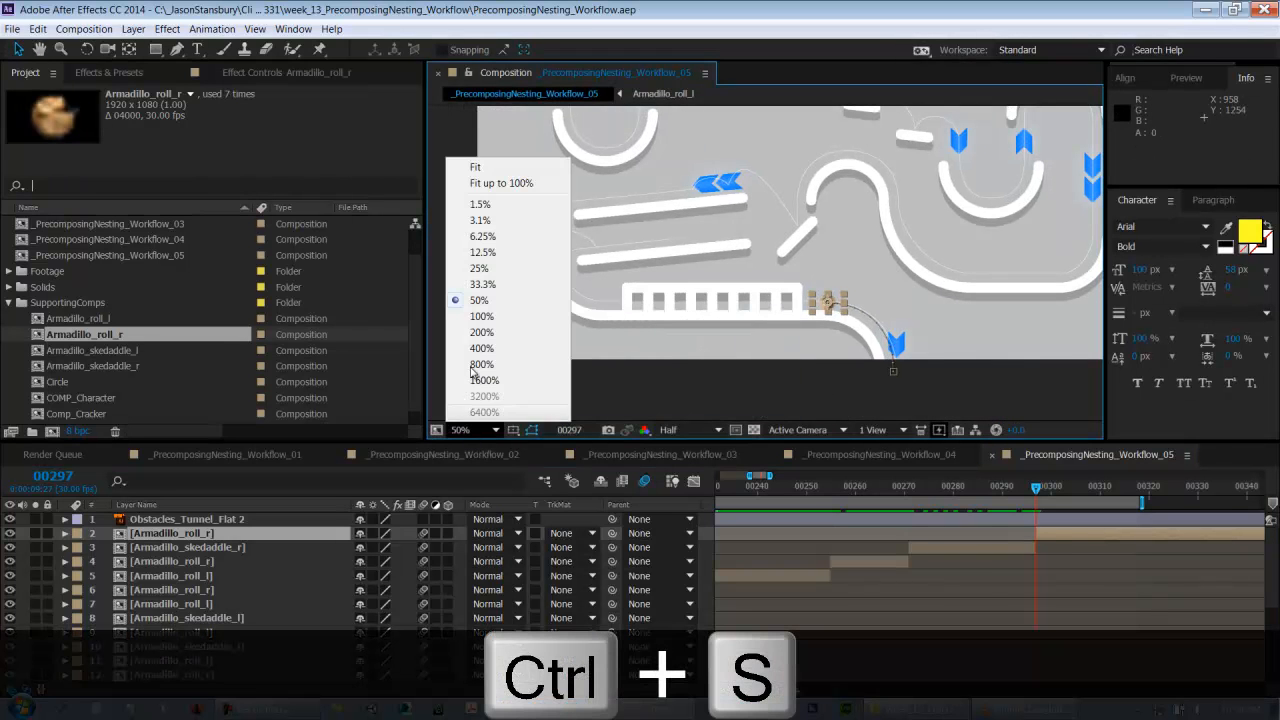
click(490, 172)
key(grave)
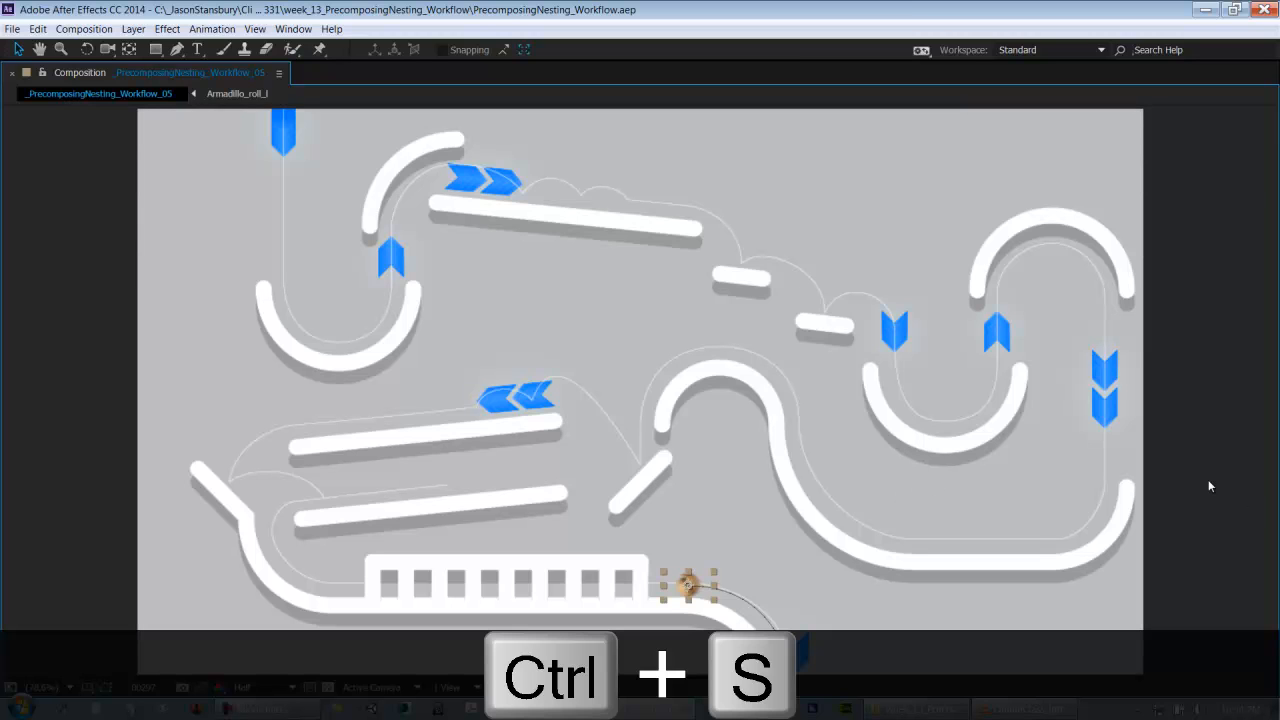
- Preview the full armadillo animation and resume the OnlineClass_Intro_GoodbyeHorses.wav track in VLC media player
key(space)
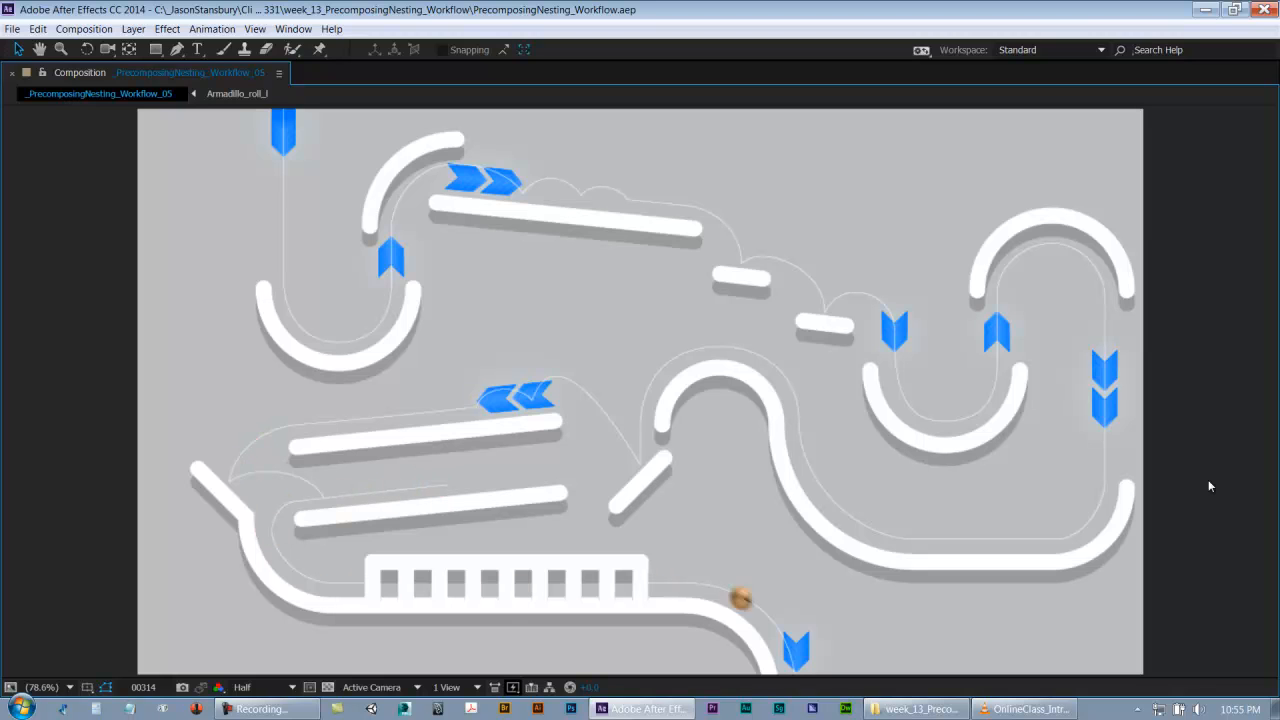
mouse_move(1022, 709)
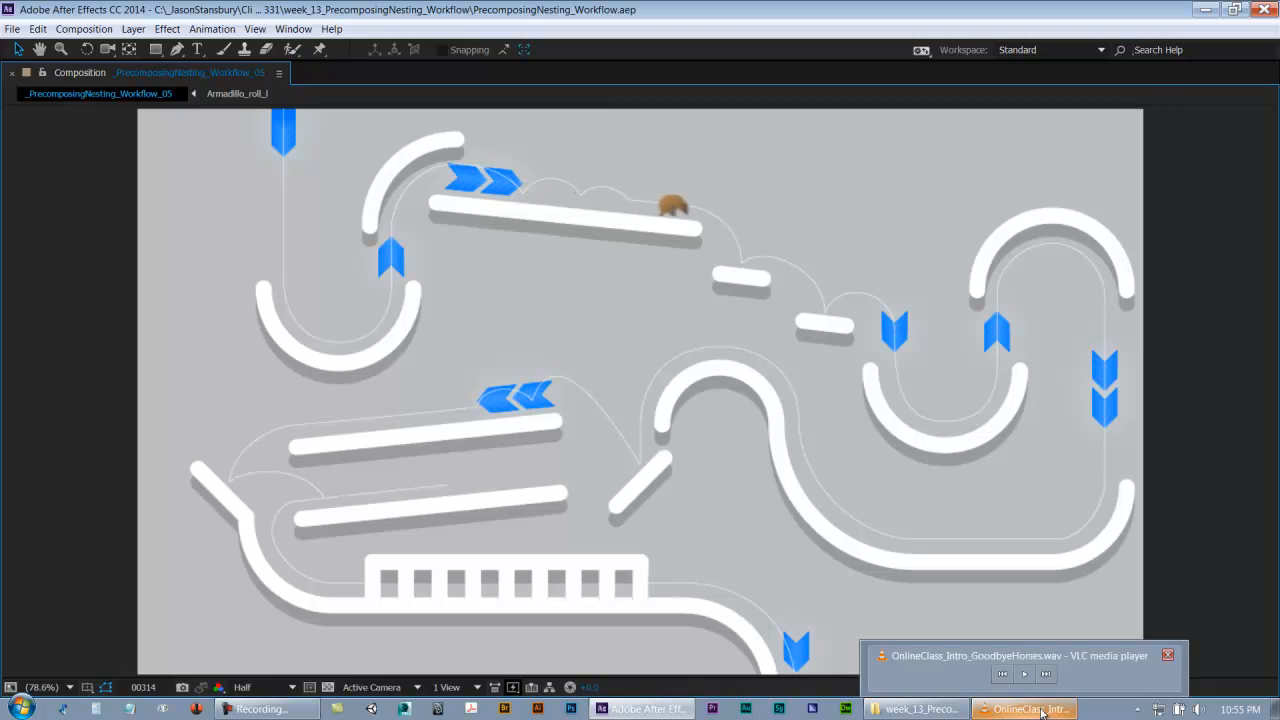
click(1025, 675)
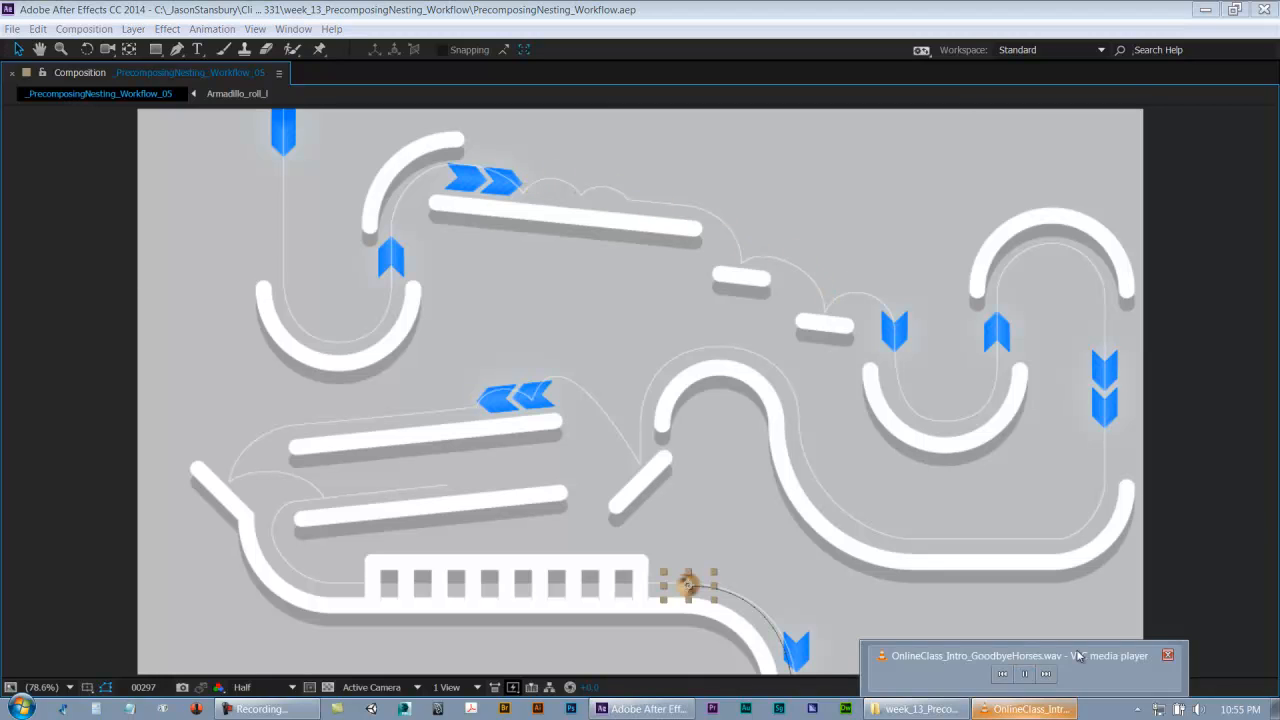
click(1265, 530)
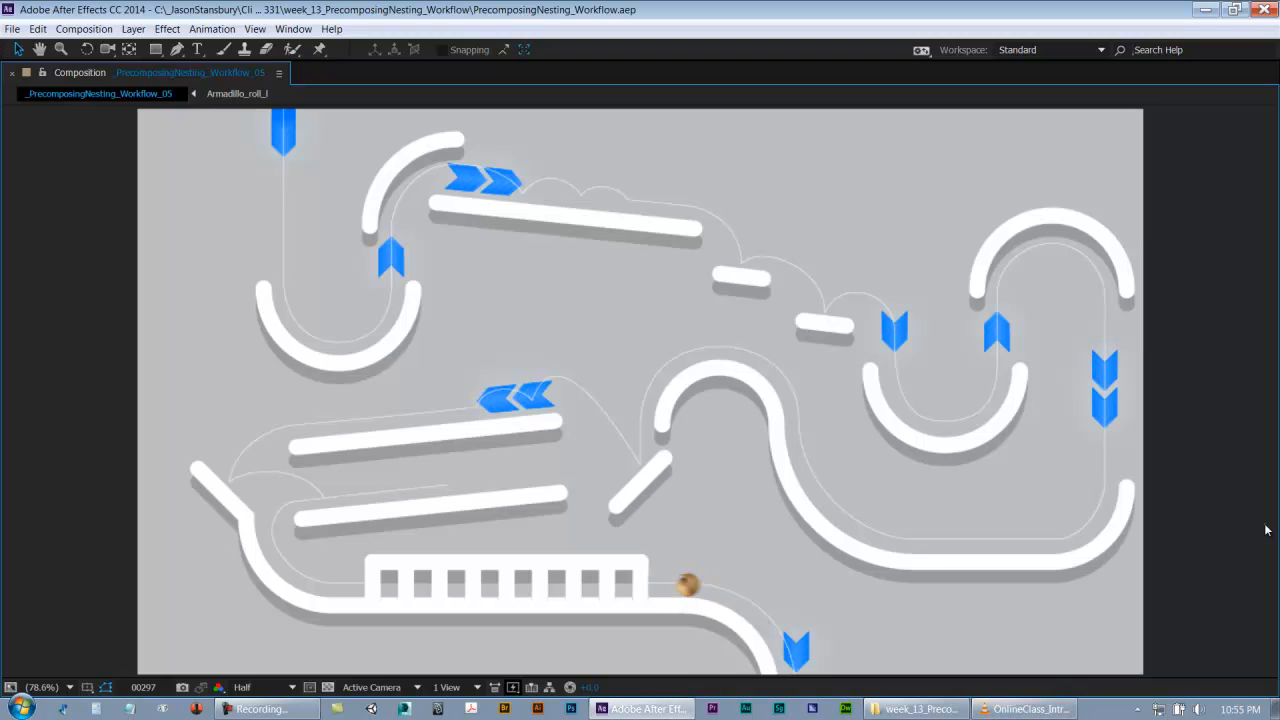